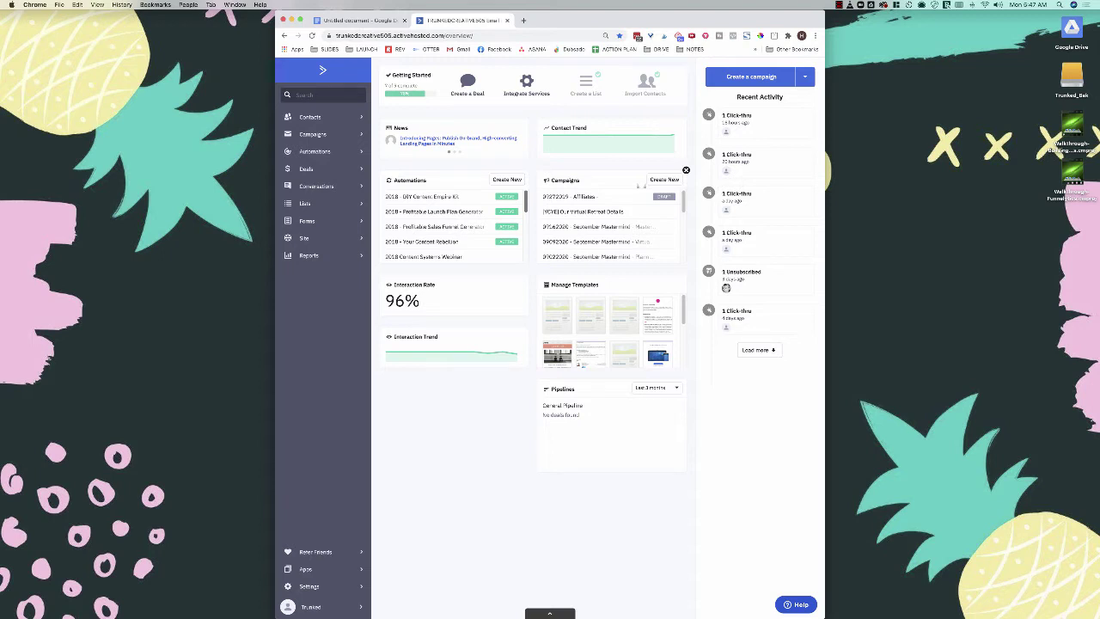
Step: Switch to the Google Docs planning note with the tag naming formats
{"action": "left_click", "coordinate": [357, 20]}
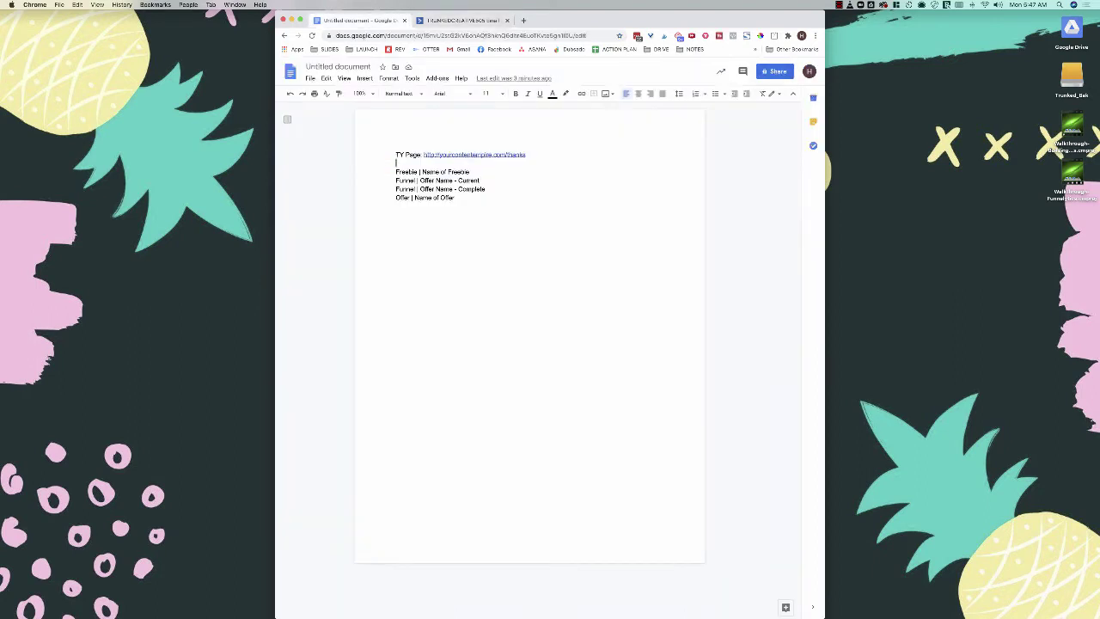
Step: Switch back from the Google Docs note to the ActiveCampaign dashboard tab
{"action": "left_click", "coordinate": [464, 20]}
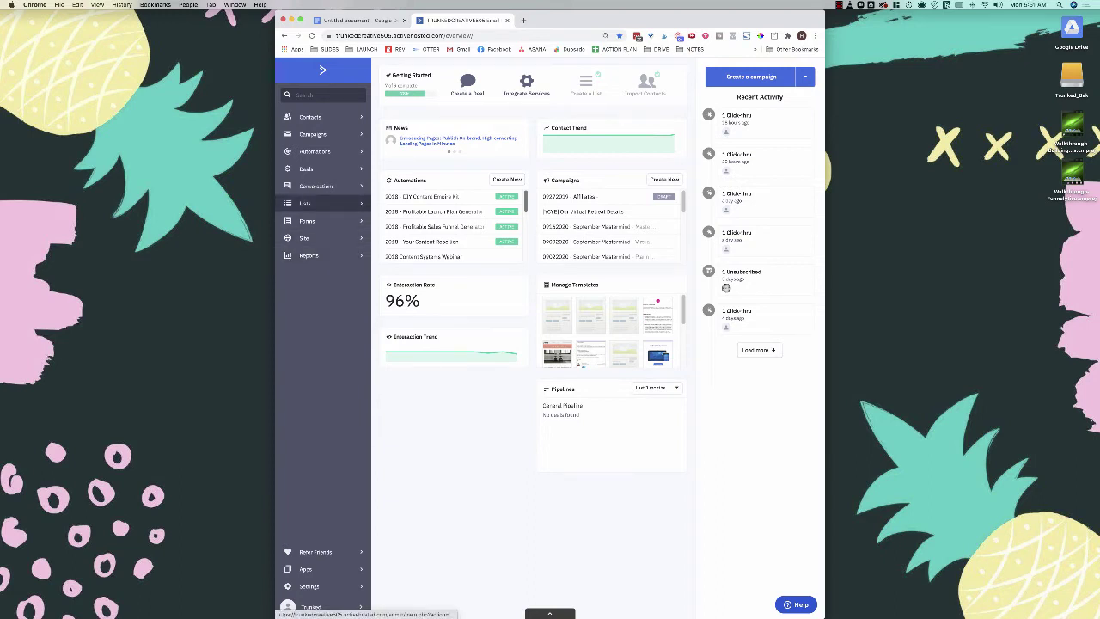
Step: Add a new contact list named 'Test' on the Lists page
{"action": "left_click", "coordinate": [305, 203]}
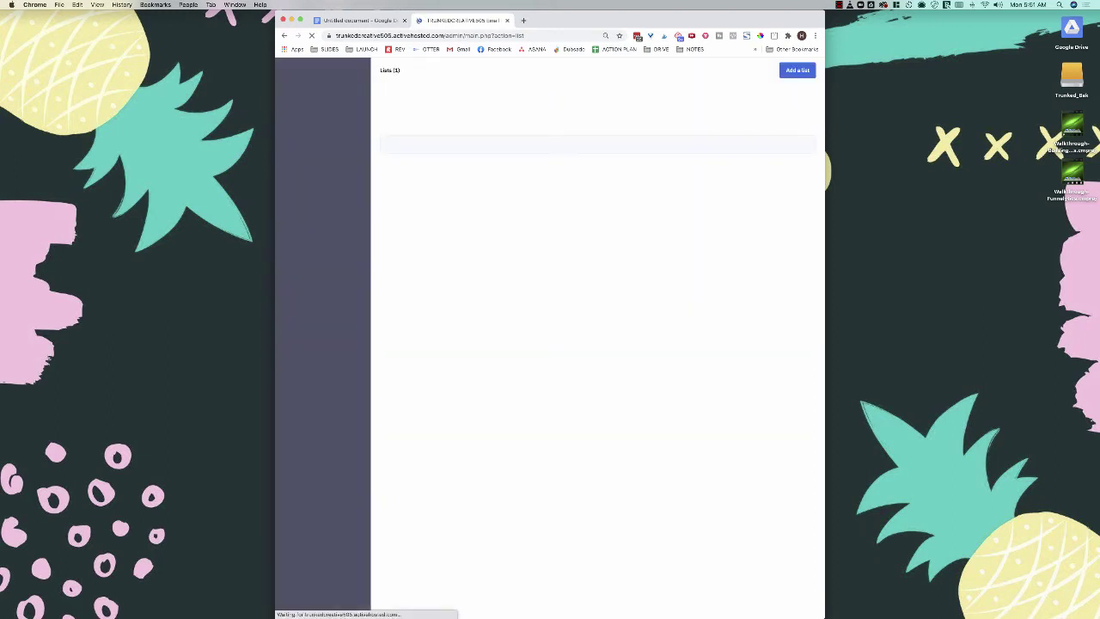
{"action": "left_click", "coordinate": [797, 70]}
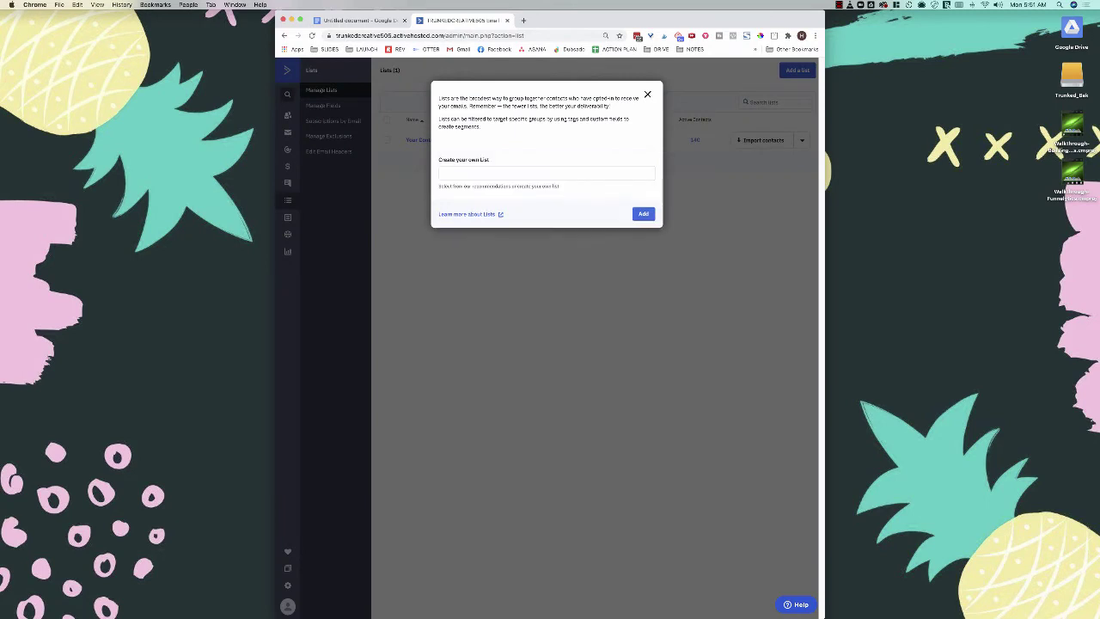
{"action": "left_click", "coordinate": [547, 174]}
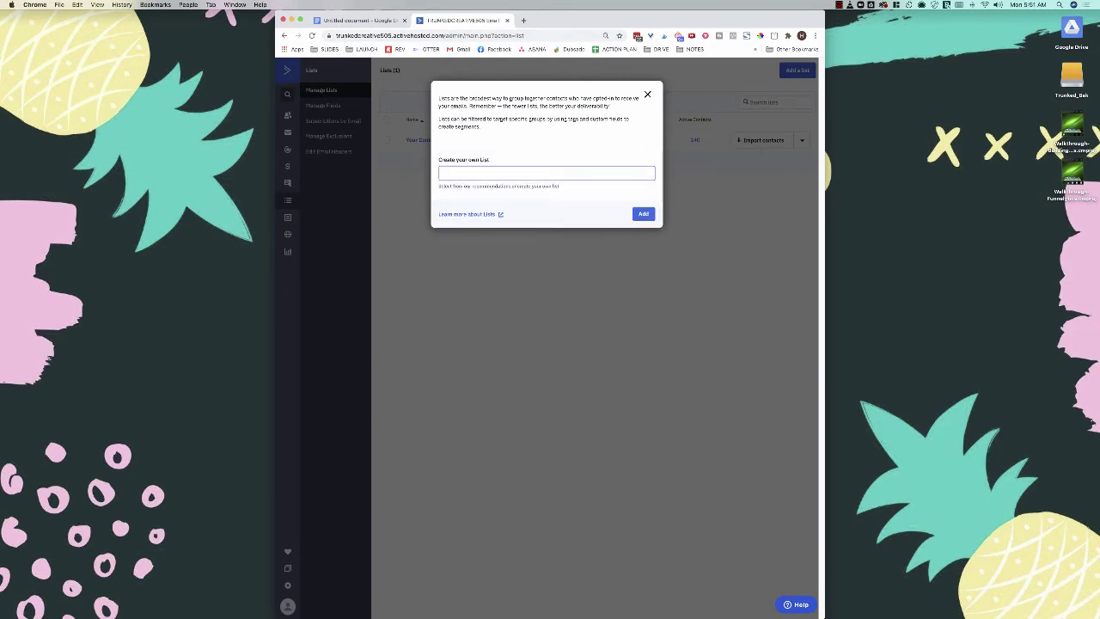
{"action": "type", "text": "Test"}
{"action": "left_click", "coordinate": [643, 213]}
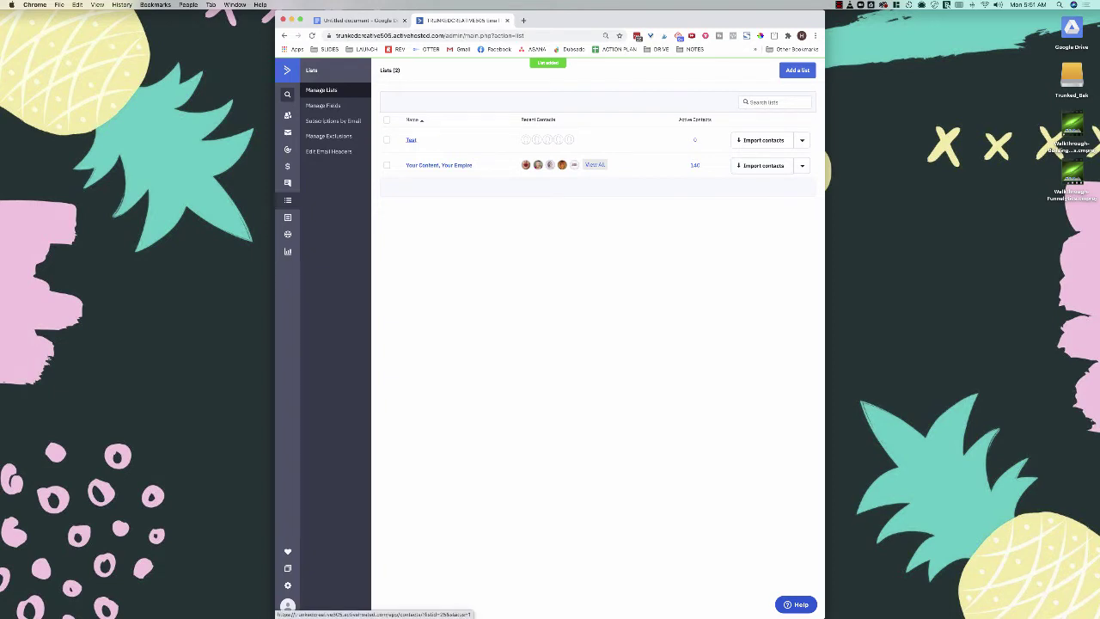
Step: Confirm the Test list is empty, open Manage Tags (93 tags), then return to the planning note
{"action": "left_click", "coordinate": [411, 141]}
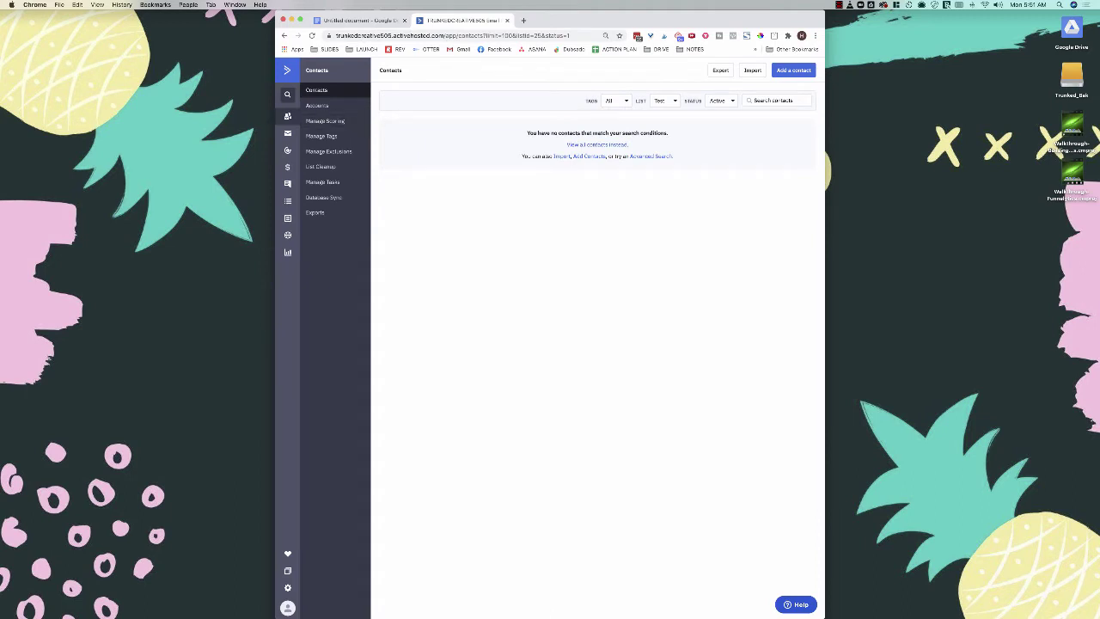
{"action": "left_click", "coordinate": [286, 70]}
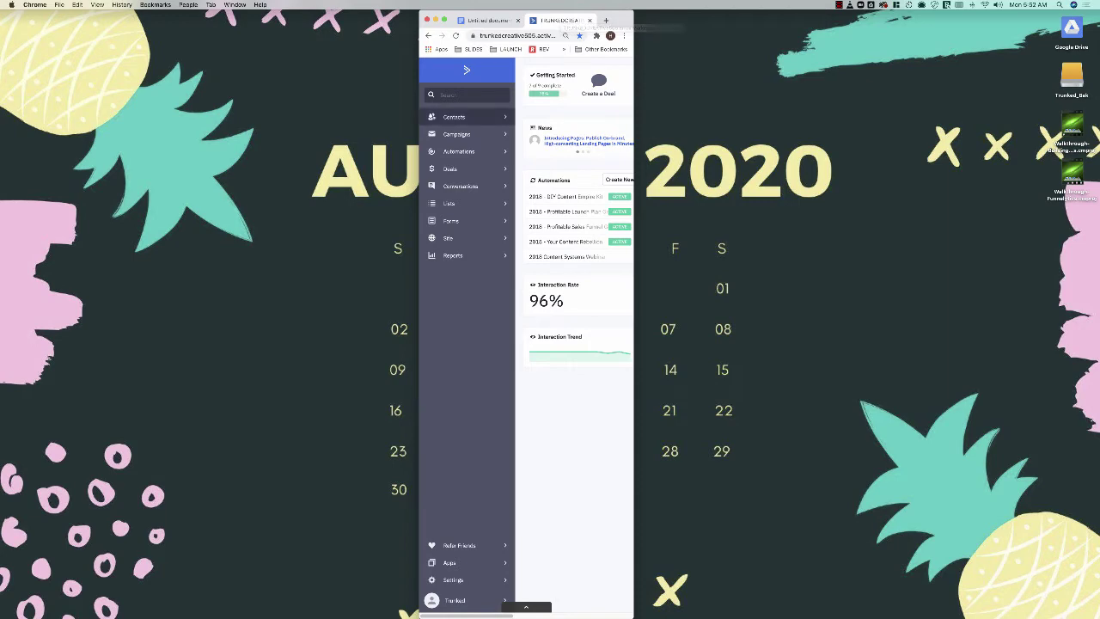
{"action": "left_click", "coordinate": [453, 117]}
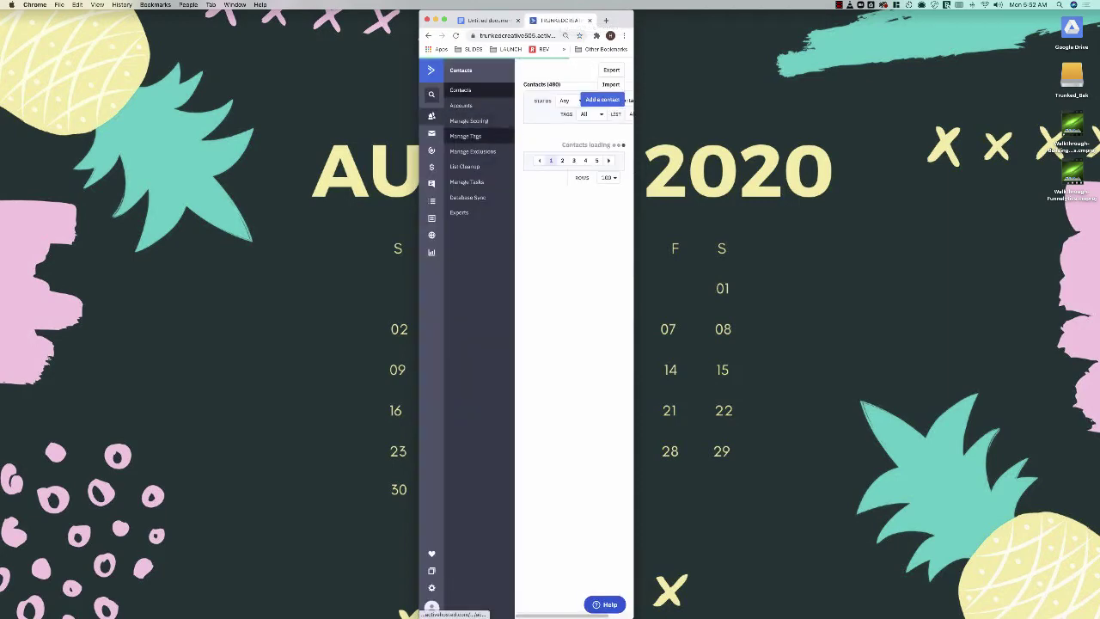
{"action": "left_click", "coordinate": [465, 136]}
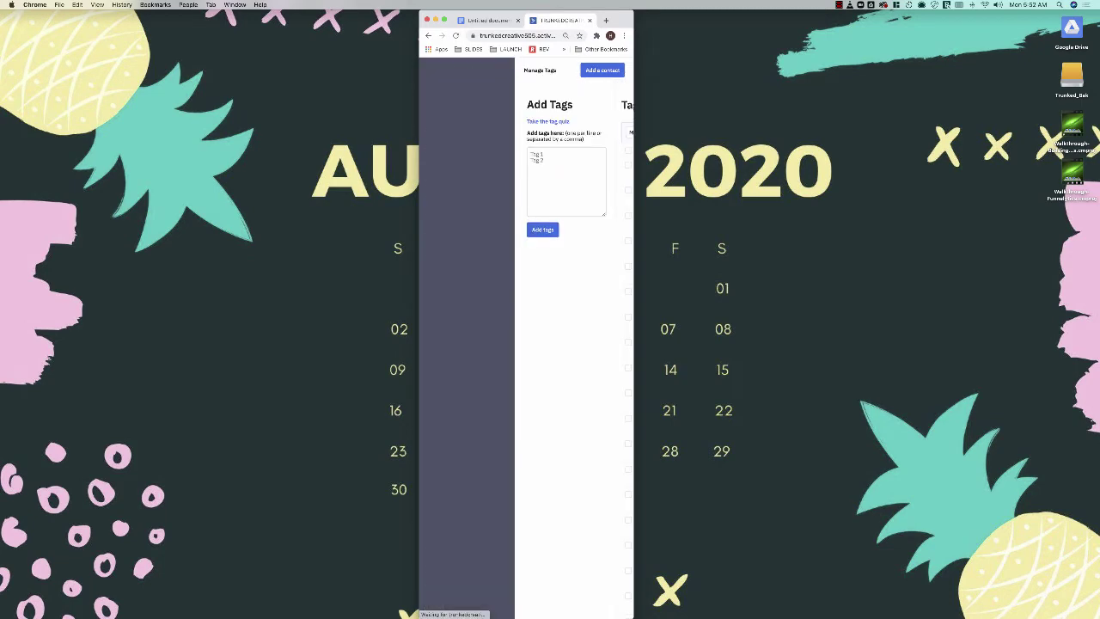
{"action": "key", "text": "ctrl+alt+Right"}
{"action": "key", "text": "ctrl+alt+c"}
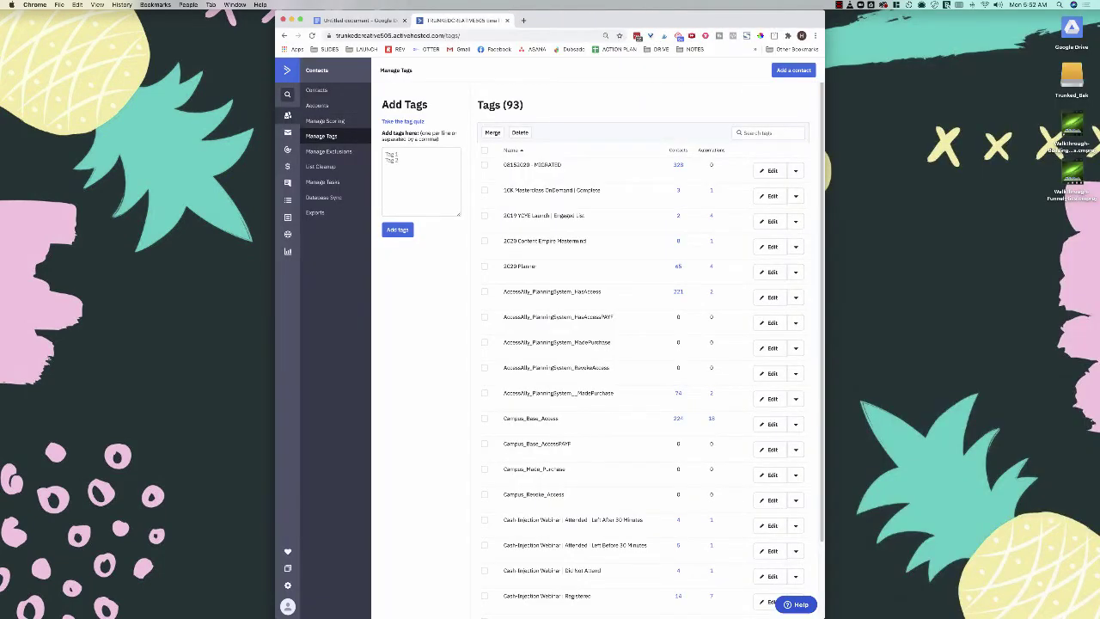
{"action": "left_click", "coordinate": [359, 20]}
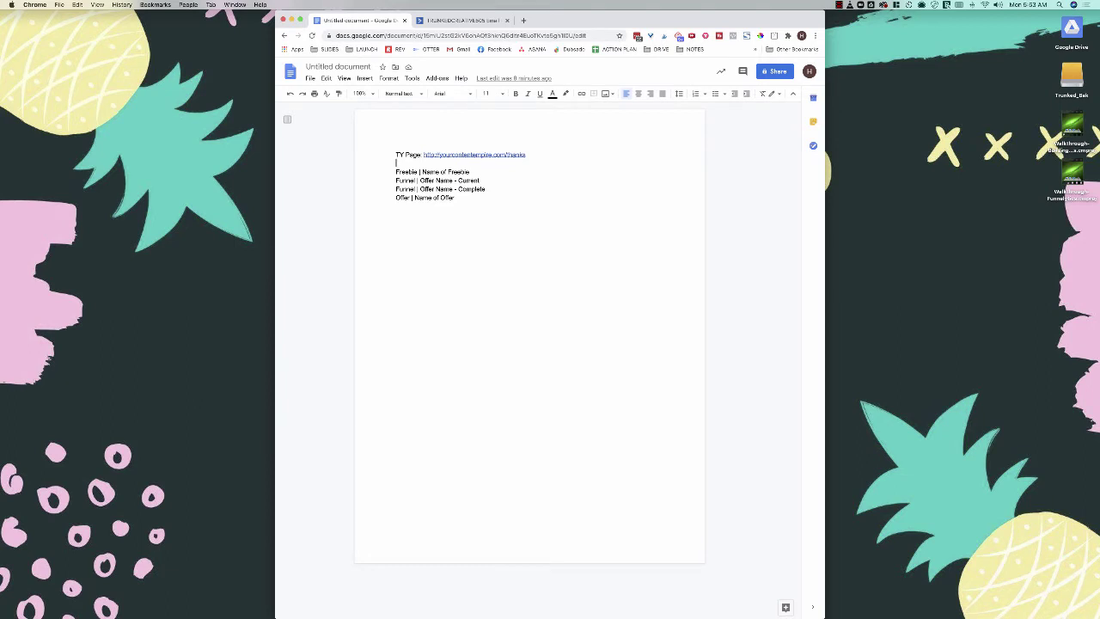
Step: Copy the four tag lines, 'Freebie | Name of Freebie' through 'Offer | Name of Offer'
{"action": "left_click_drag", "start_coordinate": [395, 172], "coordinate": [469, 172]}
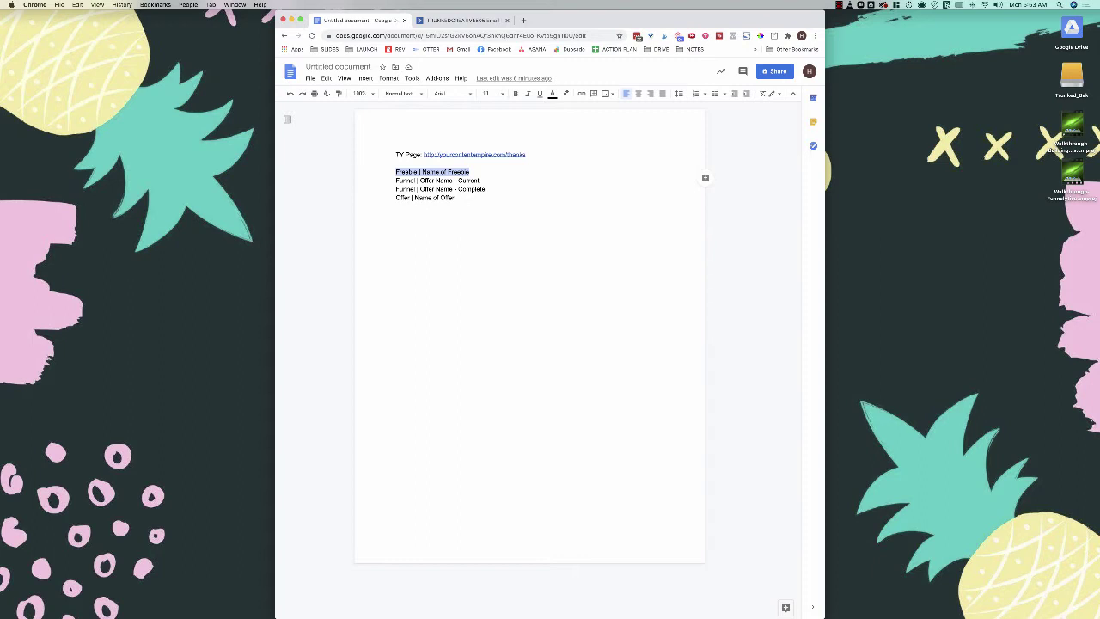
{"action": "double_click", "coordinate": [405, 180]}
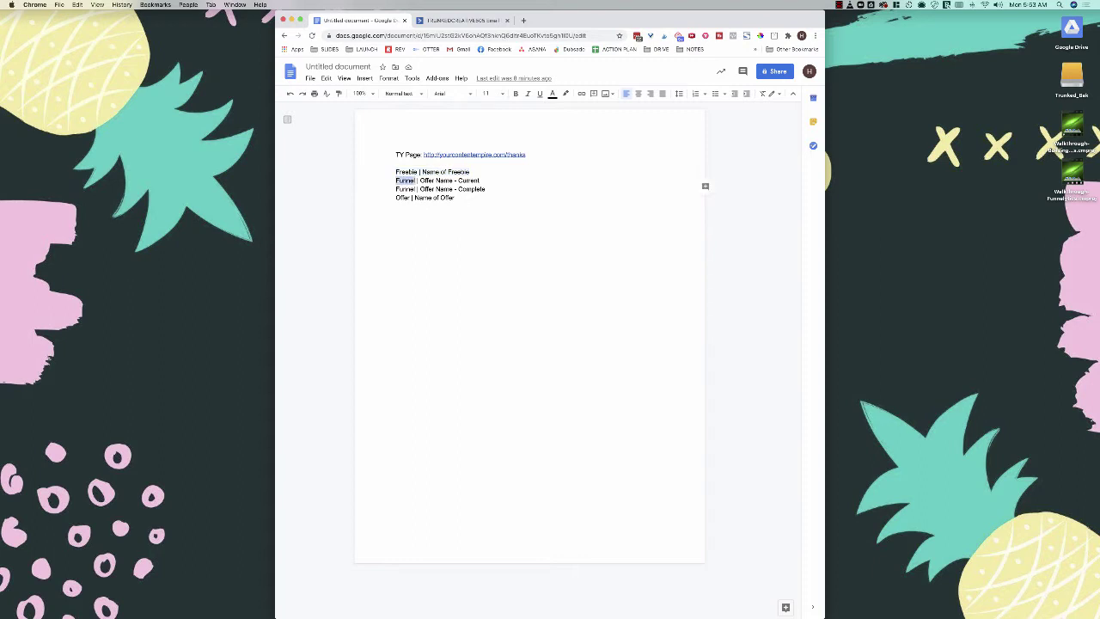
{"action": "double_click", "coordinate": [427, 180]}
{"action": "left_click_drag", "start_coordinate": [433, 181], "coordinate": [452, 180]}
{"action": "double_click", "coordinate": [468, 181]}
{"action": "left_click", "coordinate": [401, 189]}
{"action": "left_click_drag", "start_coordinate": [453, 198], "coordinate": [395, 172]}
{"action": "left_click", "coordinate": [437, 189]}
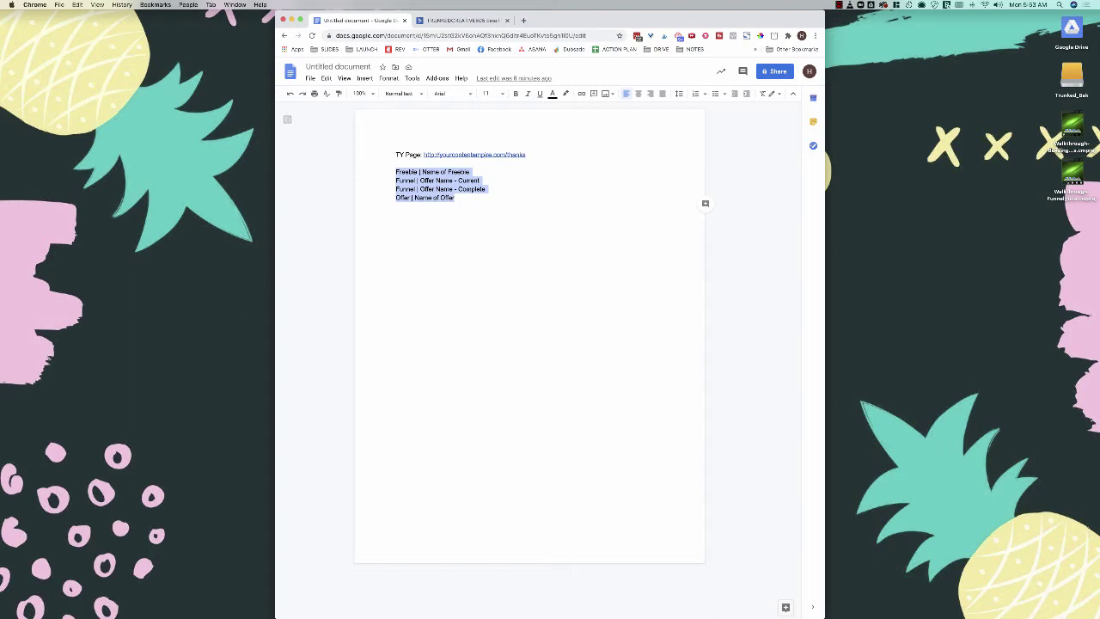
{"action": "key", "text": "super+c"}
{"action": "key", "text": "ctrl+Tab"}
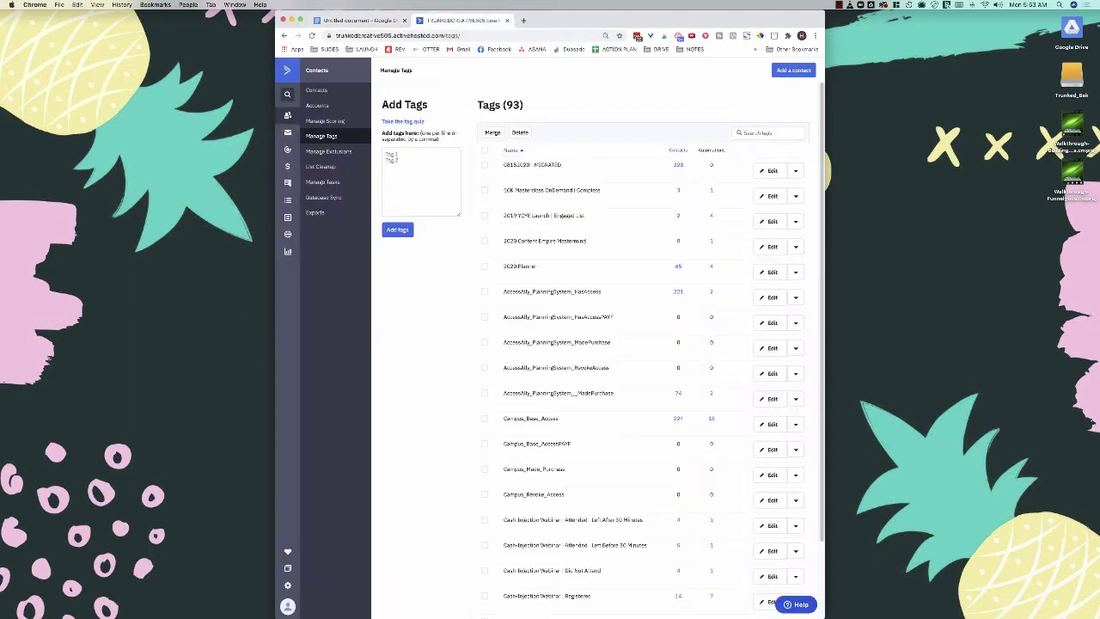
Step: Paste and add the four tags, bringing the tag count to 97
{"action": "key", "text": "super+v"}
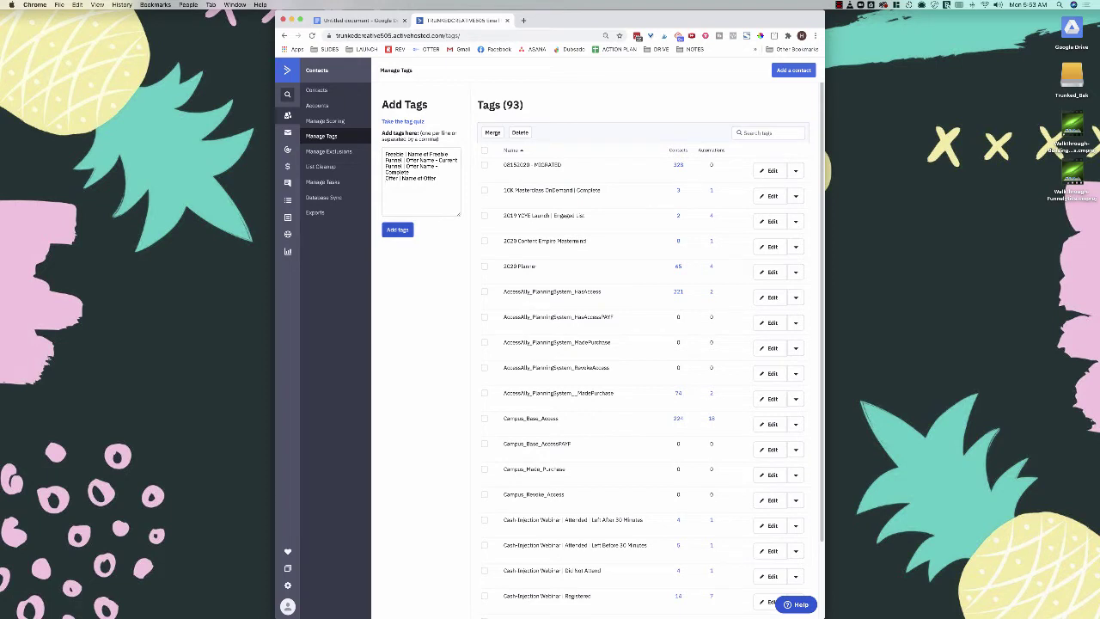
{"action": "left_click", "coordinate": [397, 229]}
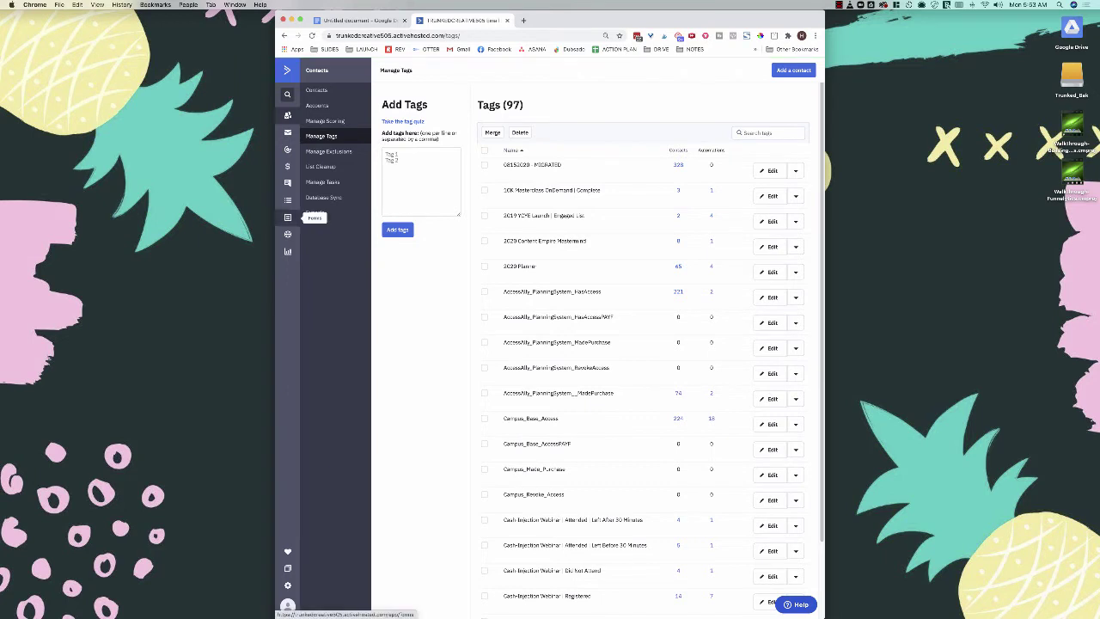
{"action": "left_click", "coordinate": [288, 218]}
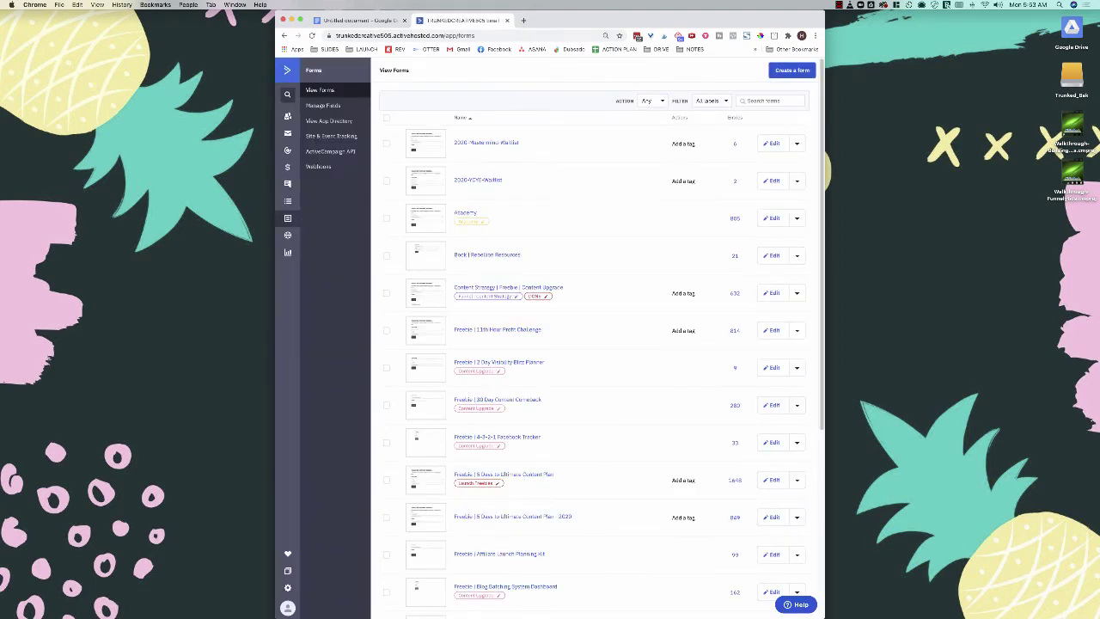
Step: Start a new form, copying 'Freebie | Name of Freebie' from the planning note as its name
{"action": "left_click", "coordinate": [792, 70]}
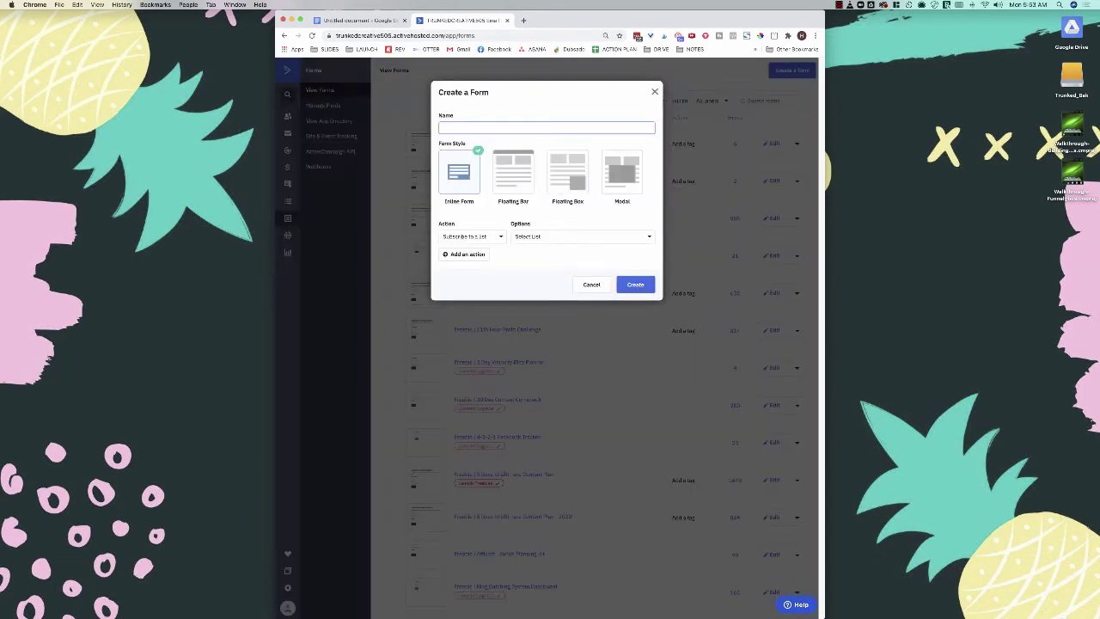
{"action": "left_click", "coordinate": [357, 20]}
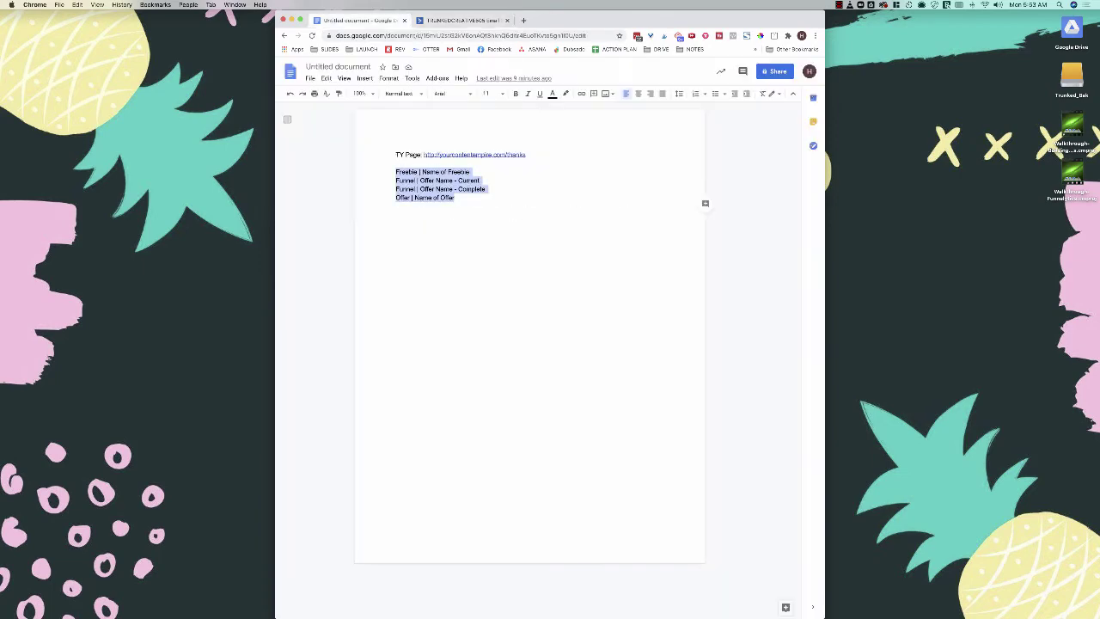
{"action": "left_click_drag", "start_coordinate": [471, 172], "coordinate": [395, 172]}
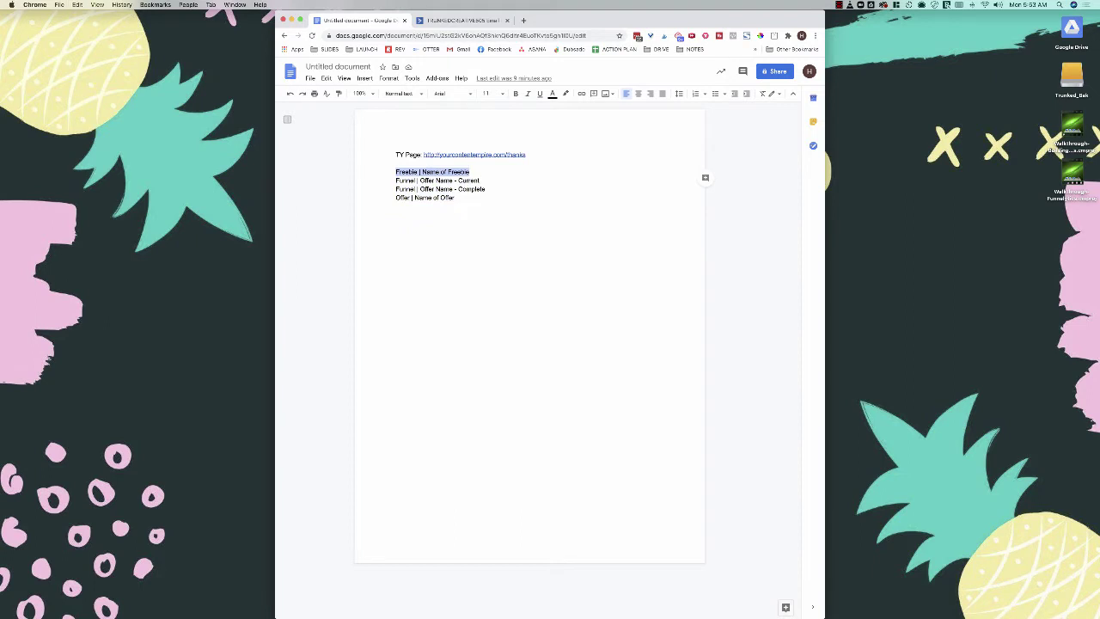
{"action": "key", "text": "ctrl+Tab"}
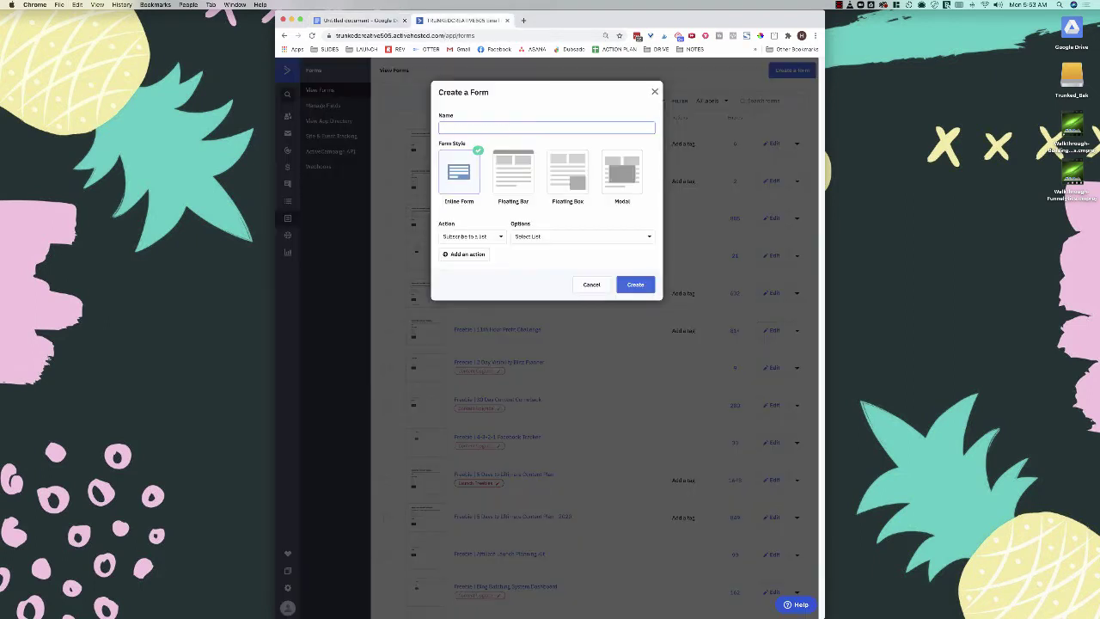
{"action": "key", "text": "super+v"}
Step: Create the inline form subscribing to list Test and adding tag 'Freebie | Name of Freebie'
{"action": "left_click", "coordinate": [582, 236]}
{"action": "left_click", "coordinate": [521, 287]}
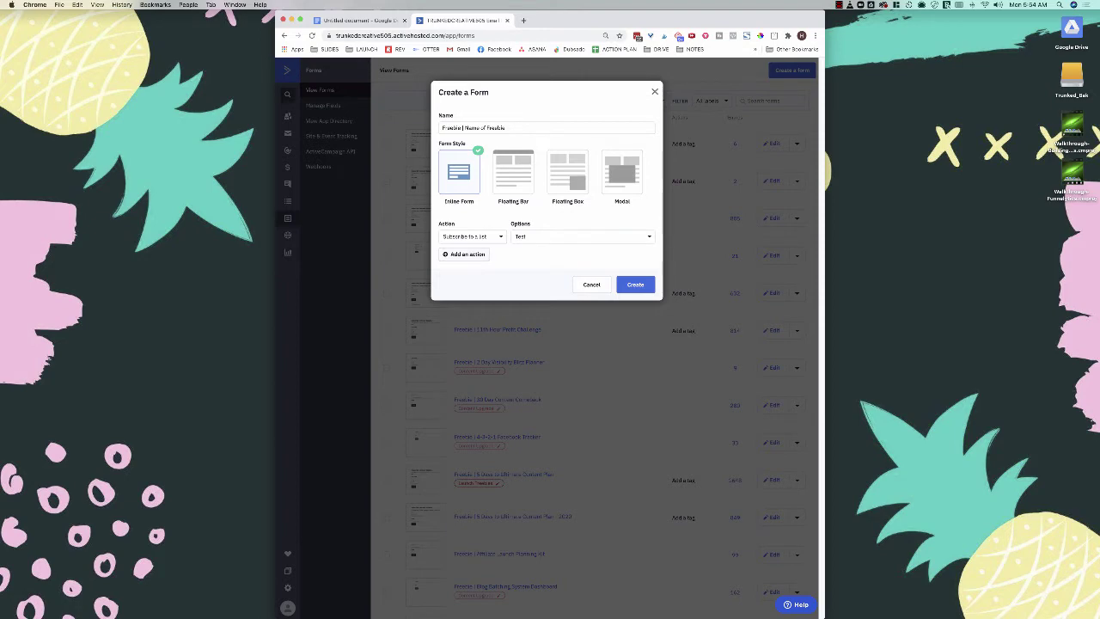
{"action": "left_click", "coordinate": [463, 254]}
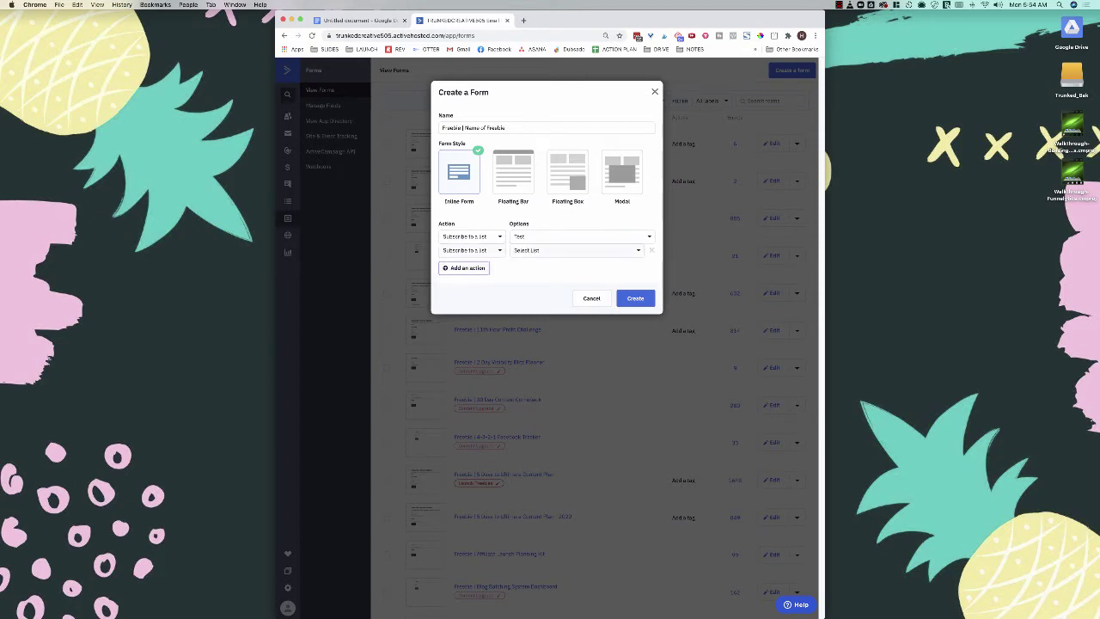
{"action": "left_click", "coordinate": [576, 250]}
{"action": "left_click", "coordinate": [470, 250]}
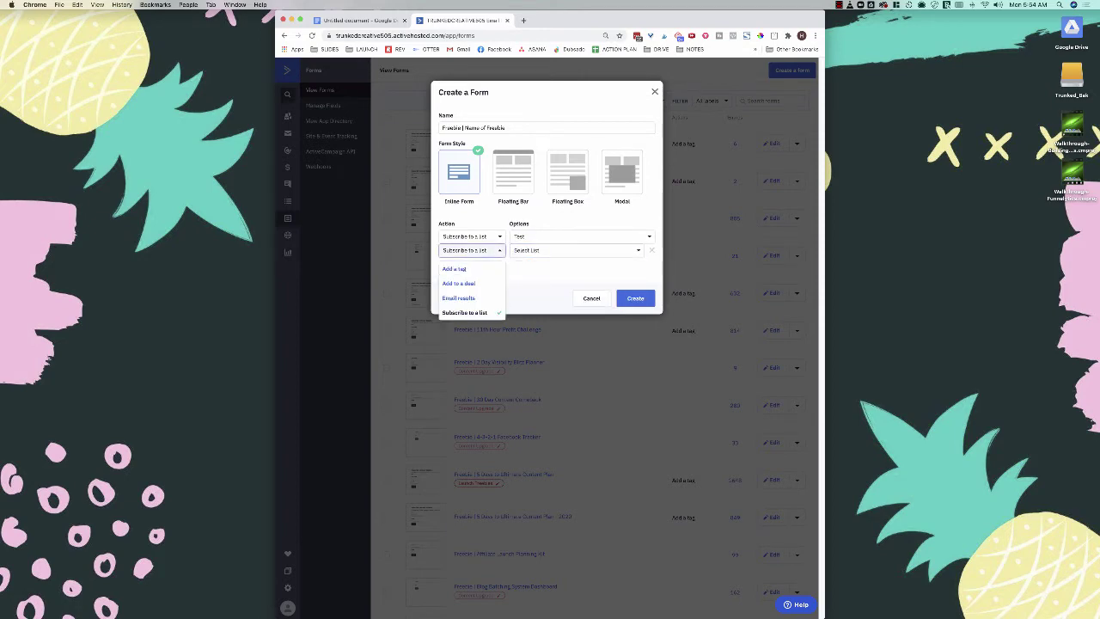
{"action": "left_click", "coordinate": [464, 267]}
{"action": "key", "text": "ctrl+v"}
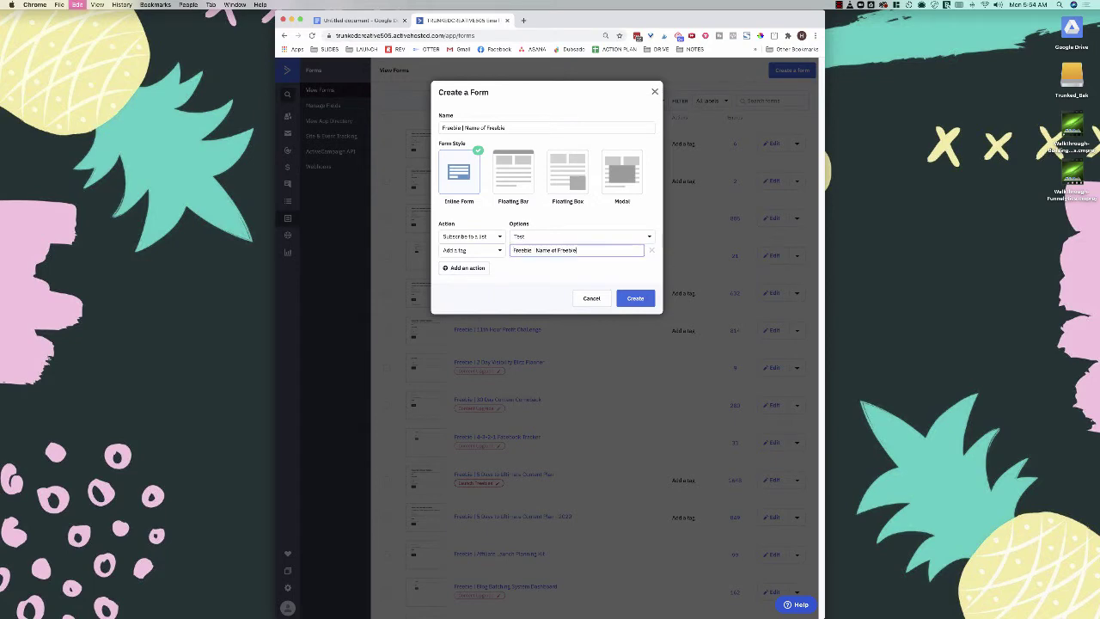
{"action": "key", "text": "Return"}
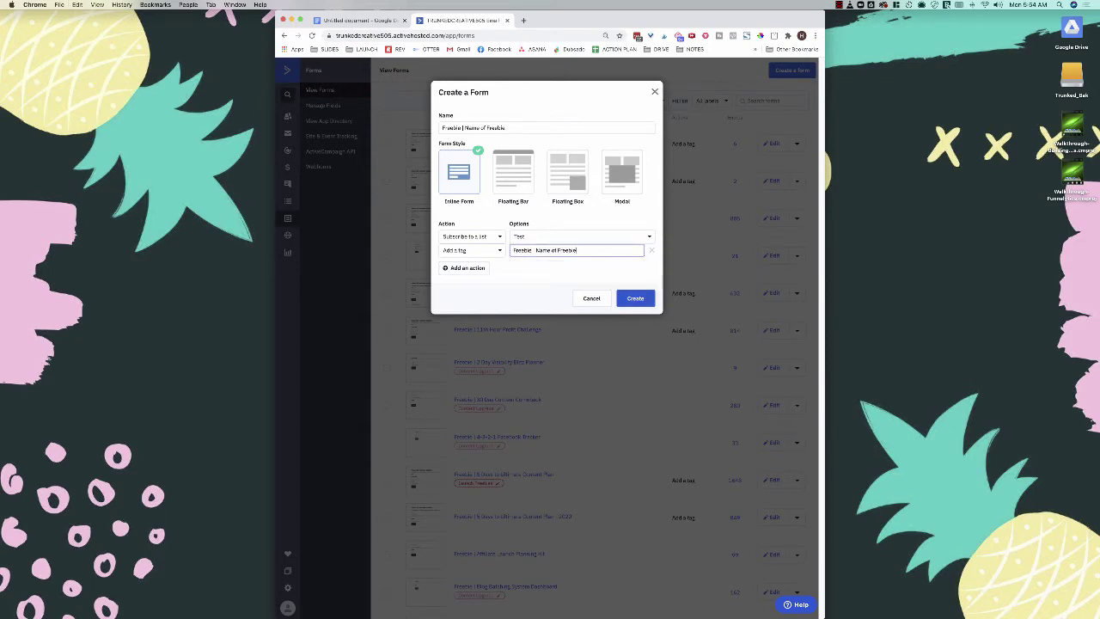
{"action": "left_click", "coordinate": [635, 298]}
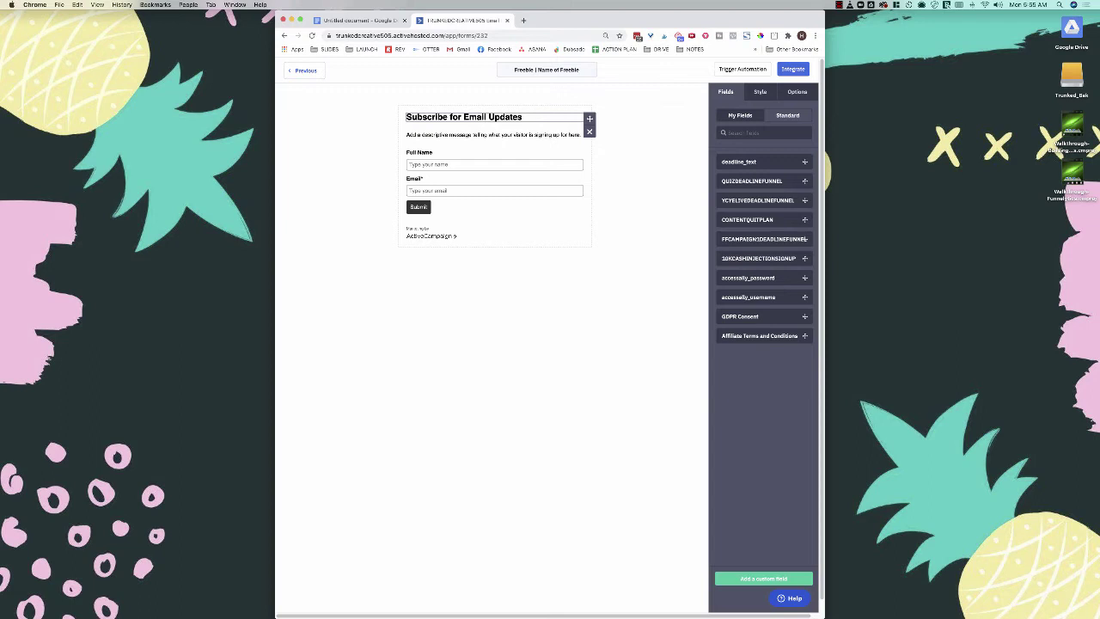
Step: Delete the 'Subscribe for Email Updates' heading and the description line, confirming each removal
{"action": "left_click", "coordinate": [588, 130]}
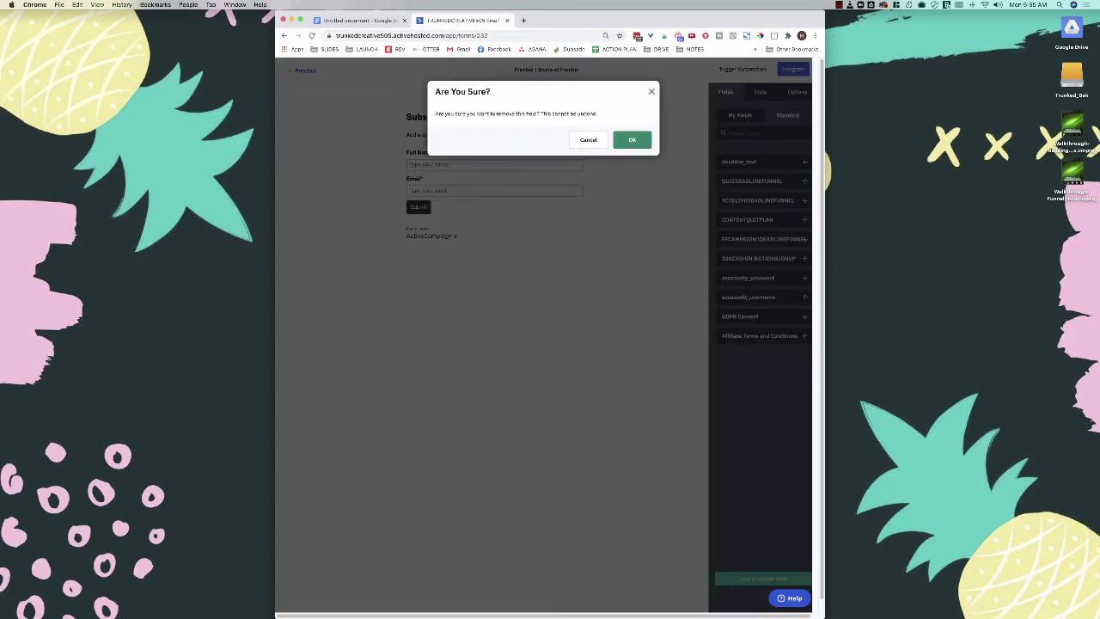
{"action": "left_click", "coordinate": [632, 139]}
{"action": "left_click", "coordinate": [589, 131]}
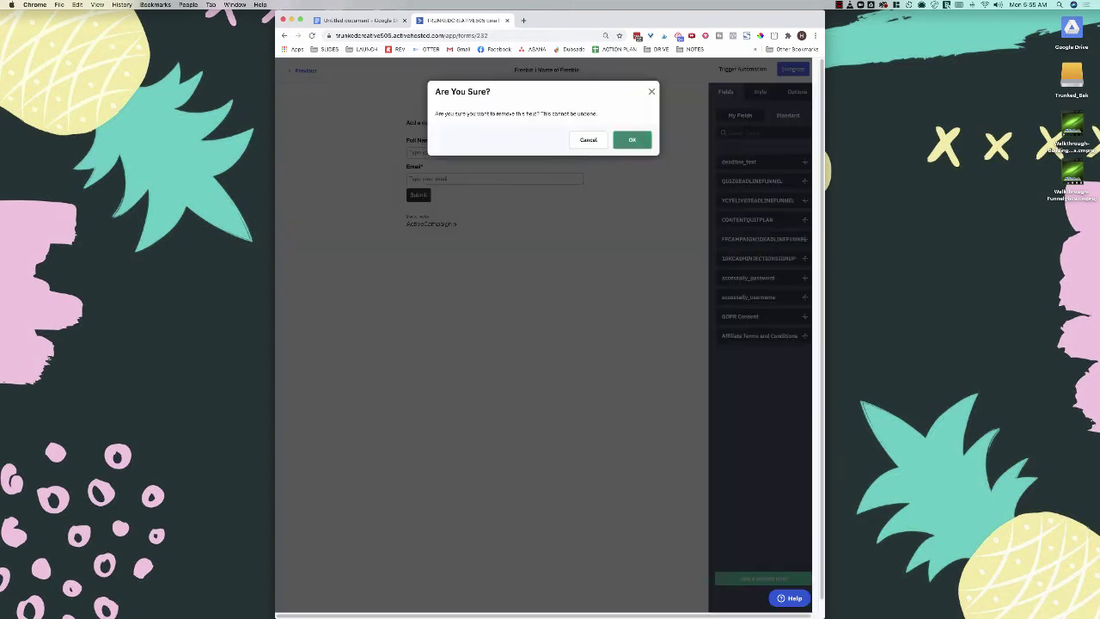
{"action": "left_click", "coordinate": [633, 139]}
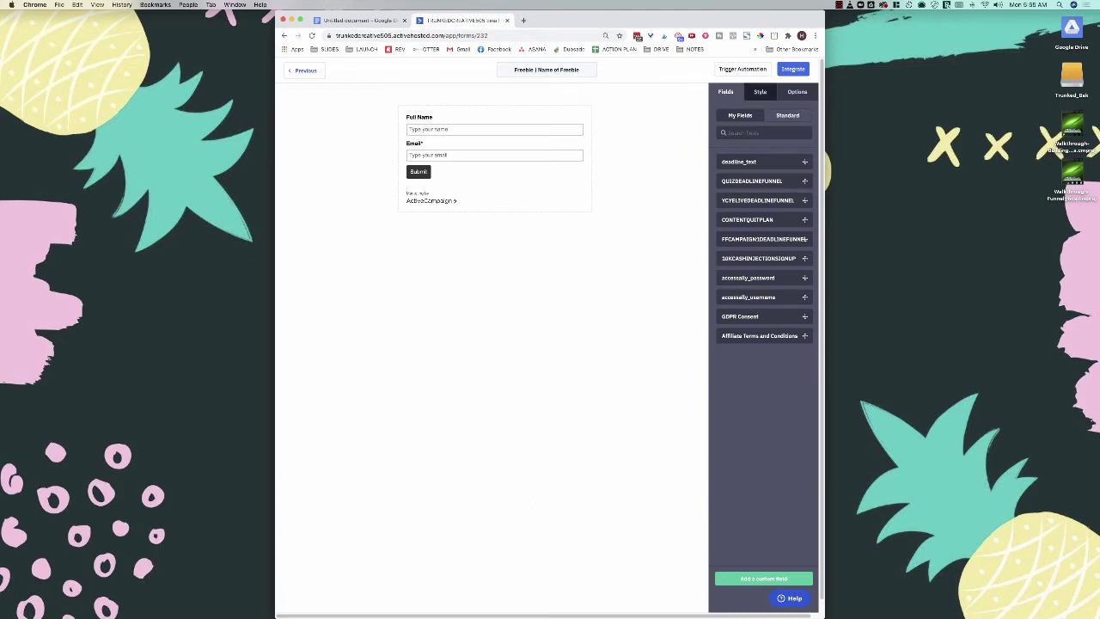
{"action": "left_click", "coordinate": [760, 91]}
Step: Turn off AC Branding in the form's Style settings
{"action": "left_click", "coordinate": [792, 497]}
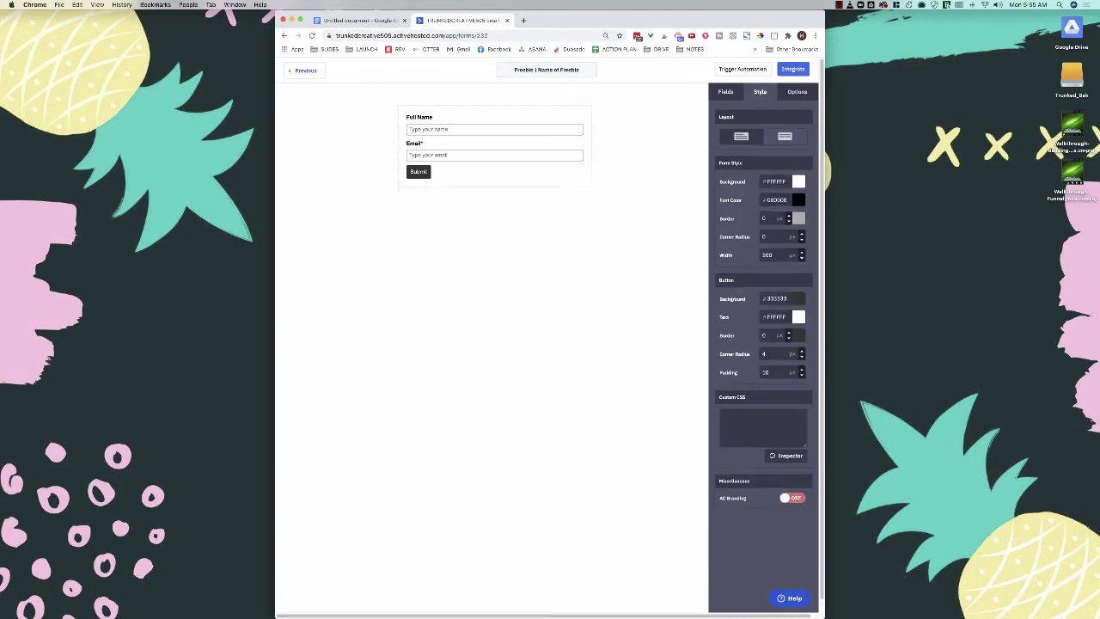
{"action": "left_click", "coordinate": [792, 498]}
{"action": "left_click", "coordinate": [792, 497]}
{"action": "left_click", "coordinate": [792, 497]}
{"action": "left_click", "coordinate": [793, 498]}
{"action": "left_click", "coordinate": [792, 497]}
{"action": "left_click", "coordinate": [792, 497]}
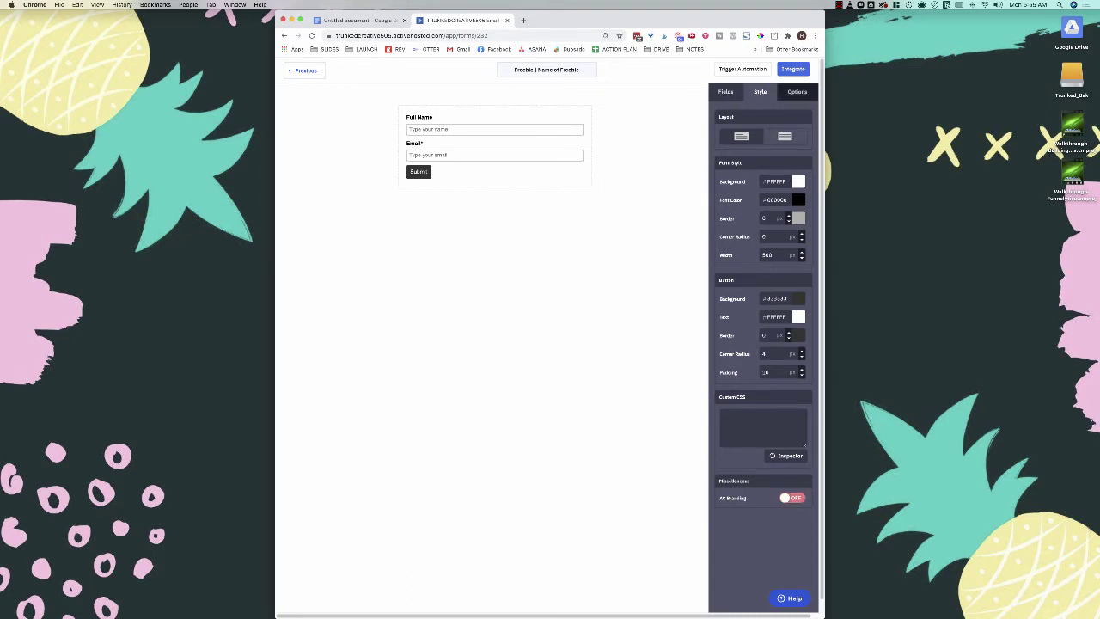
Step: Replace Full Name with the standard First Name field and clear its field header
{"action": "left_click", "coordinate": [725, 91]}
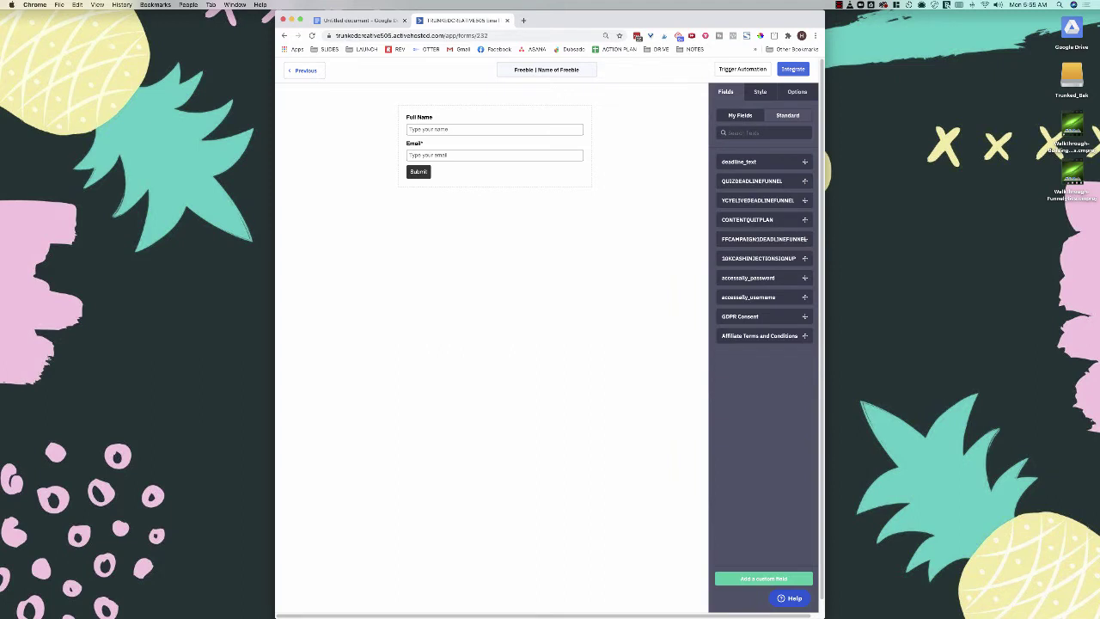
{"action": "left_click", "coordinate": [787, 115]}
{"action": "left_click_drag", "start_coordinate": [735, 165], "coordinate": [464, 128]}
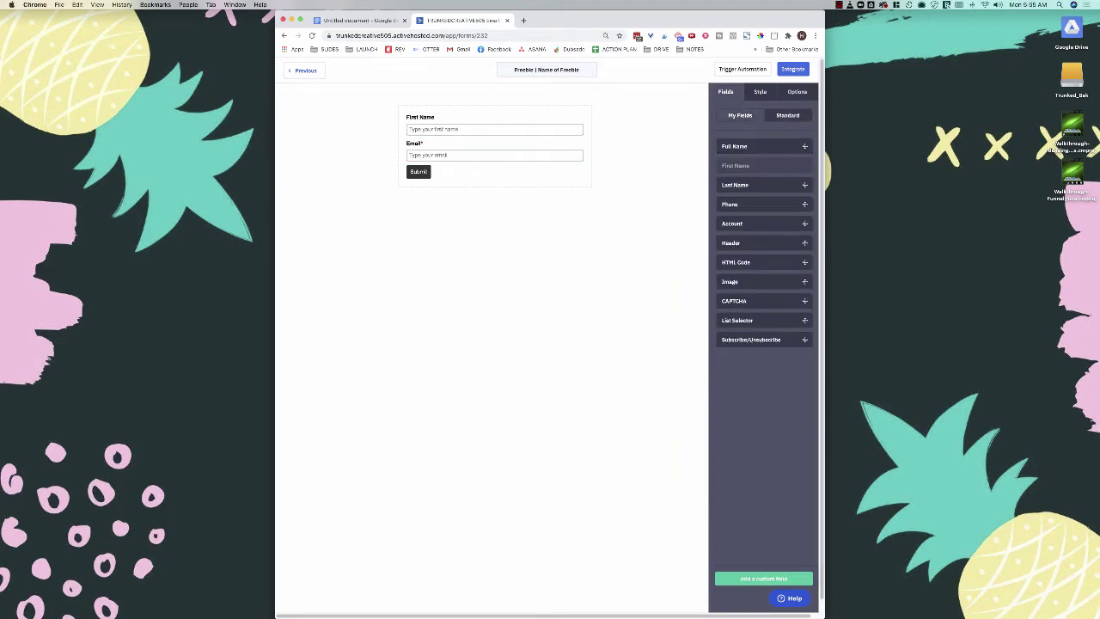
{"action": "left_click", "coordinate": [494, 125]}
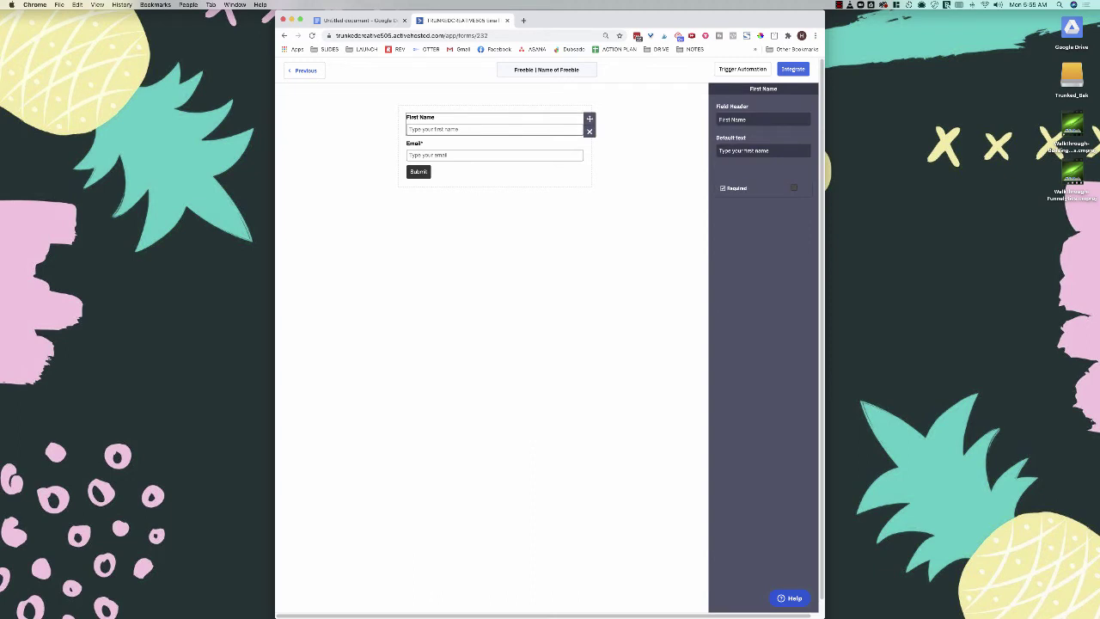
{"action": "triple_click", "coordinate": [734, 119]}
{"action": "key", "text": "BackSpace"}
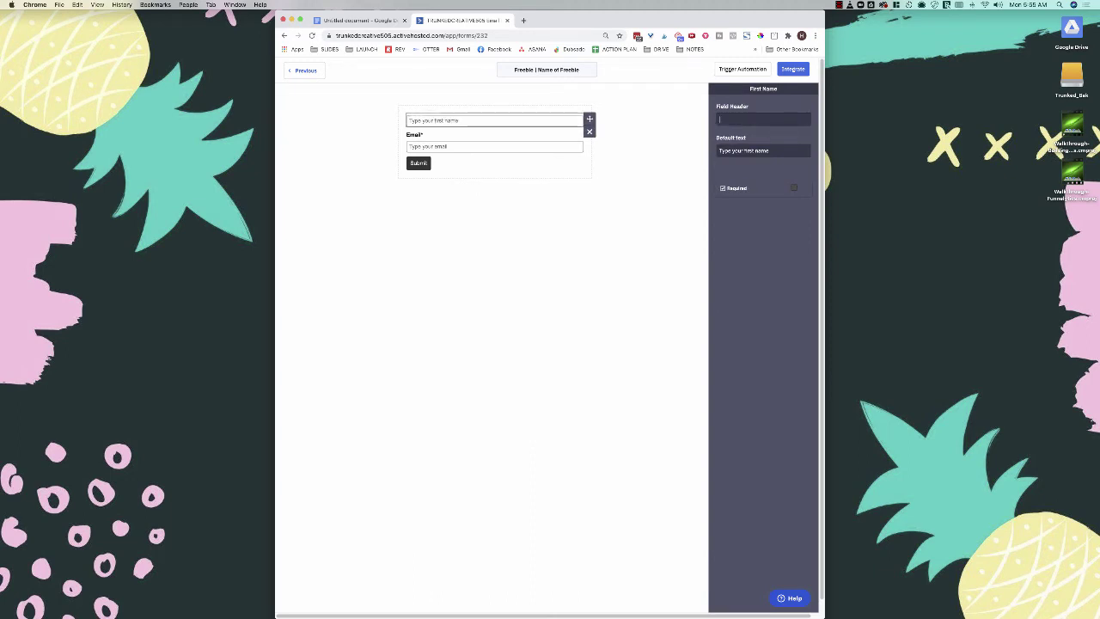
Step: Clear the Email field's header so it shows only a placeholder
{"action": "left_click", "coordinate": [468, 146]}
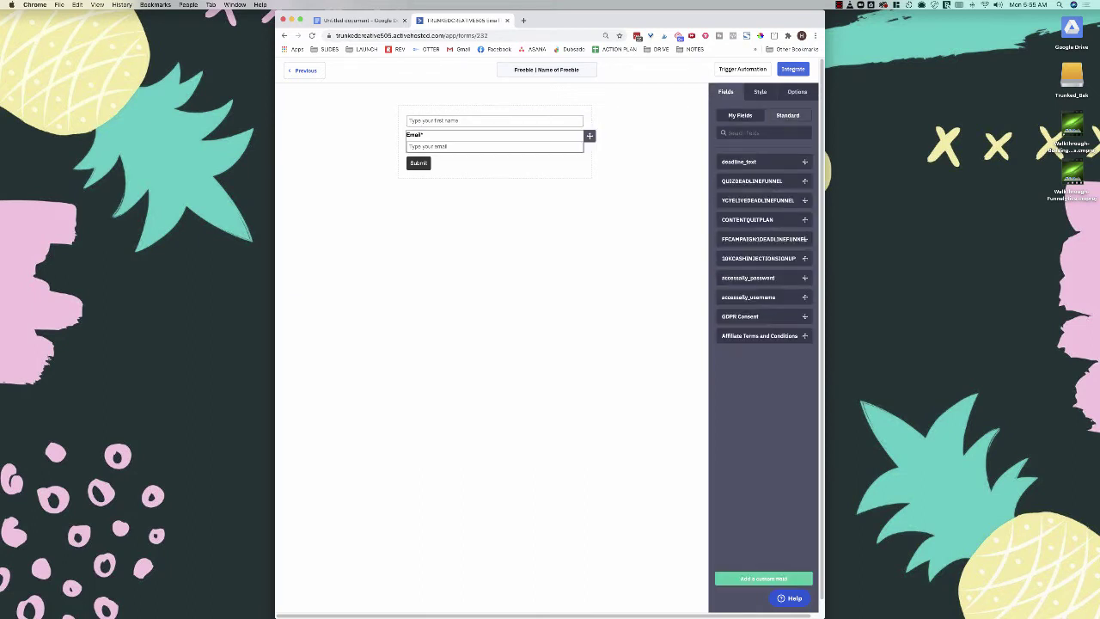
{"action": "left_click", "coordinate": [730, 120]}
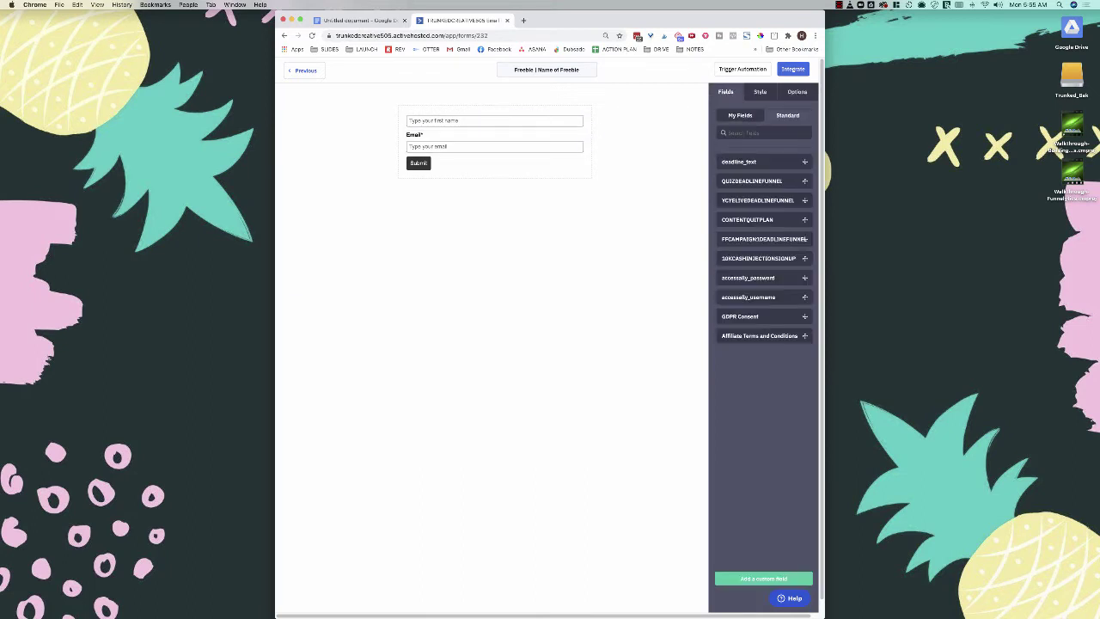
{"action": "left_click", "coordinate": [759, 92]}
{"action": "left_click", "coordinate": [481, 146]}
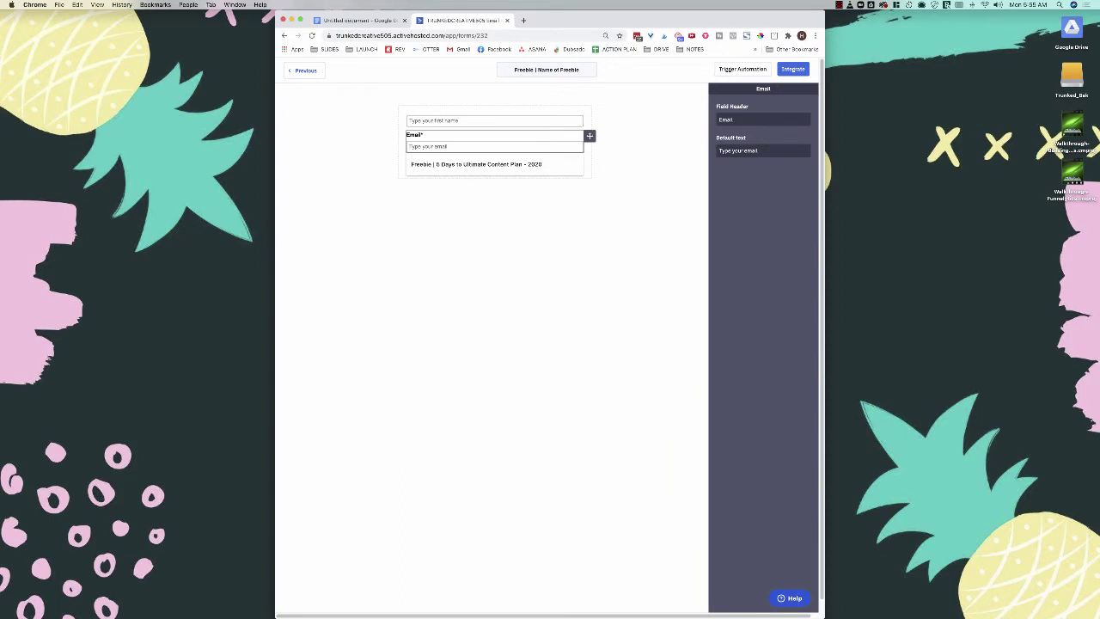
{"action": "double_click", "coordinate": [726, 120]}
{"action": "key", "text": "BackSpace"}
{"action": "left_click", "coordinate": [567, 249]}
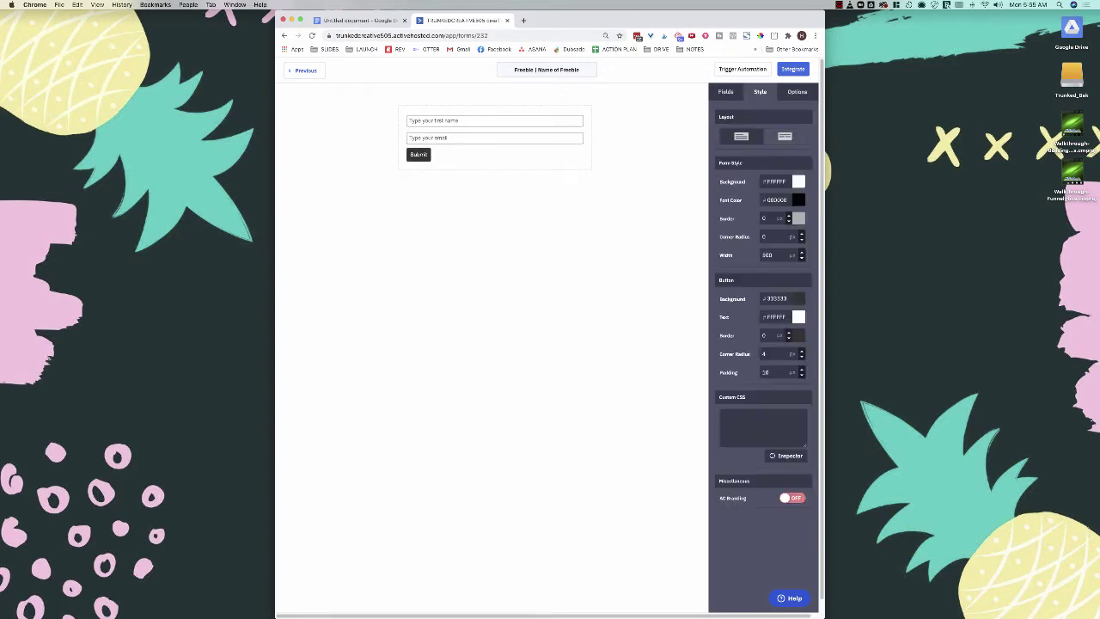
Step: Change the submit button label to 'Yes, I Want Freebie >>>'
{"action": "left_click", "coordinate": [725, 92]}
{"action": "left_click", "coordinate": [418, 154]}
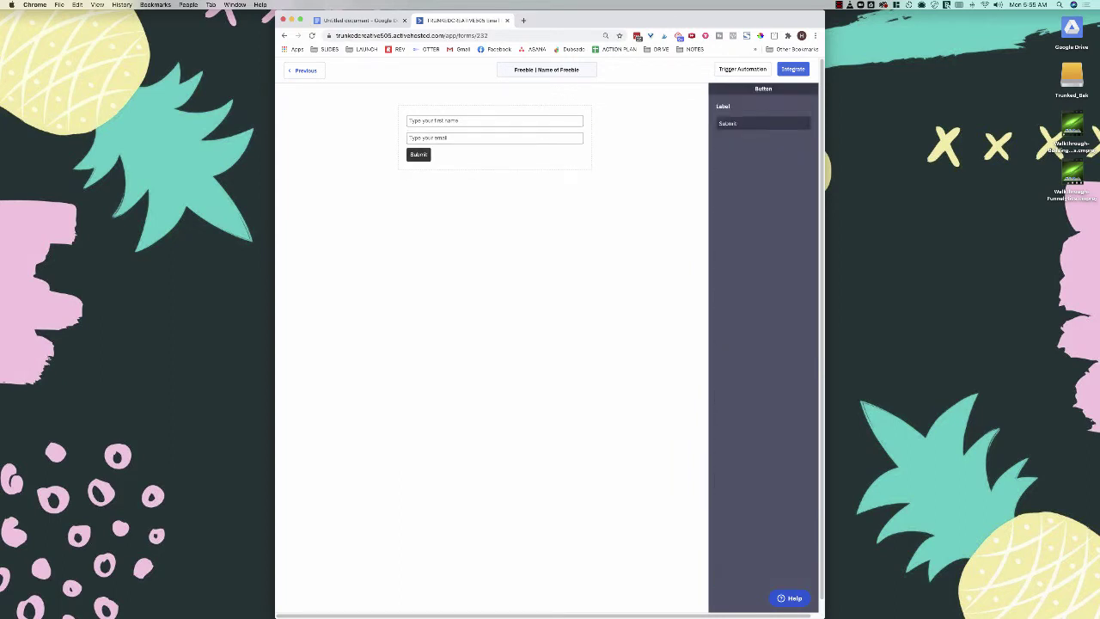
{"action": "double_click", "coordinate": [731, 123]}
{"action": "type", "text": "Yes, I Want Freebie >>>"}
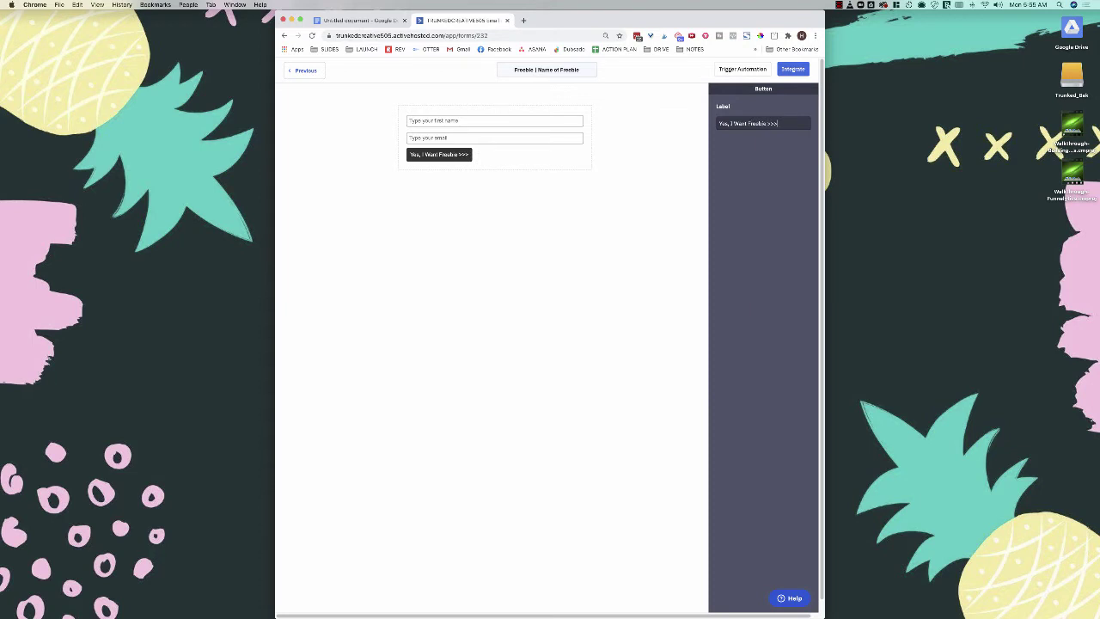
{"action": "key", "text": "Return"}
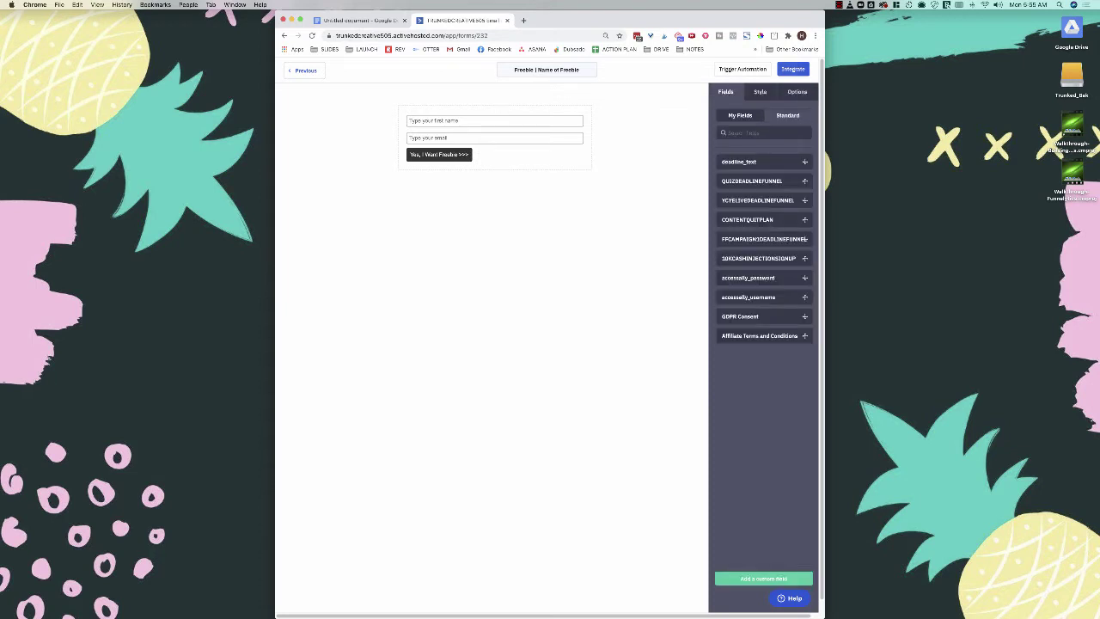
Step: Make the button background red (#E02121)
{"action": "left_click", "coordinate": [760, 92]}
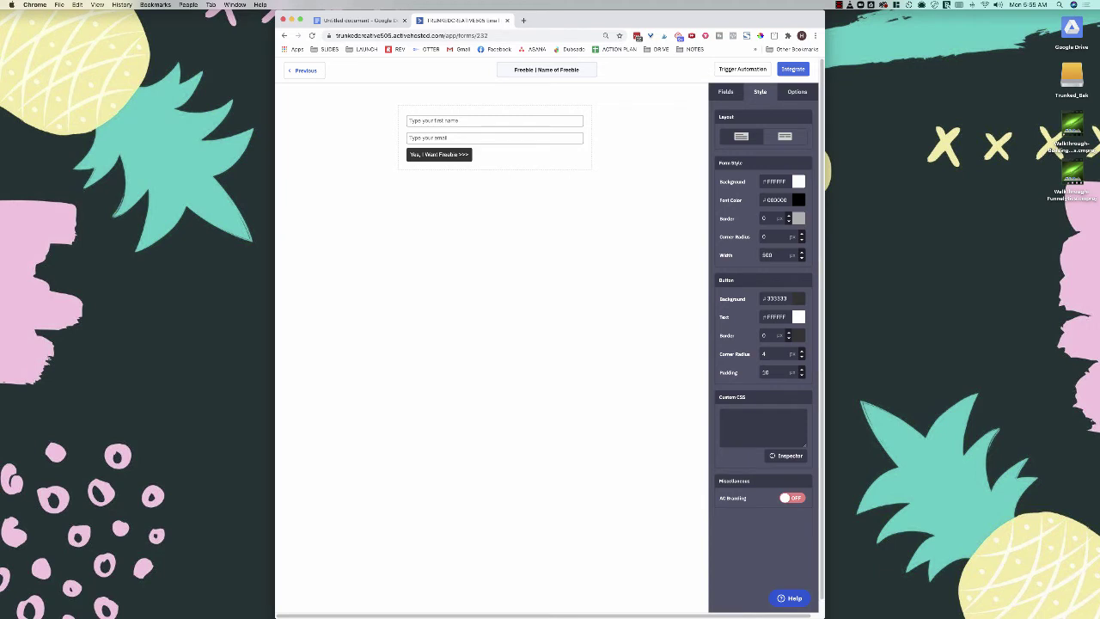
{"action": "left_click", "coordinate": [798, 298]}
{"action": "left_click_drag", "start_coordinate": [773, 339], "coordinate": [788, 314]}
{"action": "left_click", "coordinate": [737, 346]}
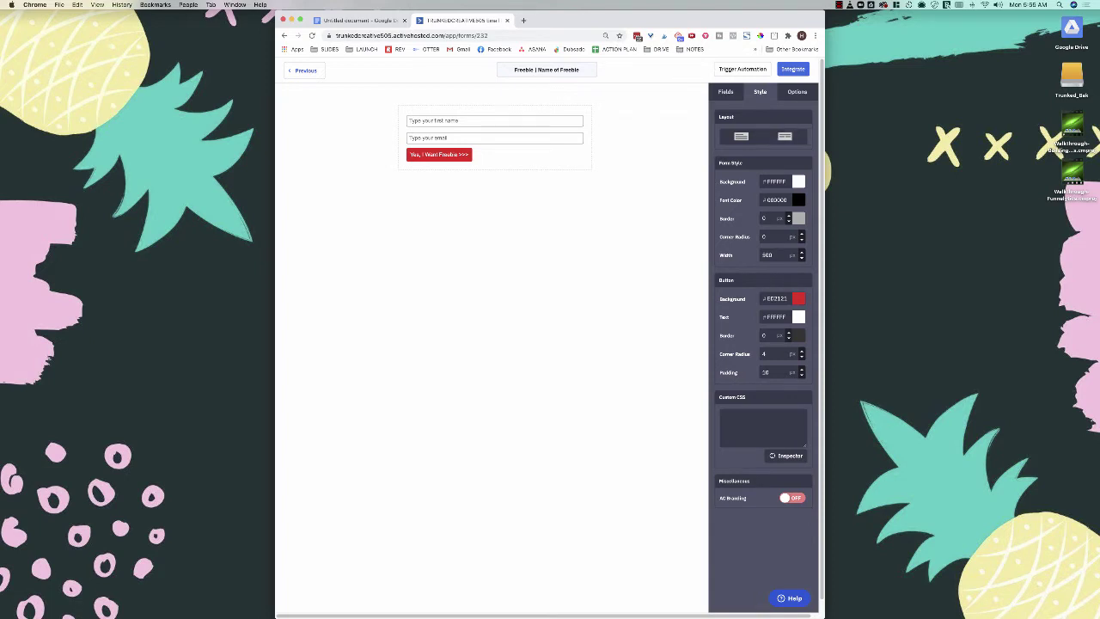
Step: Switch the form to the inline layout with fields and button in one row
{"action": "left_click", "coordinate": [784, 137]}
{"action": "left_click", "coordinate": [741, 137]}
{"action": "left_click", "coordinate": [784, 137]}
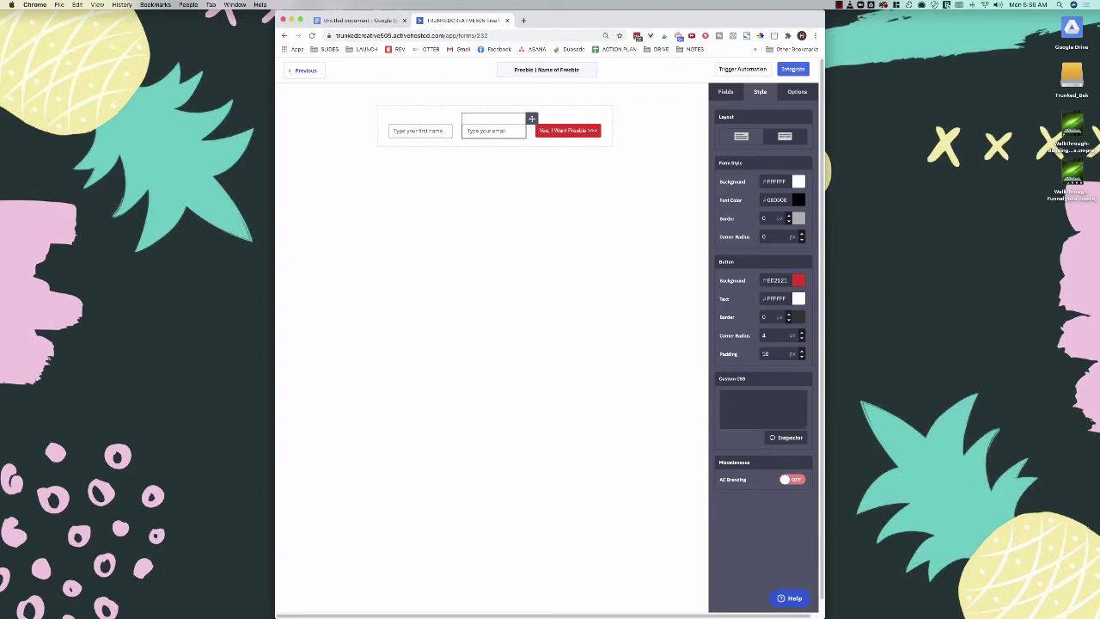
{"action": "left_click", "coordinate": [492, 129]}
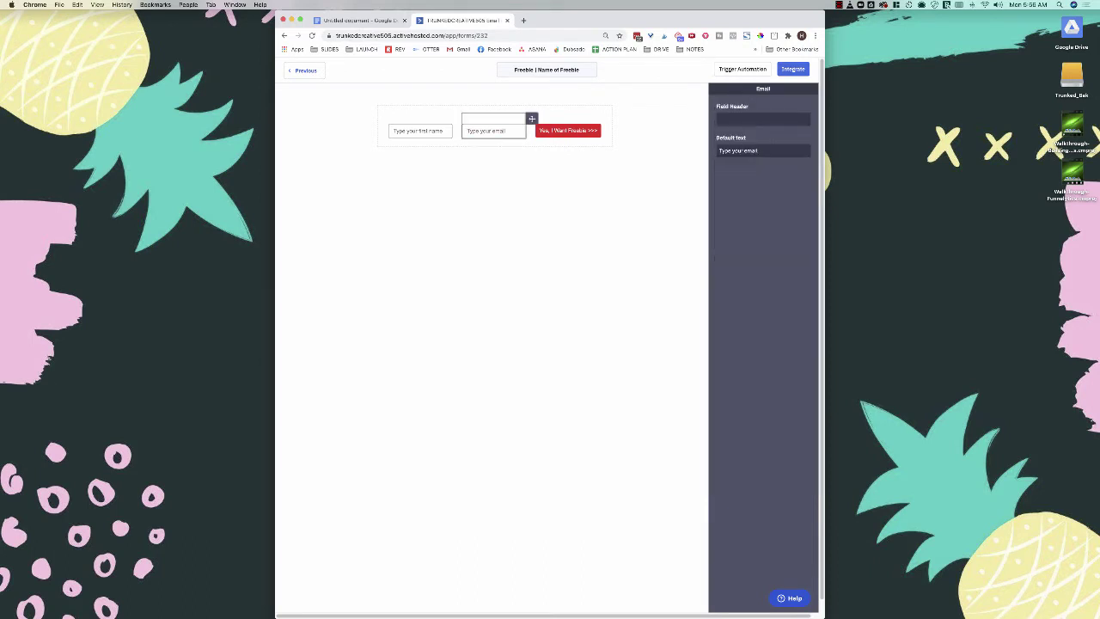
{"action": "left_click", "coordinate": [657, 172]}
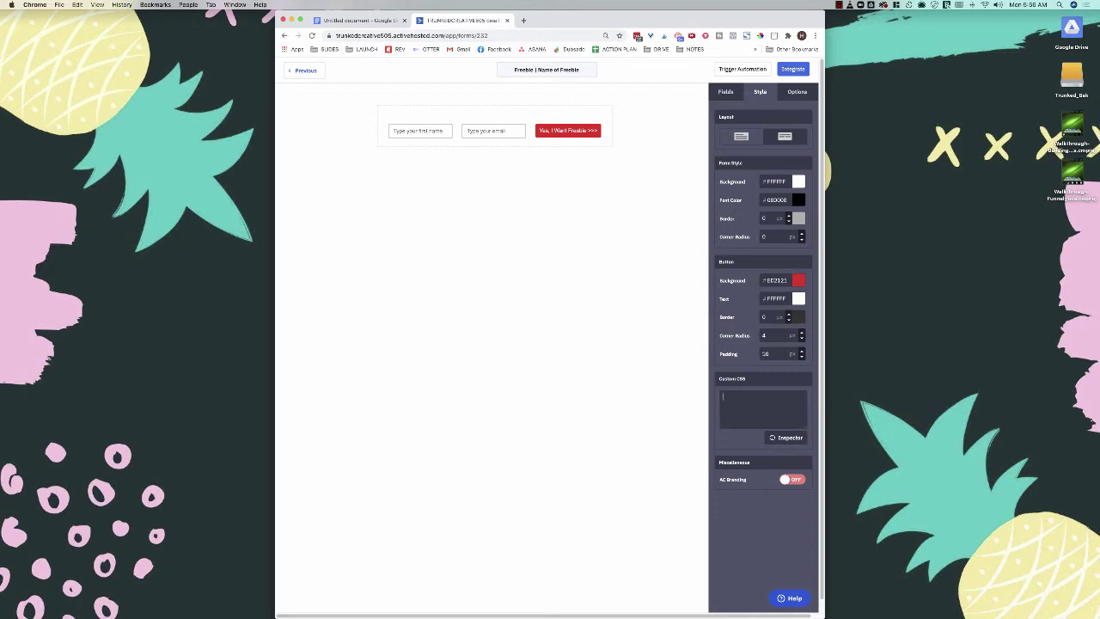
Step: Set the form's On Submit option to Open URL
{"action": "left_click", "coordinate": [796, 91]}
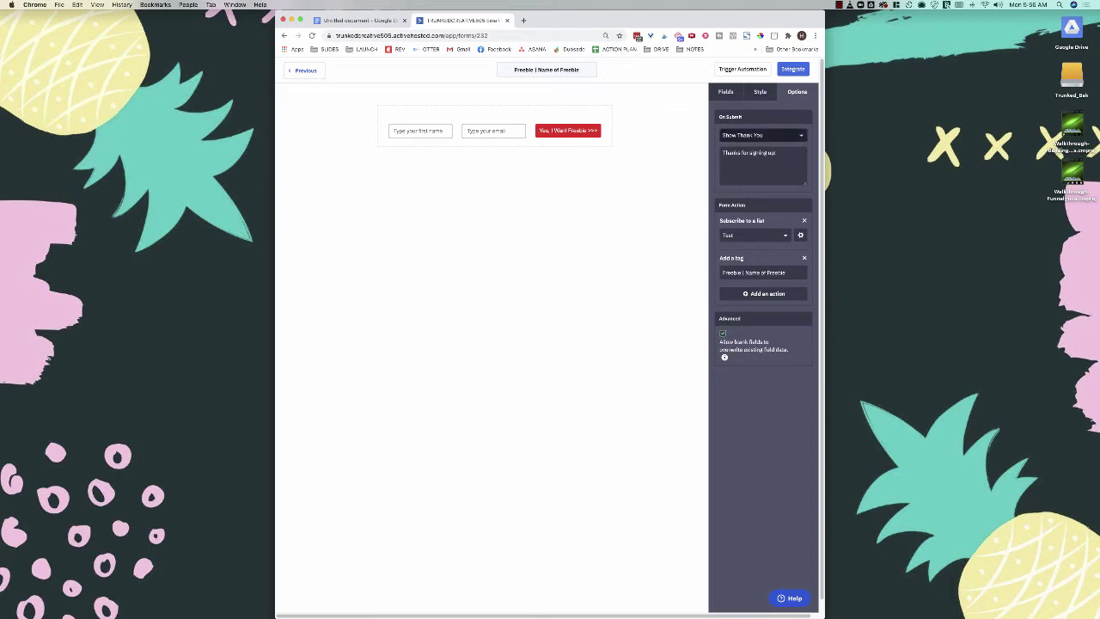
{"action": "left_click", "coordinate": [760, 135]}
{"action": "left_click", "coordinate": [735, 167]}
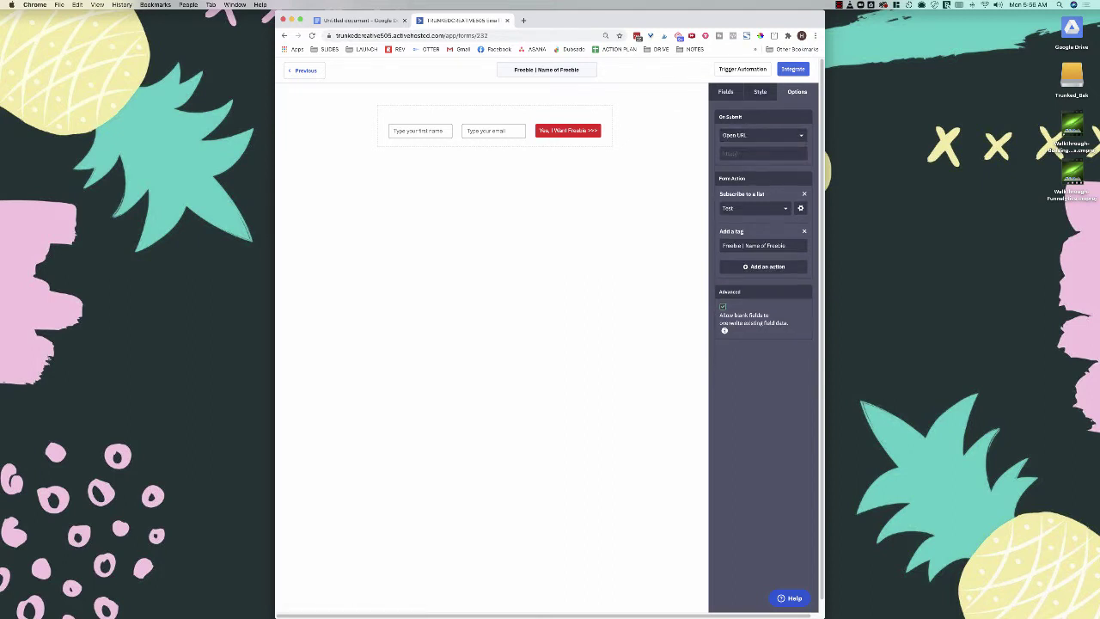
Step: Copy the thank-you page URL from the Google Docs notes
{"action": "left_click", "coordinate": [361, 21]}
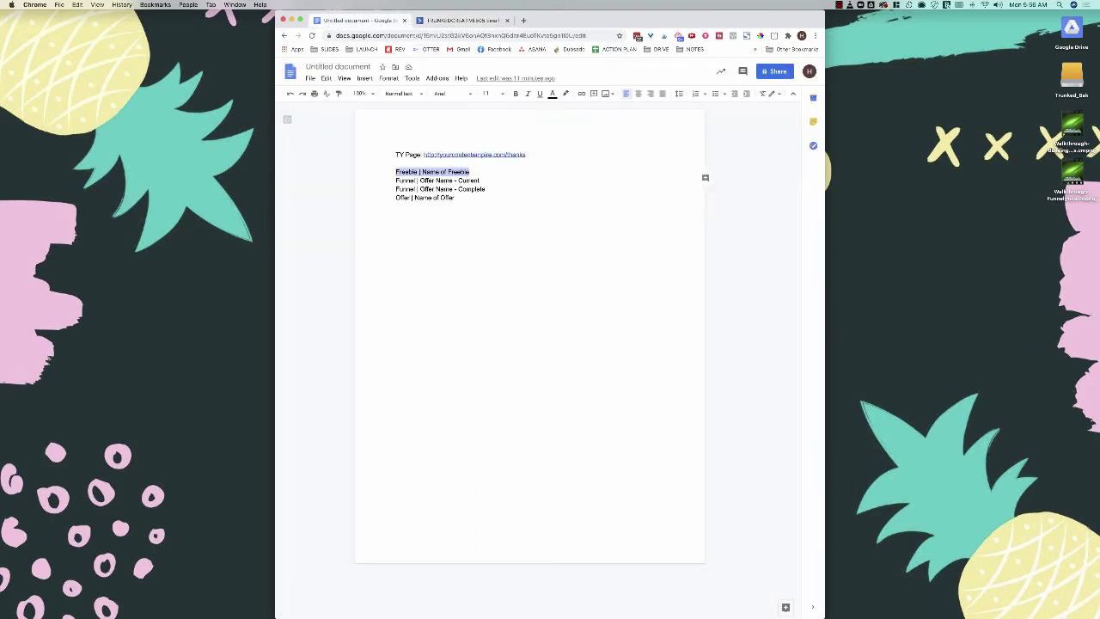
{"action": "left_click", "coordinate": [457, 199]}
{"action": "key", "text": "alt+shift+Left"}
{"action": "key", "text": "alt+shift+Left"}
{"action": "key", "text": "alt+shift+Left"}
{"action": "key", "text": "alt+shift+Left"}
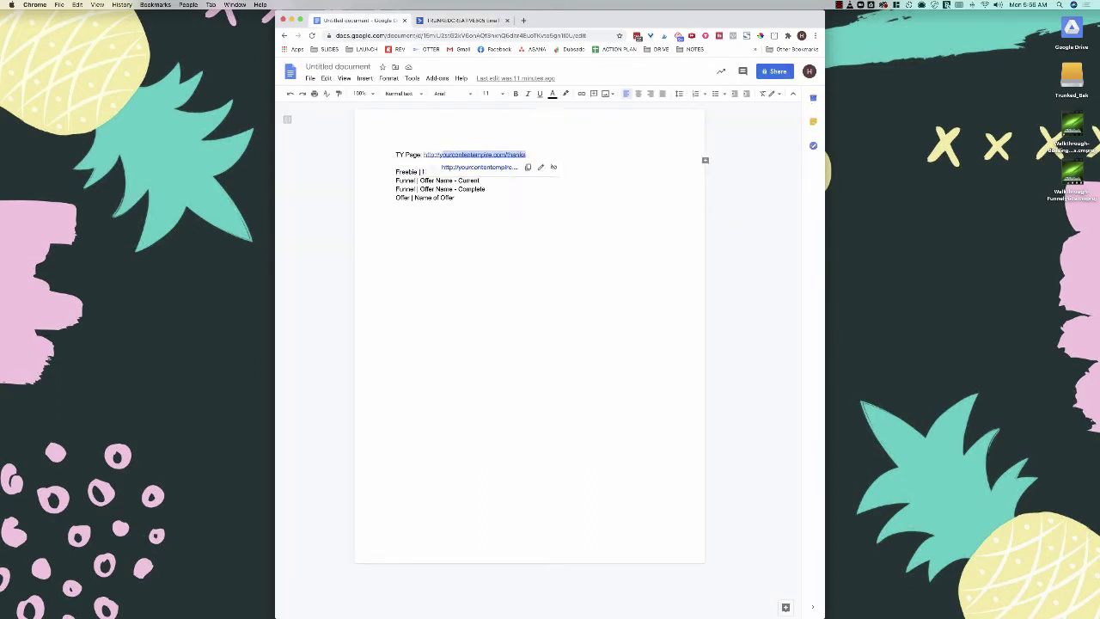
{"action": "key", "text": "super+x"}
{"action": "key", "text": "super+z"}
{"action": "key", "text": "super+c"}
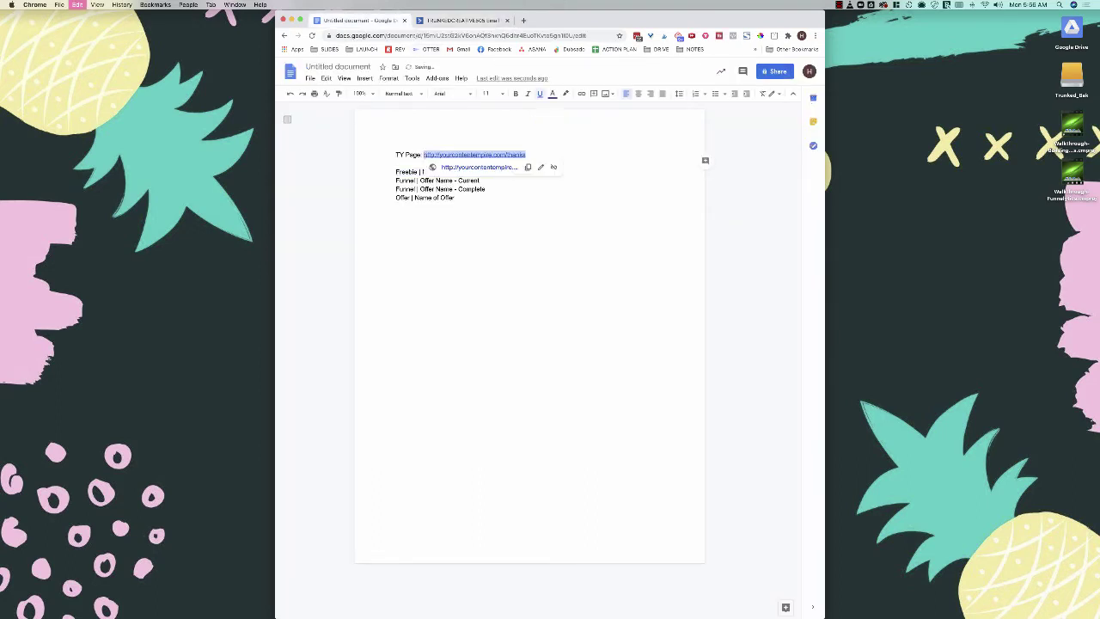
{"action": "left_click", "coordinate": [461, 20]}
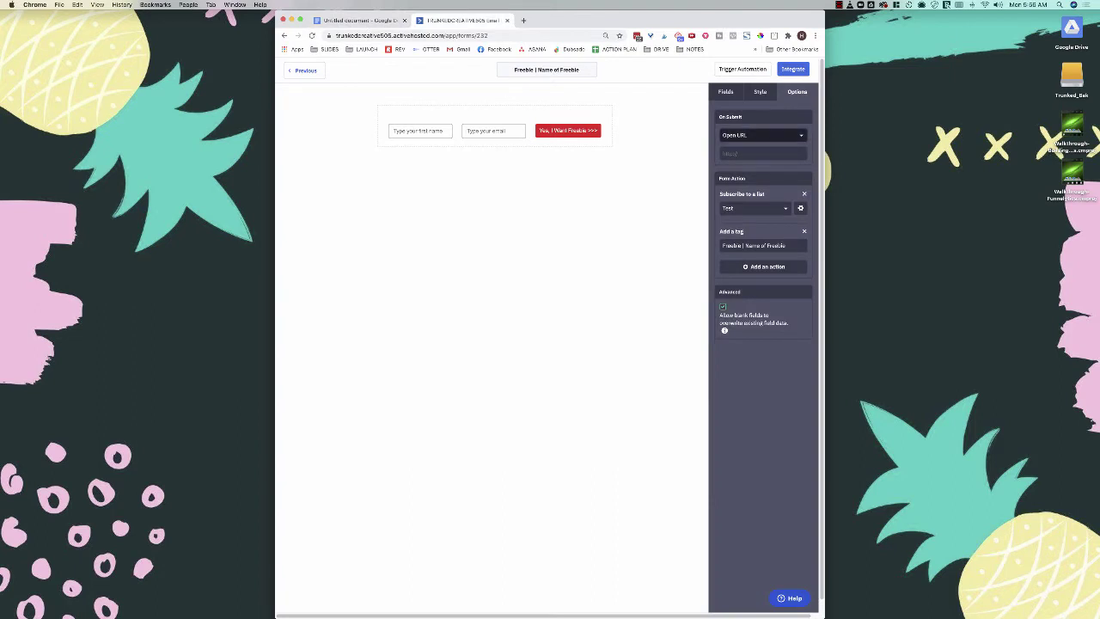
Step: Paste the thank-you URL as the redirect, then open the list subscription's opt-in options
{"action": "left_click", "coordinate": [763, 153]}
{"action": "key", "text": "super+v"}
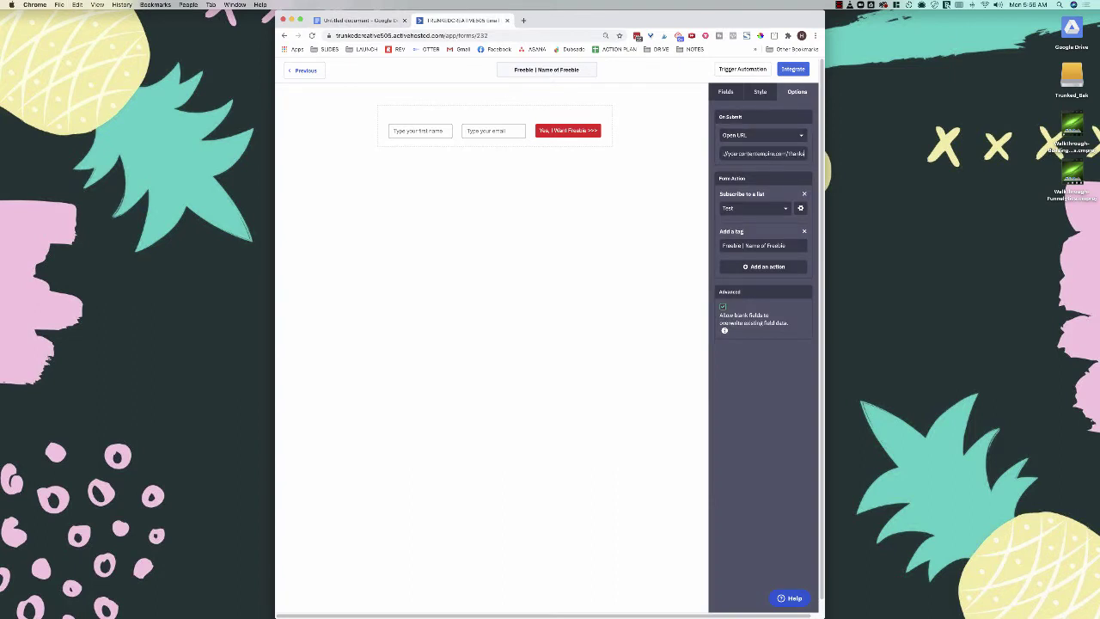
{"action": "key", "text": "Tab"}
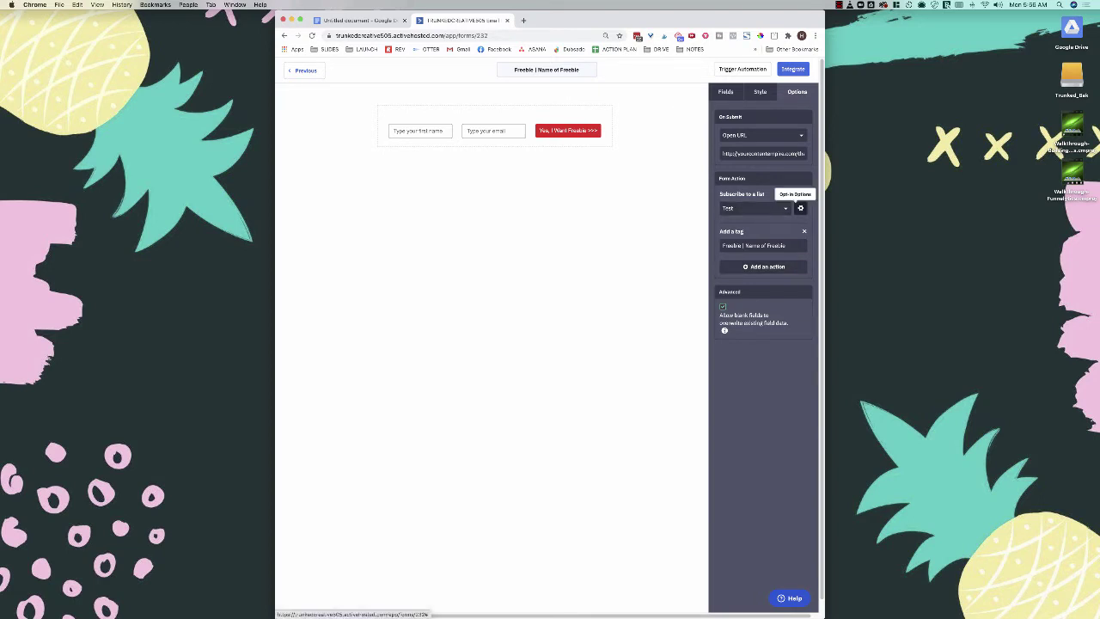
{"action": "left_click", "coordinate": [800, 207]}
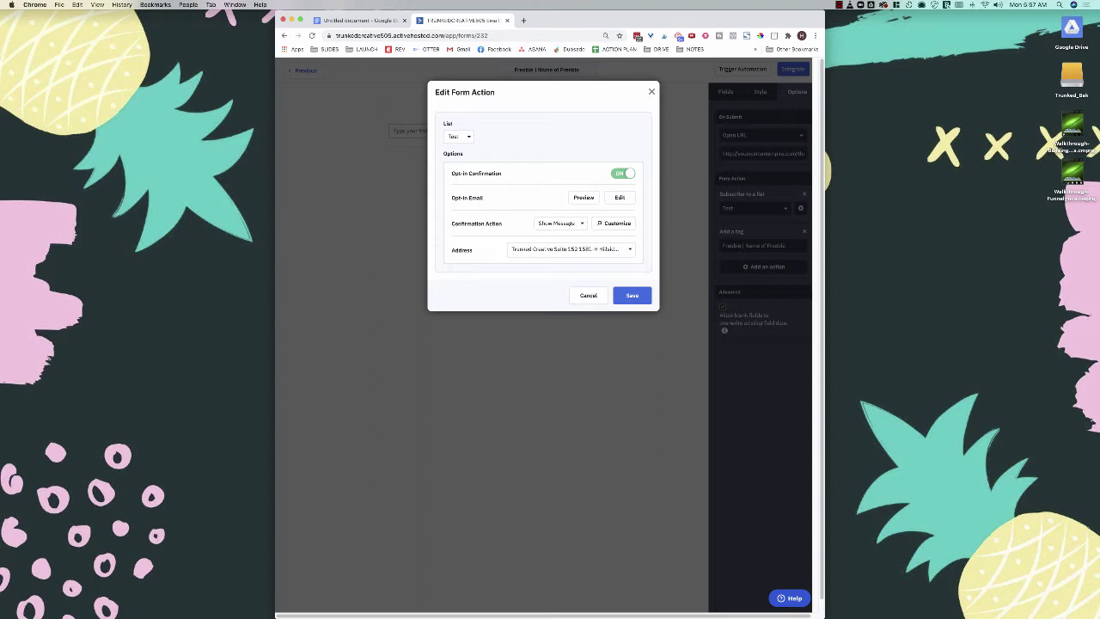
Step: Keep opt-in confirmation on with the current sender address and open the opt-in email
{"action": "left_click", "coordinate": [623, 174]}
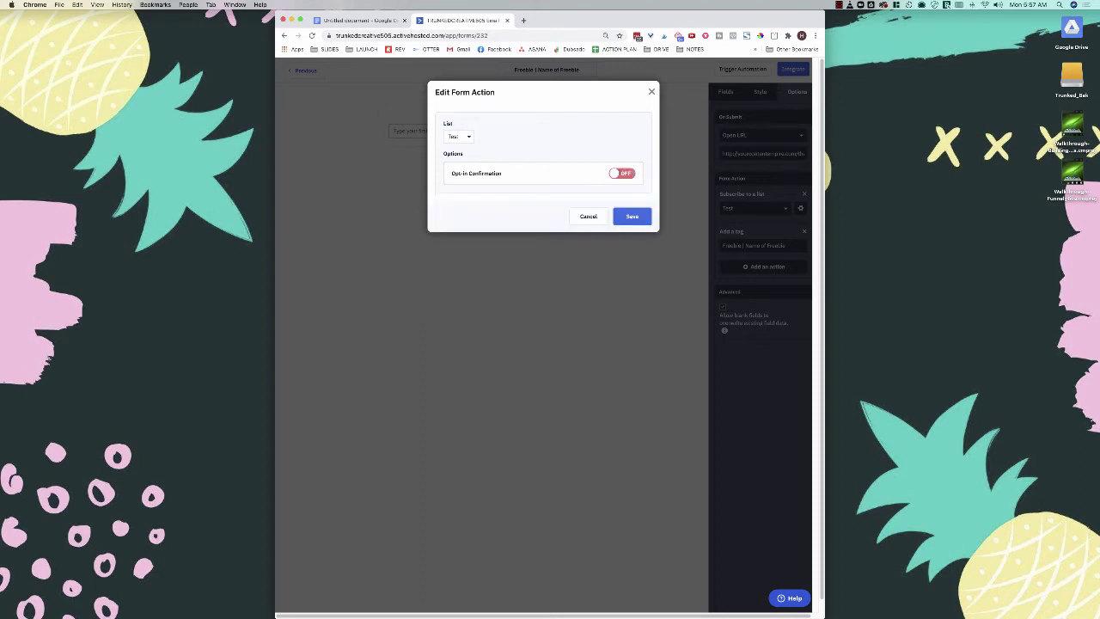
{"action": "left_click", "coordinate": [622, 173]}
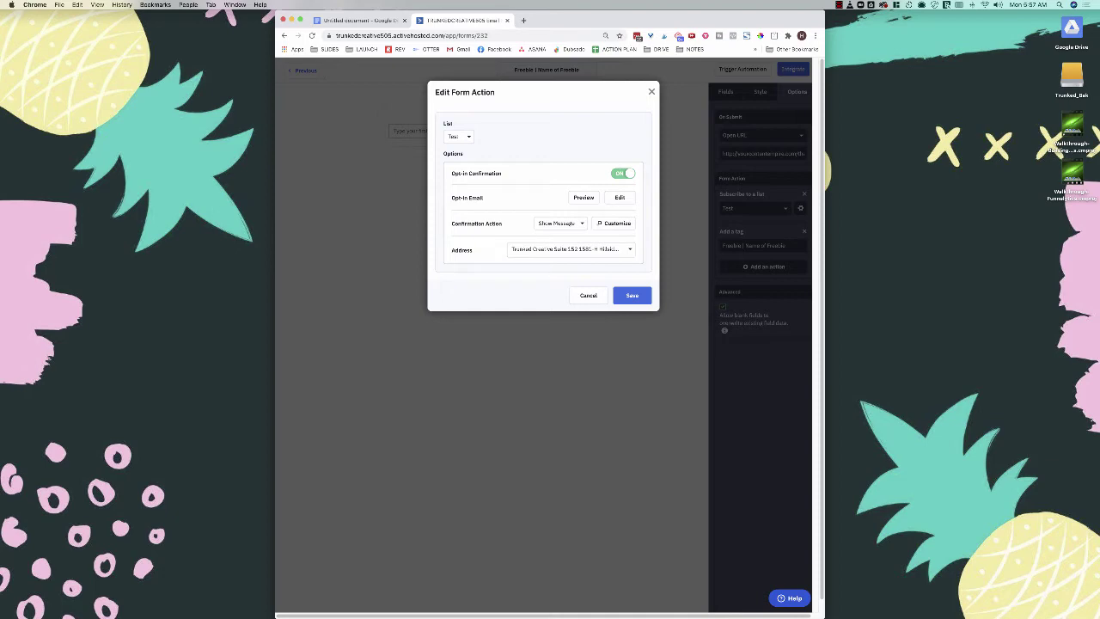
{"action": "left_click", "coordinate": [571, 249]}
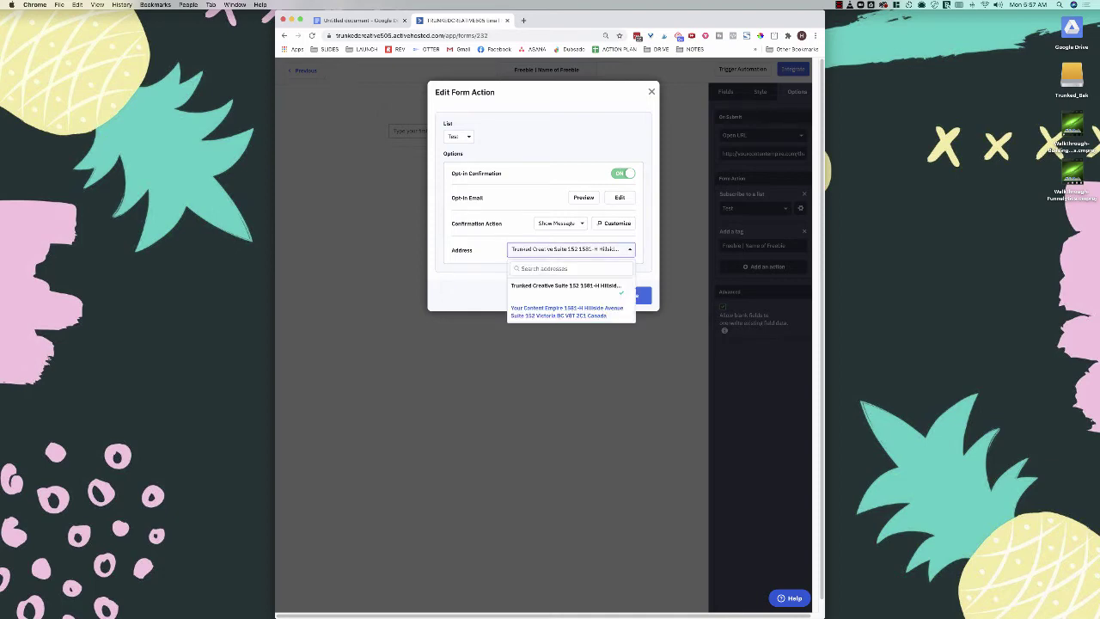
{"action": "left_click", "coordinate": [572, 249]}
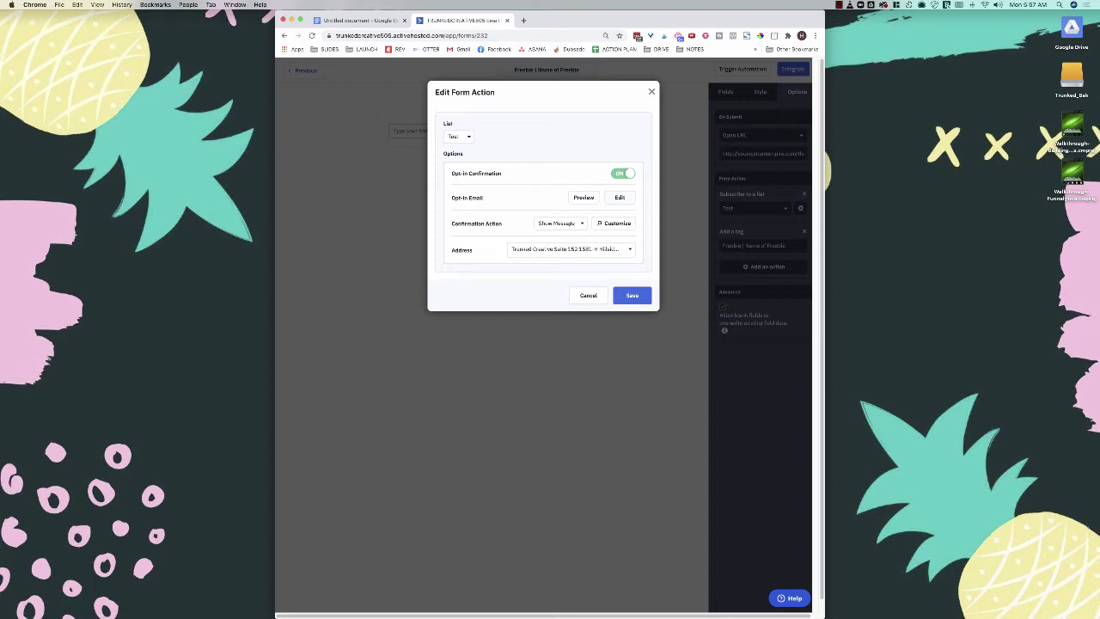
{"action": "left_click", "coordinate": [626, 199]}
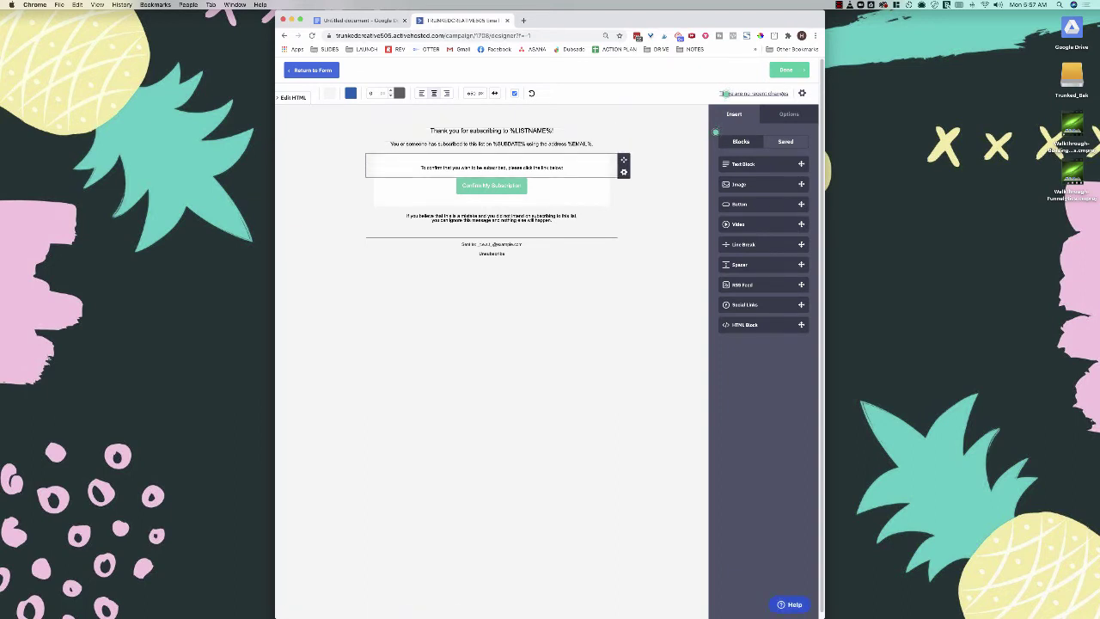
Step: Replace the email heading with 'Thank you for signing up for my FREEBIE NAME'
{"action": "left_click", "coordinate": [491, 131]}
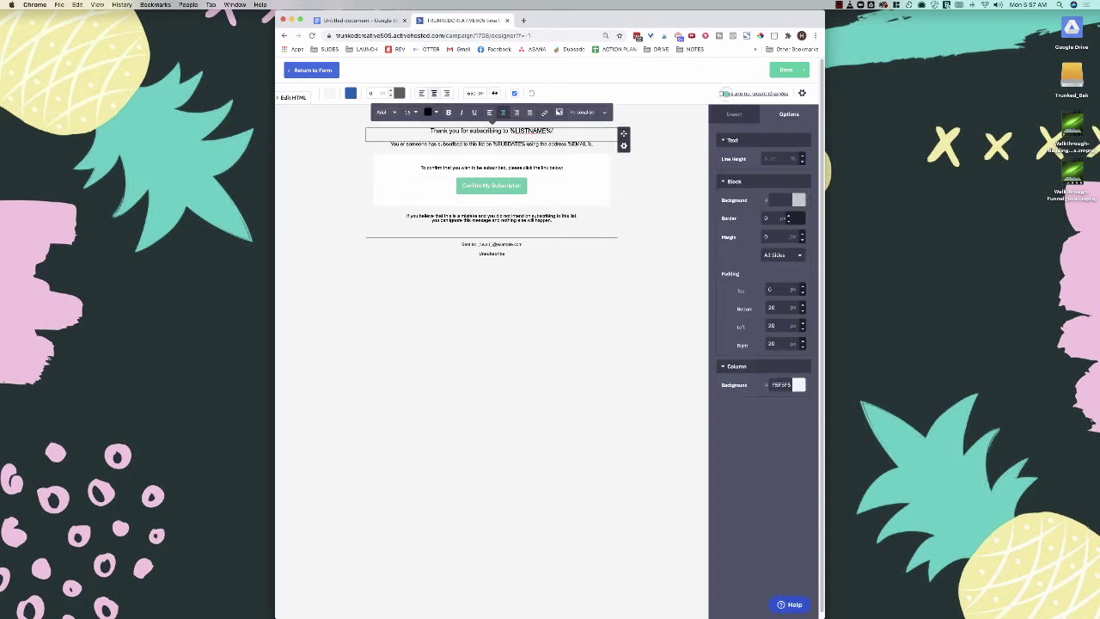
{"action": "left_click_drag", "start_coordinate": [554, 130], "coordinate": [405, 127]}
{"action": "key", "text": "BackSpace"}
{"action": "type", "text": "Thank "}
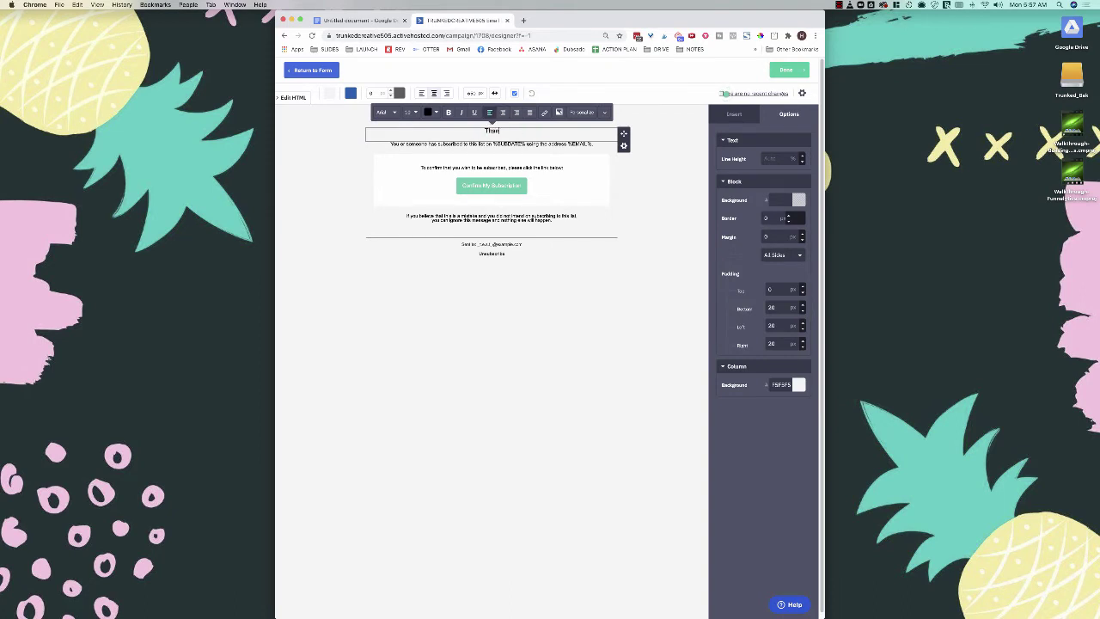
{"action": "type", "text": "you for signing up for my FREEBIE NAME"}
{"action": "left_click", "coordinate": [515, 344]}
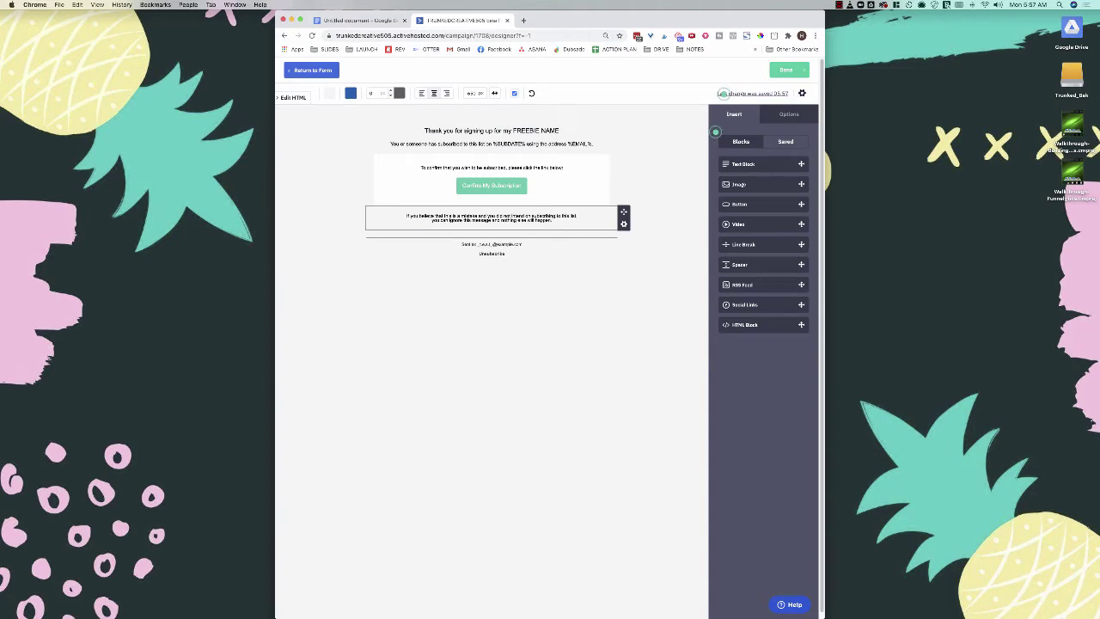
Step: Review the email's subject line in Settings, then close Settings
{"action": "left_click", "coordinate": [801, 93]}
{"action": "triple_click", "coordinate": [614, 120]}
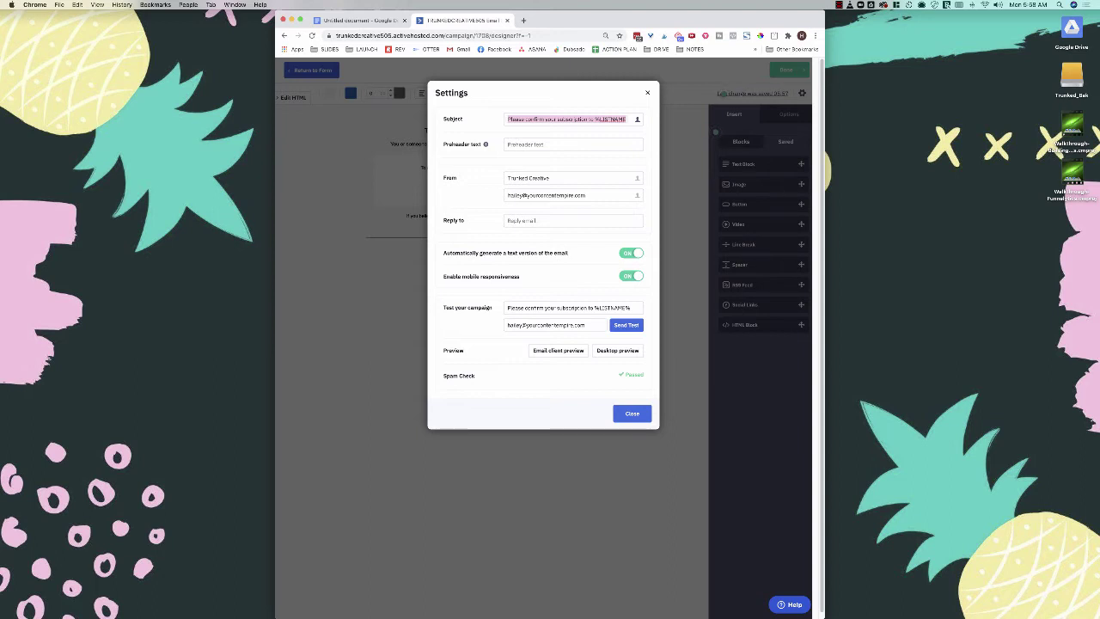
{"action": "key", "text": "Tab"}
{"action": "key", "text": "Tab"}
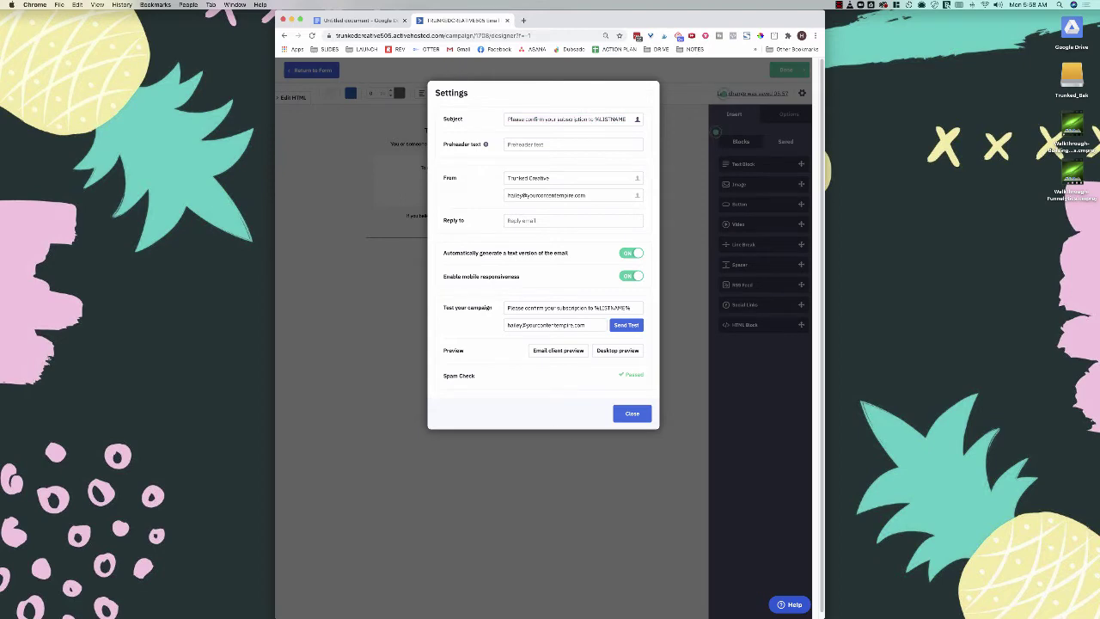
{"action": "key", "text": "Escape"}
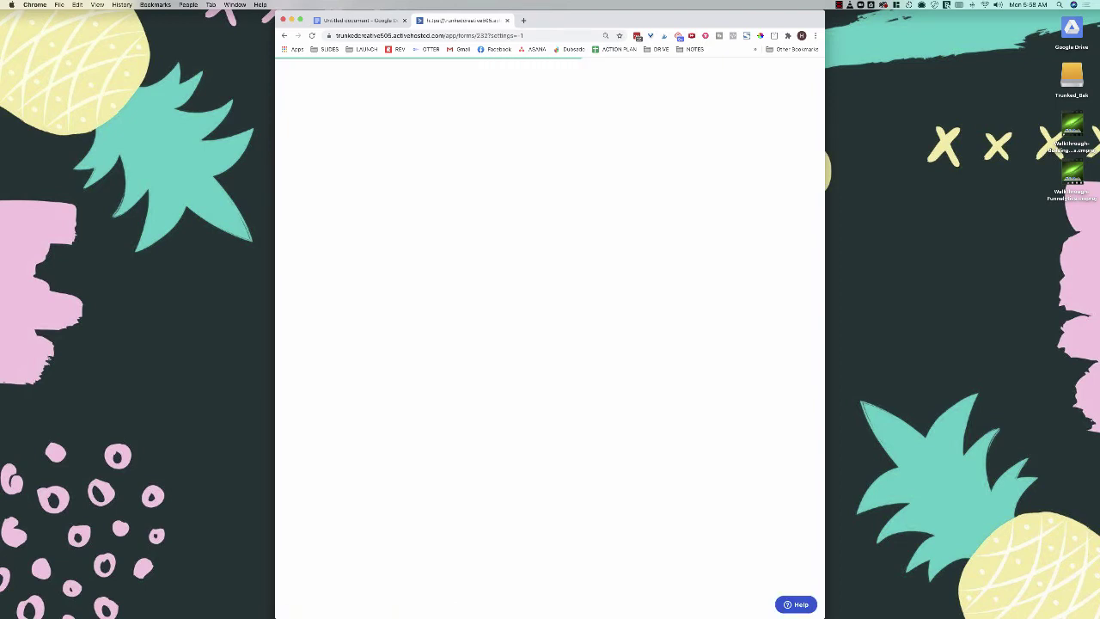
Step: Set the confirmation action to redirect to the thank-you URL and save the form action
{"action": "left_click", "coordinate": [796, 91]}
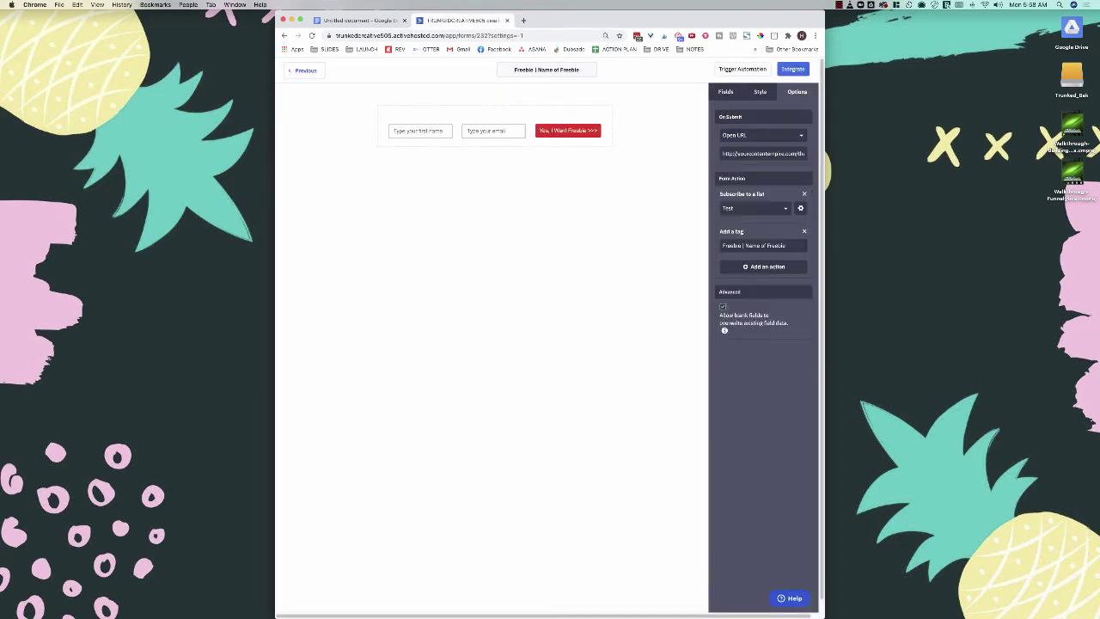
{"action": "left_click", "coordinate": [799, 208]}
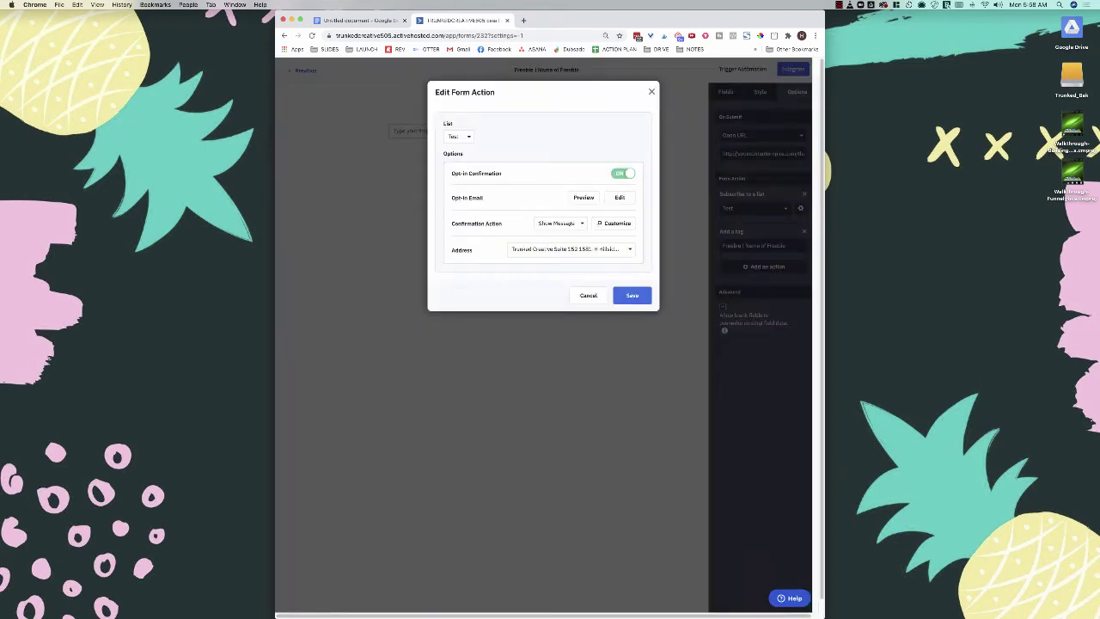
{"action": "left_click", "coordinate": [558, 223]}
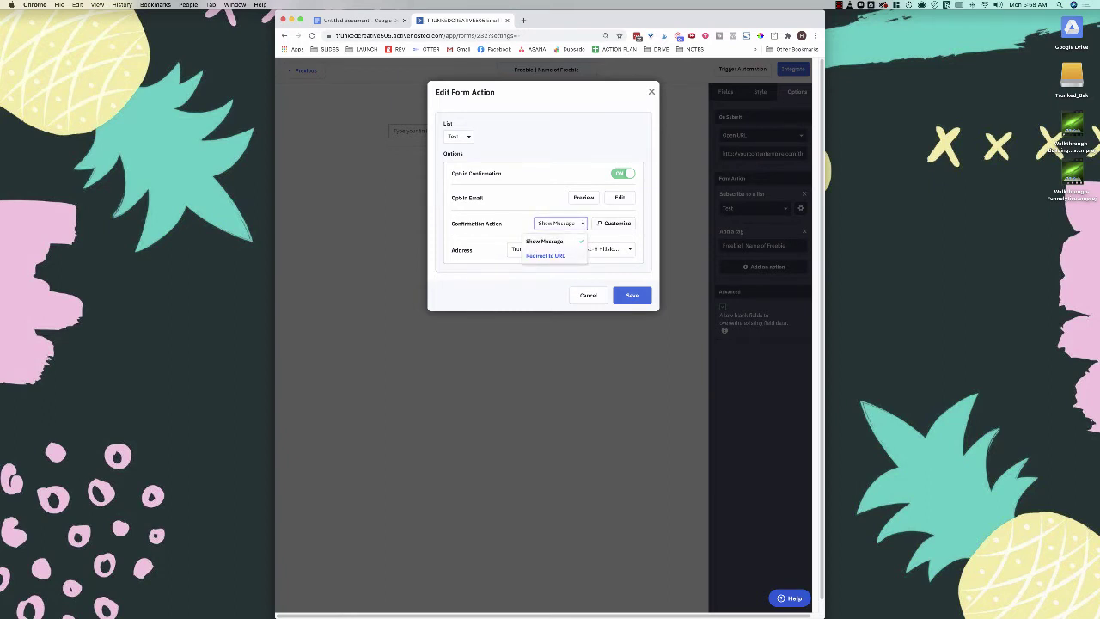
{"action": "left_click", "coordinate": [545, 255]}
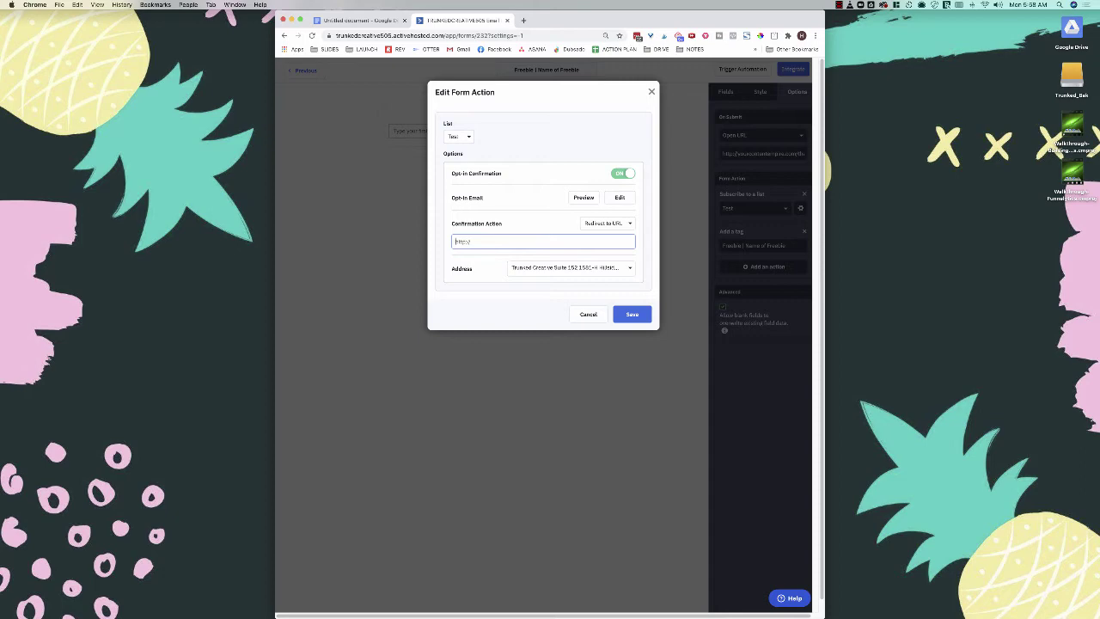
{"action": "type", "text": "http://yourcontentempire.com/thanks"}
{"action": "left_click", "coordinate": [632, 314]}
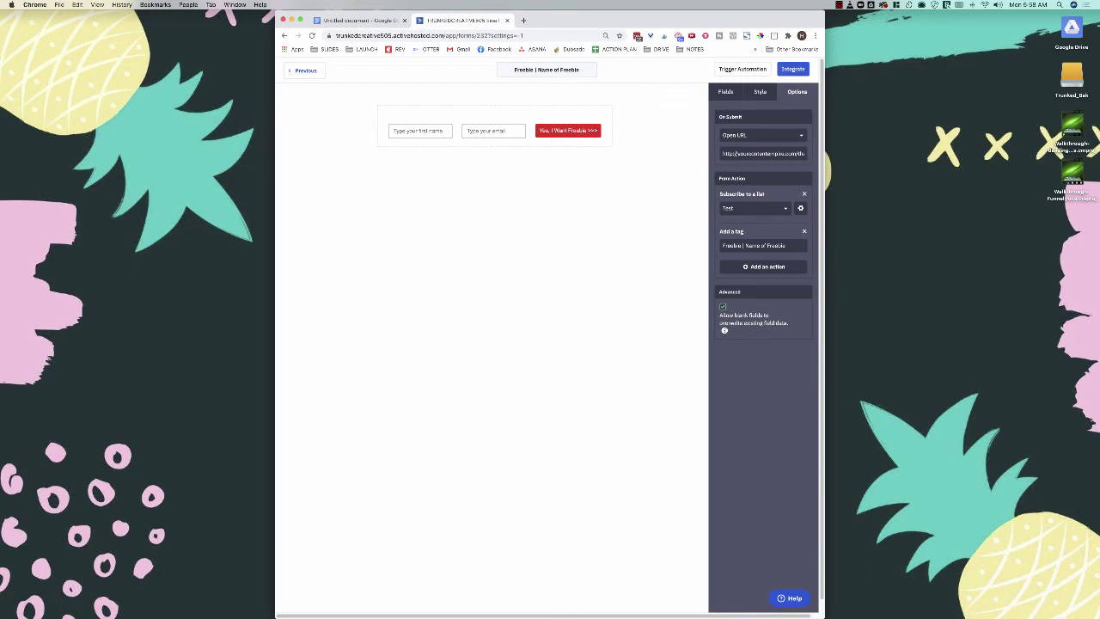
{"action": "left_click", "coordinate": [792, 69]}
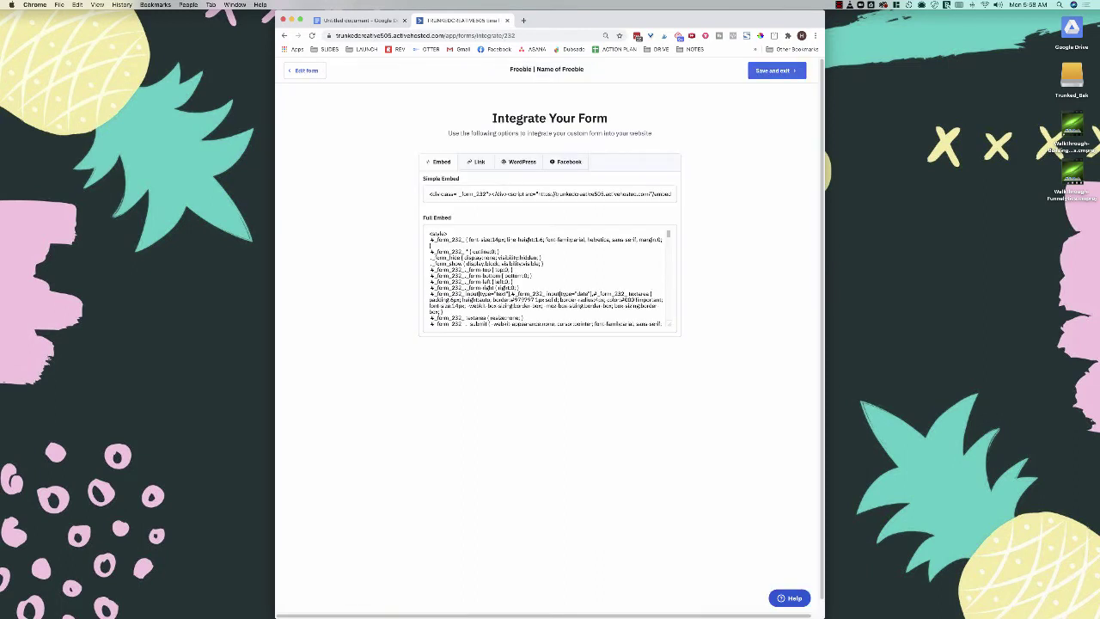
Step: Check the form's Link and Embed options, then save and exit to the forms list
{"action": "left_click", "coordinate": [479, 162]}
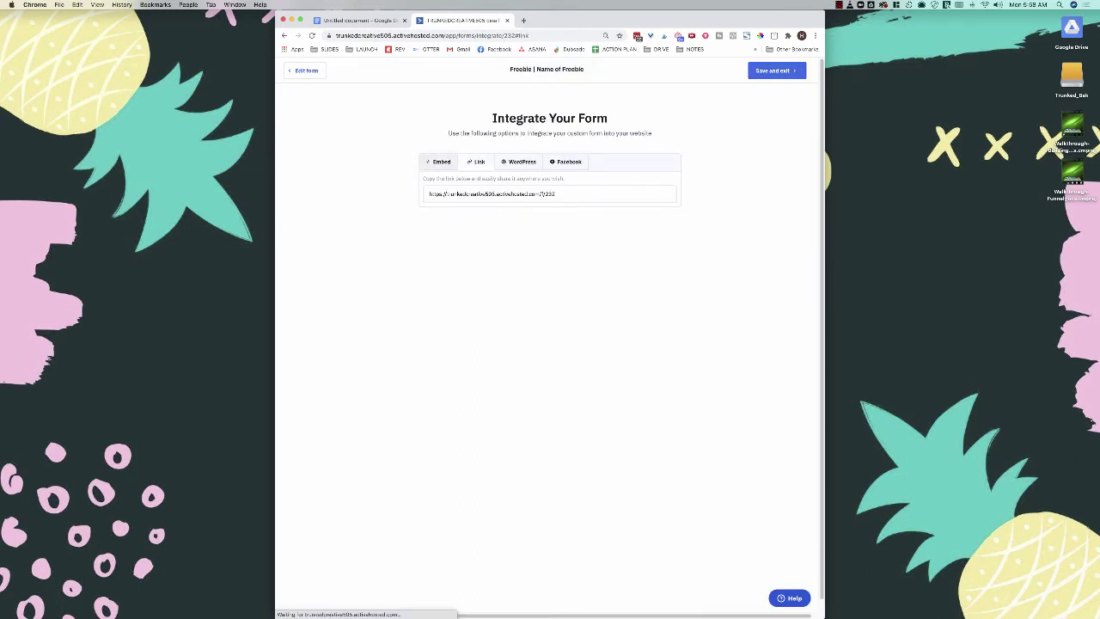
{"action": "left_click", "coordinate": [440, 162]}
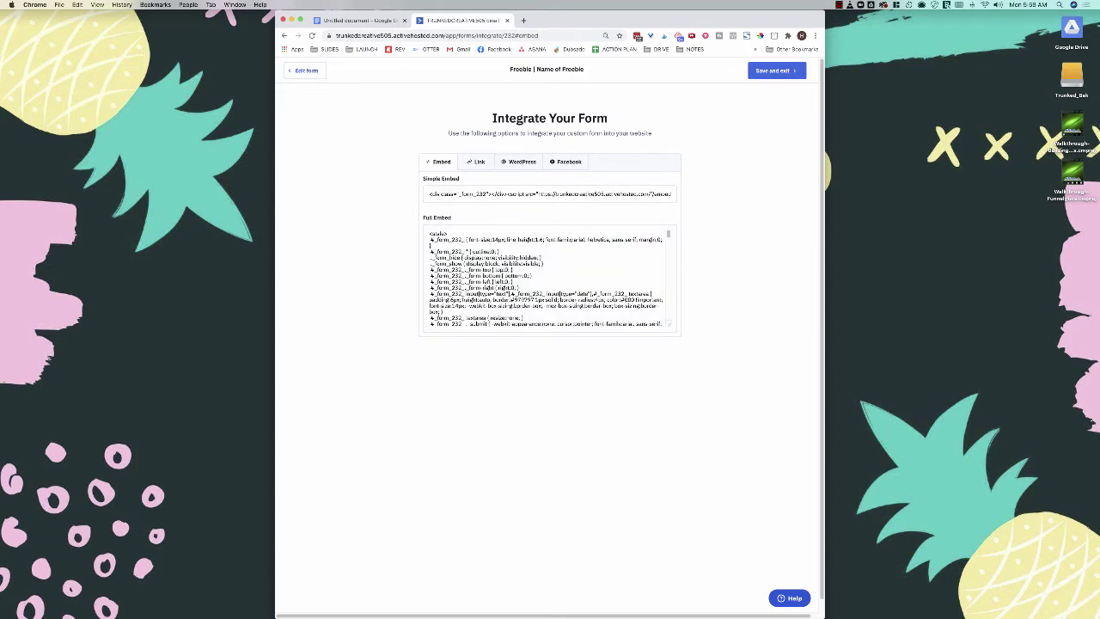
{"action": "left_click", "coordinate": [776, 70]}
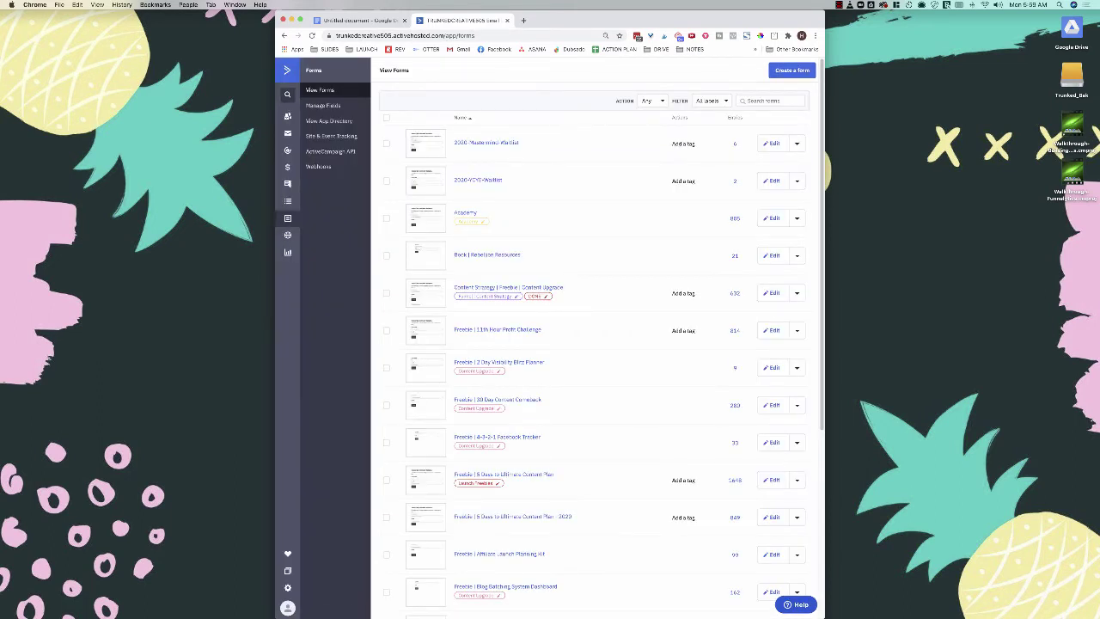
Step: Start a new automation from Automations, checking the 'Funnel | Offer Name' naming note
{"action": "left_click", "coordinate": [287, 150]}
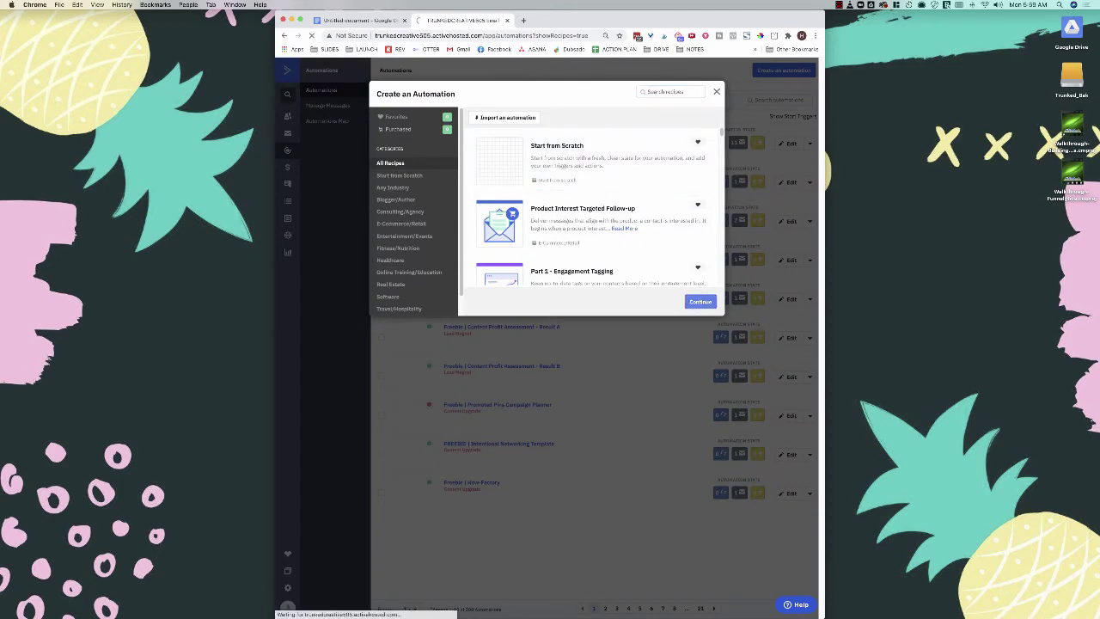
{"action": "left_click", "coordinate": [370, 19]}
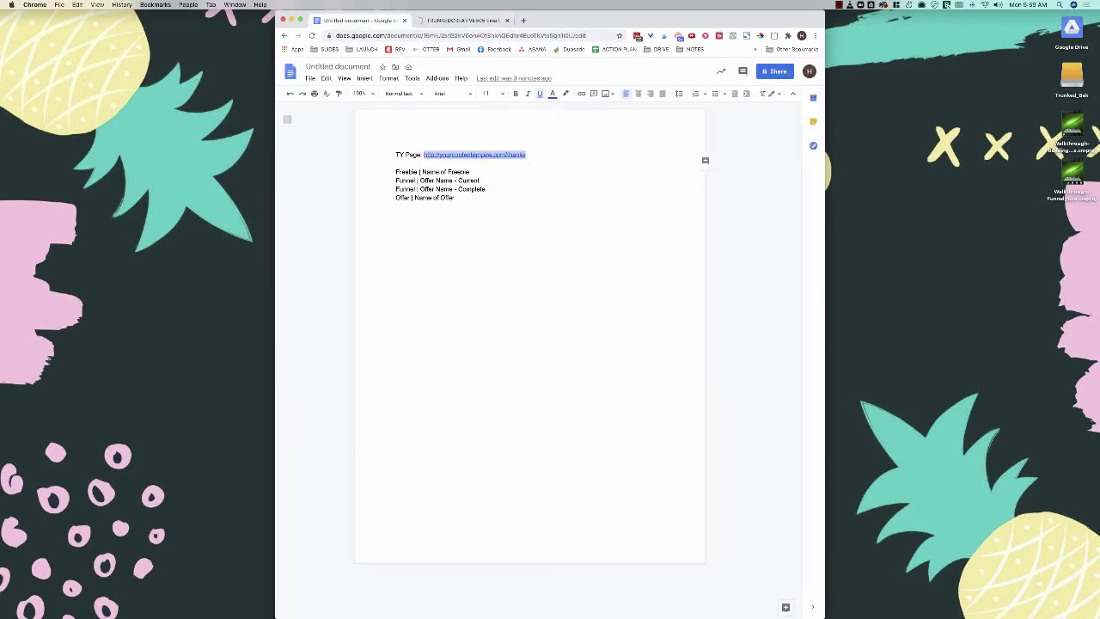
{"action": "left_click_drag", "start_coordinate": [420, 180], "coordinate": [396, 181]}
{"action": "left_click", "coordinate": [437, 180]}
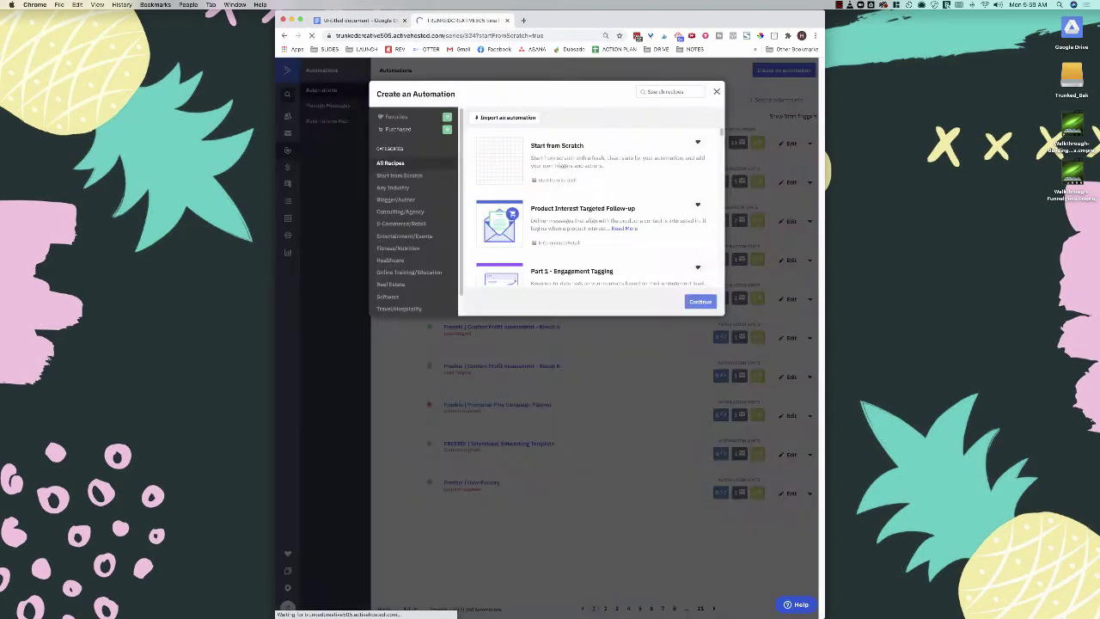
{"action": "left_click", "coordinate": [464, 19]}
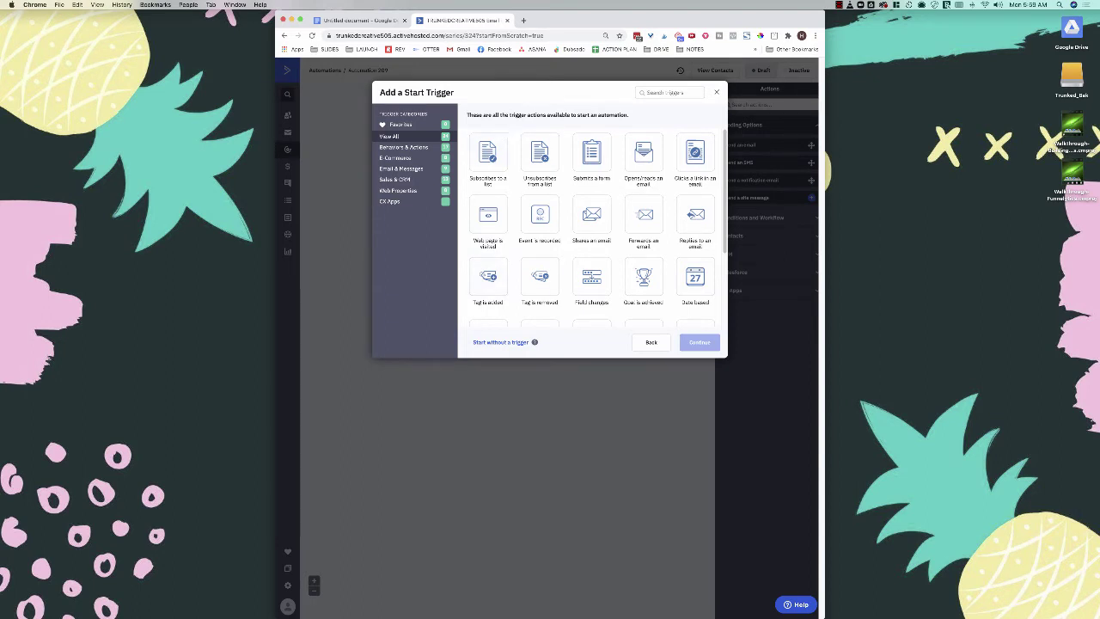
Step: Choose 'Contact submits a form' as the trigger and search for 'freebie | name of freebie'
{"action": "left_click", "coordinate": [591, 154]}
{"action": "left_click", "coordinate": [700, 342]}
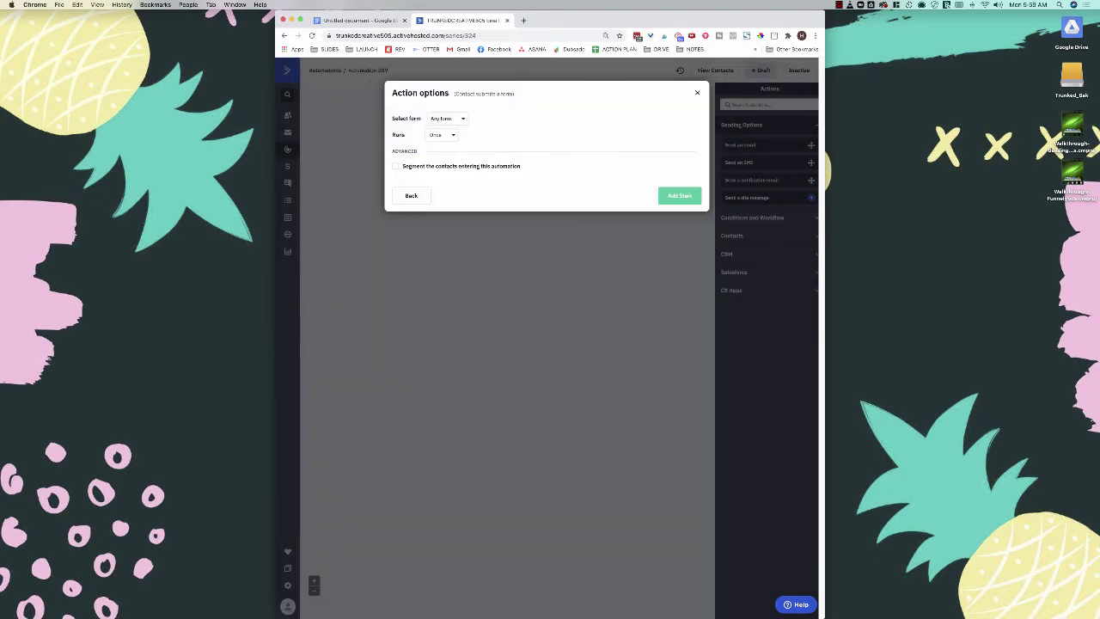
{"action": "left_click", "coordinate": [446, 118]}
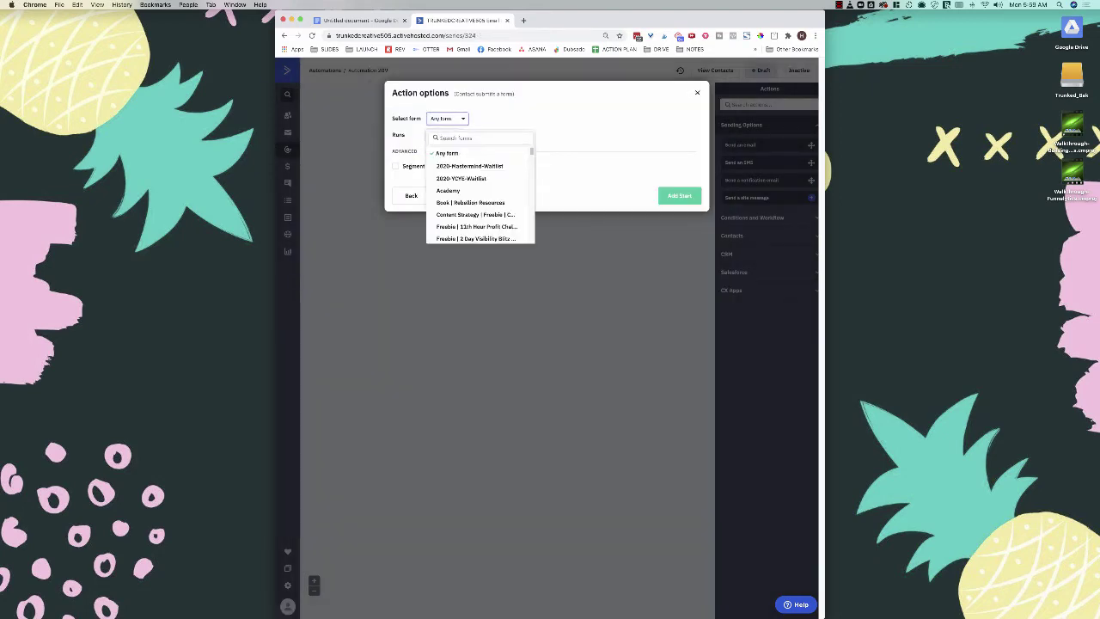
{"action": "type", "text": "freebie"}
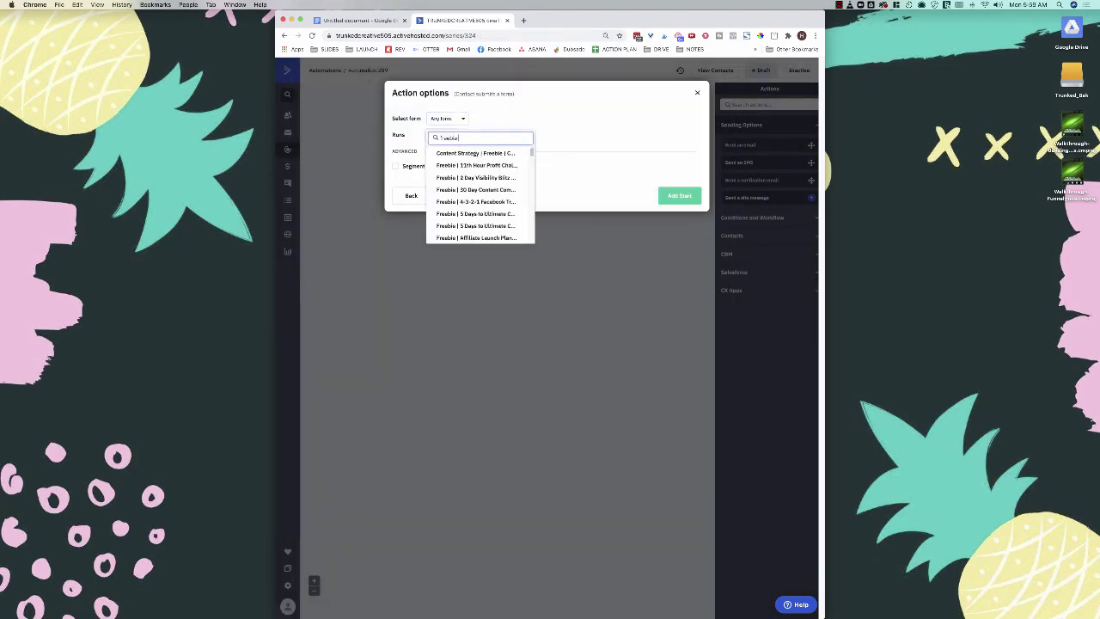
{"action": "type", "text": " | name of freebie"}
Step: Copy the form name from the notes and pick the 'Freebie | Name of Freebie' form
{"action": "left_click", "coordinate": [356, 20]}
{"action": "left_click", "coordinate": [439, 172]}
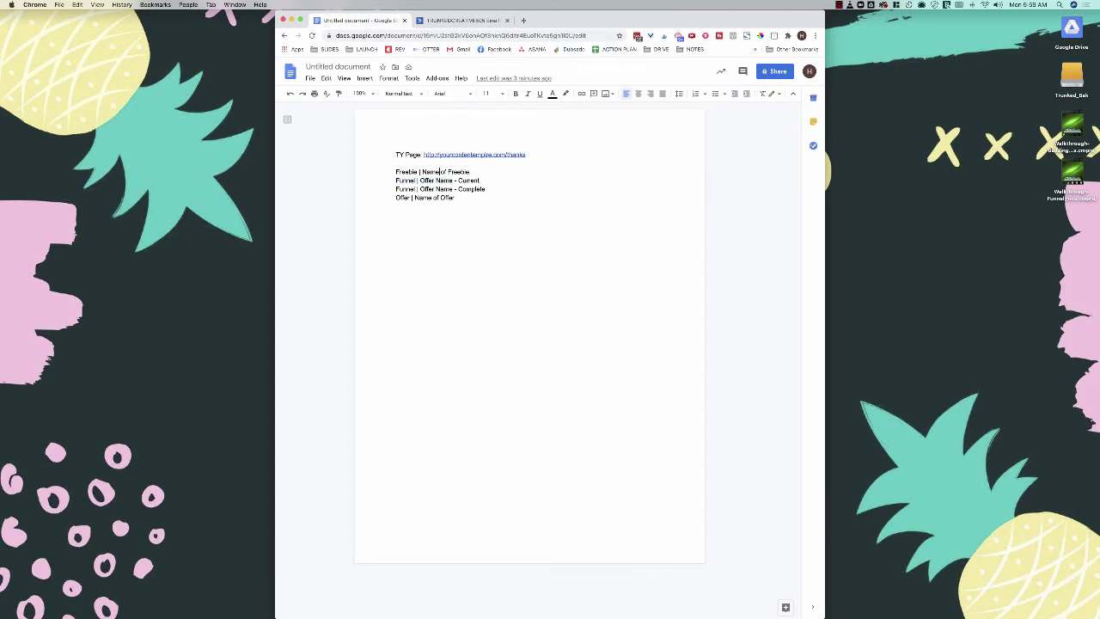
{"action": "left_click_drag", "start_coordinate": [470, 172], "coordinate": [396, 171]}
{"action": "left_click", "coordinate": [434, 172]}
{"action": "left_click_drag", "start_coordinate": [470, 172], "coordinate": [396, 172]}
{"action": "key", "text": "super+c"}
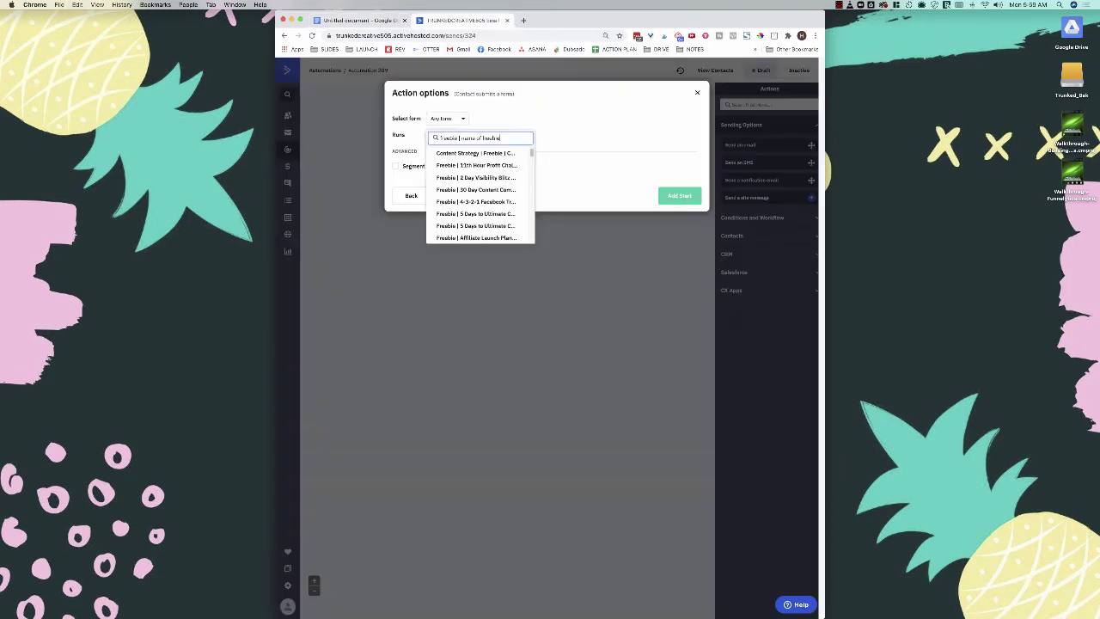
{"action": "left_click", "coordinate": [461, 20]}
{"action": "key", "text": "super+v"}
{"action": "left_click", "coordinate": [531, 152]}
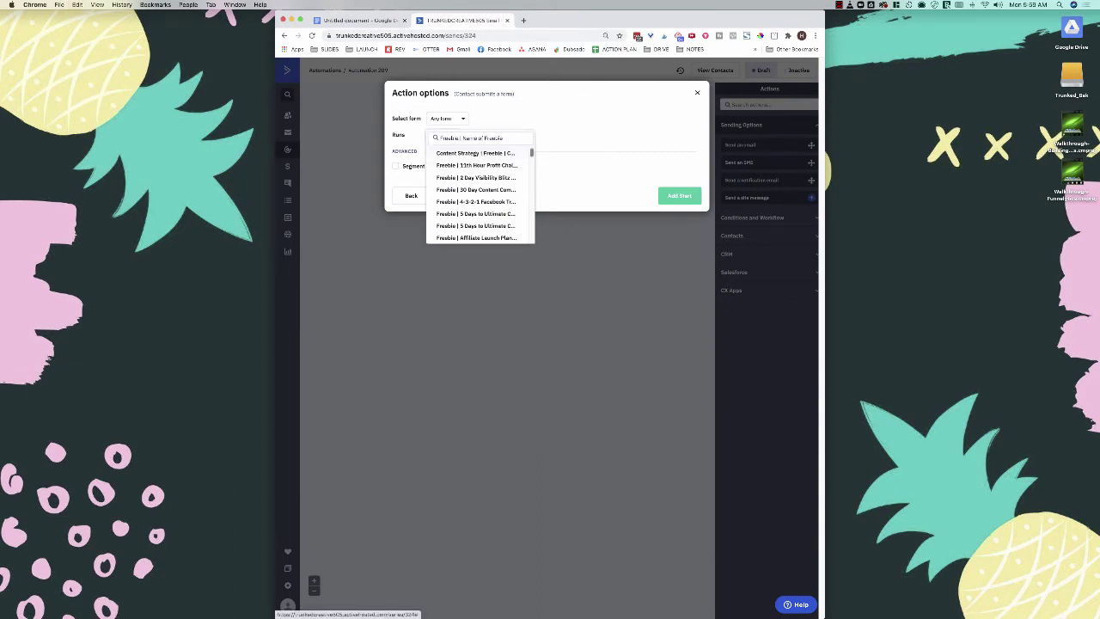
{"action": "left_click_drag", "start_coordinate": [530, 152], "coordinate": [531, 202]}
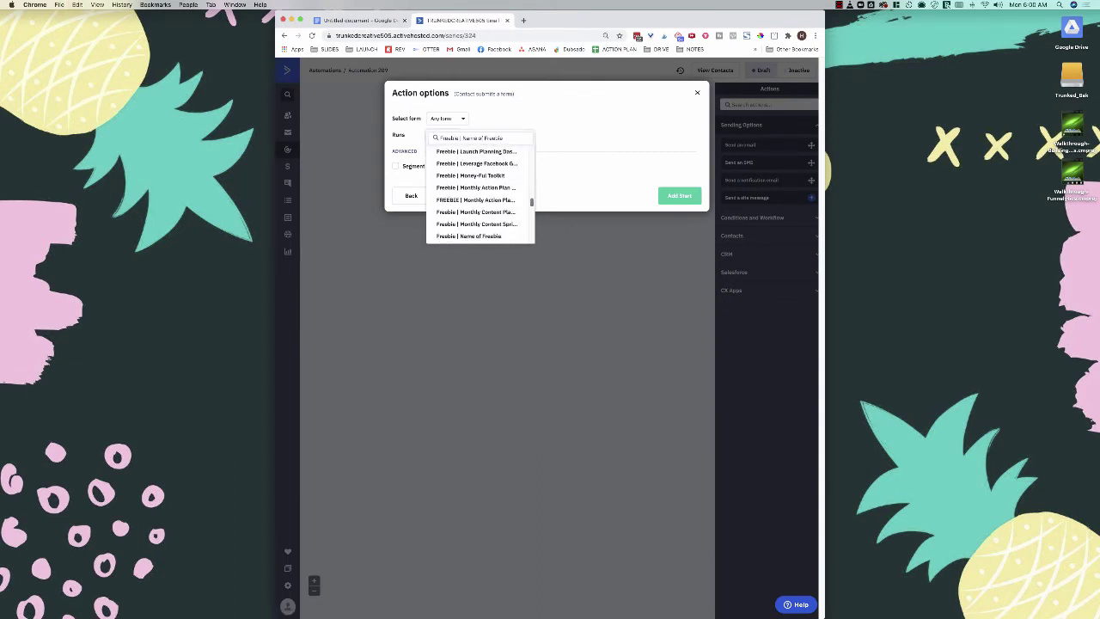
{"action": "left_click", "coordinate": [477, 163]}
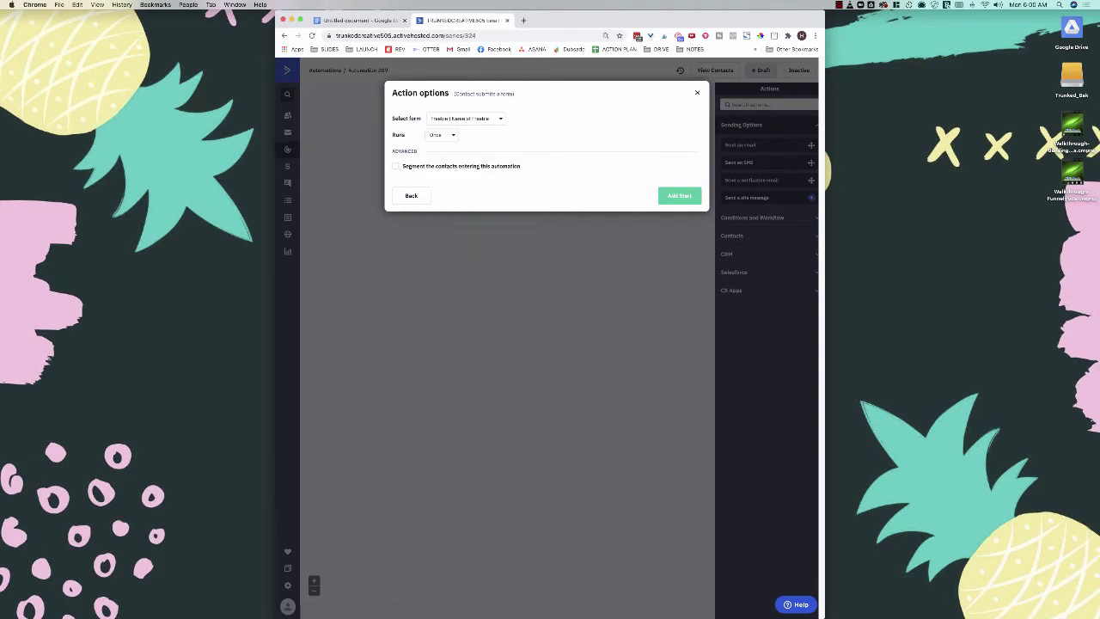
Step: Set the trigger to run multiple times
{"action": "left_click", "coordinate": [442, 135]}
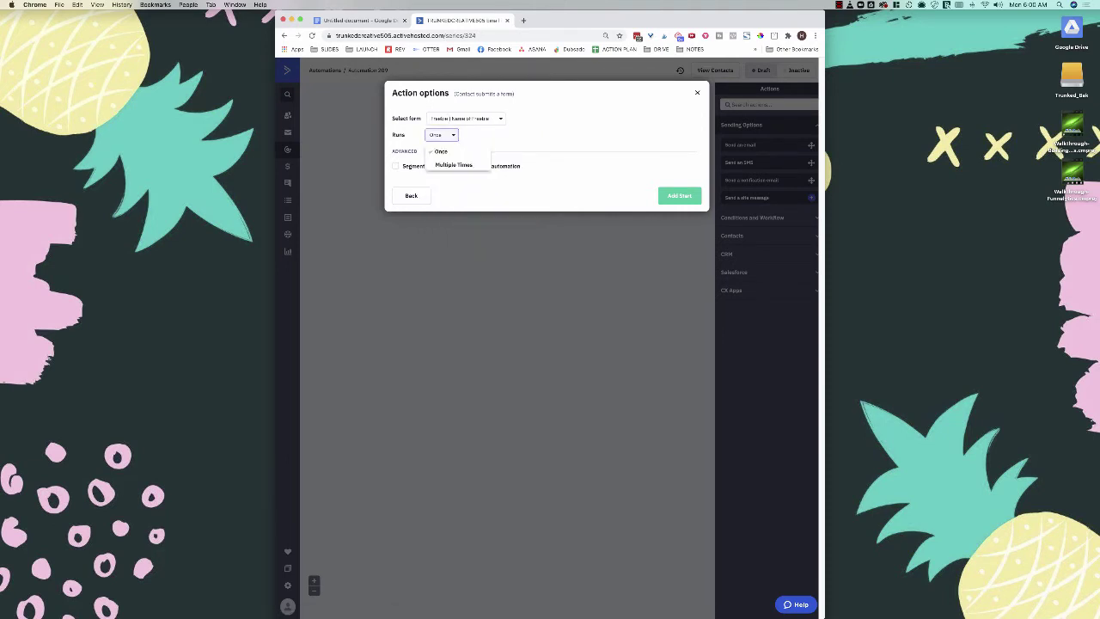
{"action": "left_click", "coordinate": [441, 151]}
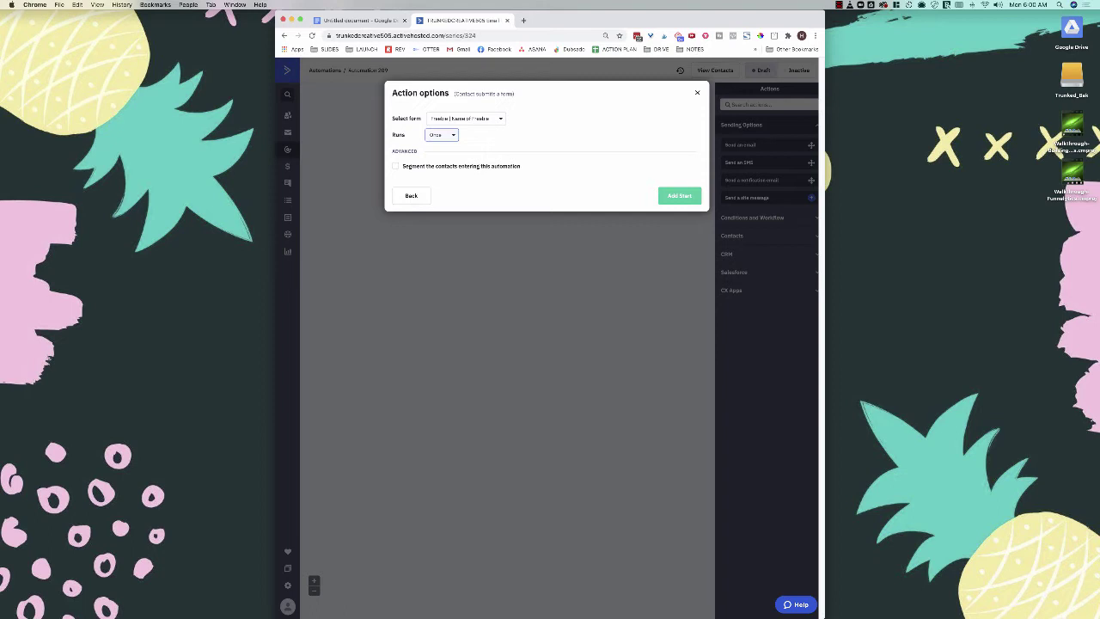
{"action": "left_click", "coordinate": [441, 135]}
{"action": "left_click", "coordinate": [454, 165]}
Step: Add the form trigger and name the automation 'Funnel | Offer Name', copied from the notes
{"action": "left_click", "coordinate": [679, 195]}
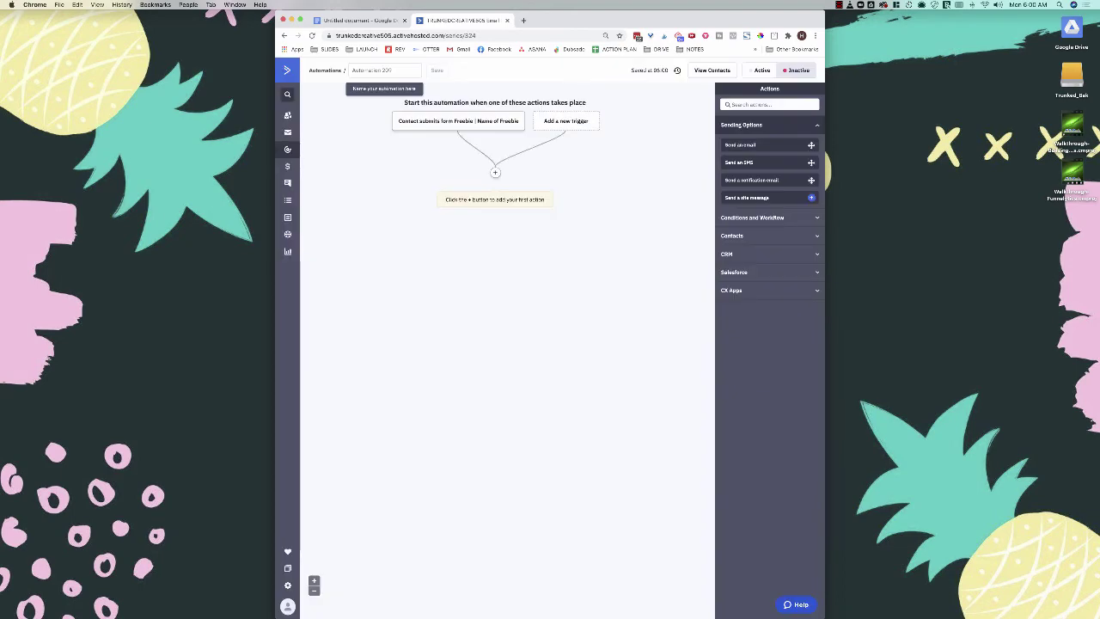
{"action": "key", "text": "Escape"}
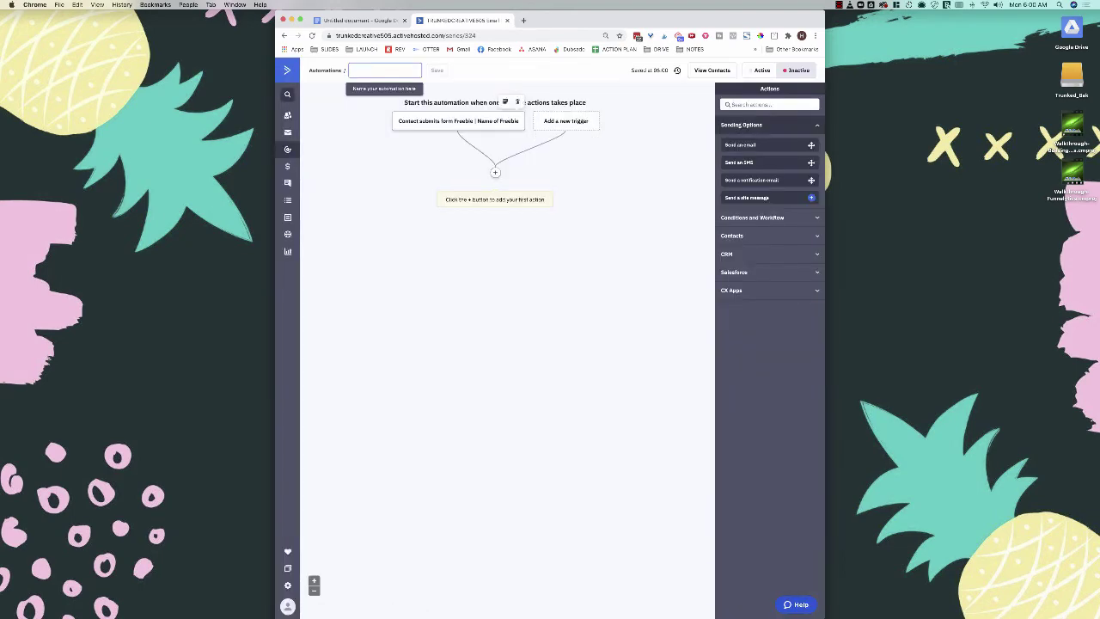
{"action": "key", "text": "ctrl+shift+Tab"}
{"action": "left_click", "coordinate": [455, 198]}
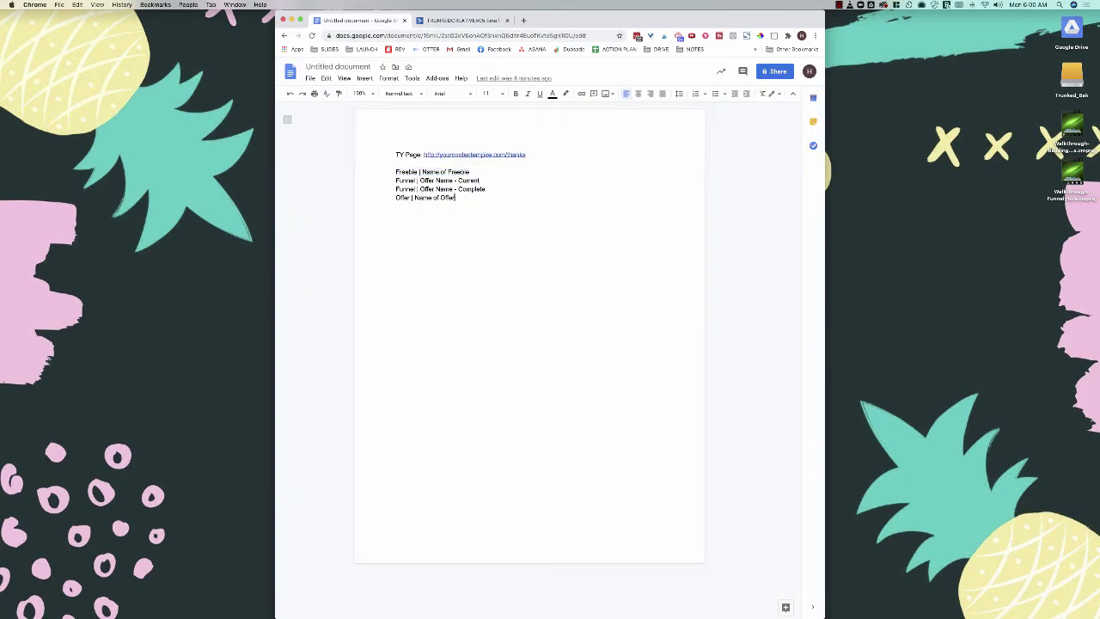
{"action": "left_click_drag", "start_coordinate": [454, 181], "coordinate": [395, 181]}
{"action": "key", "text": "super+c"}
{"action": "key", "text": "ctrl+Tab"}
{"action": "key", "text": "super+v"}
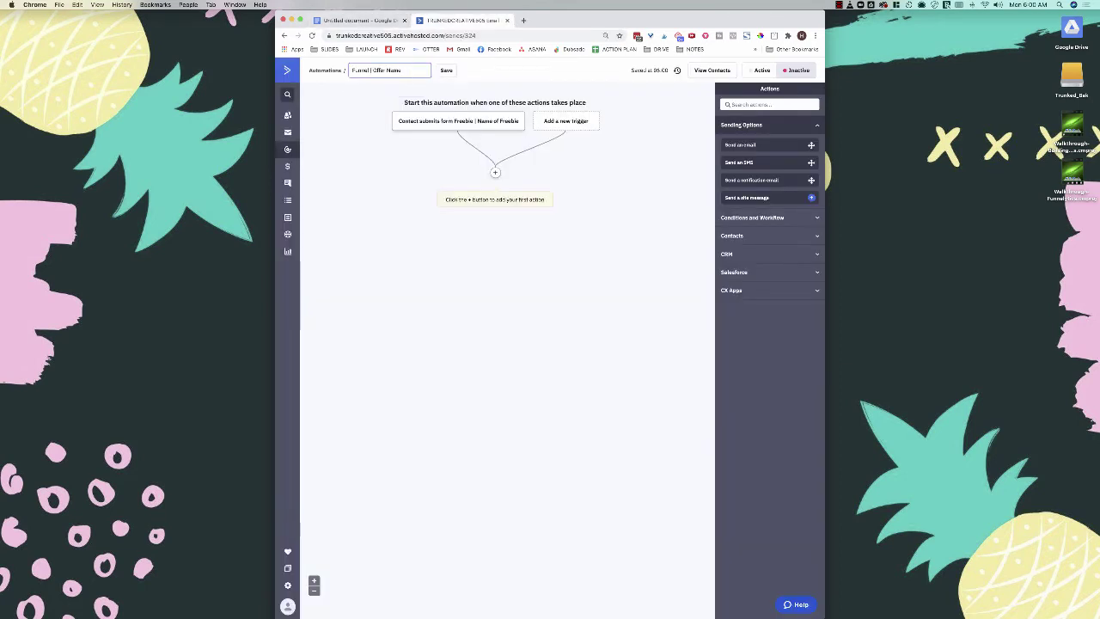
{"action": "key", "text": "Return"}
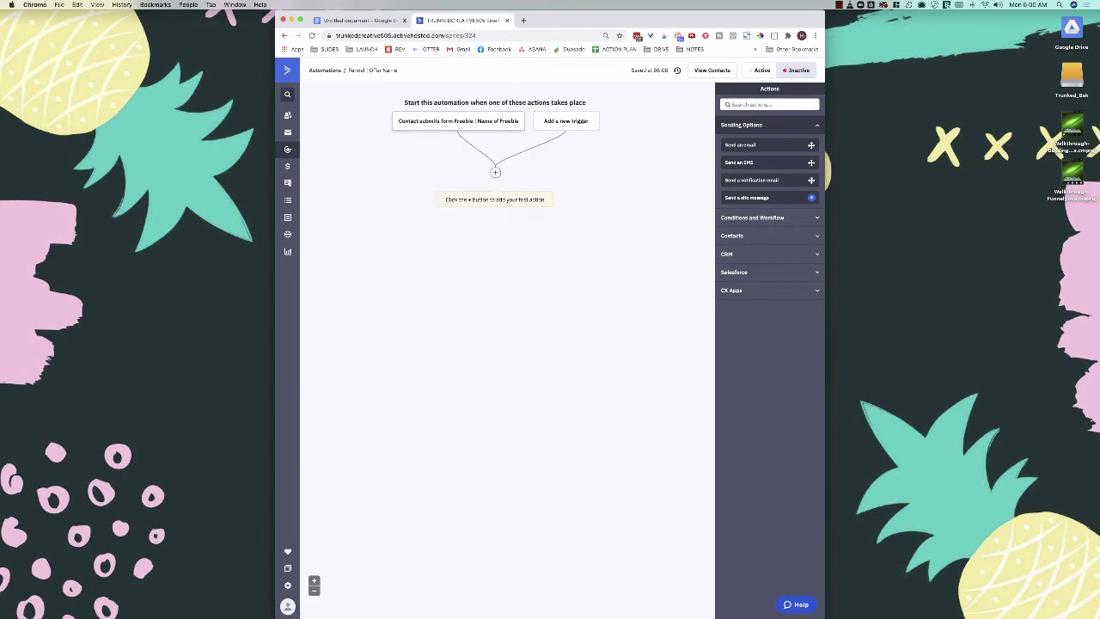
{"action": "left_click", "coordinate": [495, 172]}
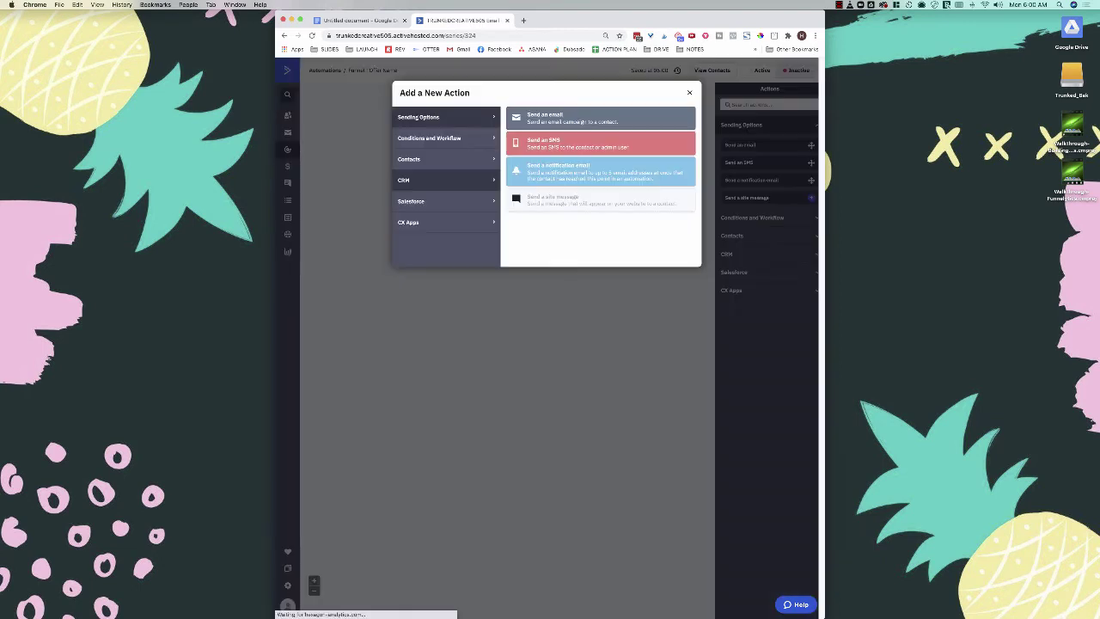
Step: Add a Send an email step with a new email named '1. Delivers Freebie - SUBJECT LINE'
{"action": "left_click", "coordinate": [583, 121]}
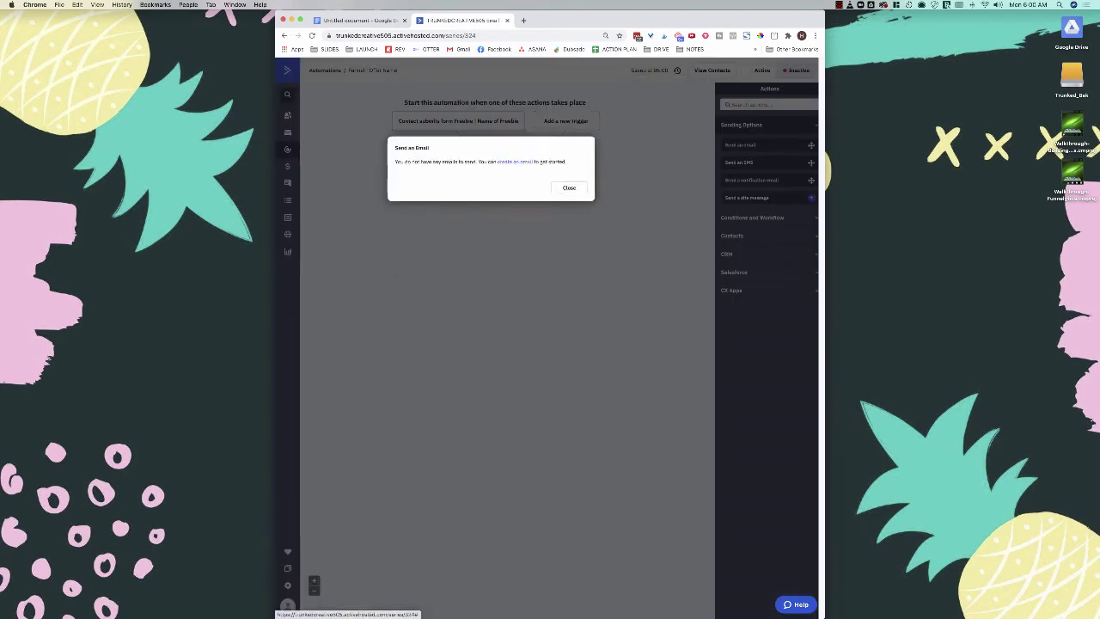
{"action": "left_click", "coordinate": [515, 161]}
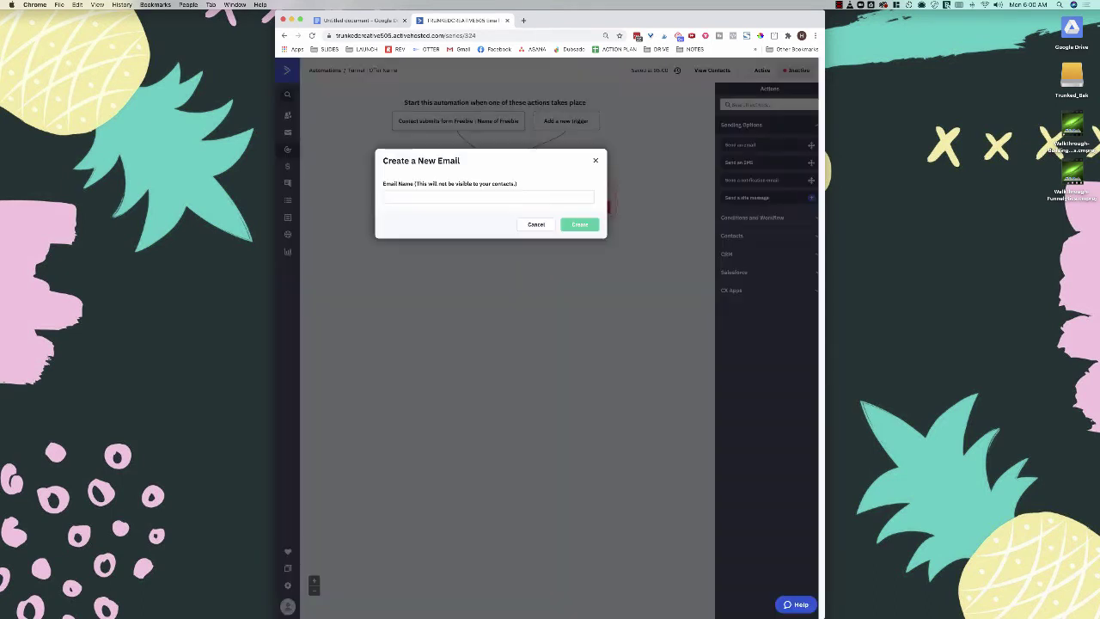
{"action": "left_click", "coordinate": [488, 197]}
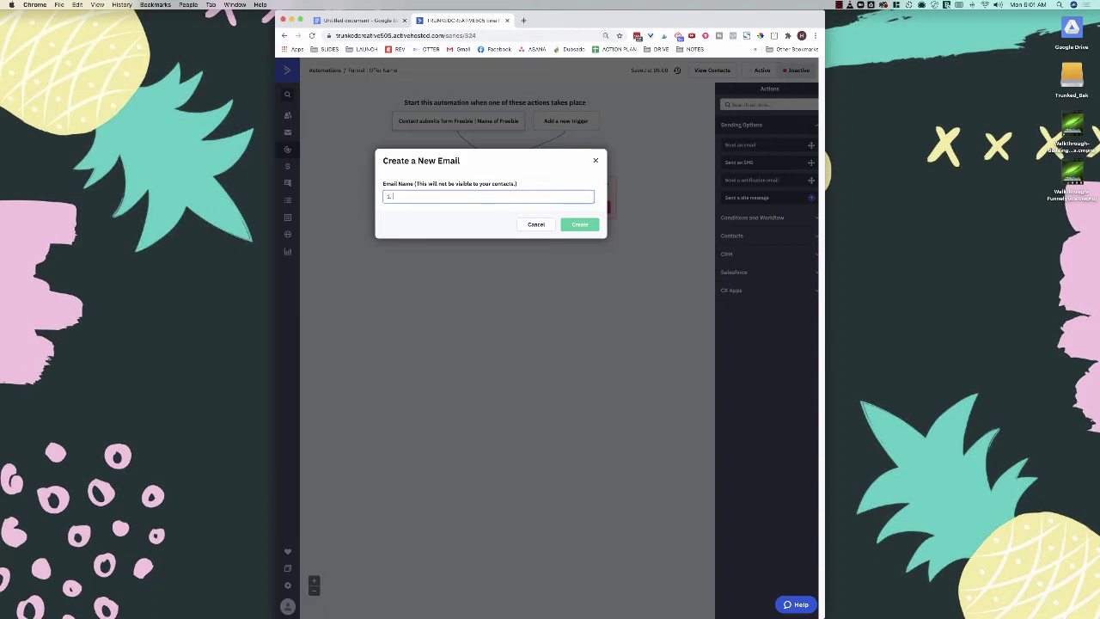
{"action": "type", "text": "elivers Freebie - SUBJECT 1"}
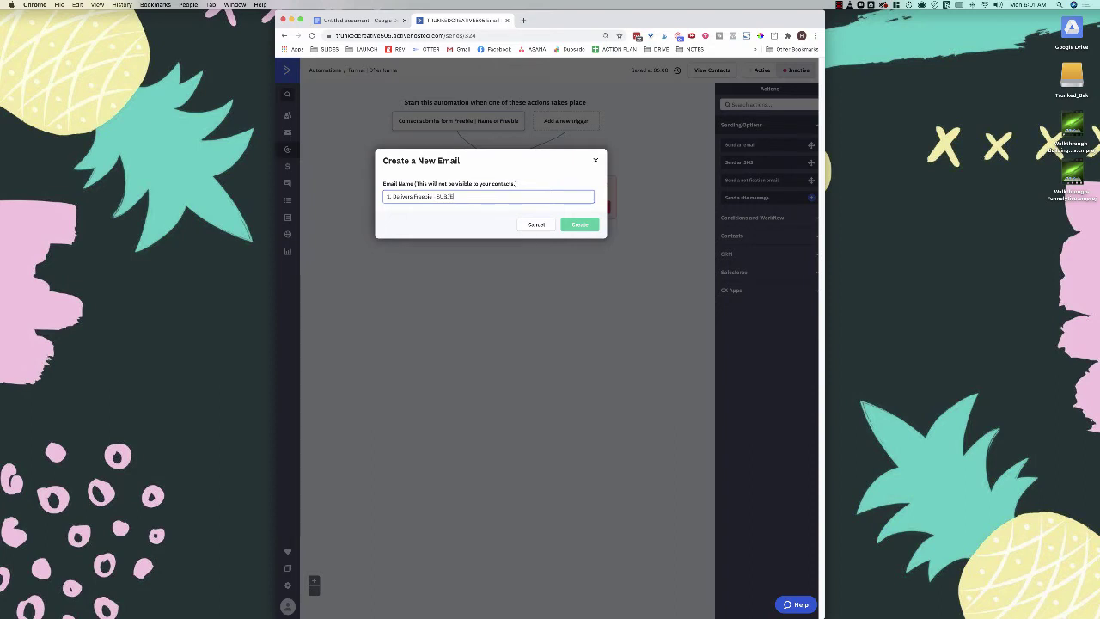
{"action": "type", "text": "INE"}
{"action": "key", "text": "Return"}
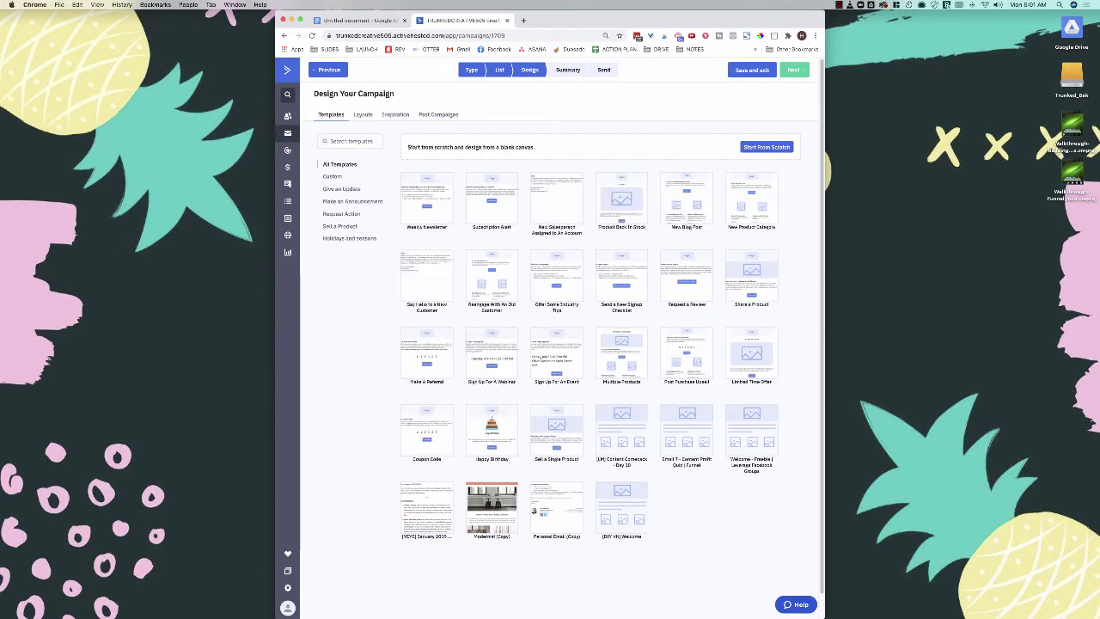
Step: Start the email from the past welcome campaign and replace the sender name
{"action": "left_click", "coordinate": [438, 115]}
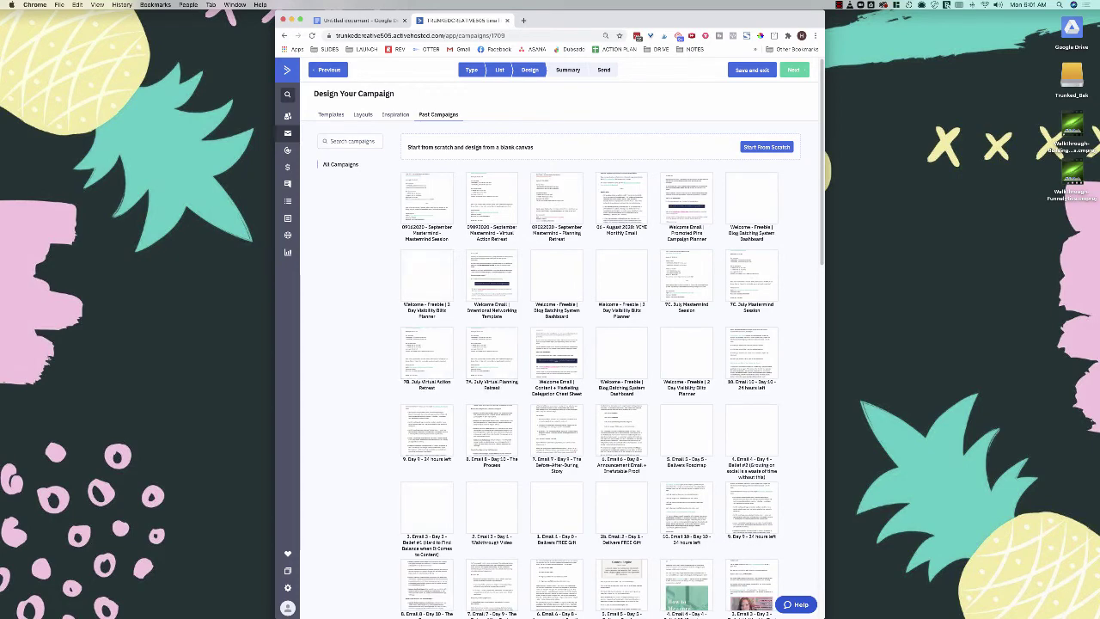
{"action": "mouse_move", "coordinate": [557, 365]}
{"action": "left_click", "coordinate": [556, 342]}
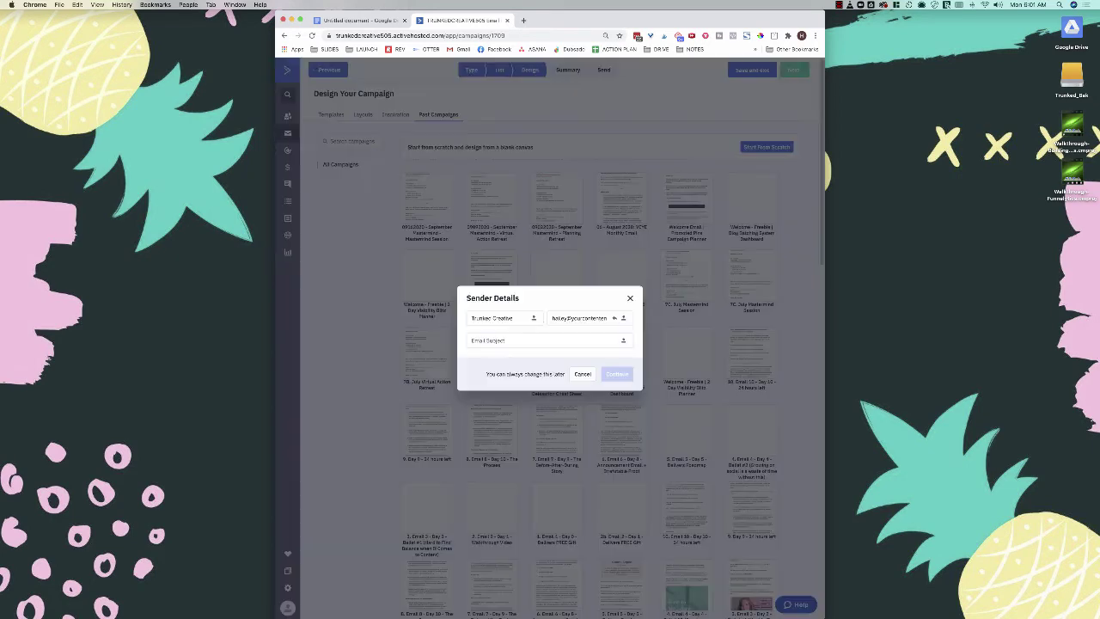
{"action": "left_click", "coordinate": [543, 341]}
{"action": "triple_click", "coordinate": [497, 318]}
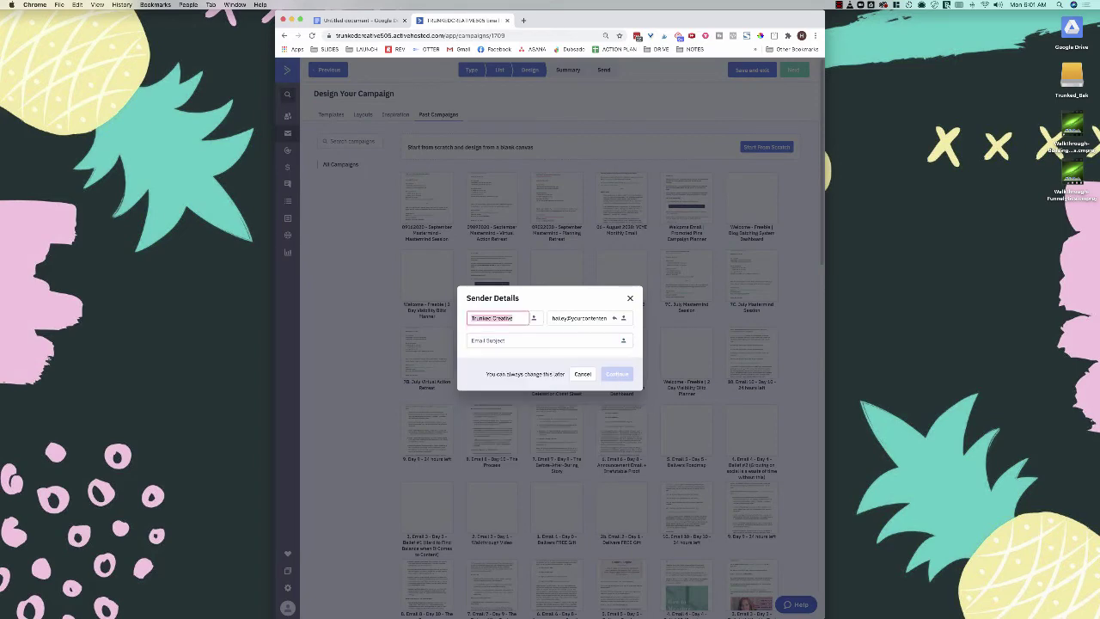
{"action": "key", "text": "BackSpace"}
{"action": "type", "text": "Hailey @"}
{"action": "type", "text": " Your Content Empire"}
{"action": "key", "text": "Tab"}
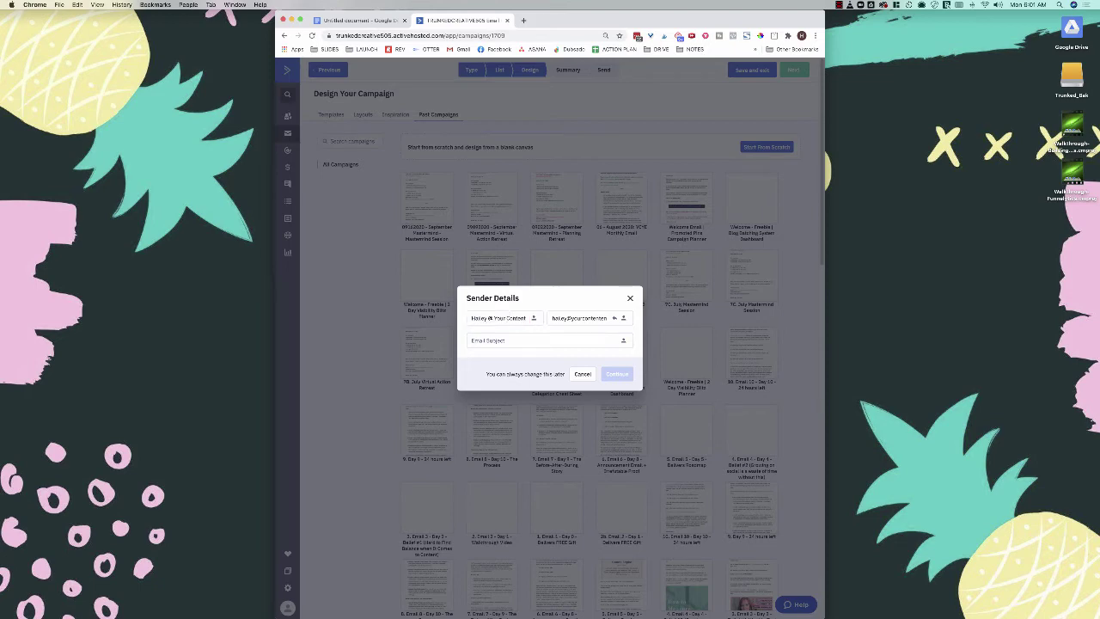
Step: Change the sender address and set the subject to 'Really Great Subject Line'
{"action": "left_click", "coordinate": [560, 317]}
{"action": "double_click", "coordinate": [560, 318]}
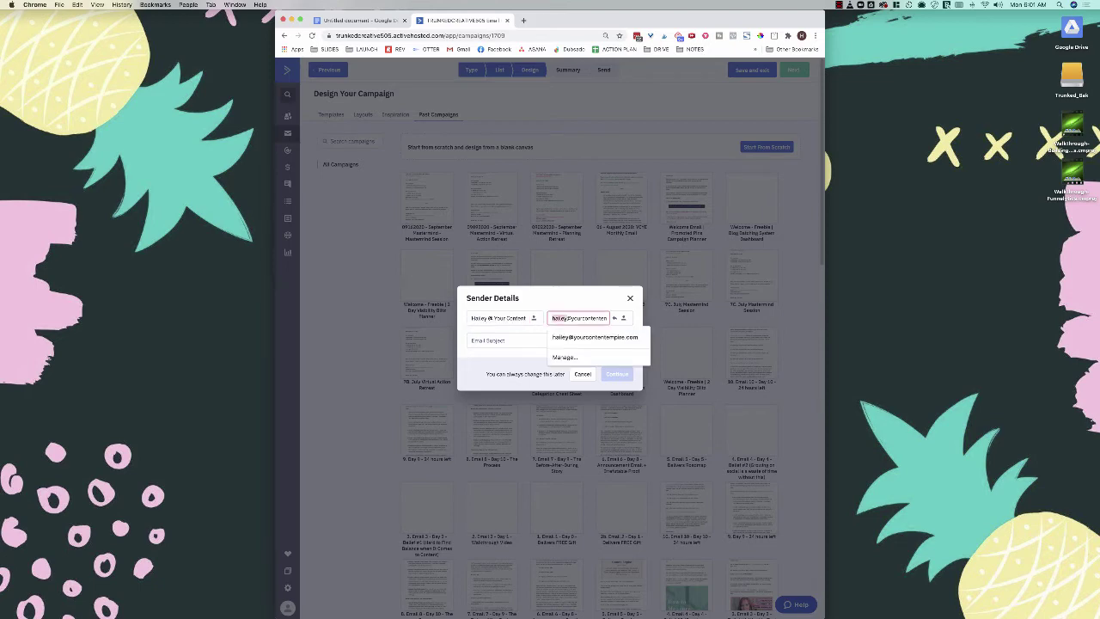
{"action": "type", "text": "hello"}
{"action": "key", "text": "Tab"}
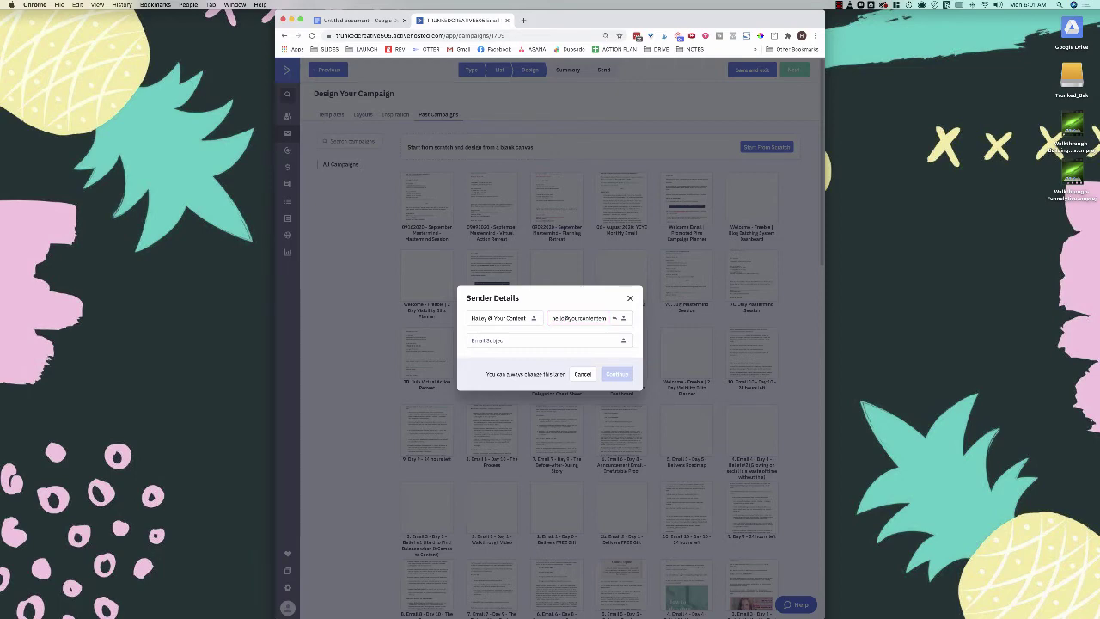
{"action": "type", "text": "Funnel | Offer Name"}
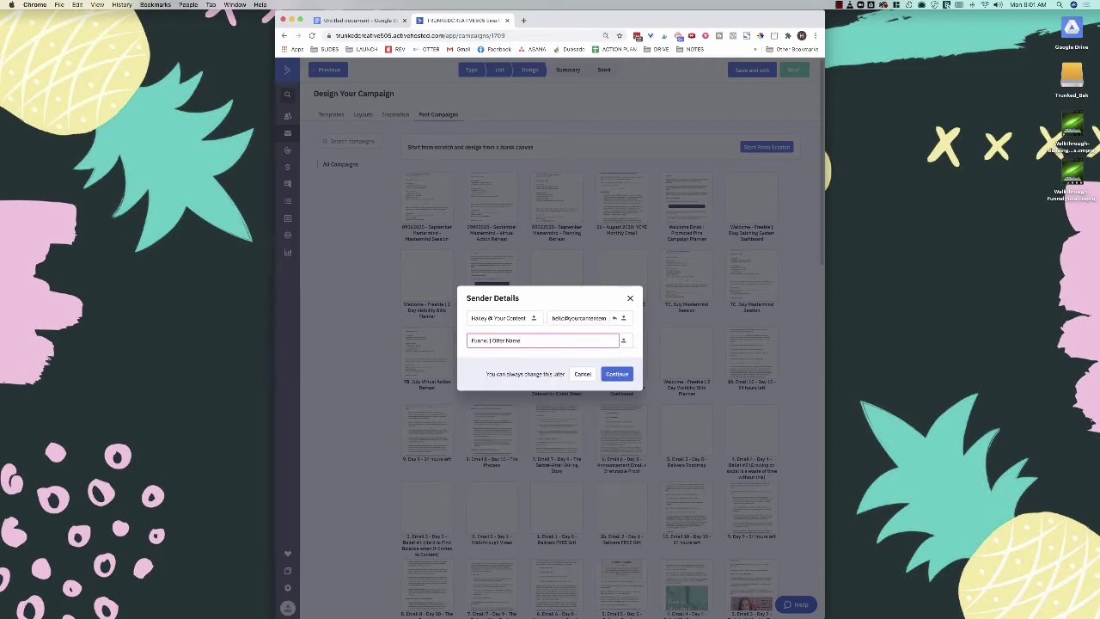
{"action": "type", "text": "- S"}
{"action": "key", "text": "super+a"}
{"action": "type", "text": "Subj"}
{"action": "key", "text": "BackSpace"}
{"action": "key", "text": "BackSpace"}
{"action": "key", "text": "BackSpace"}
{"action": "key", "text": "BackSpace"}
{"action": "type", "text": "Really Great Subject Li"}
Step: Add an image block at the top holding the thin header image from the headers folder
{"action": "left_click", "coordinate": [626, 377]}
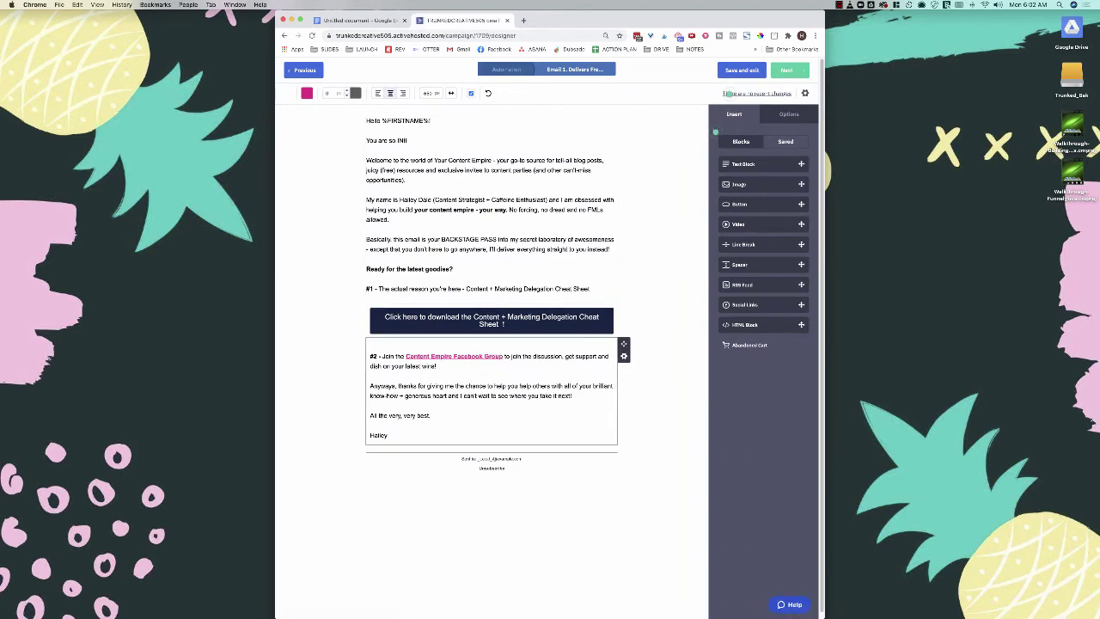
{"action": "left_click_drag", "start_coordinate": [739, 164], "coordinate": [446, 116]}
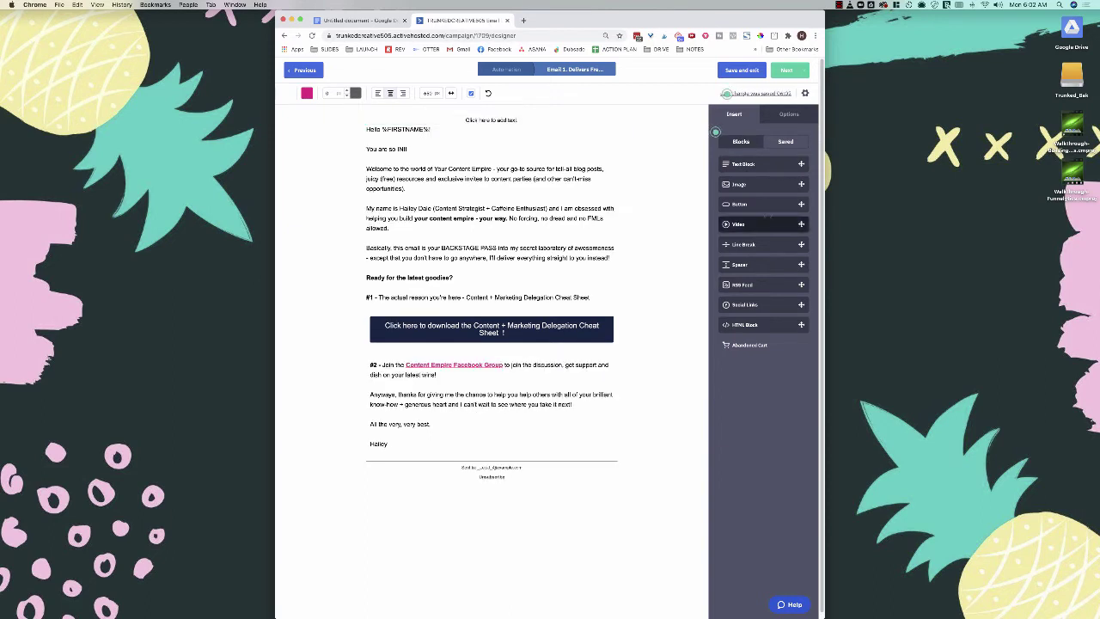
{"action": "left_click_drag", "start_coordinate": [739, 183], "coordinate": [490, 112]}
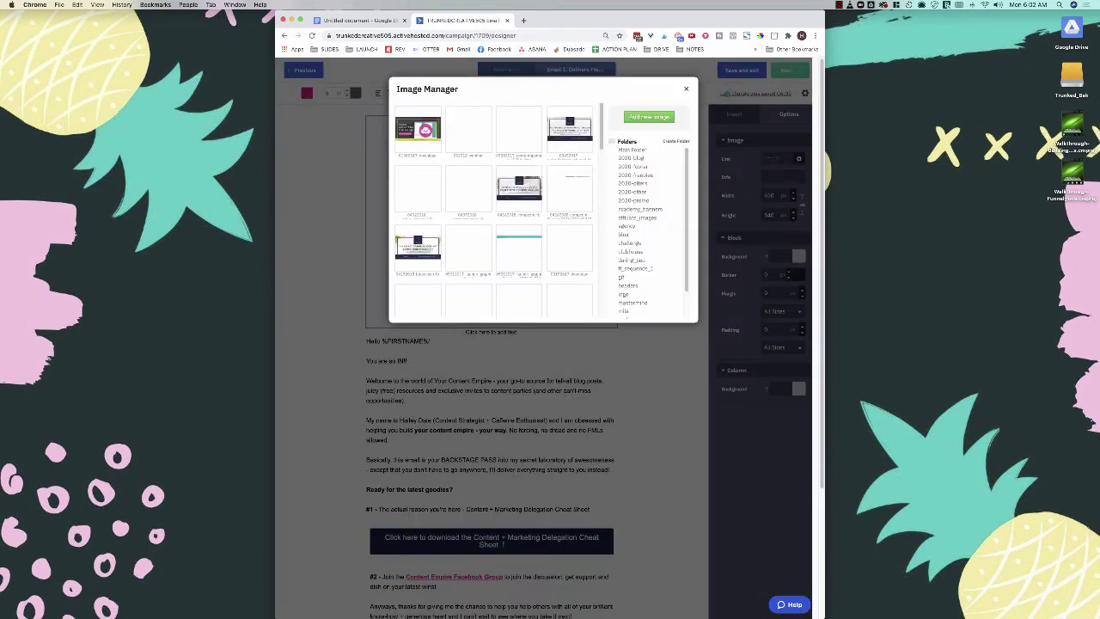
{"action": "left_click", "coordinate": [628, 286]}
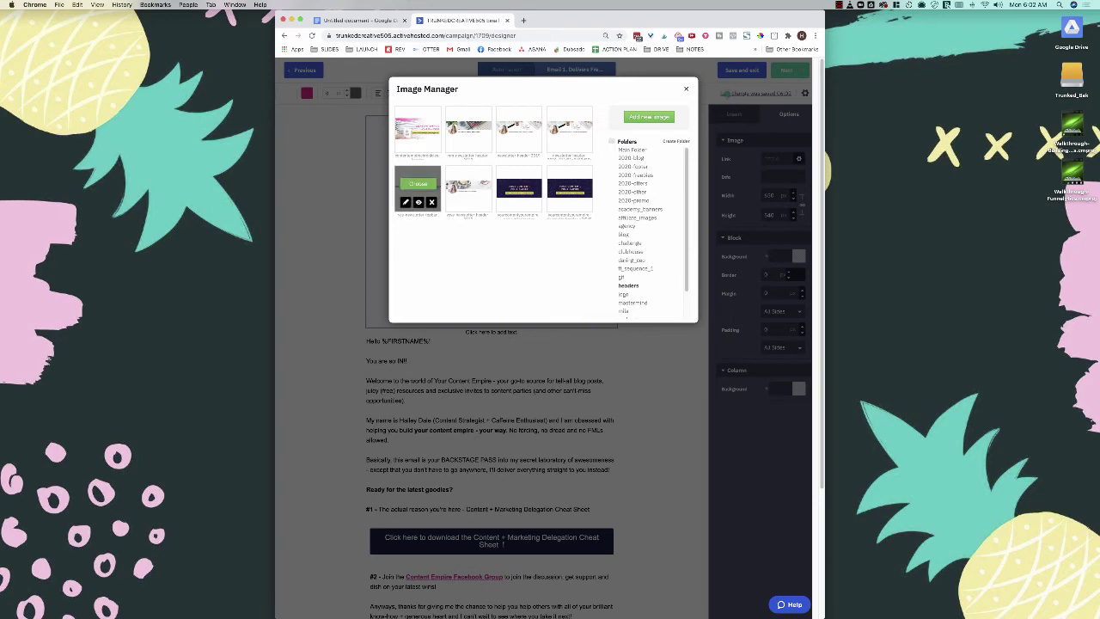
{"action": "left_click", "coordinate": [417, 190]}
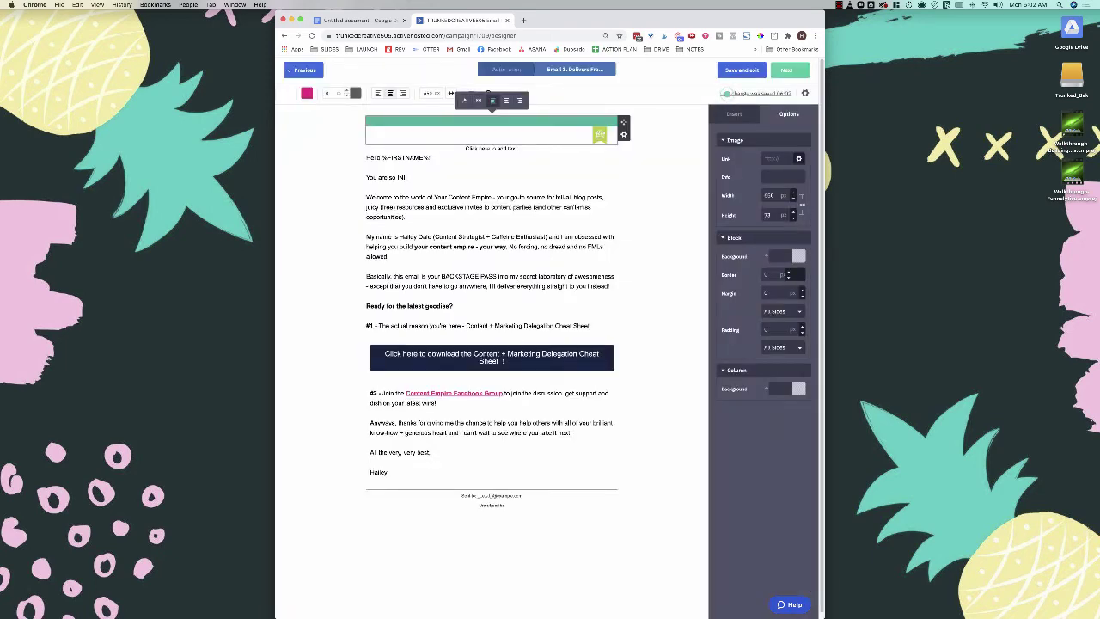
Step: Delete the empty placeholder text block below the header and proceed to the campaign summary
{"action": "left_click", "coordinate": [367, 266]}
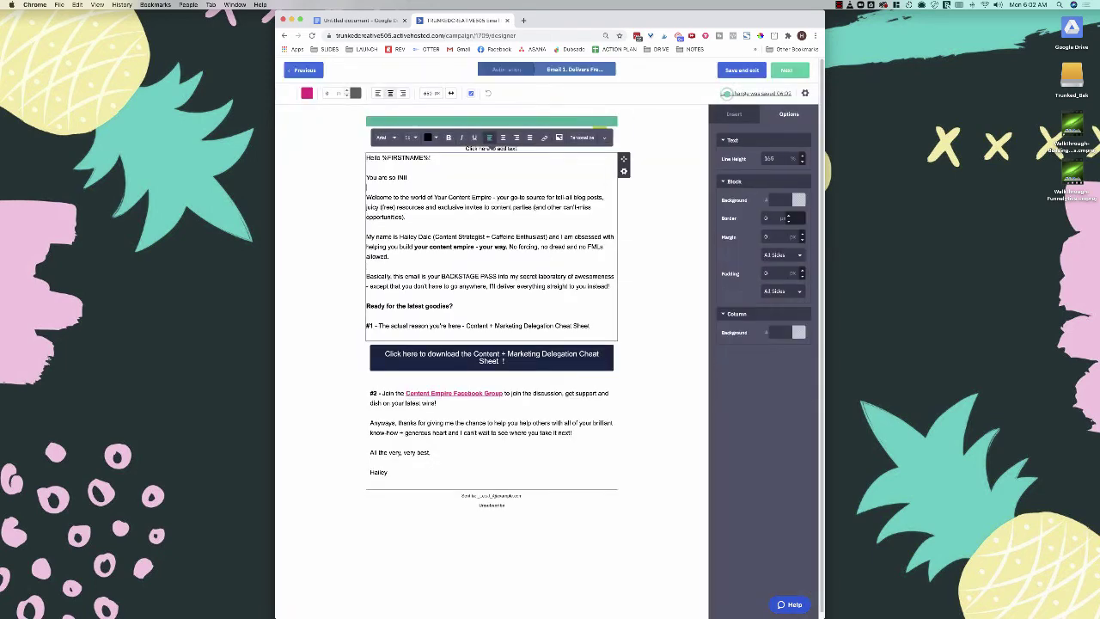
{"action": "left_click", "coordinate": [660, 158]}
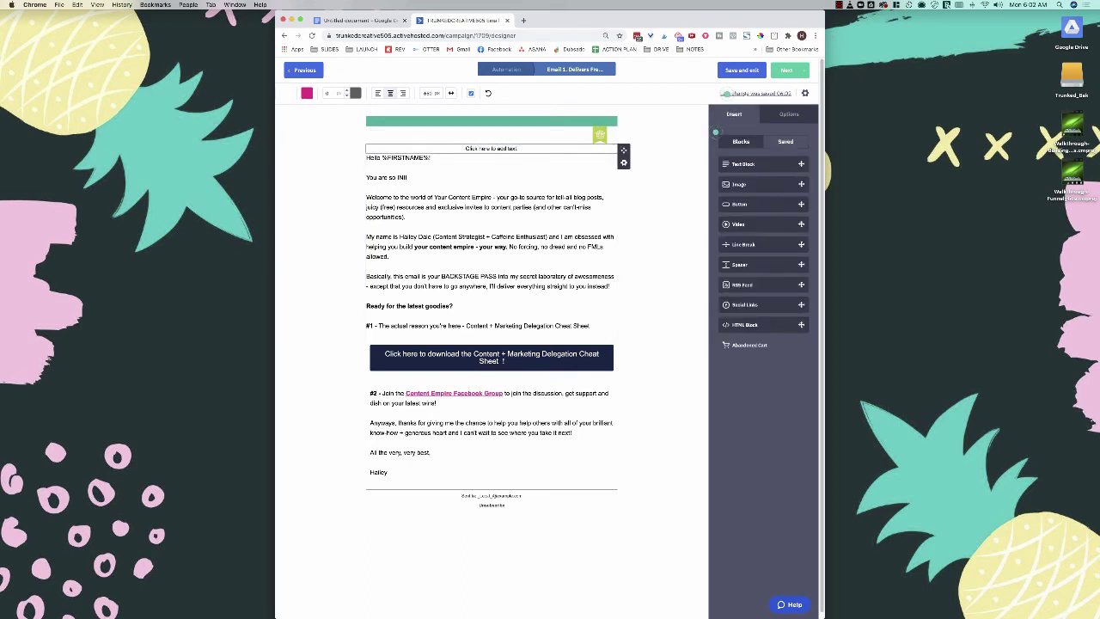
{"action": "left_click", "coordinate": [623, 162]}
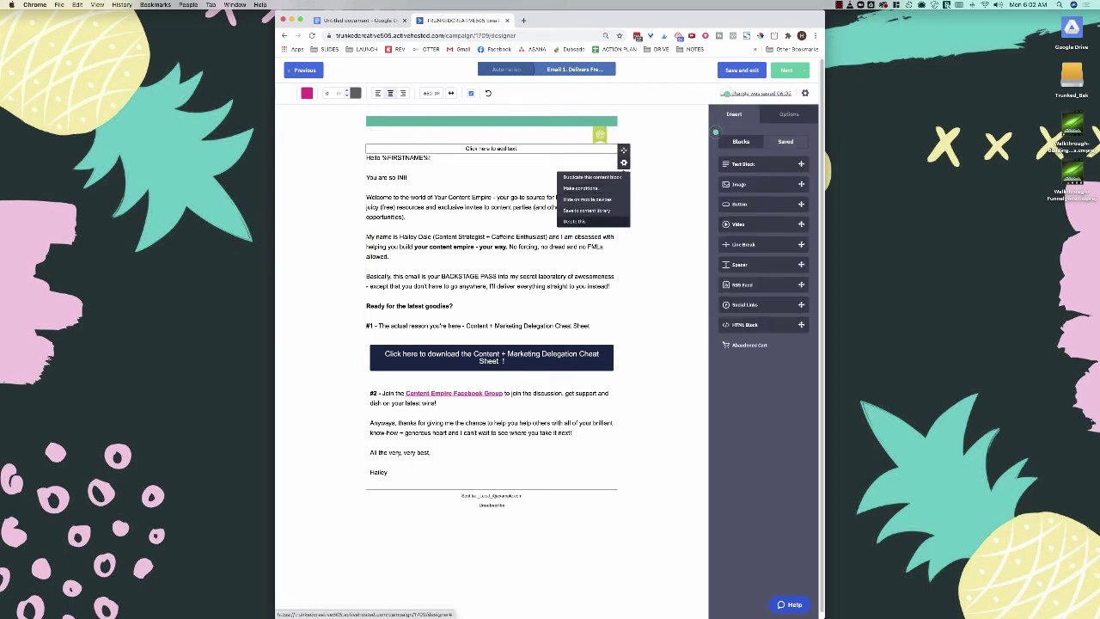
{"action": "left_click", "coordinate": [406, 217]}
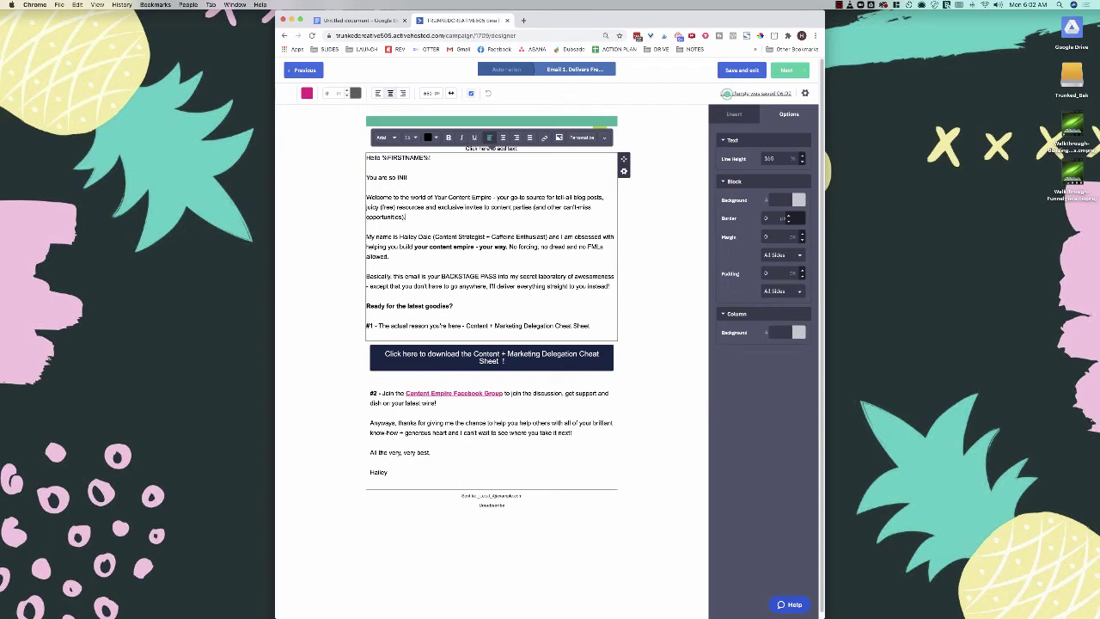
{"action": "left_click", "coordinate": [730, 114]}
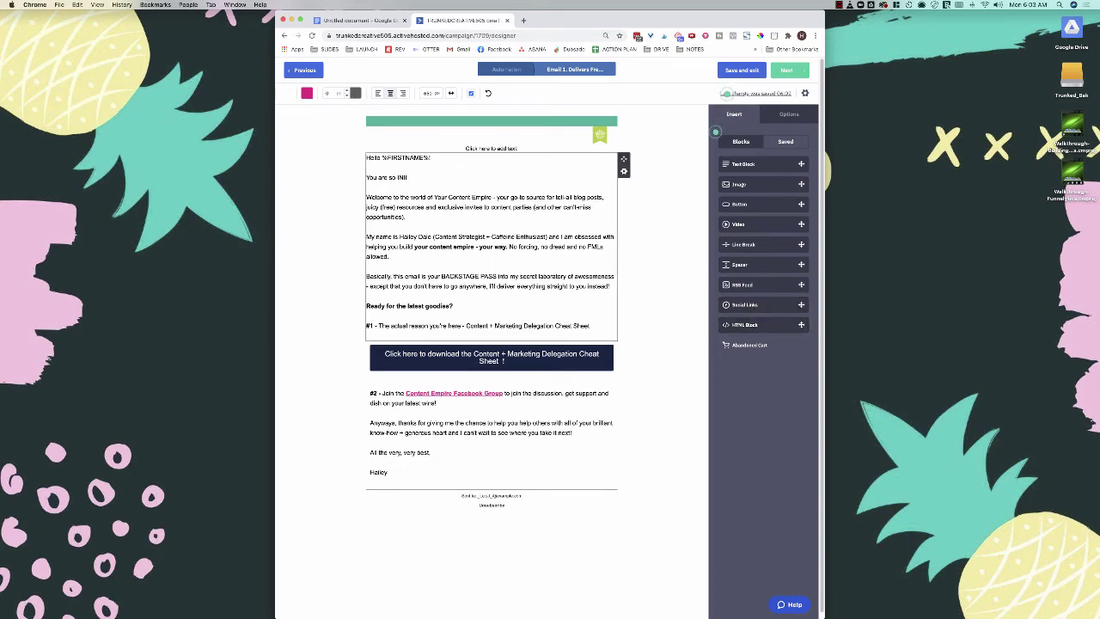
{"action": "left_click", "coordinate": [491, 148]}
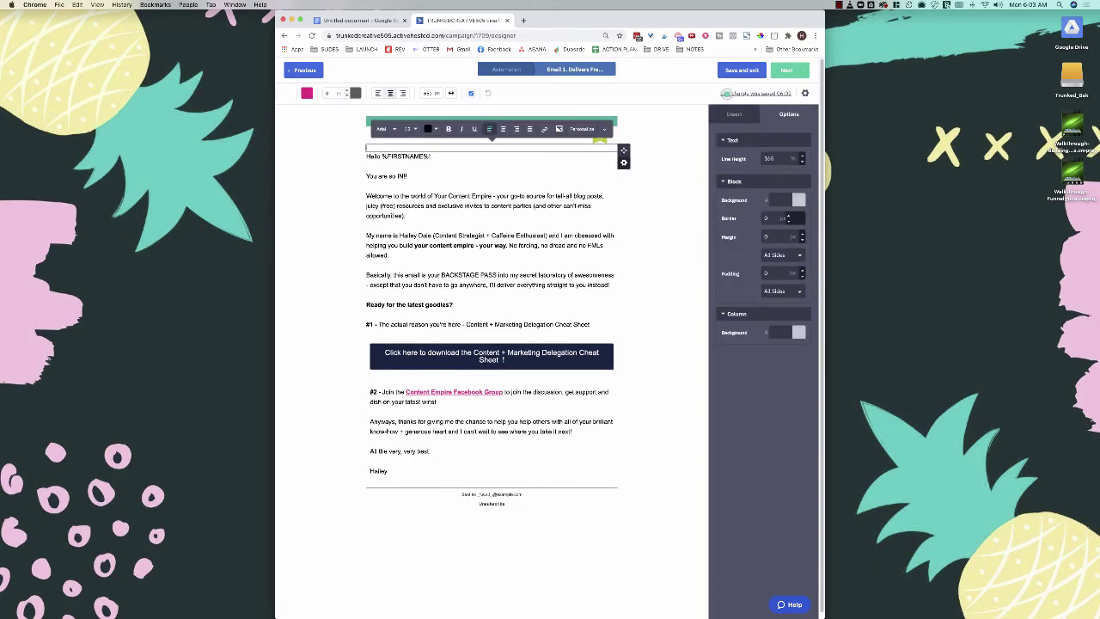
{"action": "left_click", "coordinate": [624, 163]}
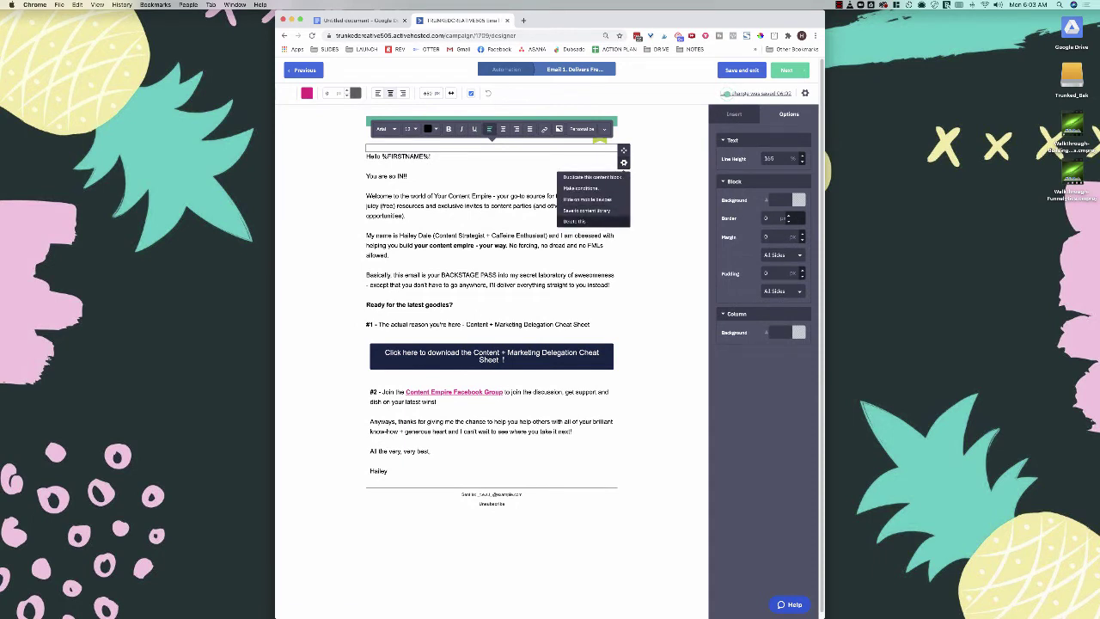
{"action": "left_click", "coordinate": [602, 221]}
{"action": "left_click", "coordinate": [367, 258]}
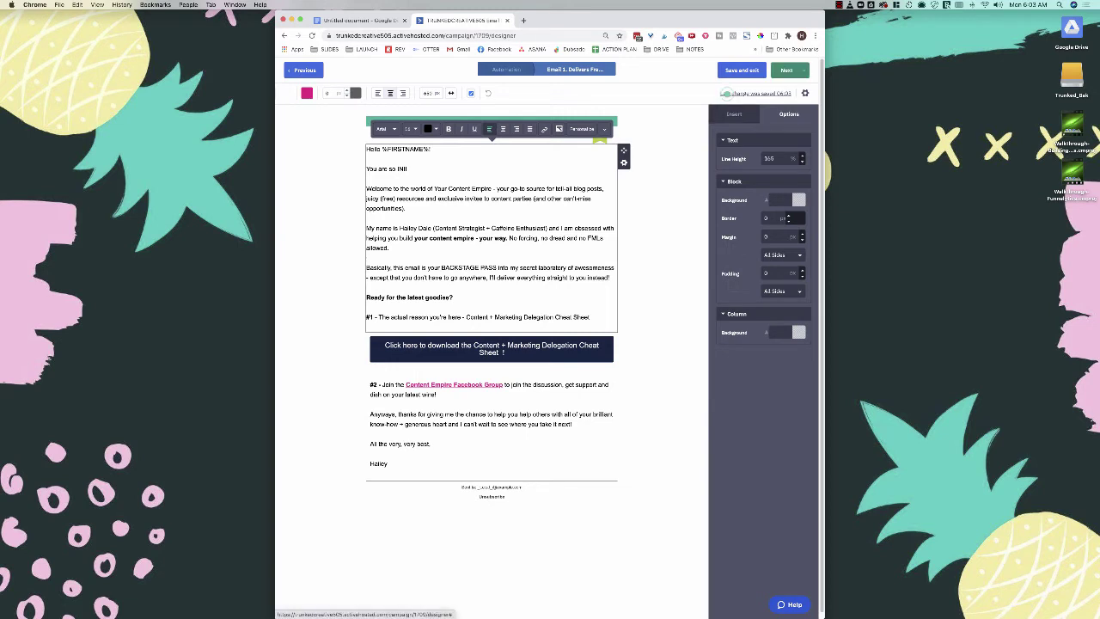
{"action": "left_click", "coordinate": [787, 69]}
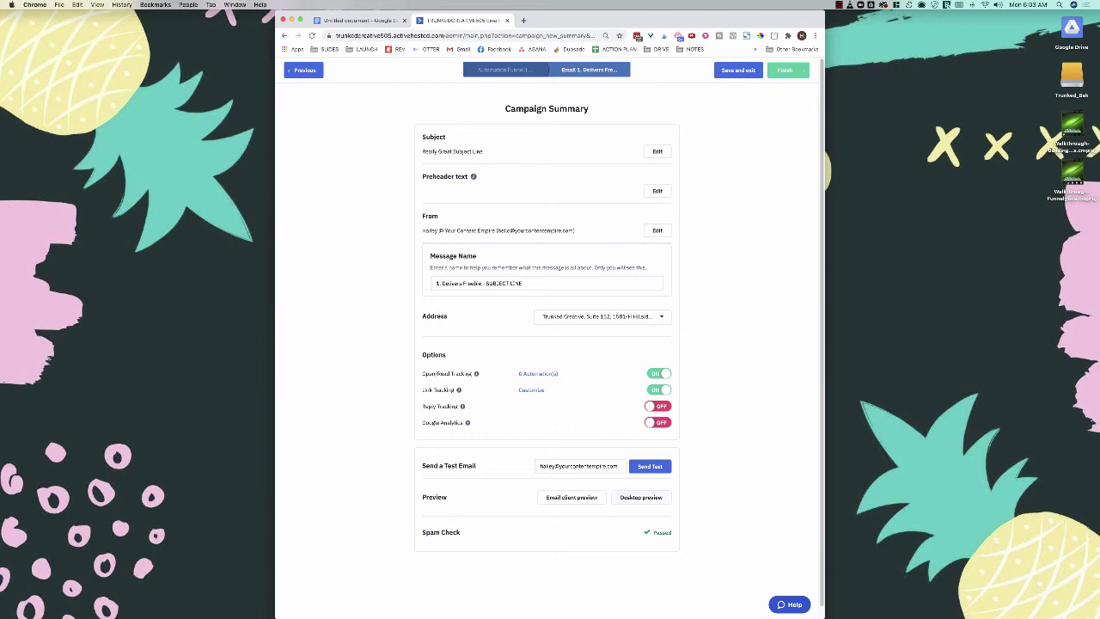
Step: Check the freebie email in desktop preview, then finish it and return to the automation
{"action": "left_click", "coordinate": [641, 497]}
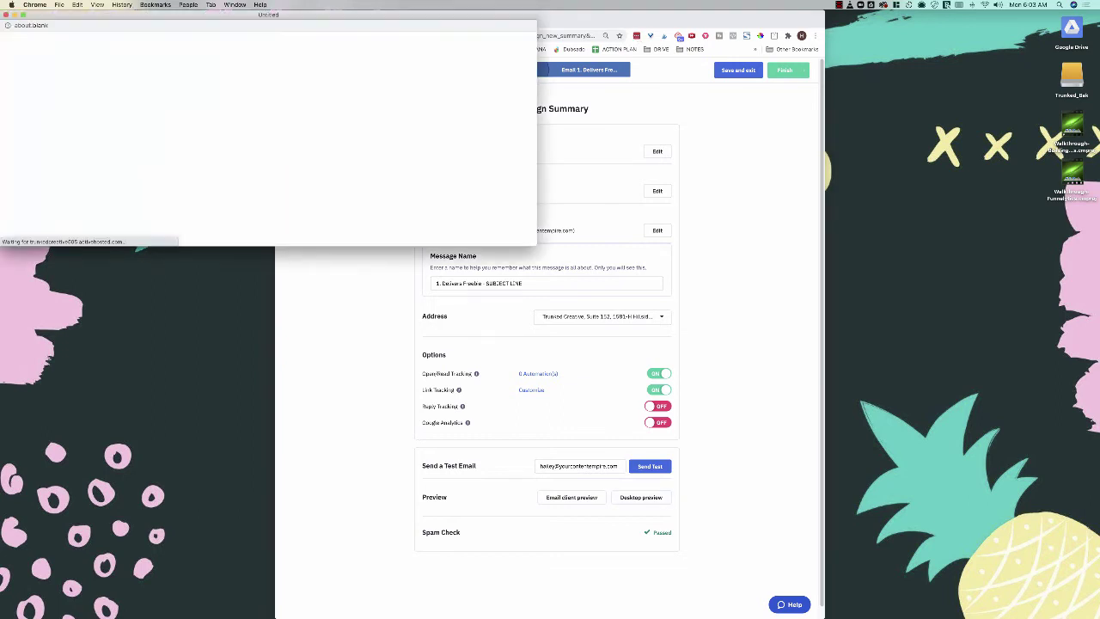
{"action": "key", "text": "super+w"}
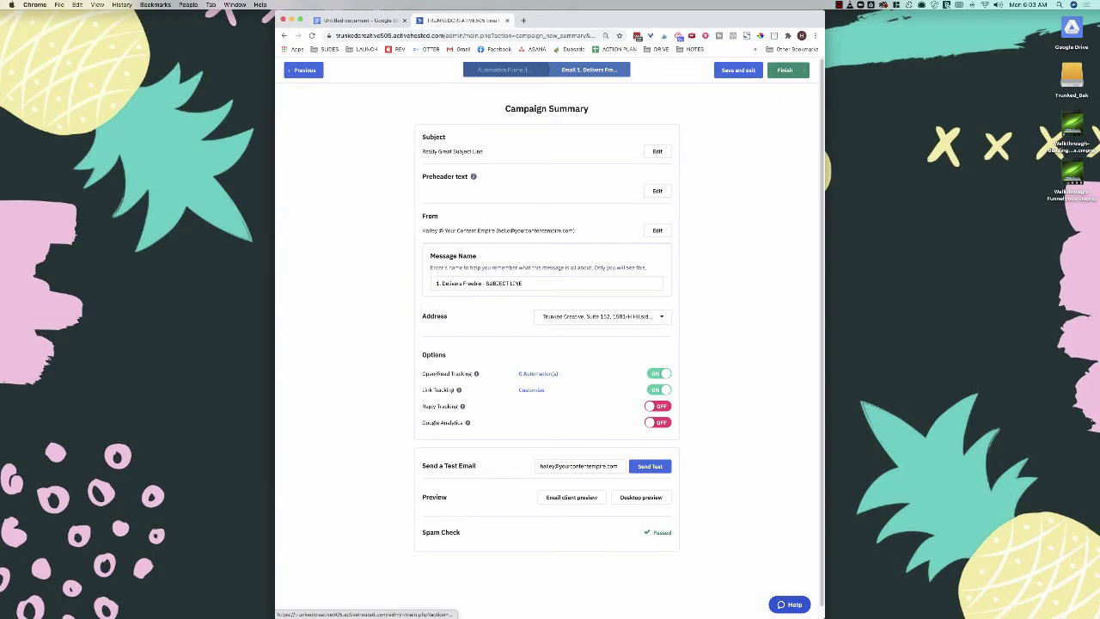
{"action": "left_click", "coordinate": [784, 70]}
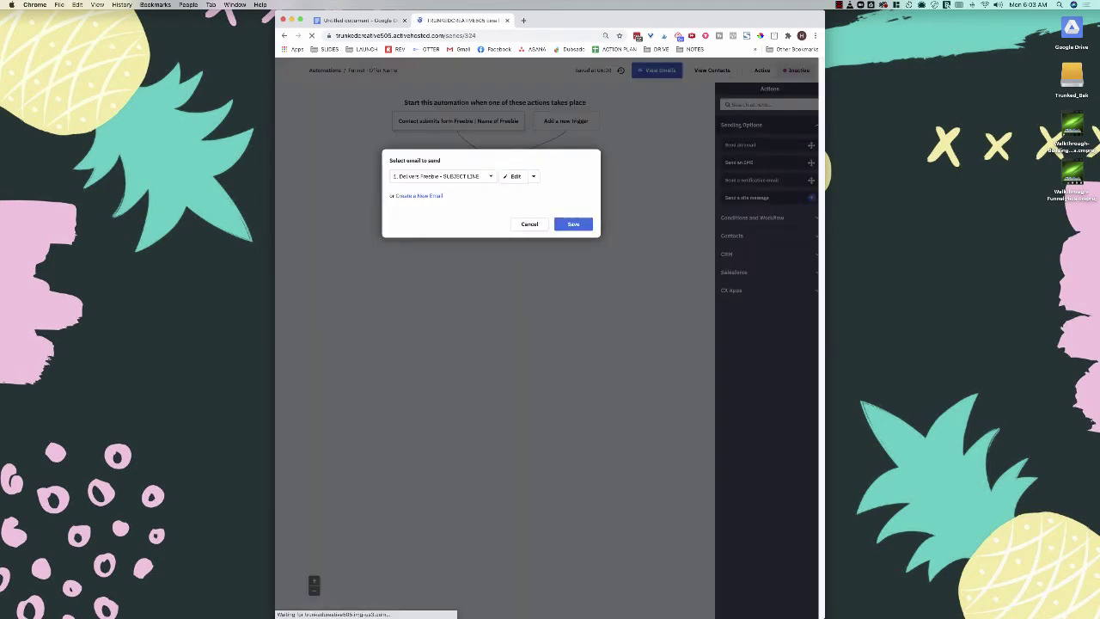
Step: Save the Delivers Freebie email step and snap the automation and notes windows side by side
{"action": "left_click", "coordinate": [573, 224]}
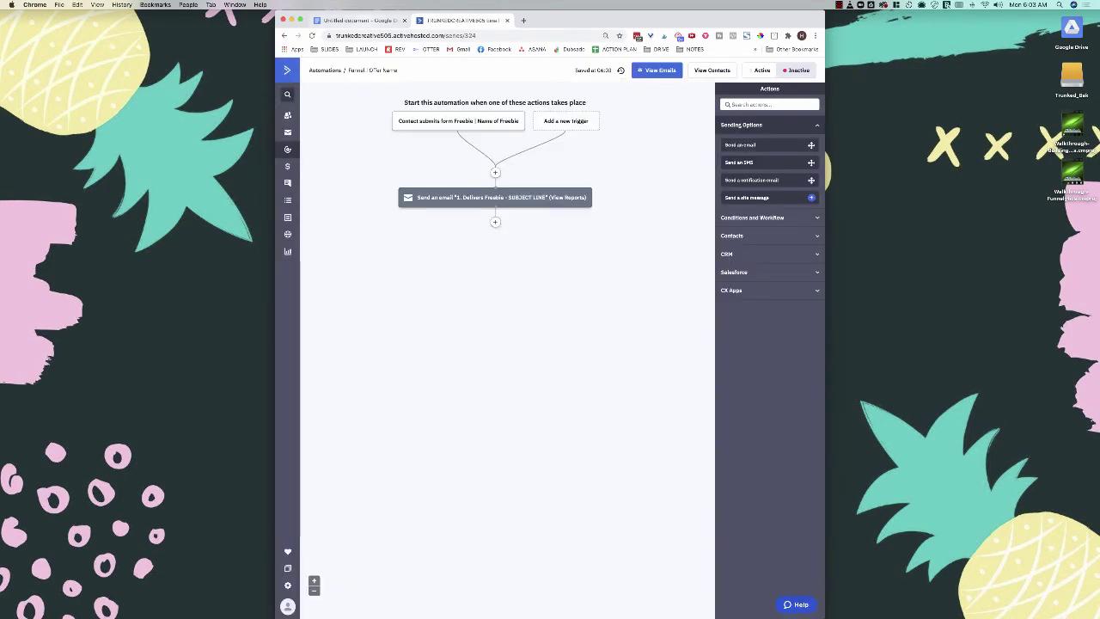
{"action": "left_click_drag", "start_coordinate": [370, 21], "coordinate": [371, 45]}
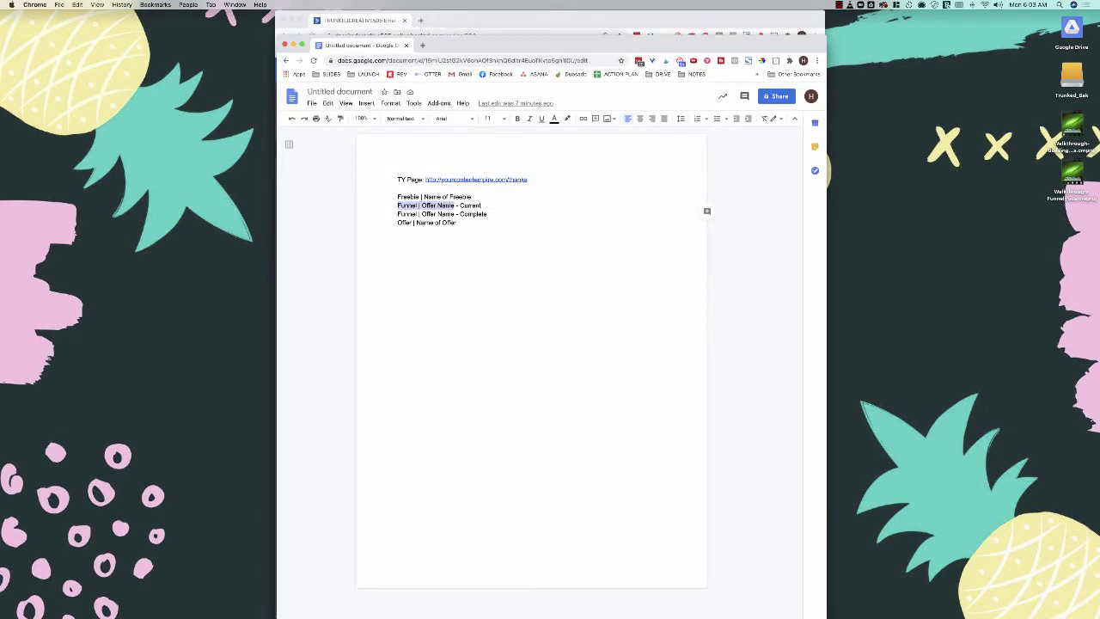
{"action": "key", "text": "ctrl+alt+Right"}
{"action": "key", "text": "super+grave"}
{"action": "key", "text": "ctrl+alt+Left"}
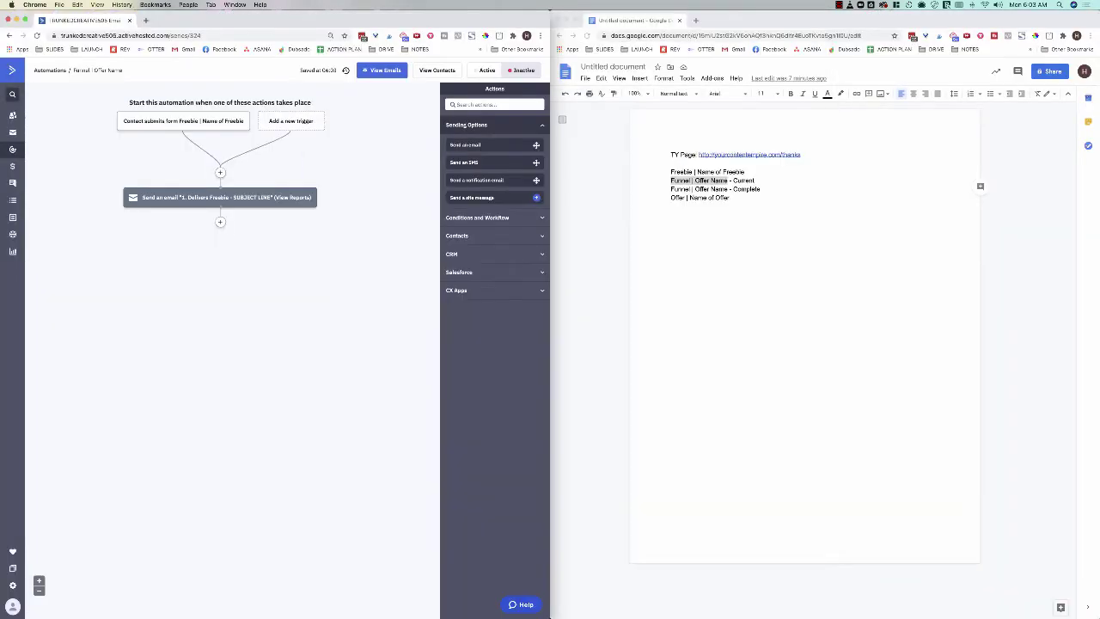
Step: Review the Funnel | Offer Name - Current and - Complete lines in the notes, then add an action after the email
{"action": "left_click", "coordinate": [753, 180]}
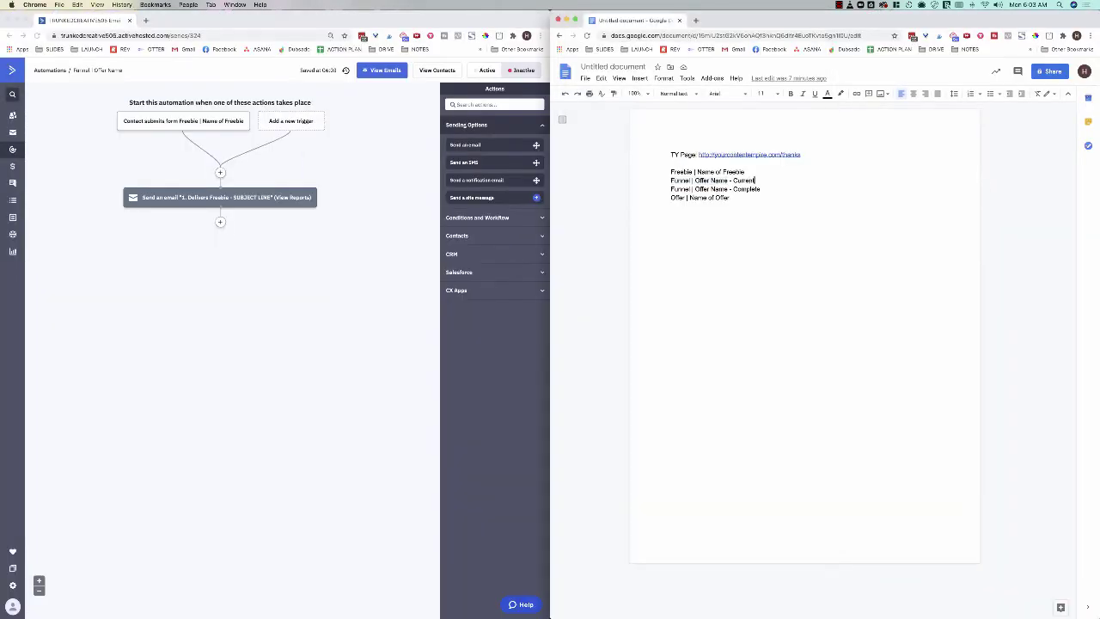
{"action": "left_click_drag", "start_coordinate": [728, 198], "coordinate": [695, 190]}
{"action": "left_click_drag", "start_coordinate": [761, 189], "coordinate": [670, 180]}
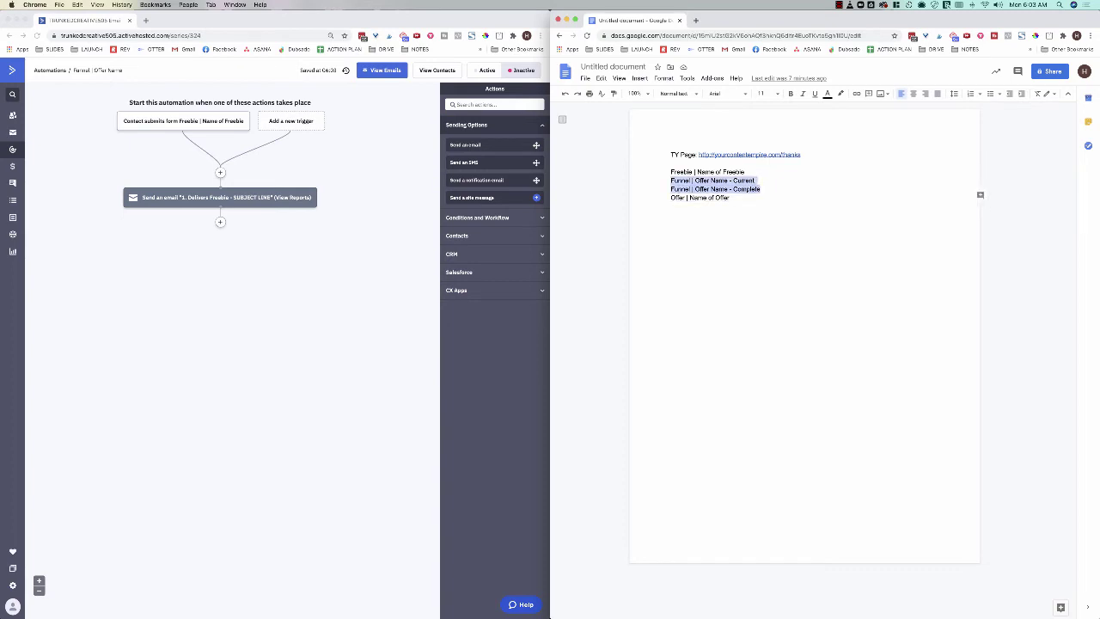
{"action": "left_click_drag", "start_coordinate": [755, 180], "coordinate": [670, 180]}
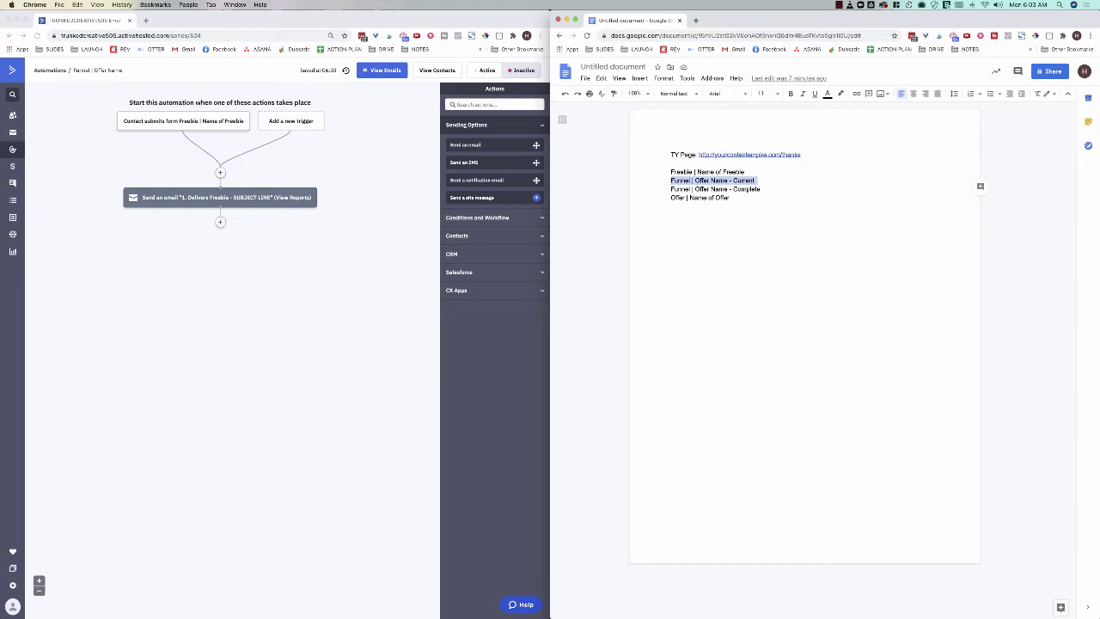
{"action": "triple_click", "coordinate": [720, 189]}
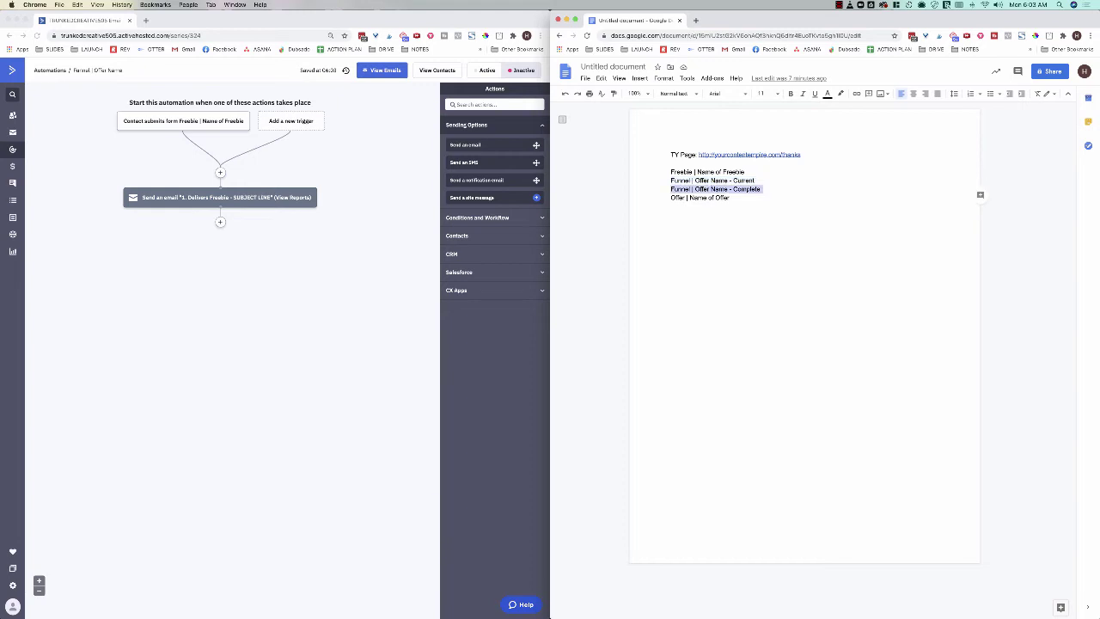
{"action": "left_click", "coordinate": [720, 185]}
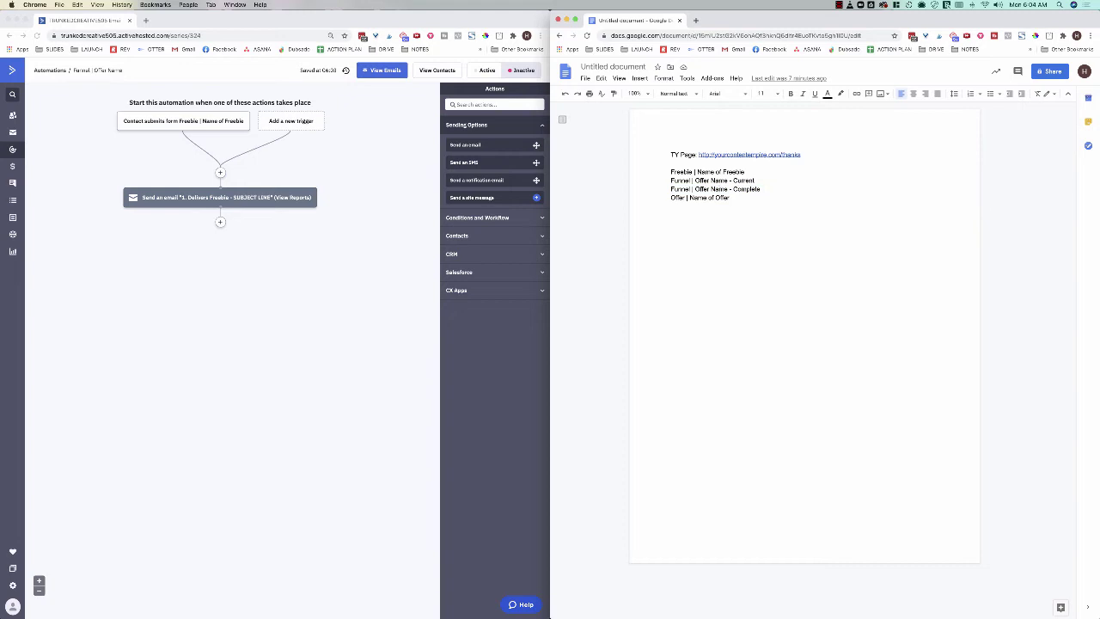
{"action": "left_click", "coordinate": [386, 318]}
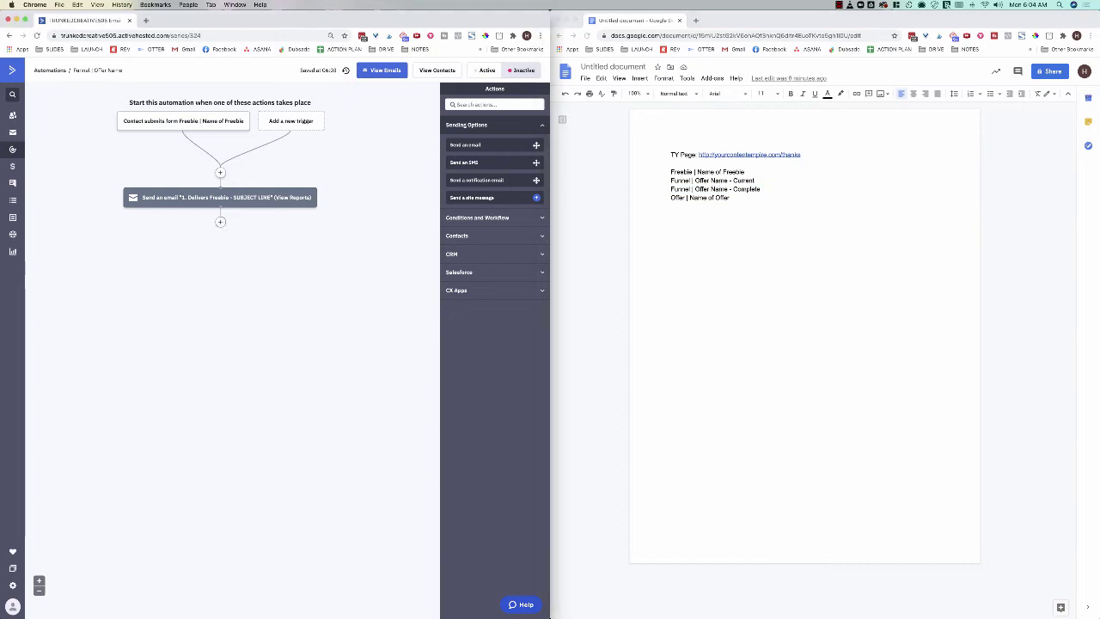
{"action": "left_click", "coordinate": [220, 222]}
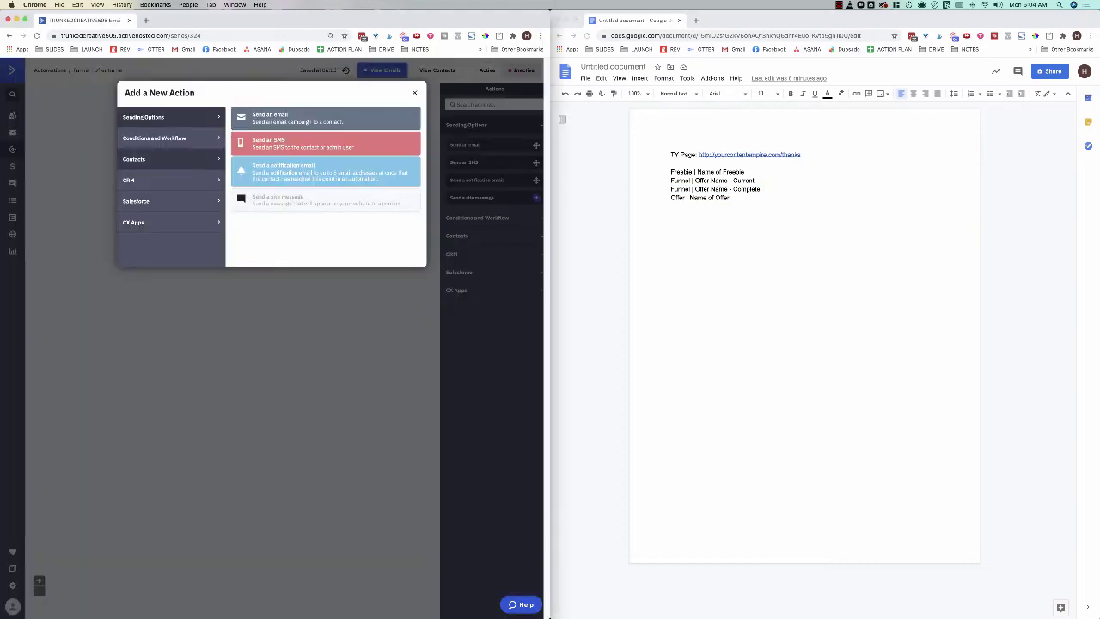
Step: Create an If/Else condition checking that tag 'Funnel | Offer Name - Current' exists
{"action": "left_click", "coordinate": [154, 137]}
{"action": "left_click", "coordinate": [325, 175]}
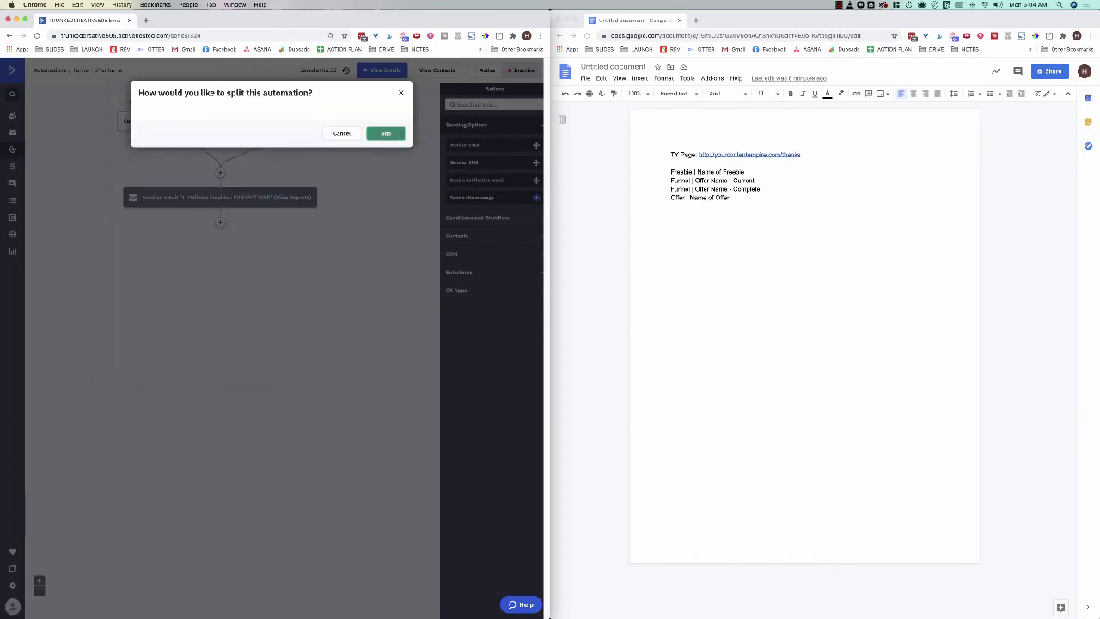
{"action": "key", "text": "Return"}
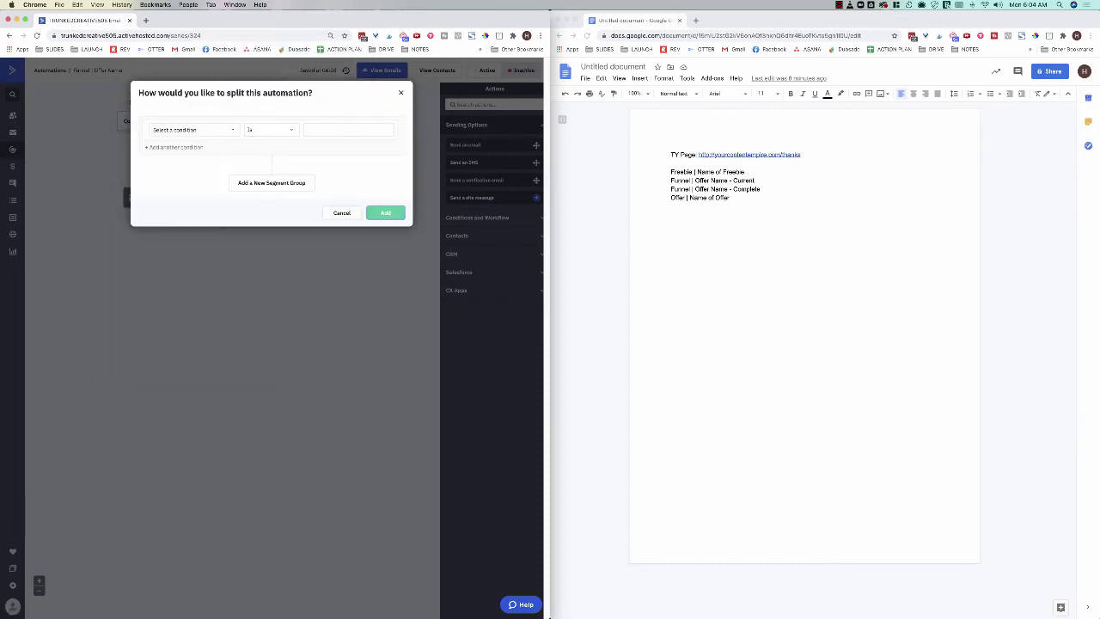
{"action": "left_click", "coordinate": [195, 129]}
{"action": "left_click", "coordinate": [165, 236]}
{"action": "left_click", "coordinate": [718, 188]}
{"action": "triple_click", "coordinate": [718, 181]}
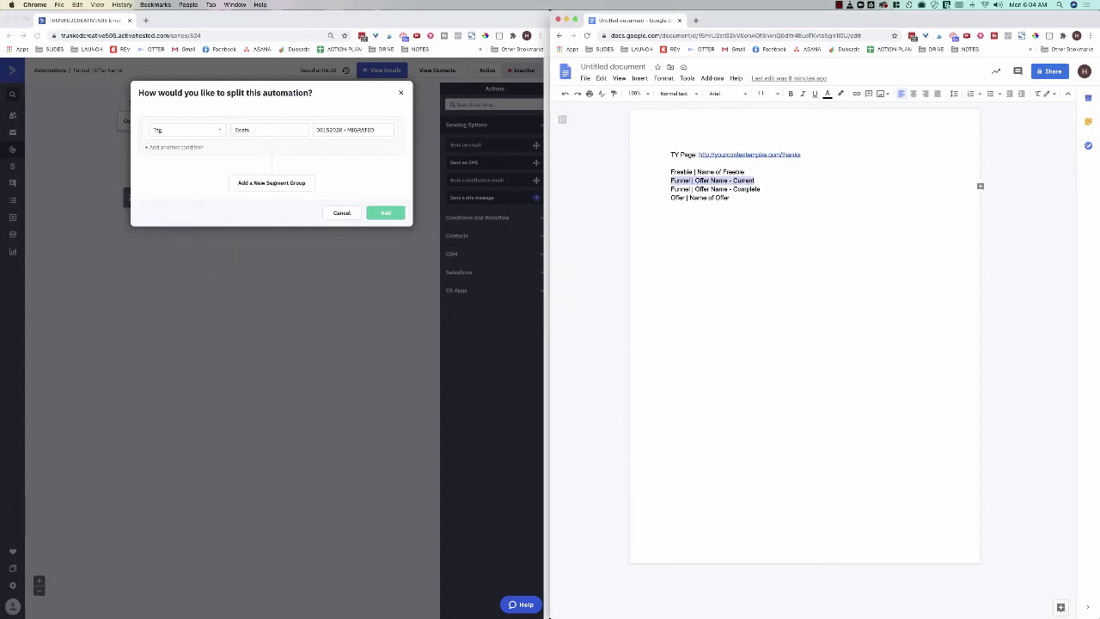
{"action": "key", "text": "super+c"}
{"action": "left_click", "coordinate": [352, 129]}
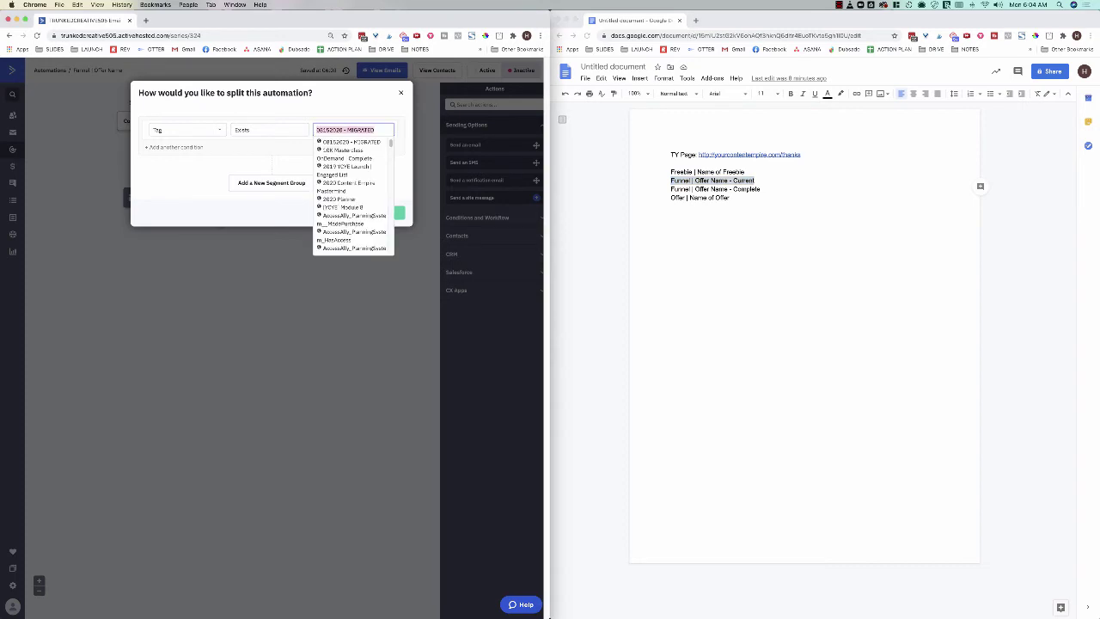
{"action": "key", "text": "super+v"}
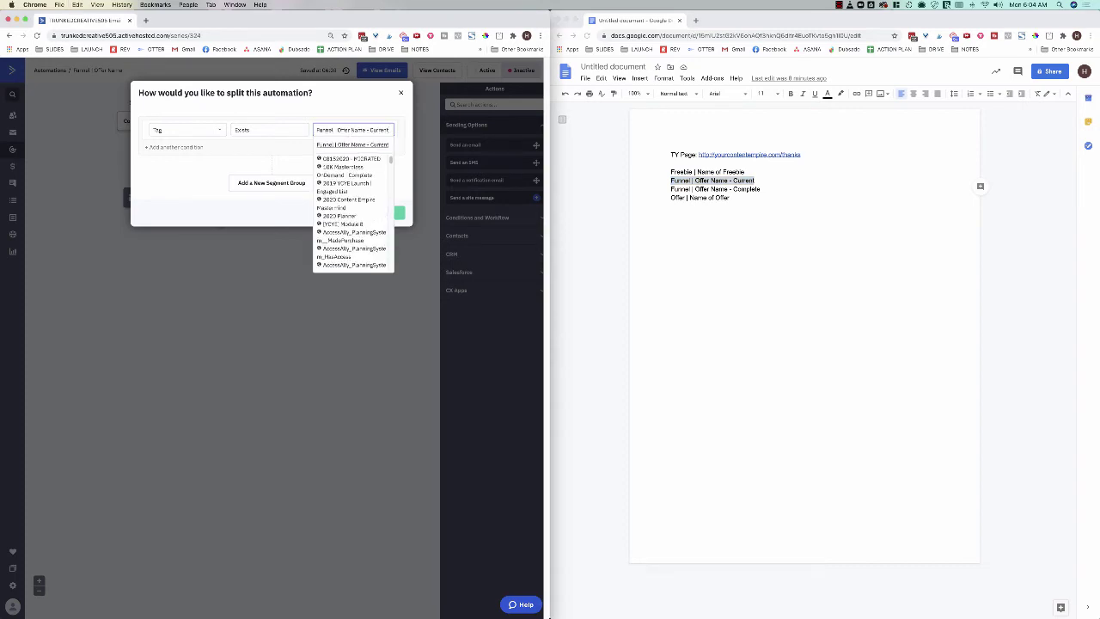
{"action": "key", "text": "Return"}
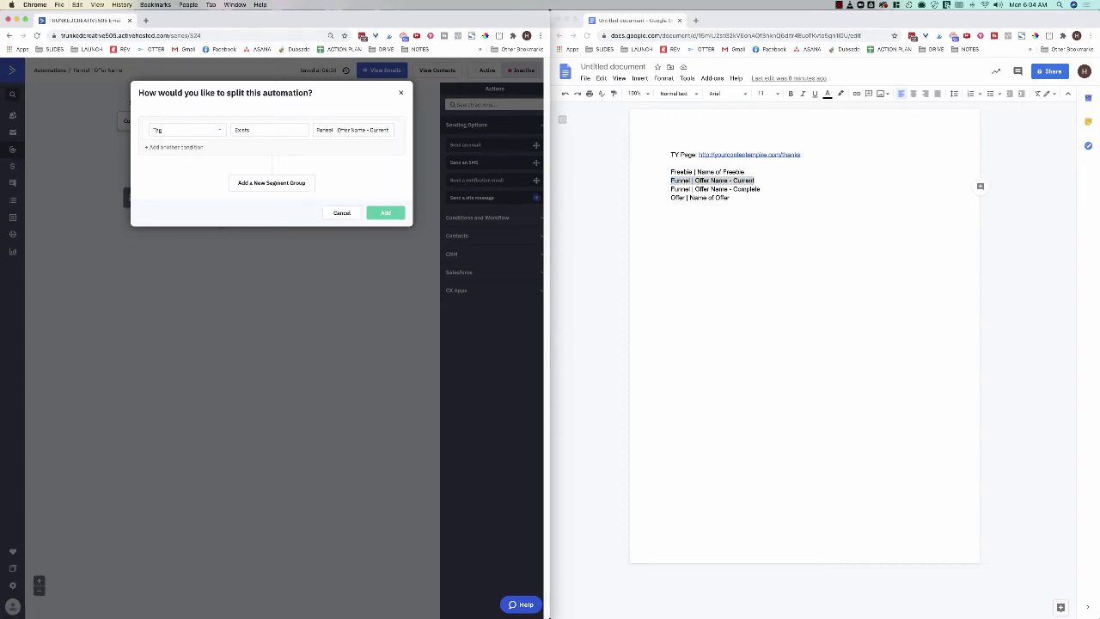
Step: Add an Or condition for tag 'Funnel | Offer Name - Complete', save, and end the automation on Yes
{"action": "left_click", "coordinate": [174, 147]}
{"action": "left_click", "coordinate": [173, 151]}
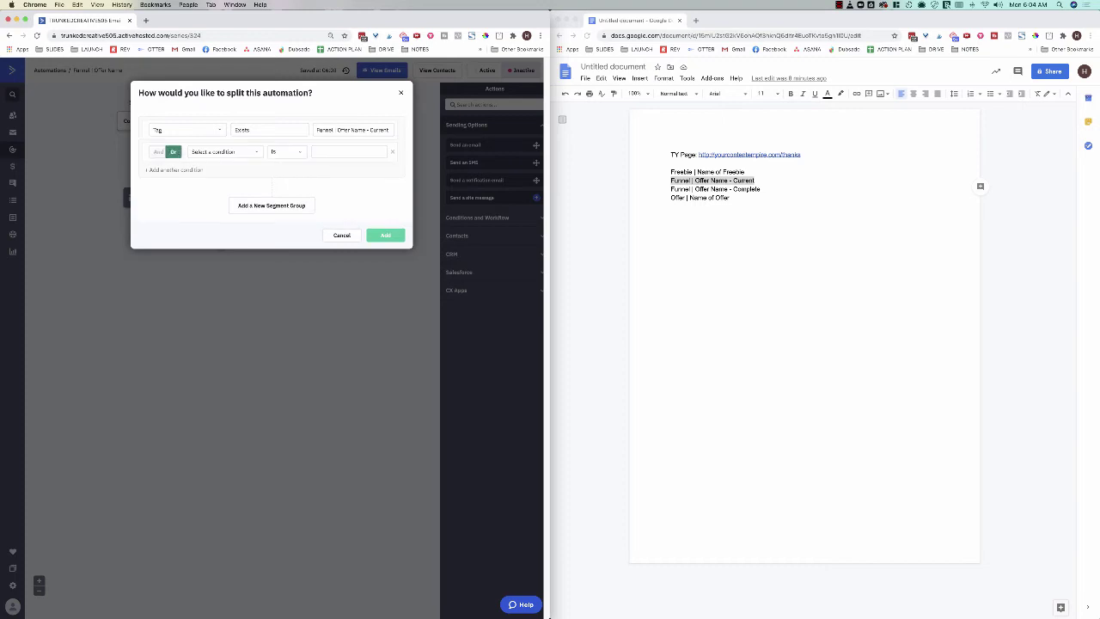
{"action": "left_click", "coordinate": [223, 151]}
{"action": "left_click", "coordinate": [205, 258]}
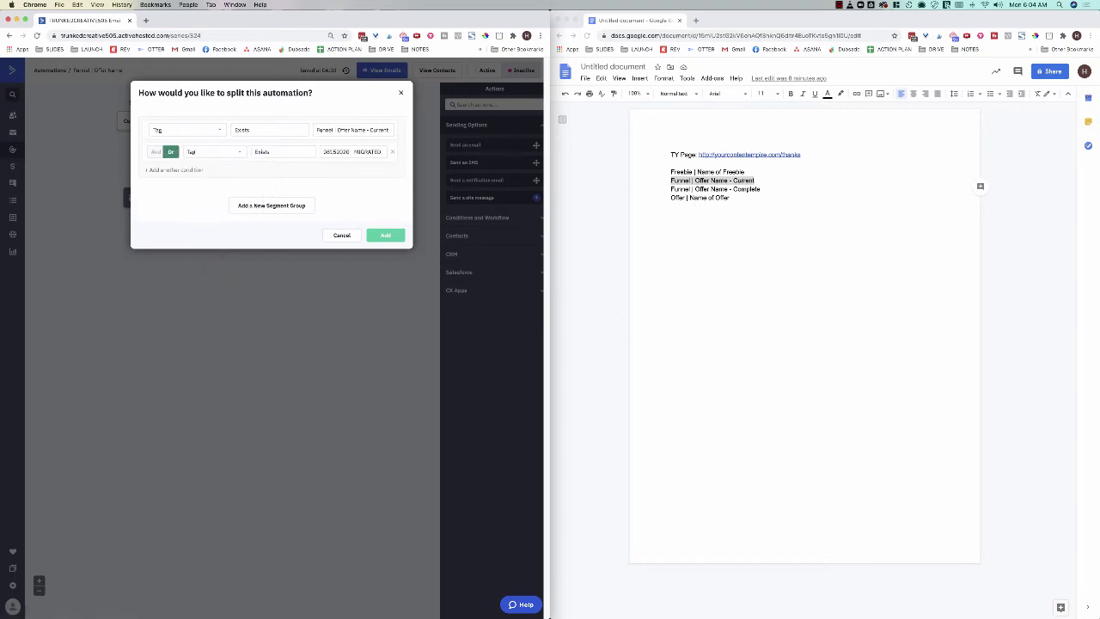
{"action": "left_click", "coordinate": [714, 189]}
{"action": "triple_click", "coordinate": [714, 189]}
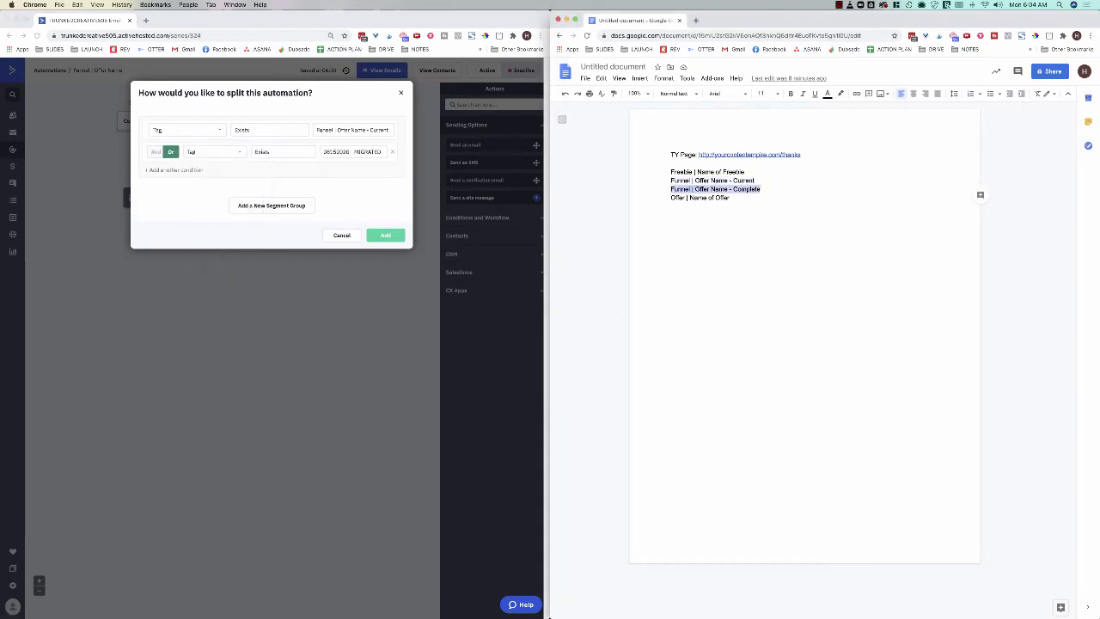
{"action": "left_click", "coordinate": [353, 152]}
{"action": "key", "text": "super+v"}
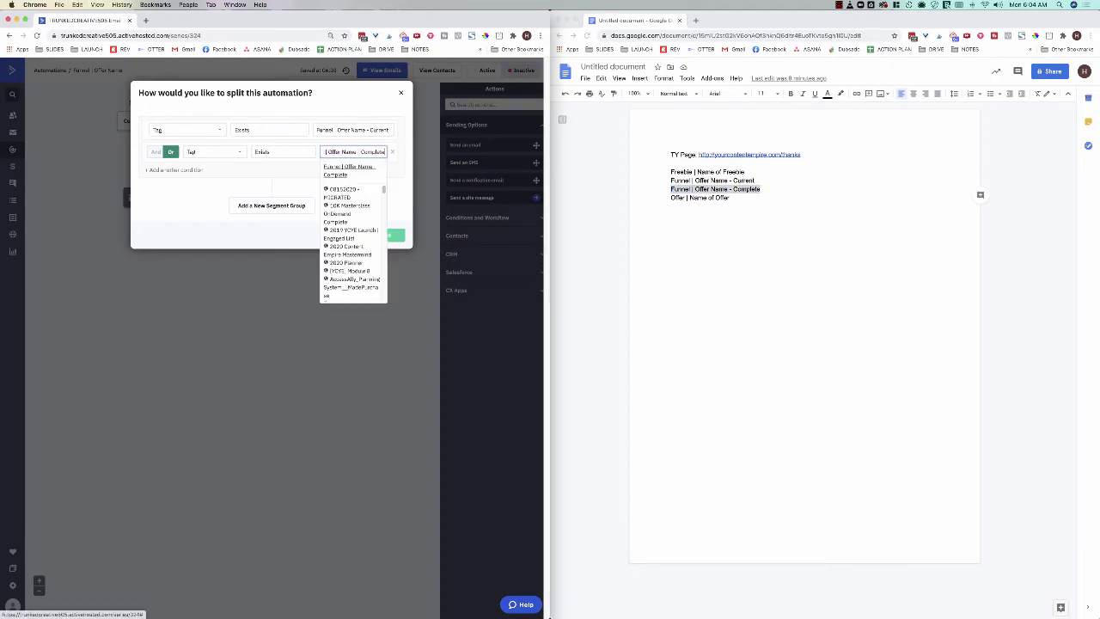
{"action": "left_click", "coordinate": [349, 170]}
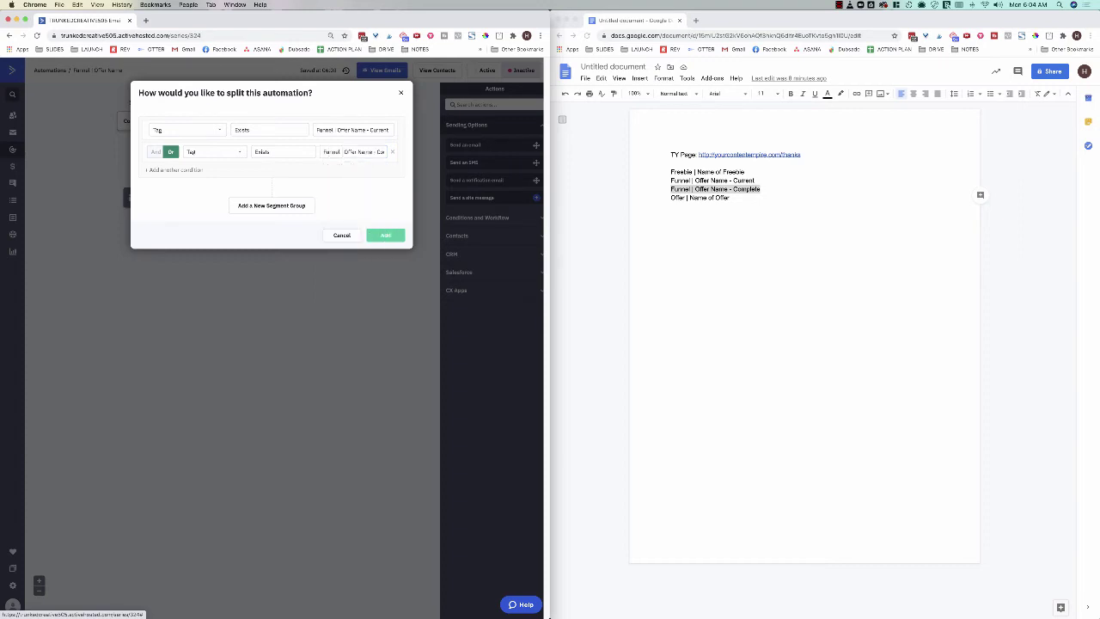
{"action": "left_click", "coordinate": [386, 235]}
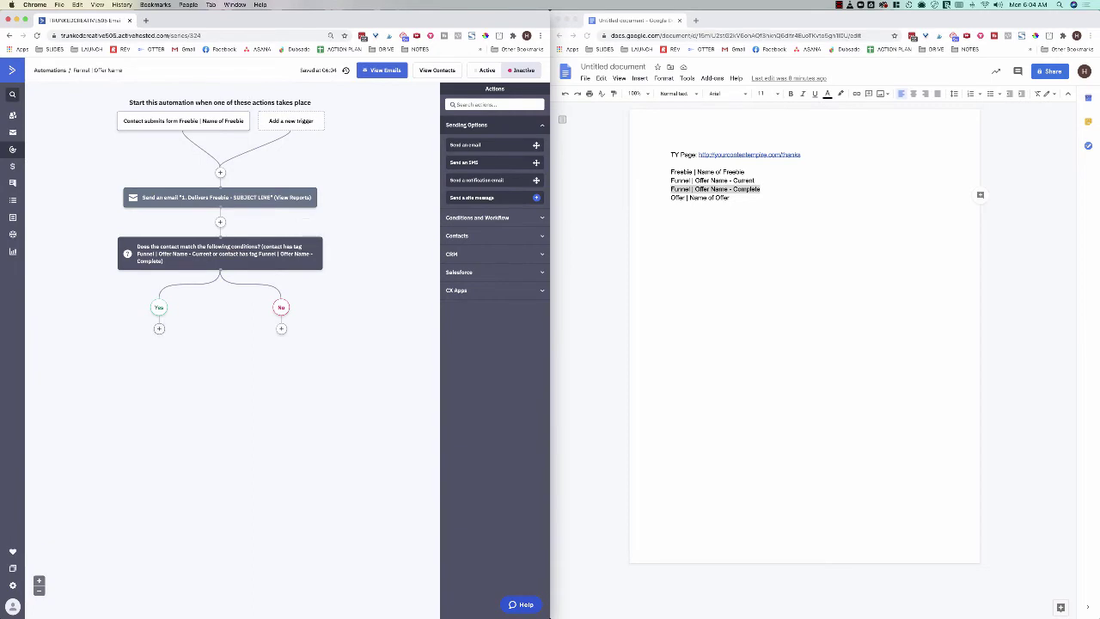
{"action": "left_click", "coordinate": [159, 328]}
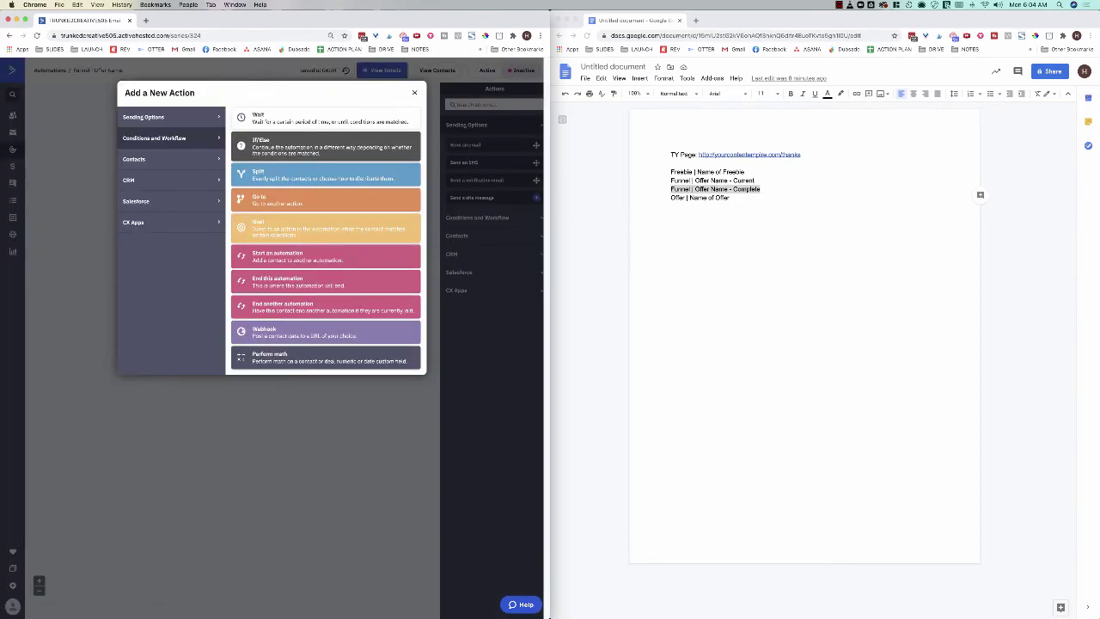
{"action": "left_click", "coordinate": [275, 282]}
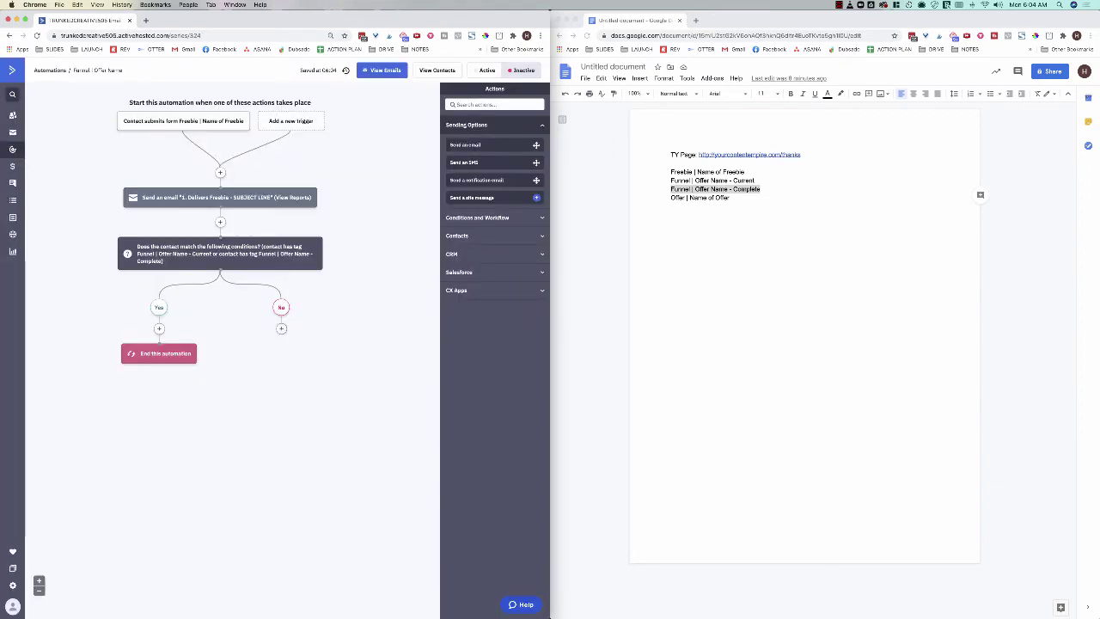
Step: Add a Send an email step under No and create the email '2. Nurture Email - Subject Line'
{"action": "left_click", "coordinate": [280, 328]}
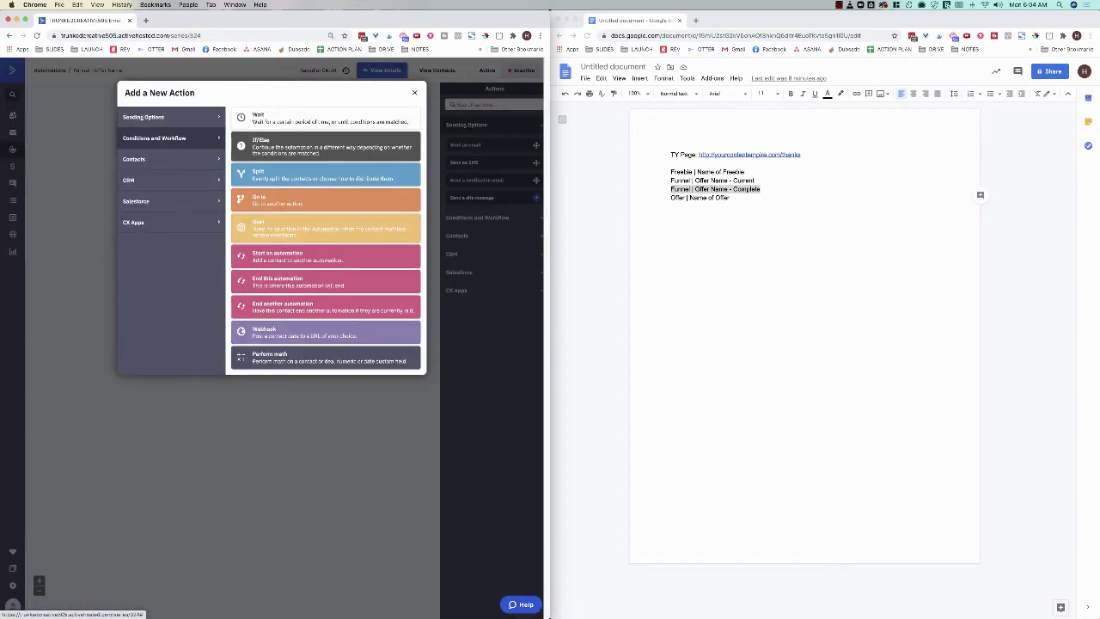
{"action": "left_click", "coordinate": [143, 117]}
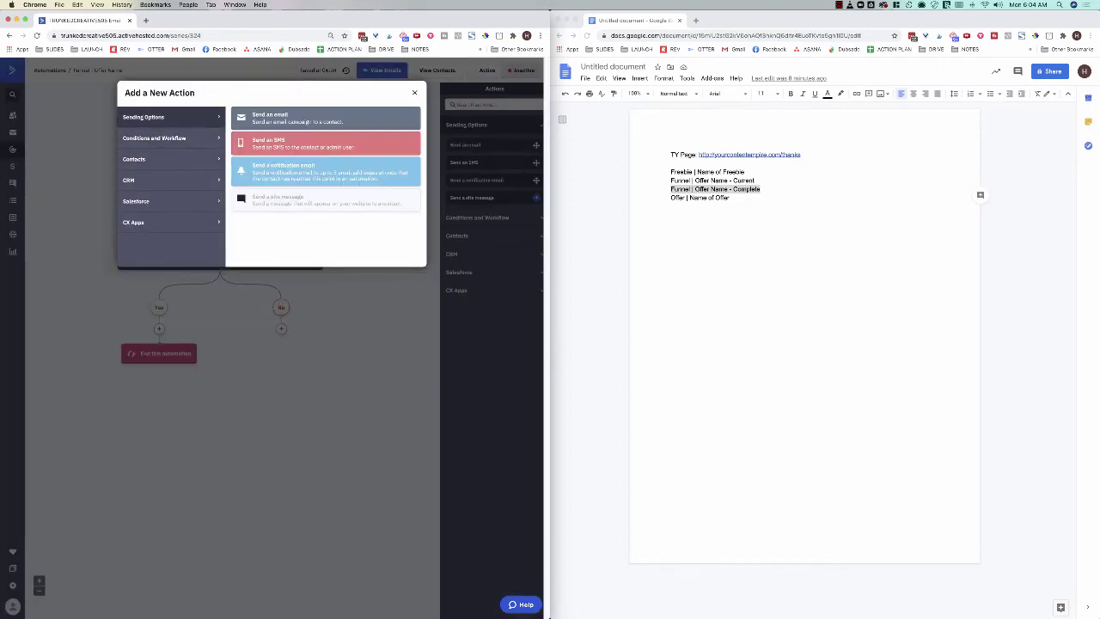
{"action": "left_click", "coordinate": [318, 115]}
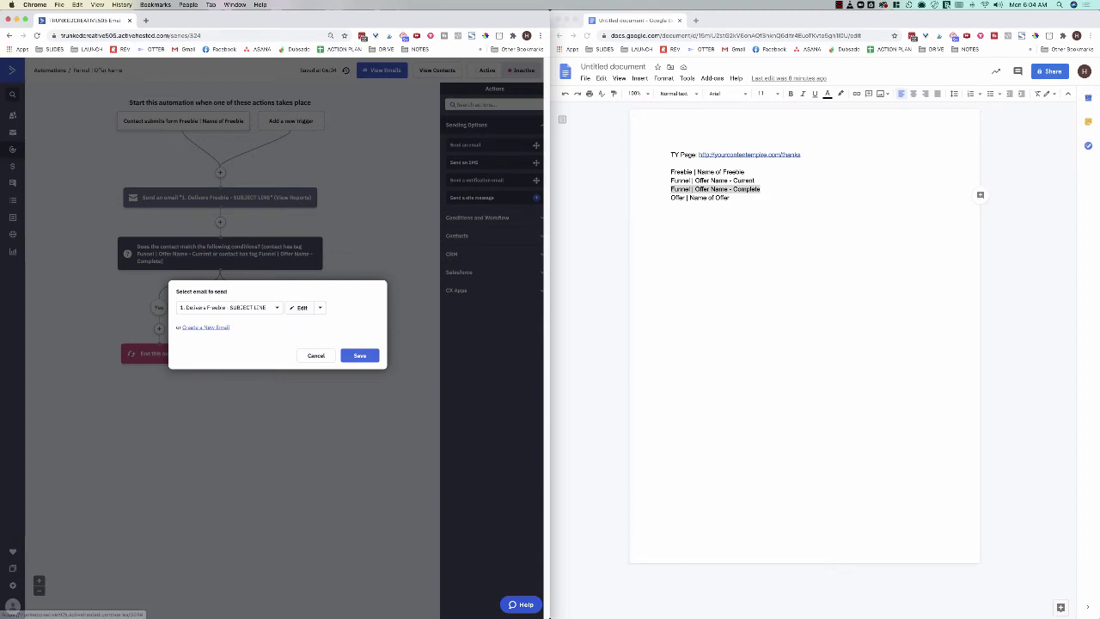
{"action": "left_click", "coordinate": [211, 327]}
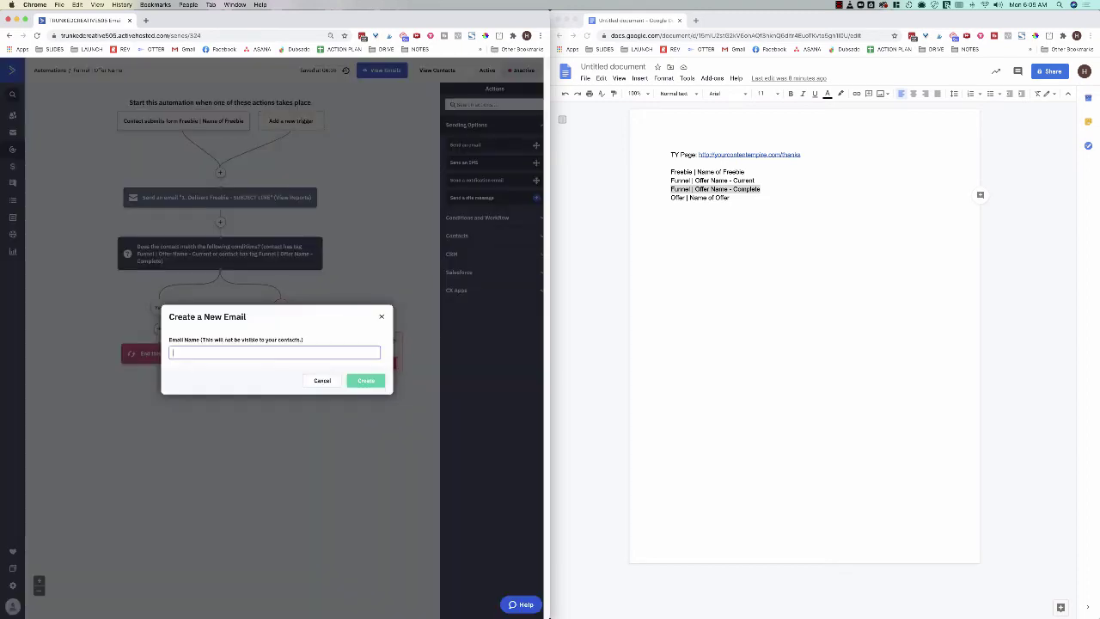
{"action": "type", "text": "2. Nurture Email - Subject Line"}
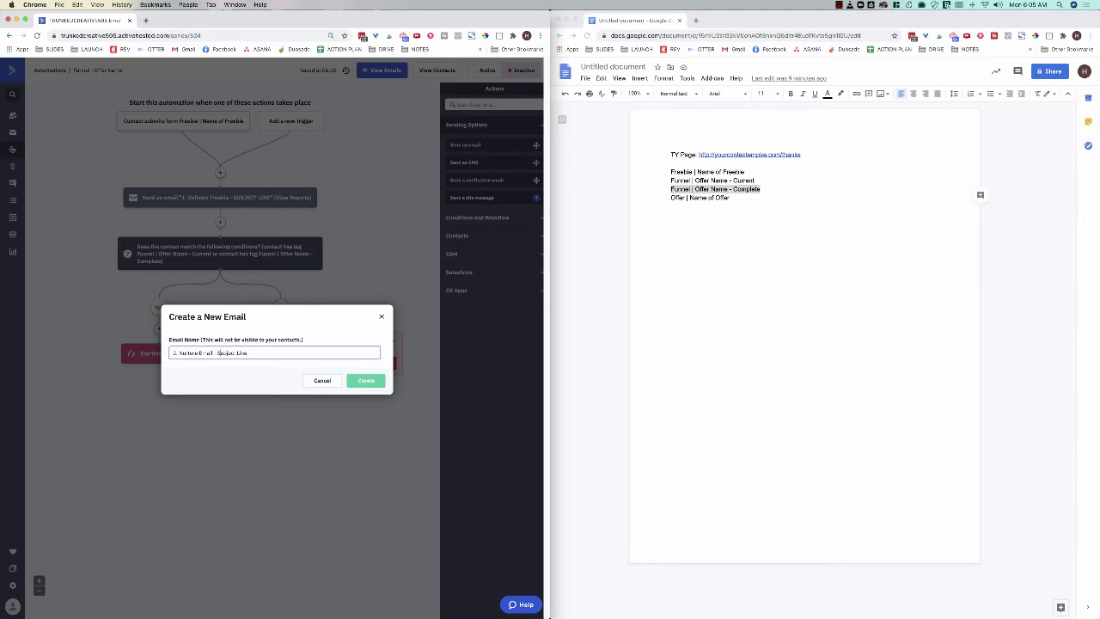
{"action": "left_click_drag", "start_coordinate": [216, 353], "coordinate": [248, 352]}
{"action": "left_click", "coordinate": [366, 379]}
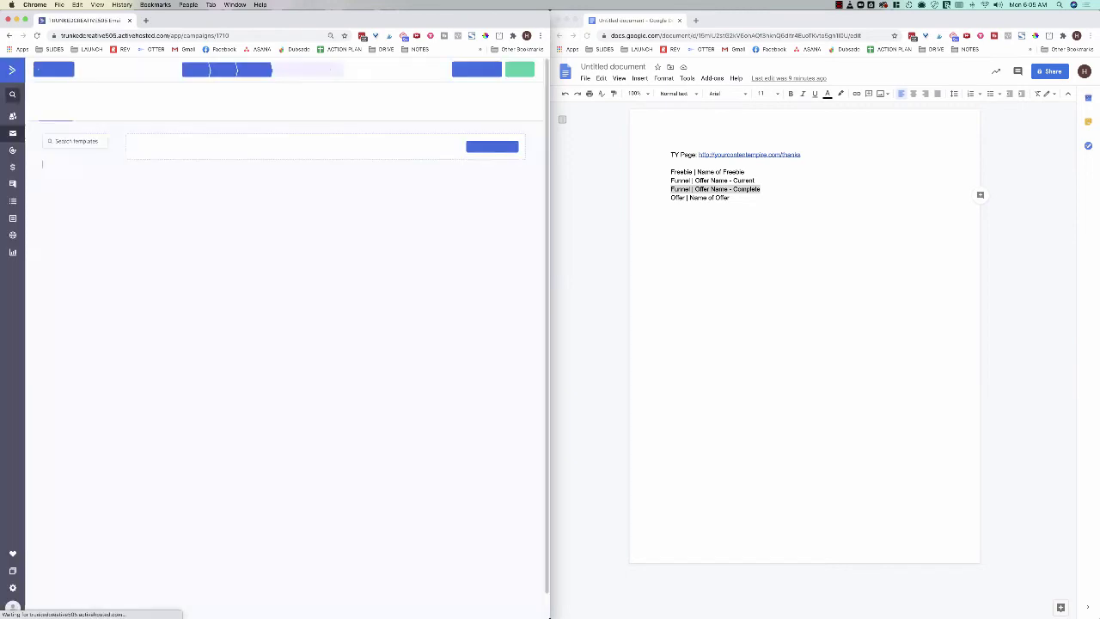
Step: Base the nurture email on the earlier Day 1 campaign with a new sender name and subject 'Subject Line'
{"action": "left_click", "coordinate": [163, 115]}
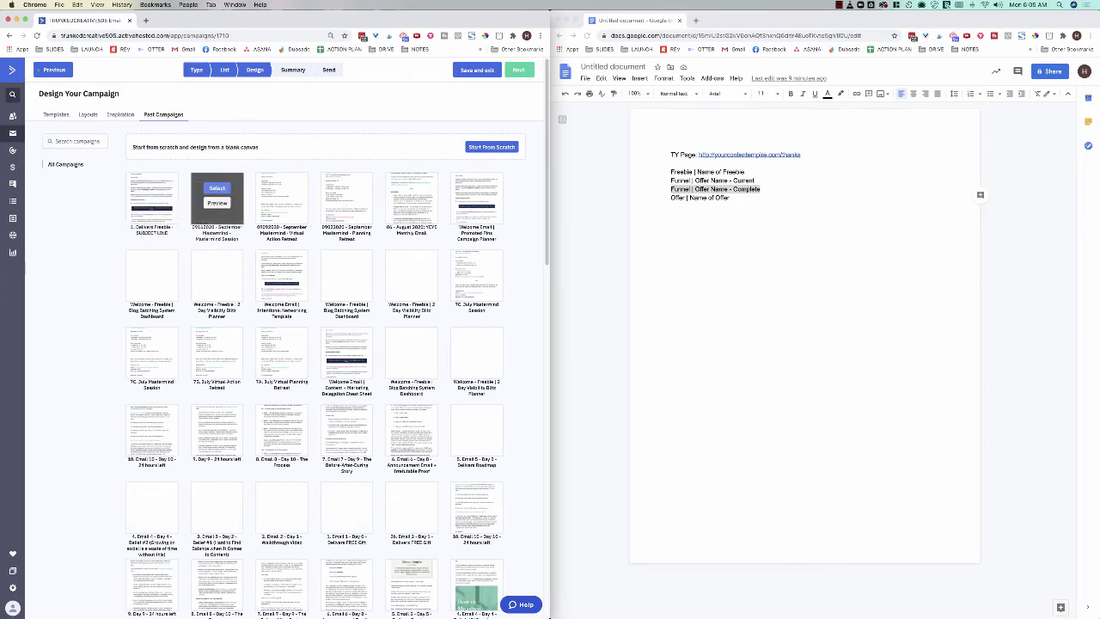
{"action": "mouse_move", "coordinate": [282, 266]}
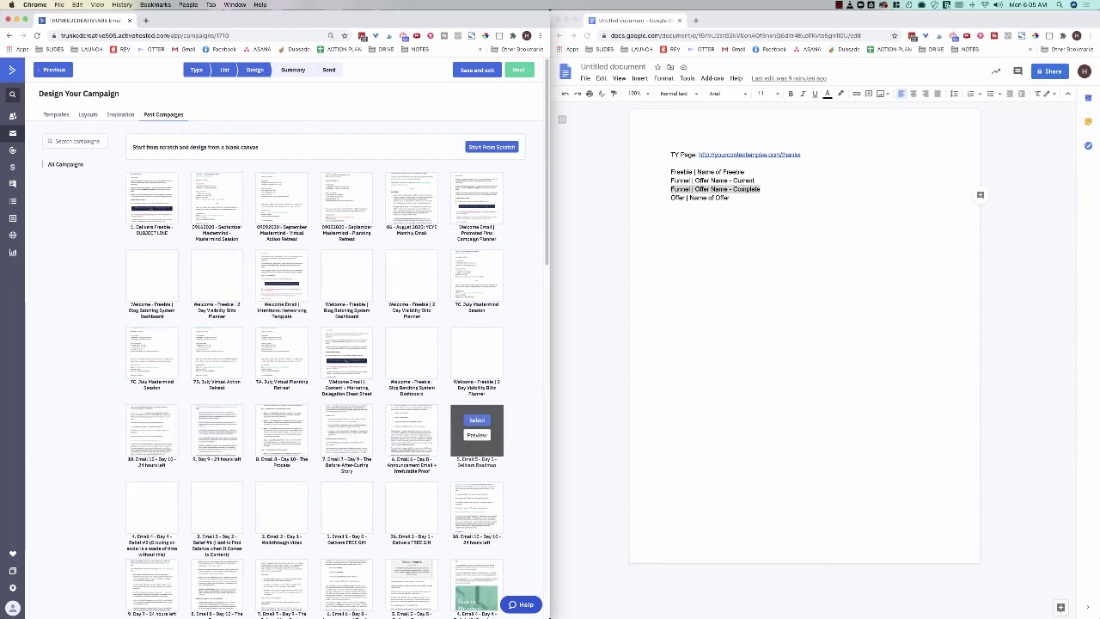
{"action": "left_click", "coordinate": [476, 419]}
{"action": "triple_click", "coordinate": [227, 318]}
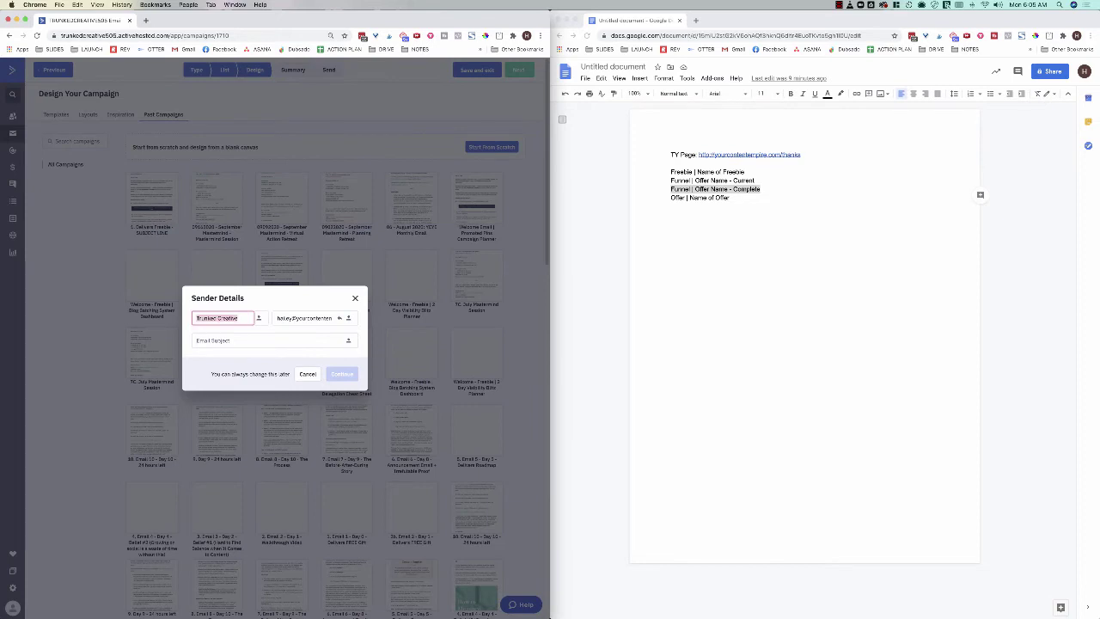
{"action": "type", "text": "Hailey"}
{"action": "type", "text": " from yourc"}
{"action": "type", "text": "ur Content"}
{"action": "type", "text": " Empire"}
{"action": "key", "text": "Tab"}
{"action": "key", "text": "Tab"}
{"action": "key", "text": "Tab"}
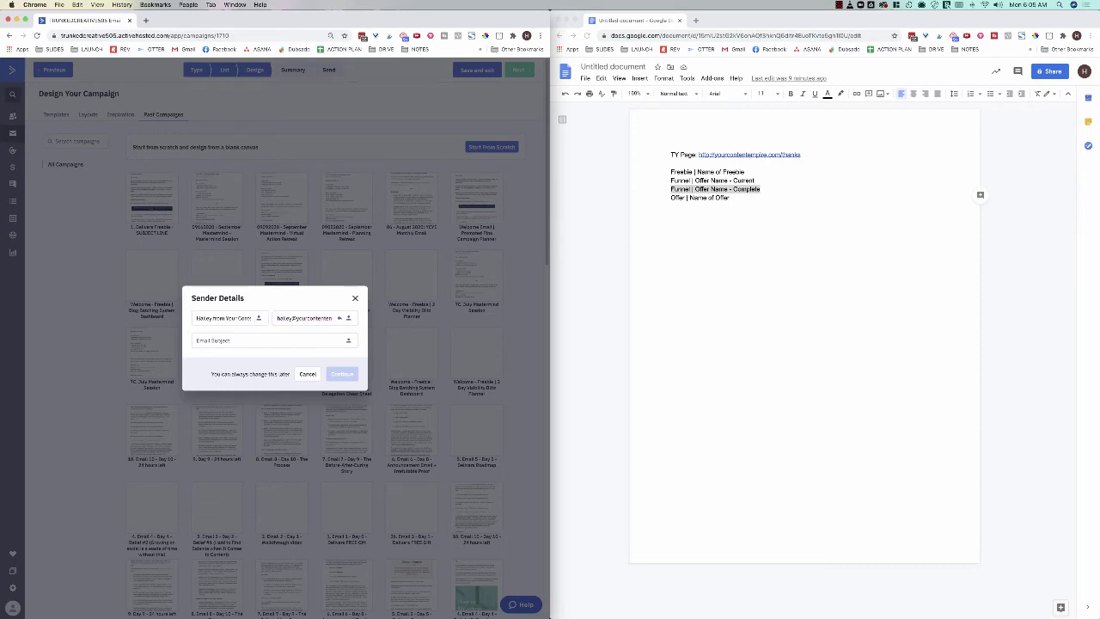
{"action": "type", "text": "Subject Line"}
{"action": "left_click", "coordinate": [342, 374]}
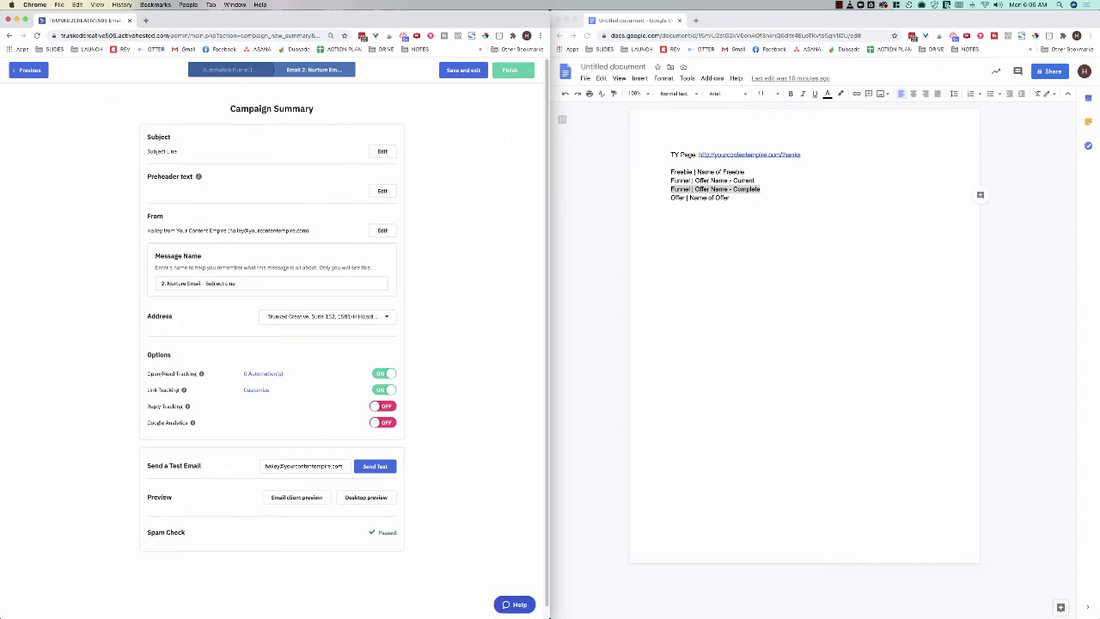
{"action": "left_click", "coordinate": [513, 70]}
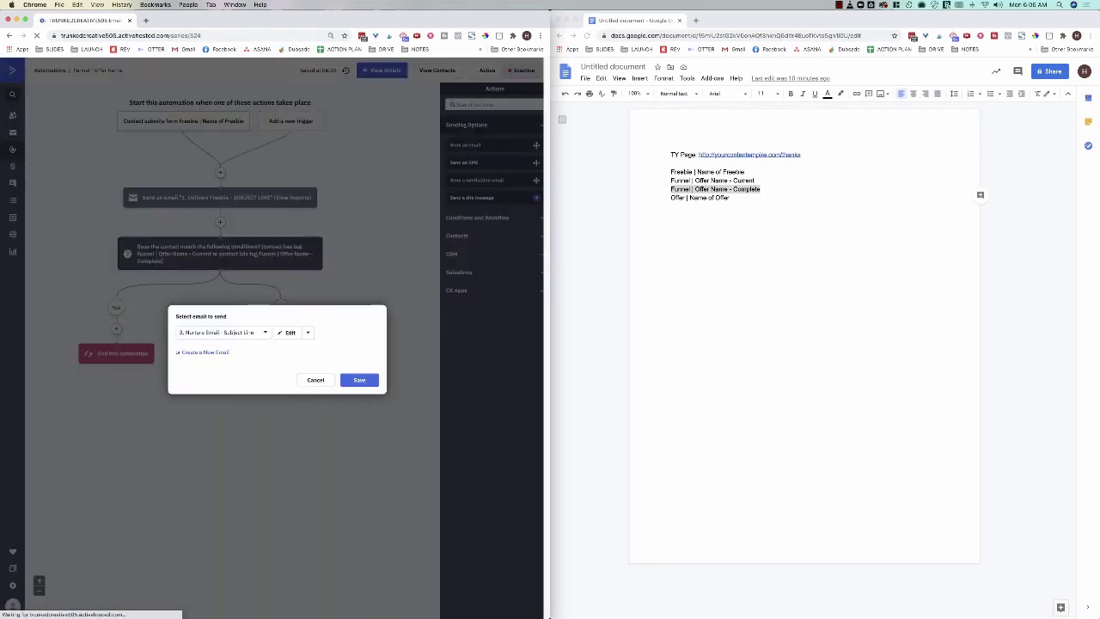
Step: Save the nurture email step and insert a 1-day wait before it
{"action": "left_click", "coordinate": [359, 379]}
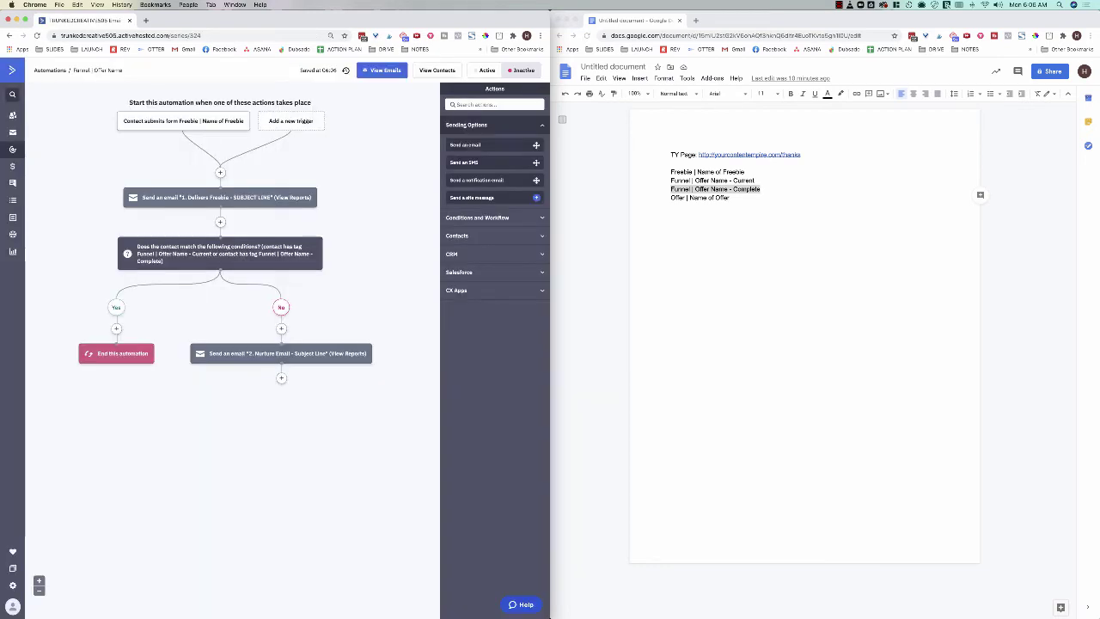
{"action": "mouse_move", "coordinate": [323, 197]}
{"action": "left_click", "coordinate": [281, 328]}
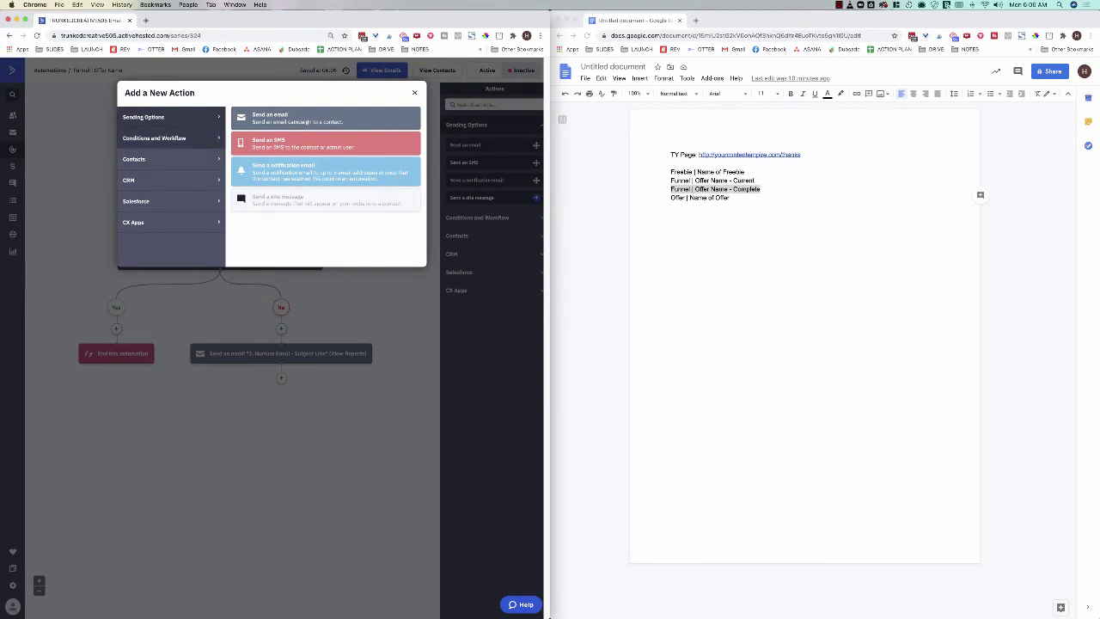
{"action": "left_click", "coordinate": [163, 138]}
{"action": "left_click", "coordinate": [327, 118]}
{"action": "left_click", "coordinate": [222, 321]}
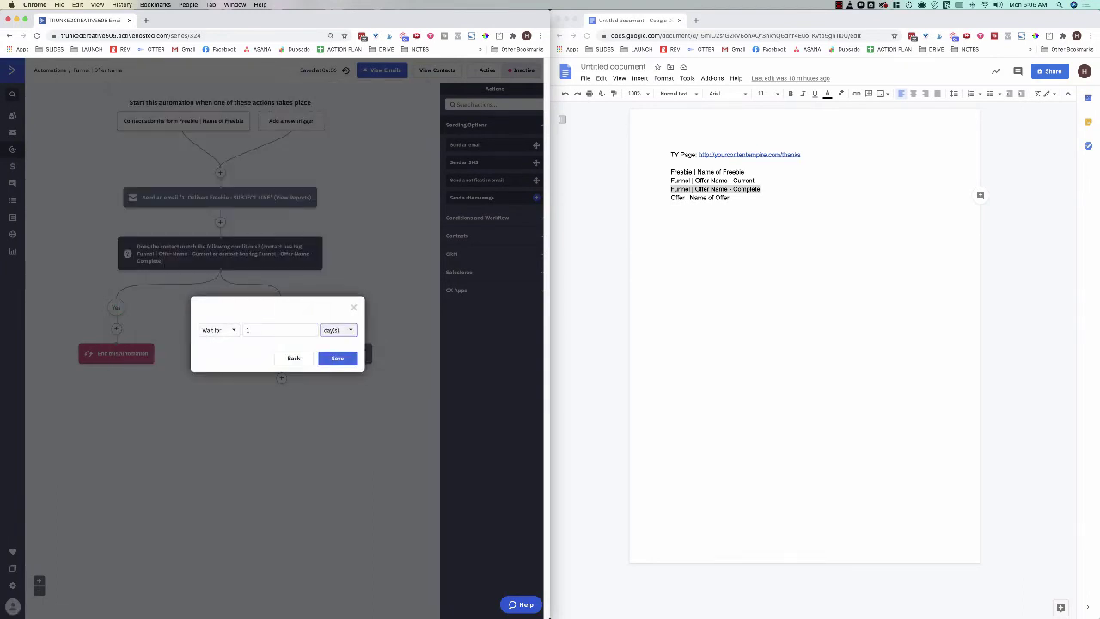
{"action": "left_click", "coordinate": [338, 330]}
{"action": "left_click", "coordinate": [338, 330]}
{"action": "left_click", "coordinate": [336, 358]}
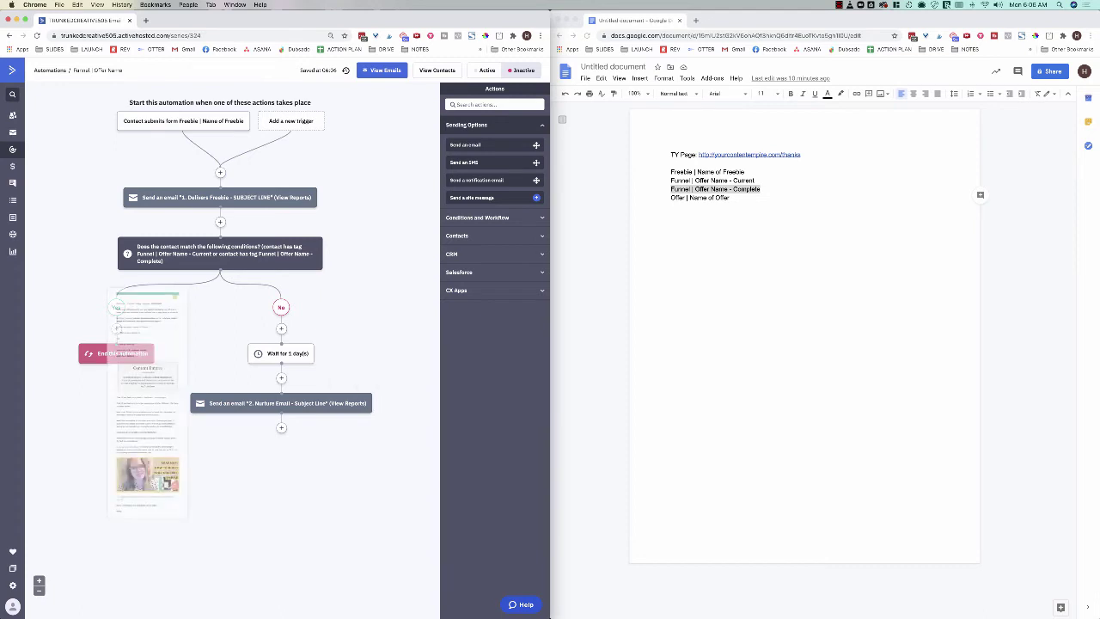
{"action": "left_click", "coordinate": [281, 428]}
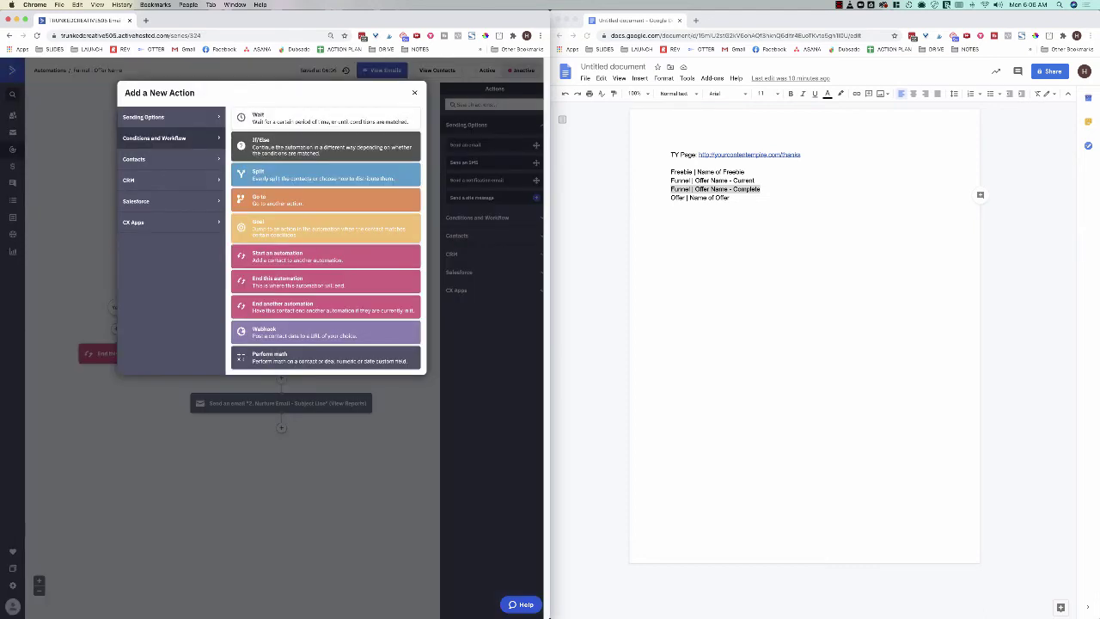
Step: Add a step after the wait that tags the contact 'Funnel | Offer Name - Current'
{"action": "left_click", "coordinate": [414, 92]}
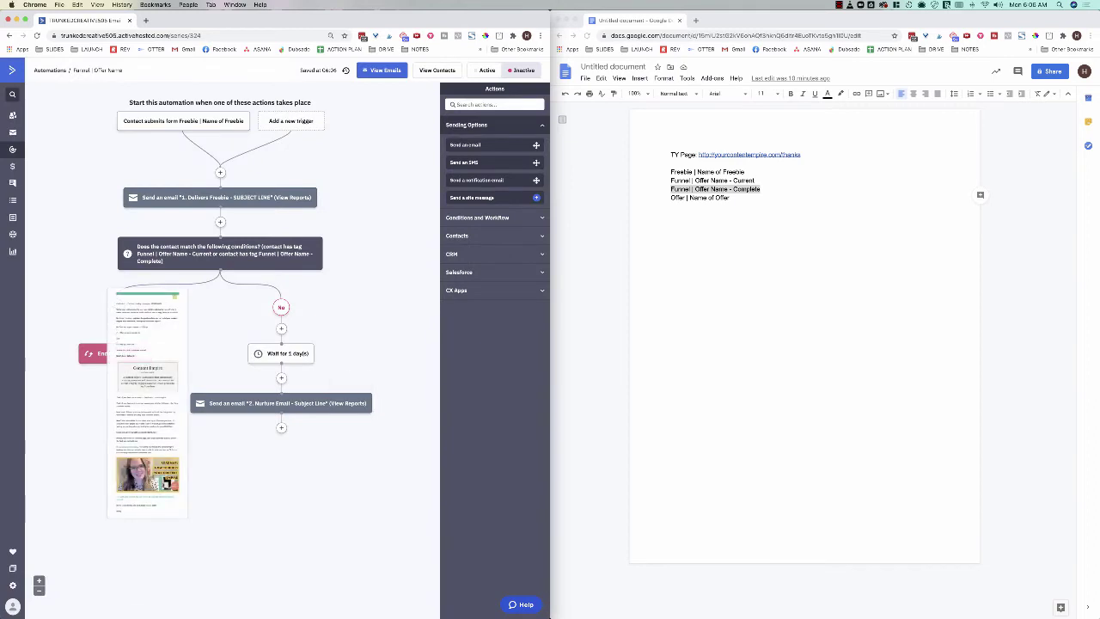
{"action": "left_click", "coordinate": [281, 328]}
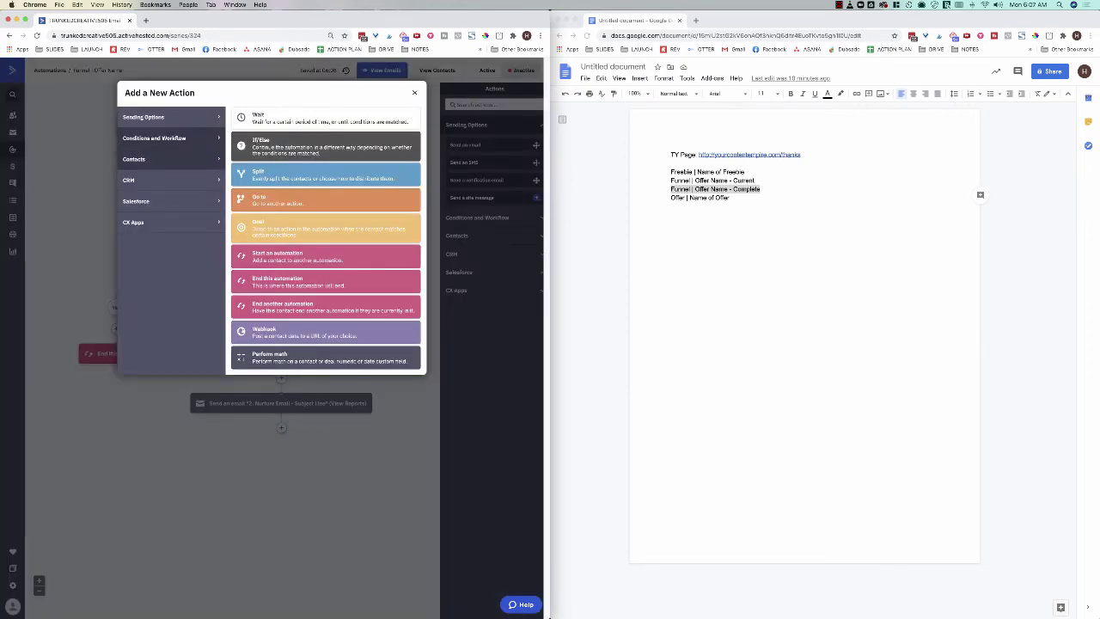
{"action": "left_click", "coordinate": [133, 159]}
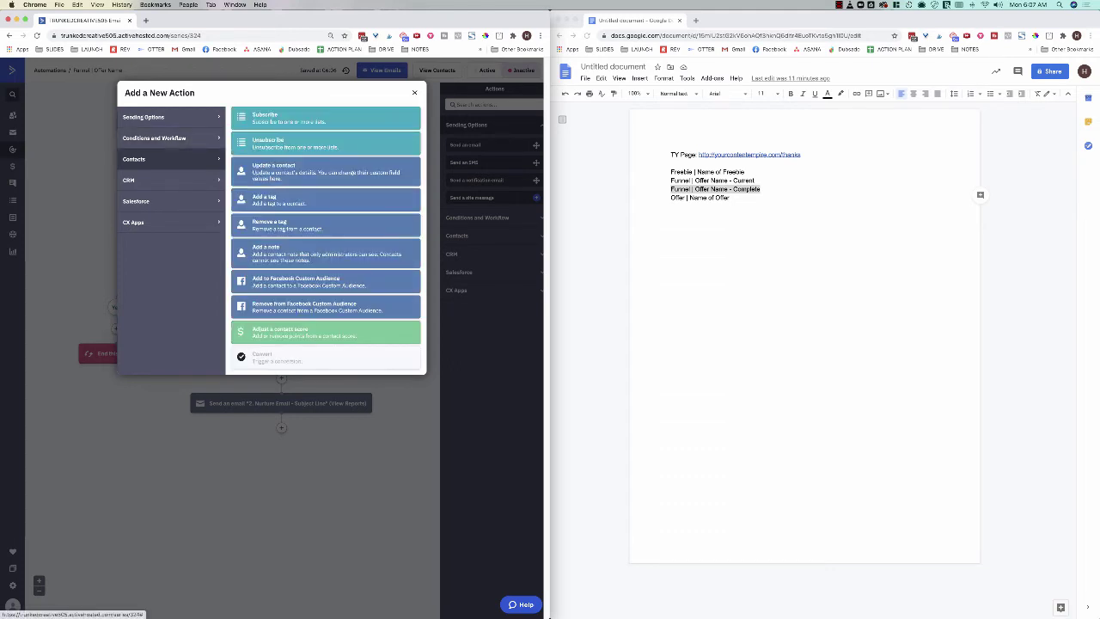
{"action": "left_click", "coordinate": [266, 199]}
{"action": "double_click", "coordinate": [743, 180]}
{"action": "left_click_drag", "start_coordinate": [732, 181], "coordinate": [671, 181]}
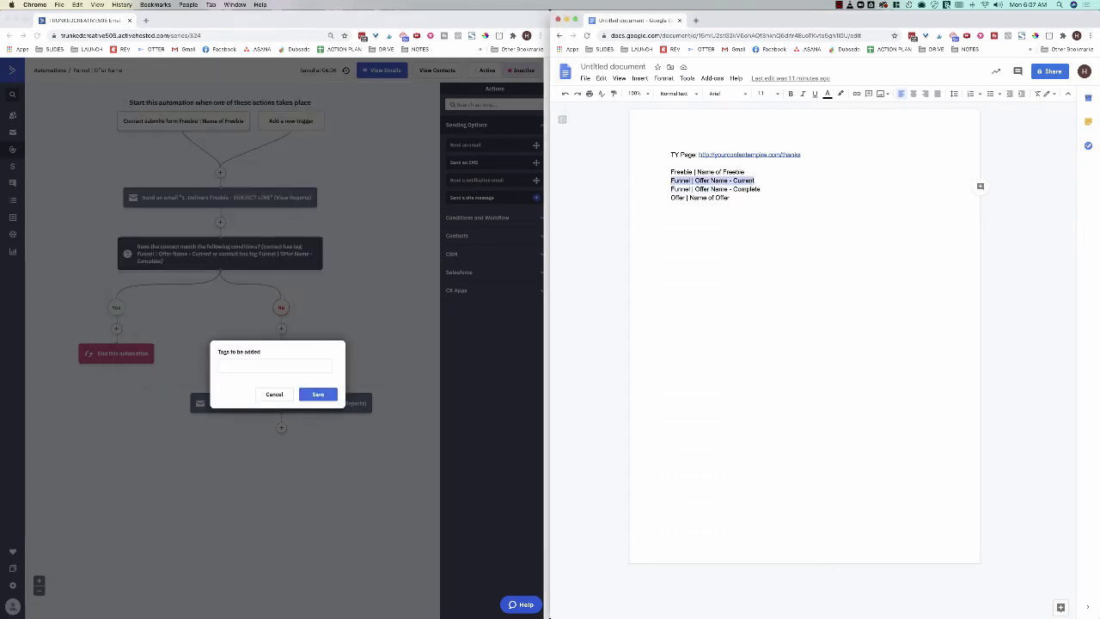
{"action": "key", "text": "super+c"}
{"action": "key", "text": "super+grave"}
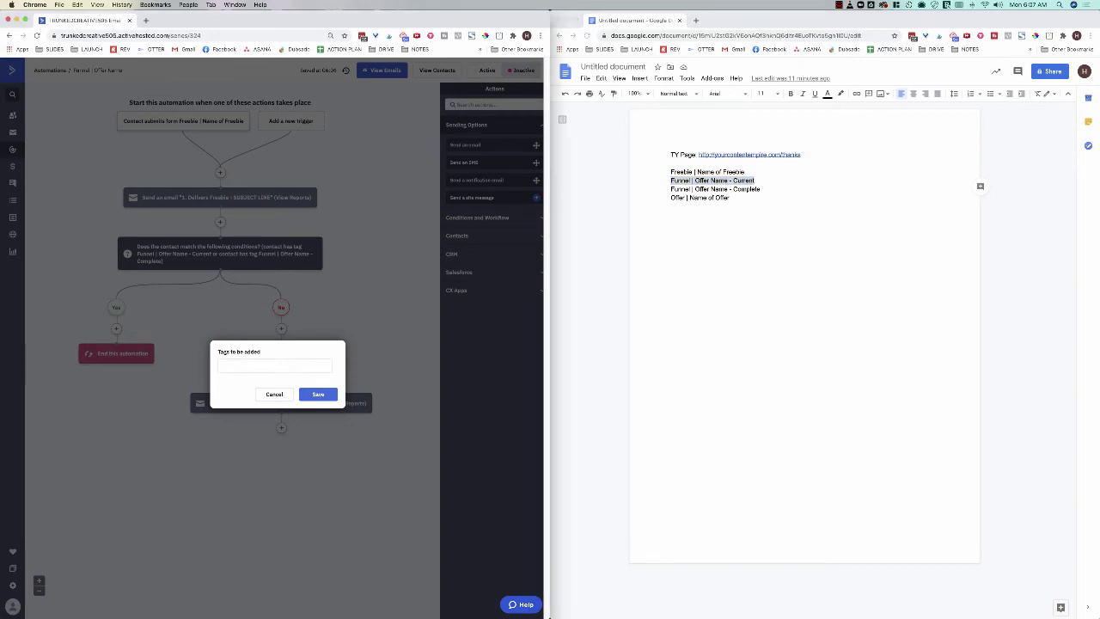
{"action": "key", "text": "super+v"}
{"action": "key", "text": "Return"}
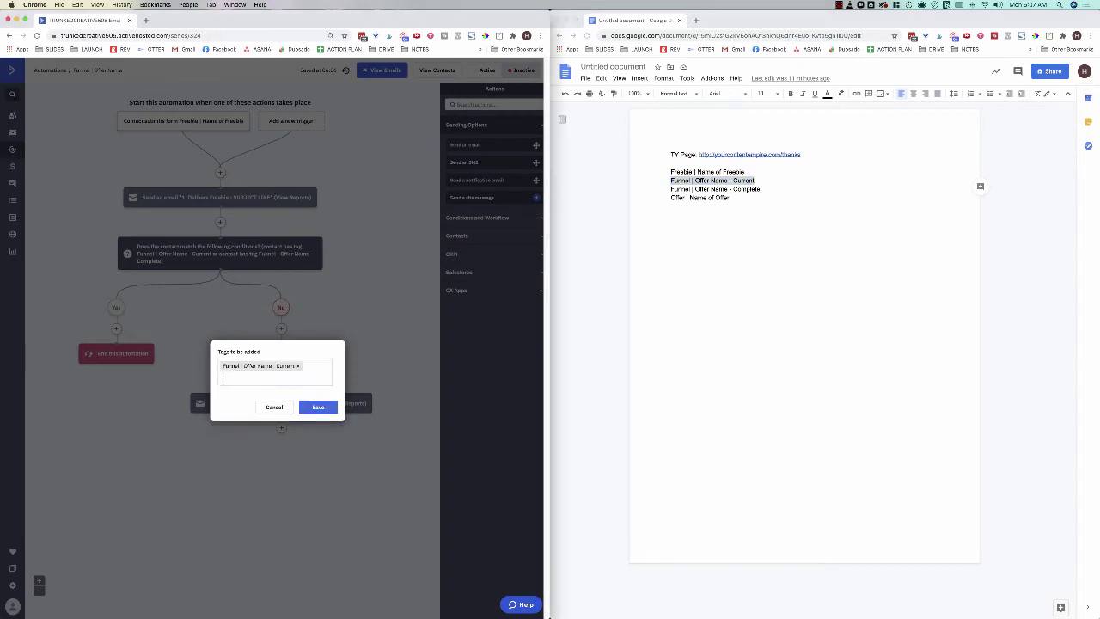
{"action": "left_click", "coordinate": [318, 407]}
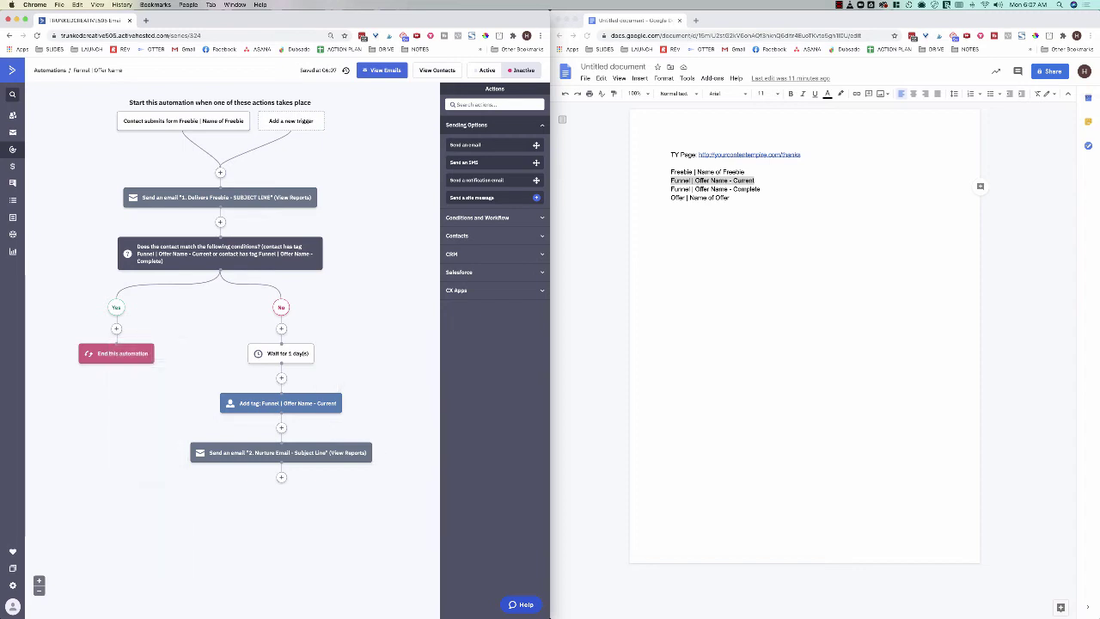
Step: Add a 1-day wait step at the end of the No branch
{"action": "left_click", "coordinate": [281, 477]}
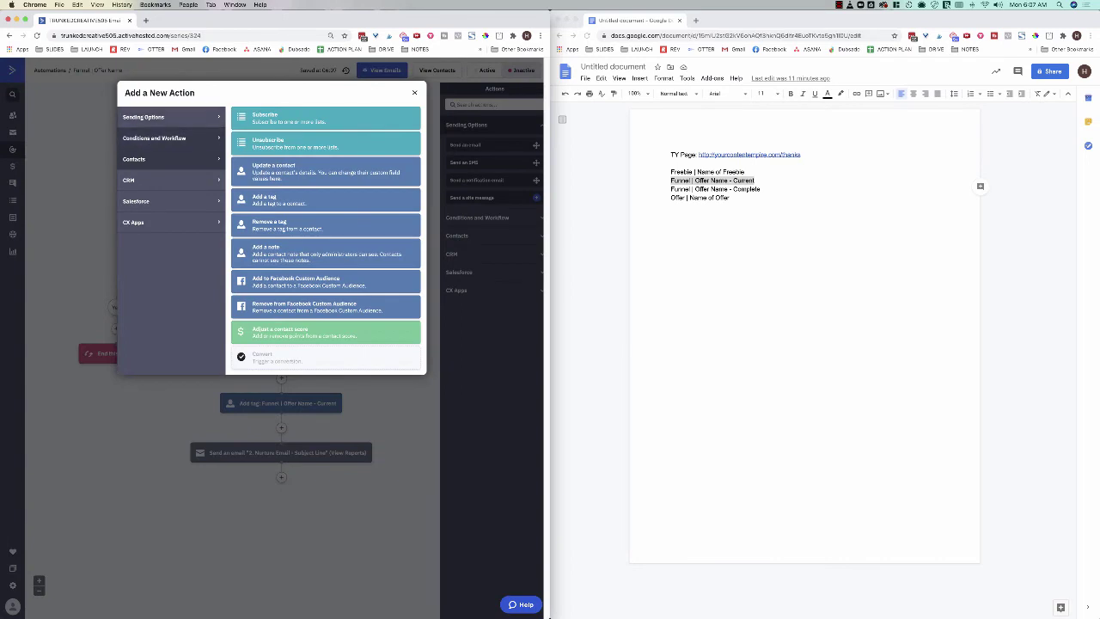
{"action": "left_click", "coordinate": [155, 138]}
{"action": "left_click", "coordinate": [318, 117]}
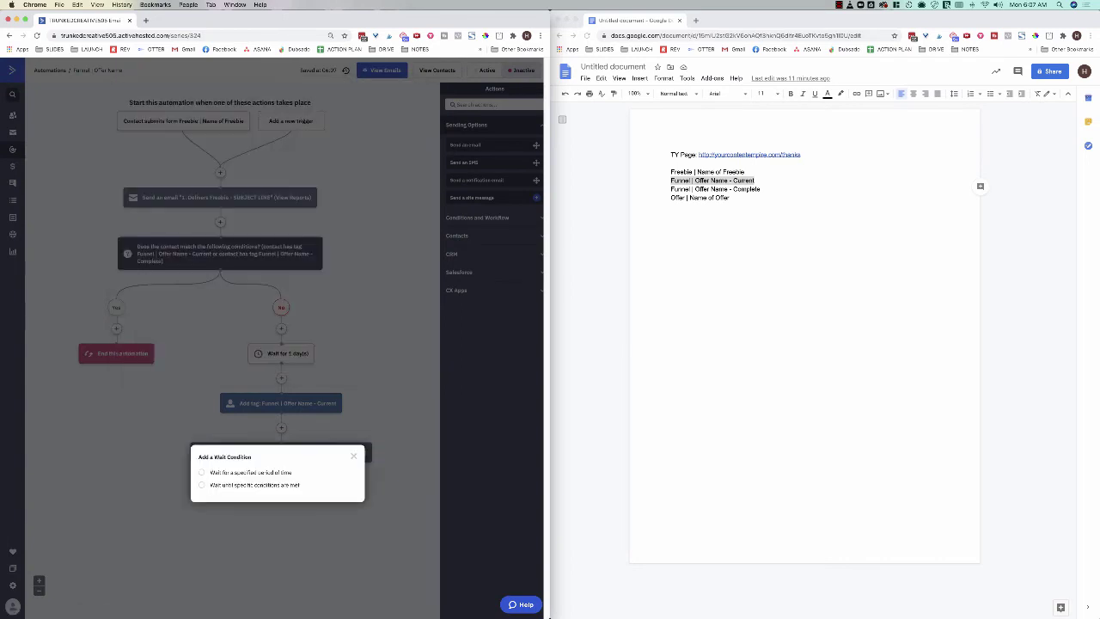
{"action": "left_click", "coordinate": [203, 473]}
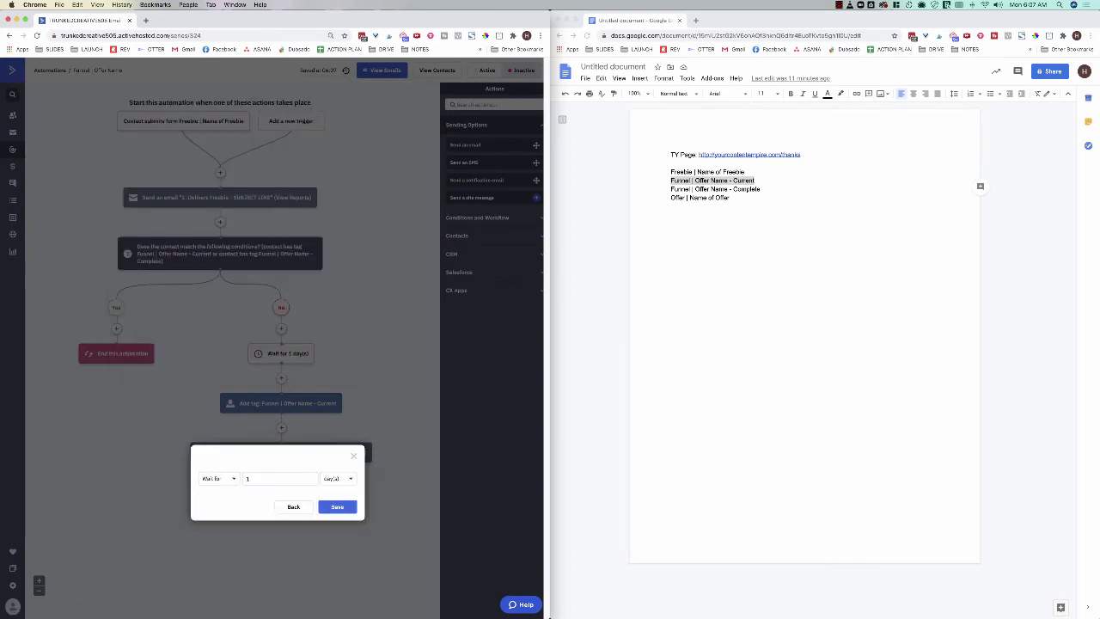
{"action": "left_click", "coordinate": [336, 506]}
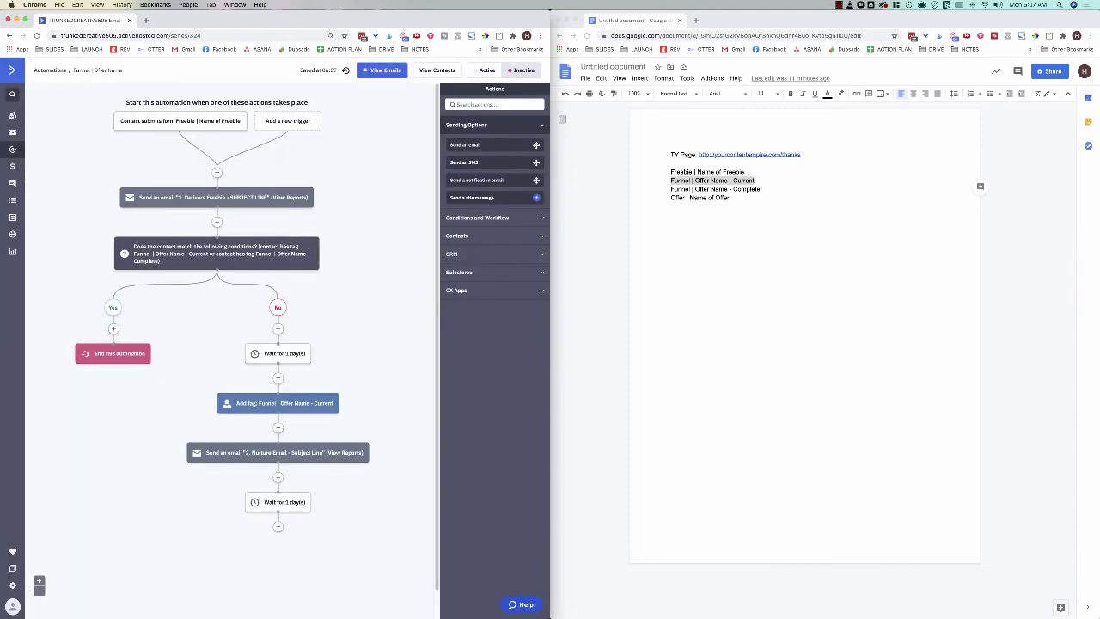
Step: Follow the wait with a step sending '2. Nurture Email - Subject Line'
{"action": "left_click", "coordinate": [277, 527]}
{"action": "left_click", "coordinate": [163, 117]}
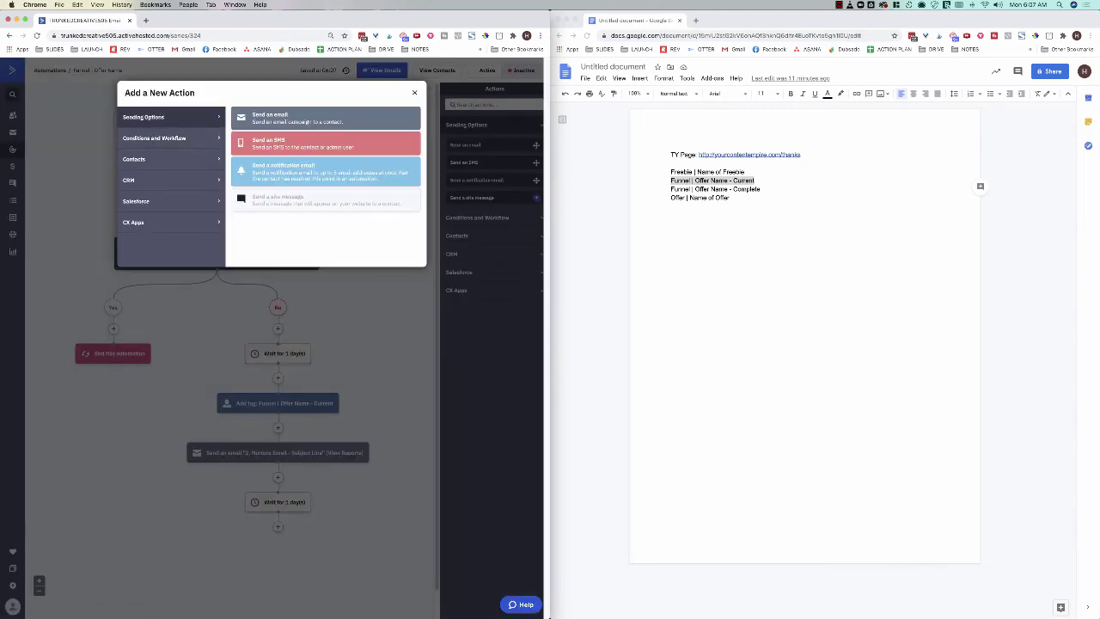
{"action": "left_click", "coordinate": [283, 120]}
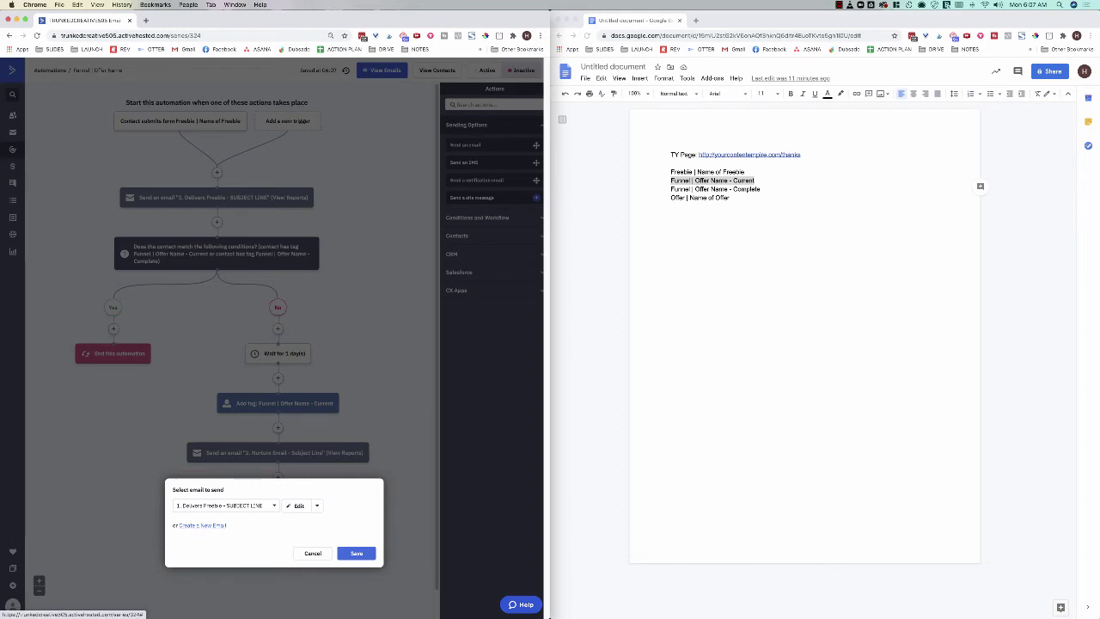
{"action": "left_click", "coordinate": [225, 505]}
{"action": "left_click", "coordinate": [214, 534]}
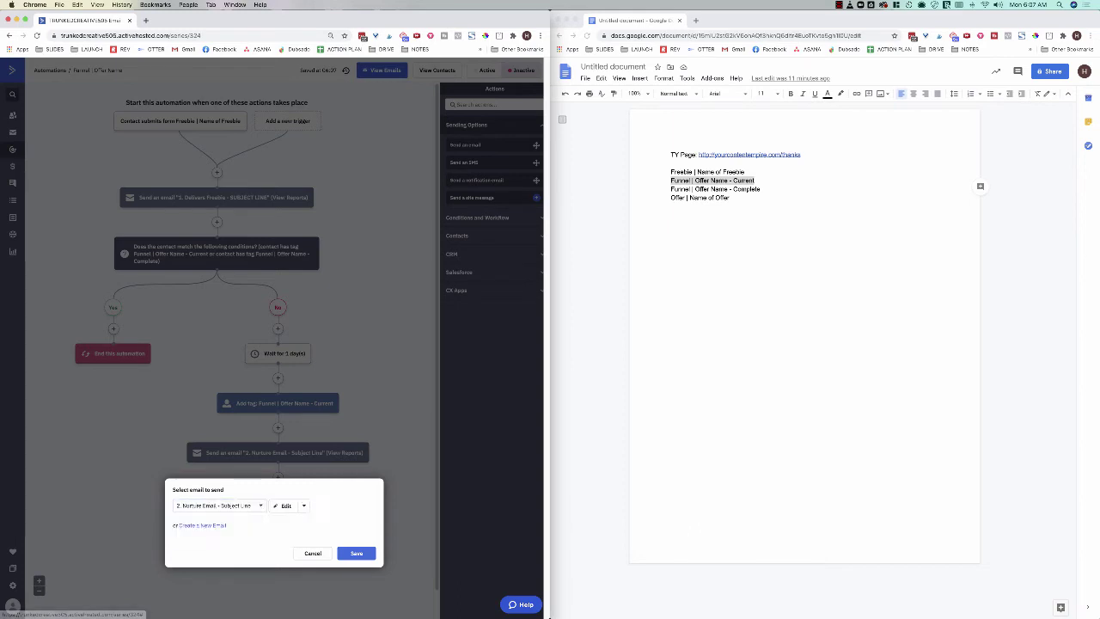
{"action": "left_click", "coordinate": [357, 553]}
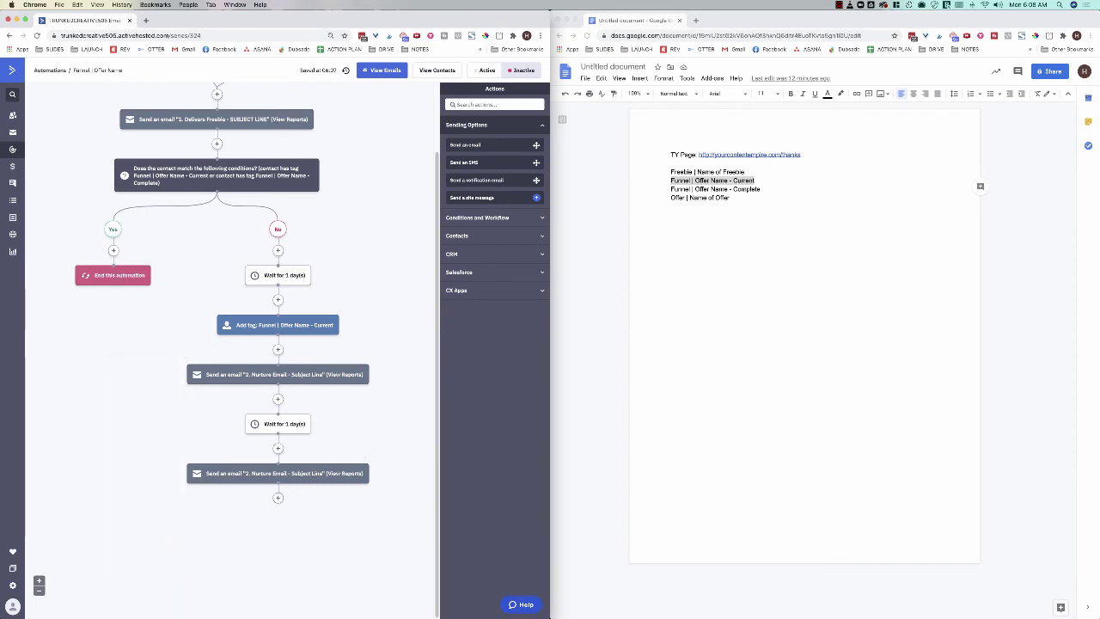
Step: Add an If/Else condition checking whether the tag 'Offer | Name of Offer' exists
{"action": "left_click", "coordinate": [278, 497]}
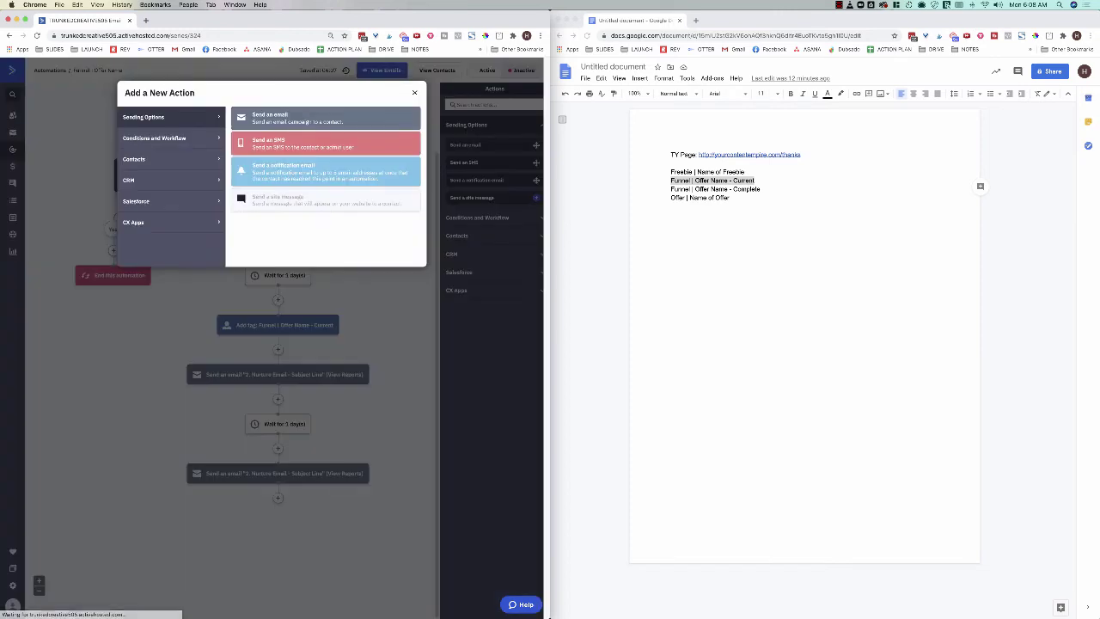
{"action": "left_click", "coordinate": [154, 138]}
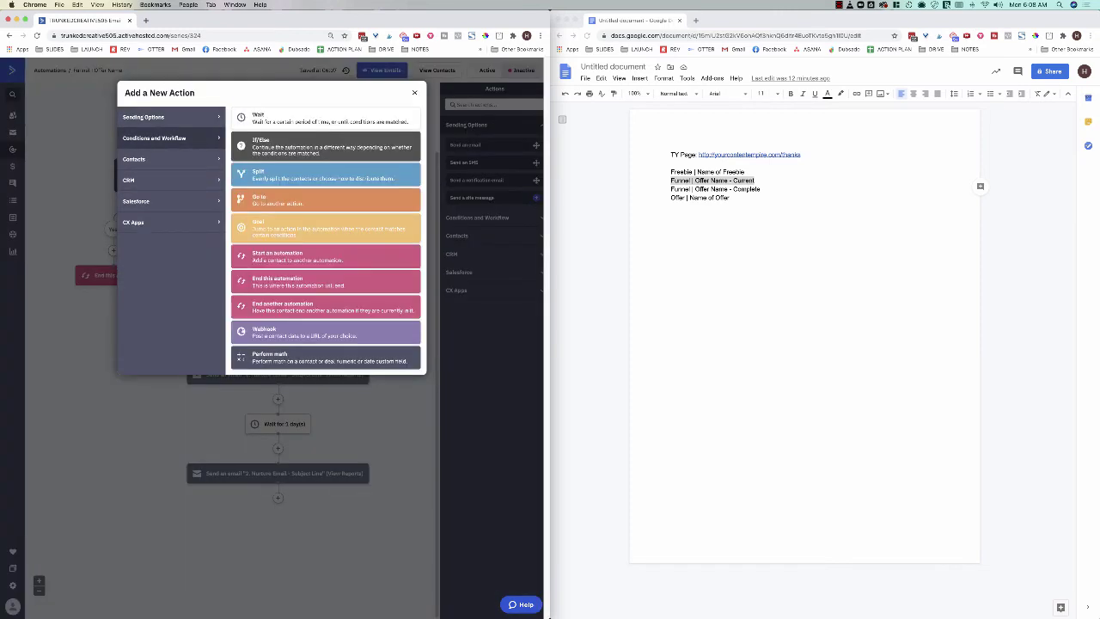
{"action": "left_click", "coordinate": [326, 174]}
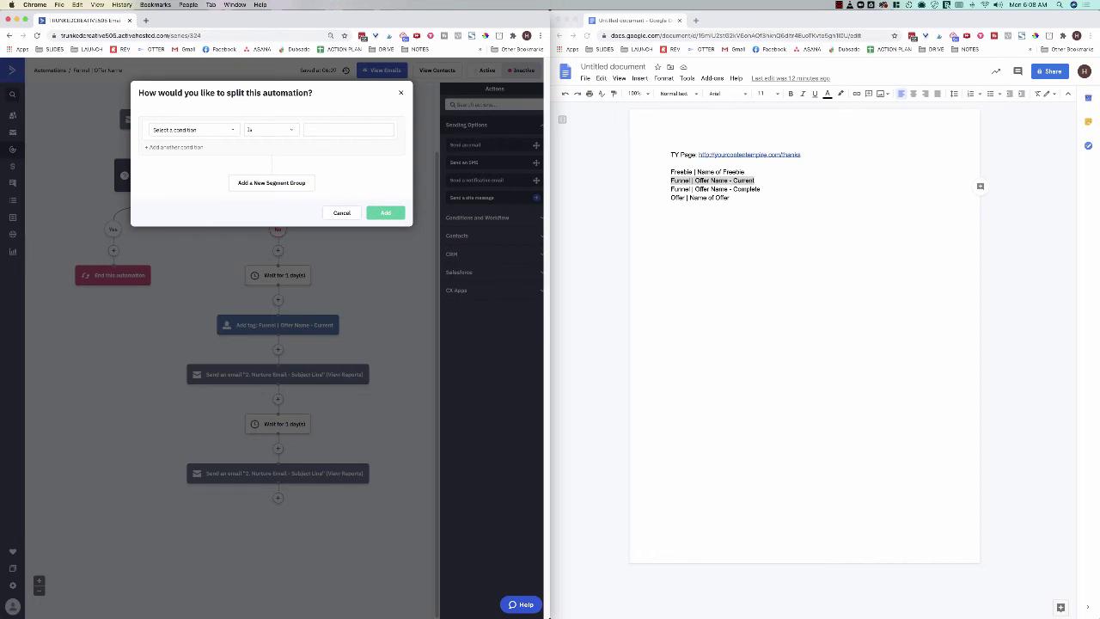
{"action": "left_click", "coordinate": [744, 200]}
{"action": "left_click_drag", "start_coordinate": [730, 198], "coordinate": [670, 199]}
{"action": "key", "text": "super+c"}
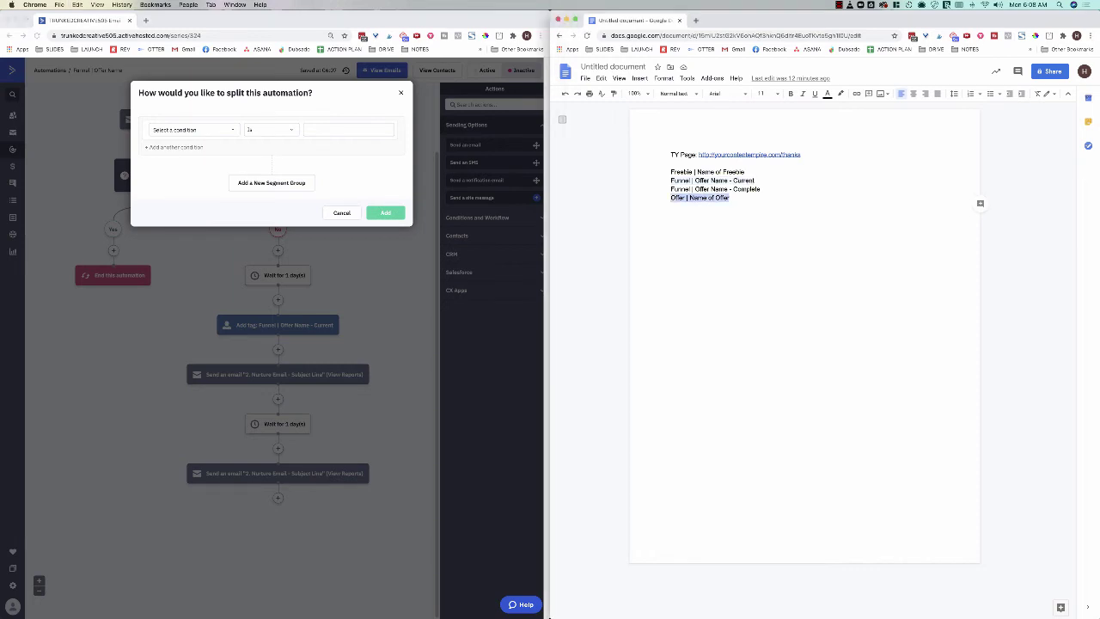
{"action": "left_click", "coordinate": [194, 129]}
{"action": "left_click", "coordinate": [194, 130]}
{"action": "left_click", "coordinate": [163, 235]}
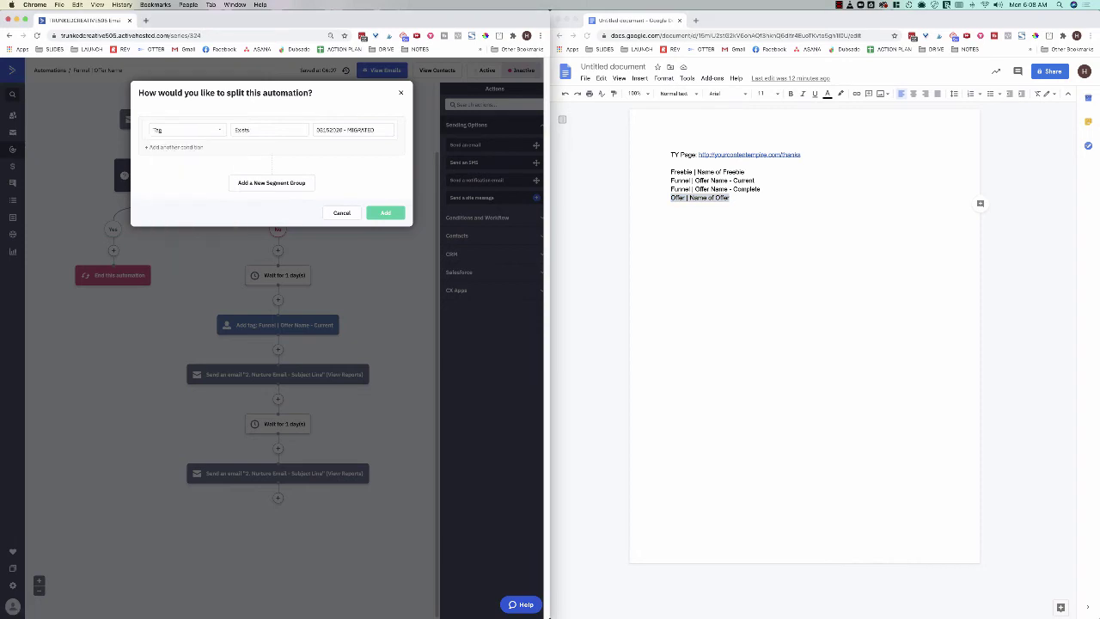
{"action": "left_click", "coordinate": [353, 130]}
{"action": "key", "text": "super+v"}
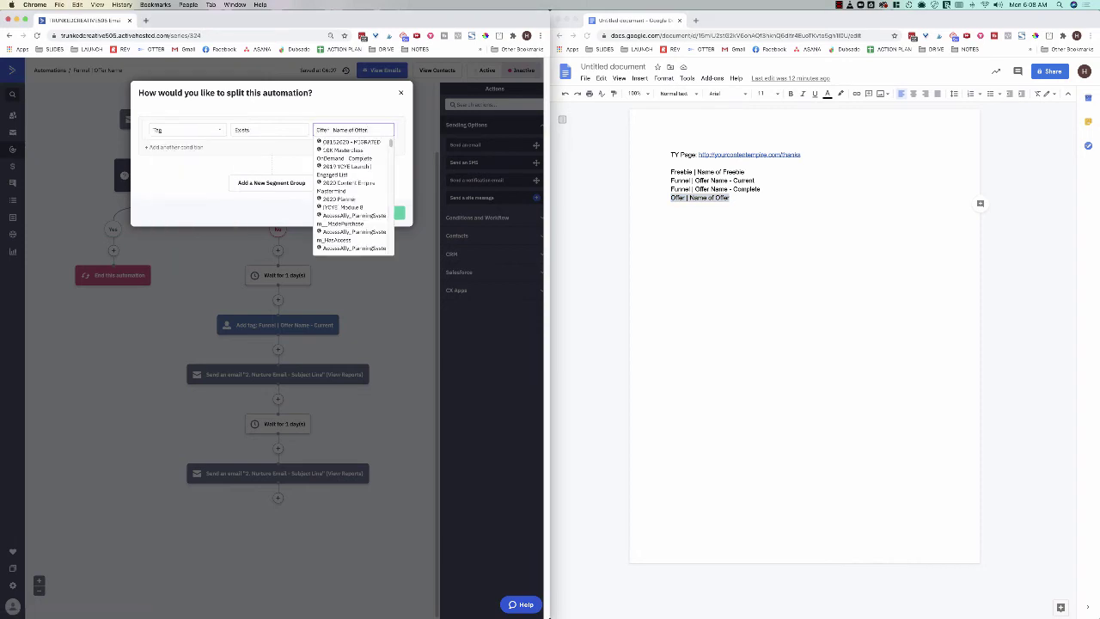
{"action": "key", "text": "Return"}
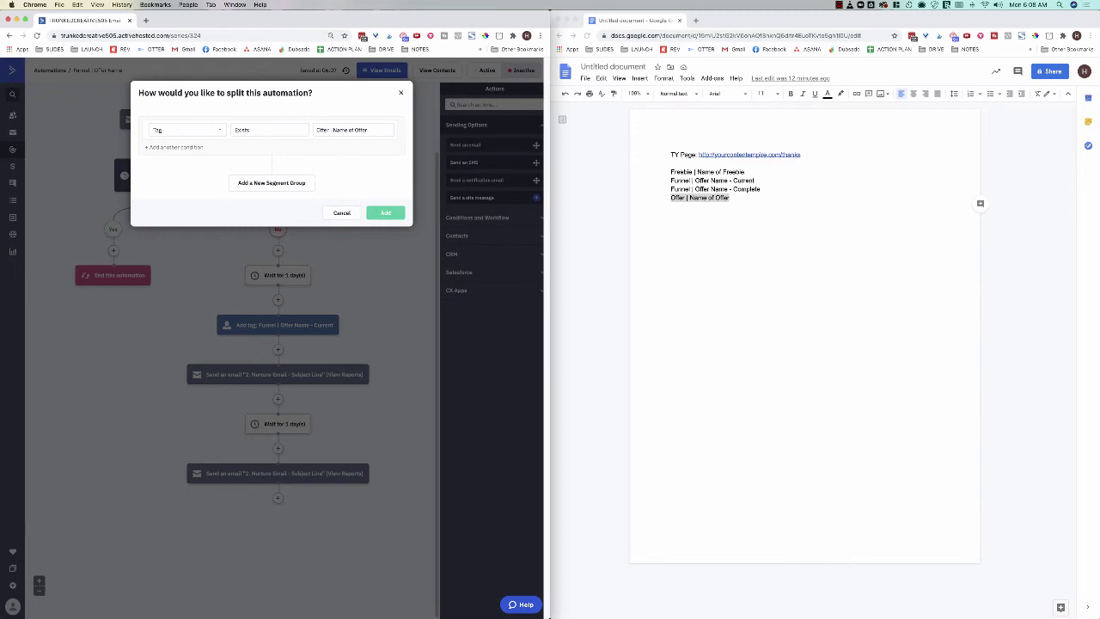
{"action": "left_click", "coordinate": [385, 212]}
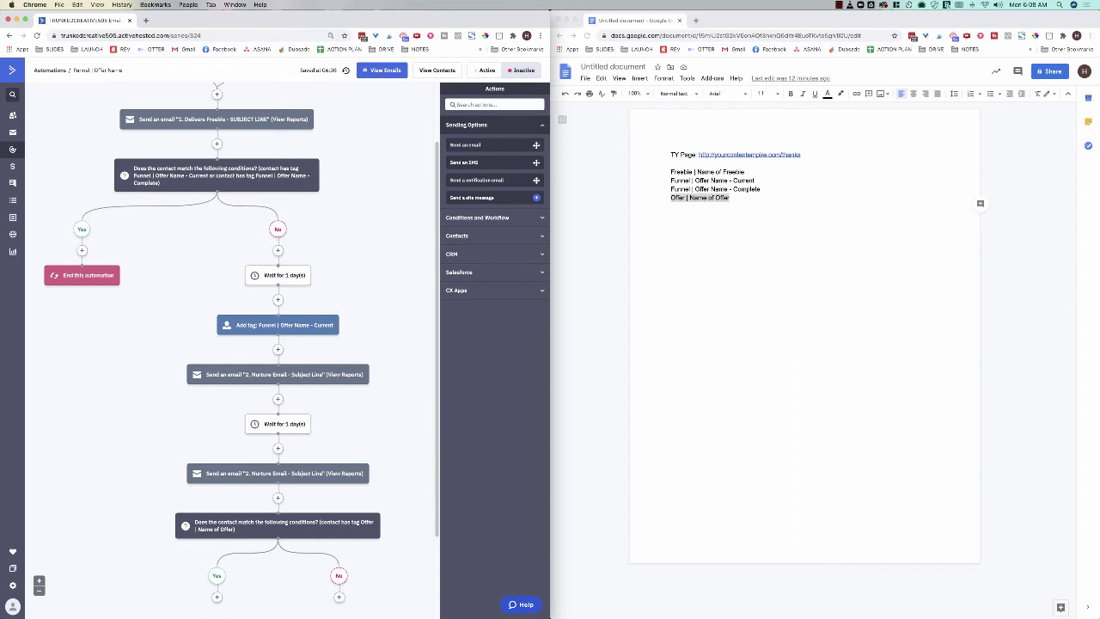
Step: End the automation on the condition's Yes branch
{"action": "scroll", "coordinate": [241, 343], "scroll_direction": "down", "scroll_amount": 2}
{"action": "mouse_move", "coordinate": [375, 305]}
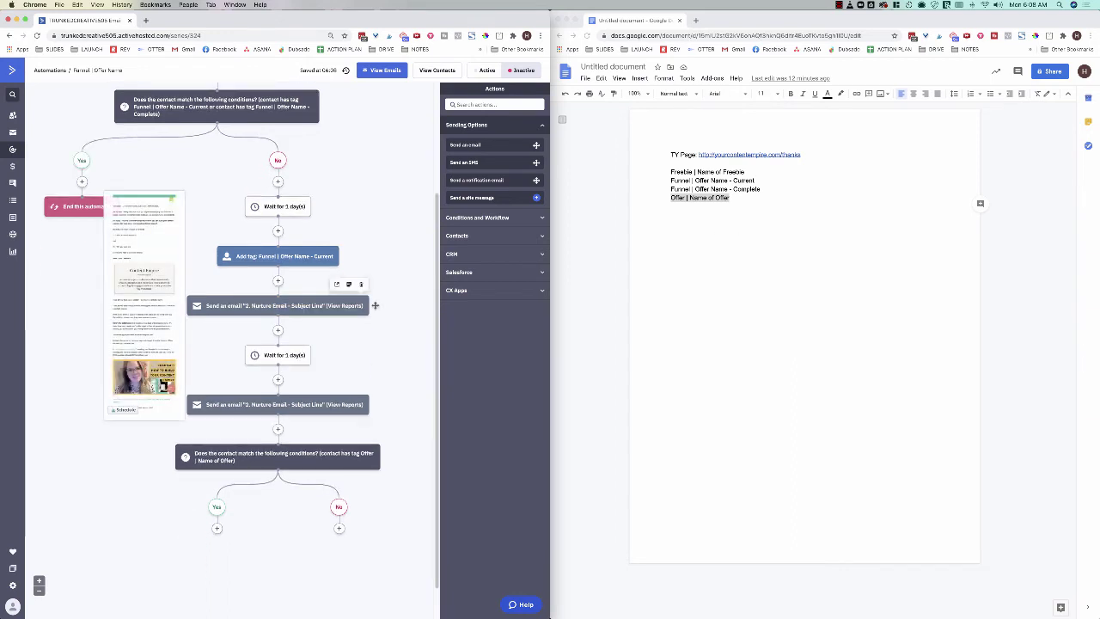
{"action": "scroll", "coordinate": [374, 305], "scroll_direction": "down", "scroll_amount": 1}
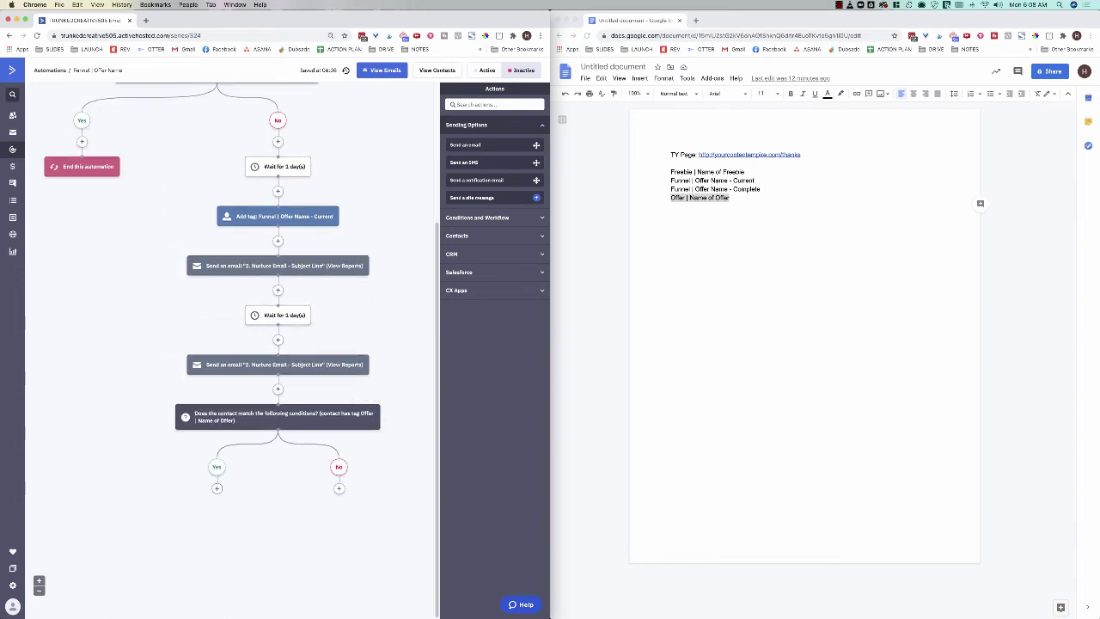
{"action": "left_click", "coordinate": [216, 488]}
{"action": "left_click", "coordinate": [325, 282]}
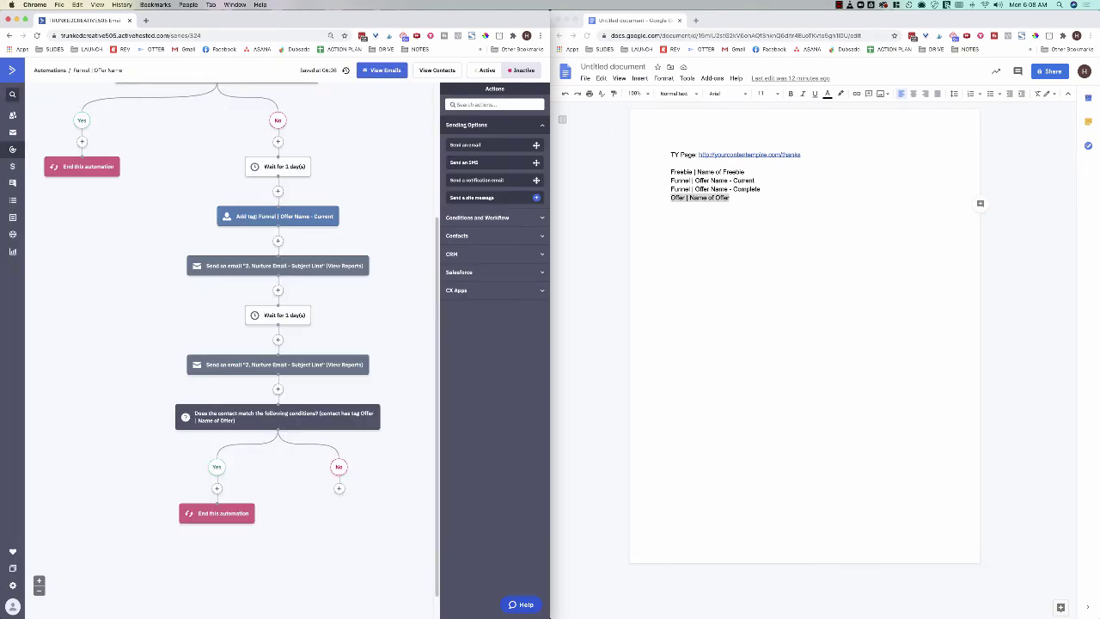
Step: Add a 1-day wait under the No branch
{"action": "left_click", "coordinate": [339, 459]}
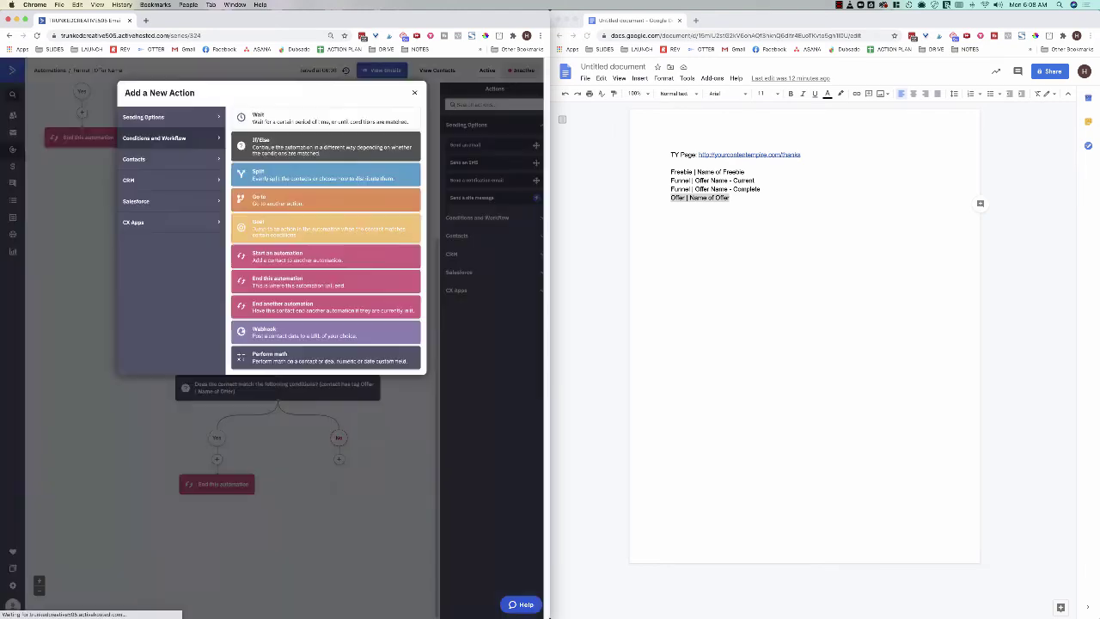
{"action": "left_click", "coordinate": [325, 118]}
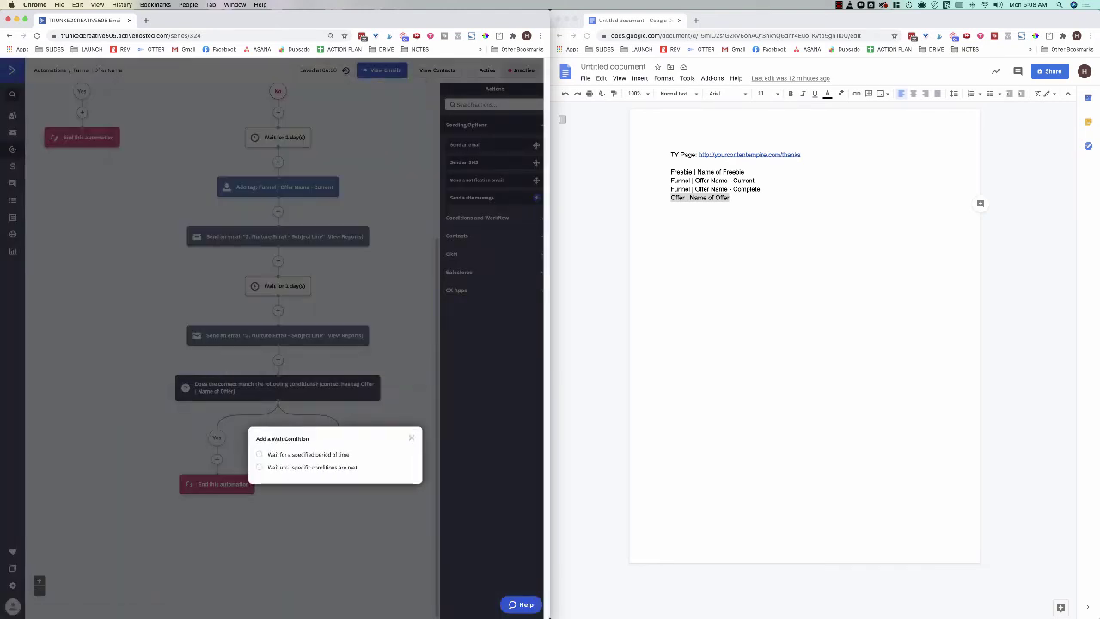
{"action": "left_click", "coordinate": [259, 453]}
{"action": "left_click", "coordinate": [393, 489]}
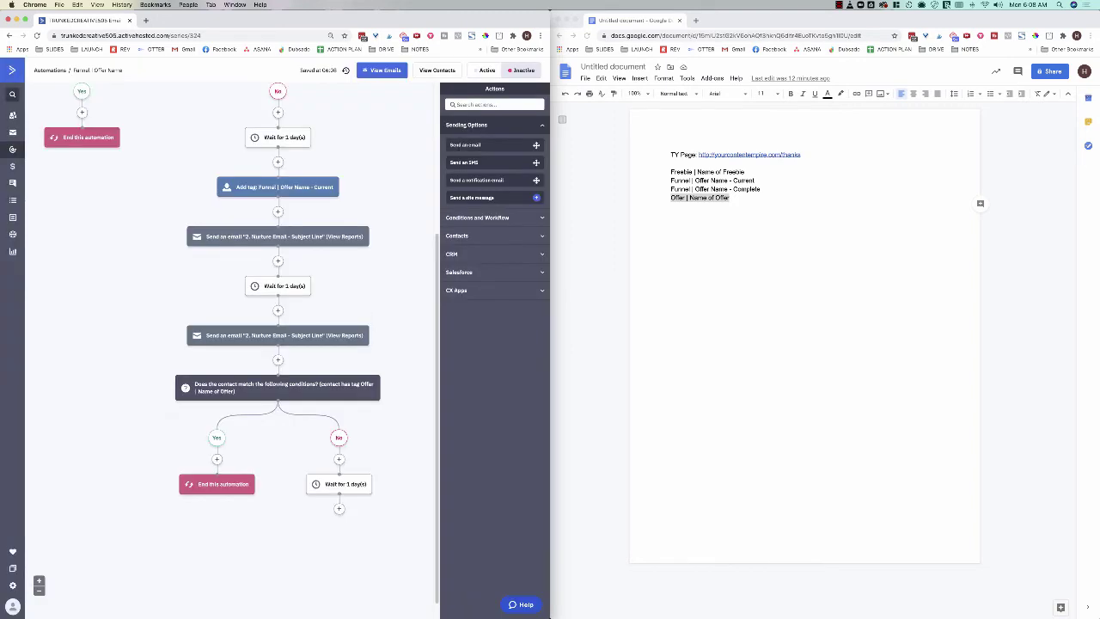
Step: Add a send-email step with a new email named '5. Sales Email - Subject Line'
{"action": "left_click", "coordinate": [338, 487]}
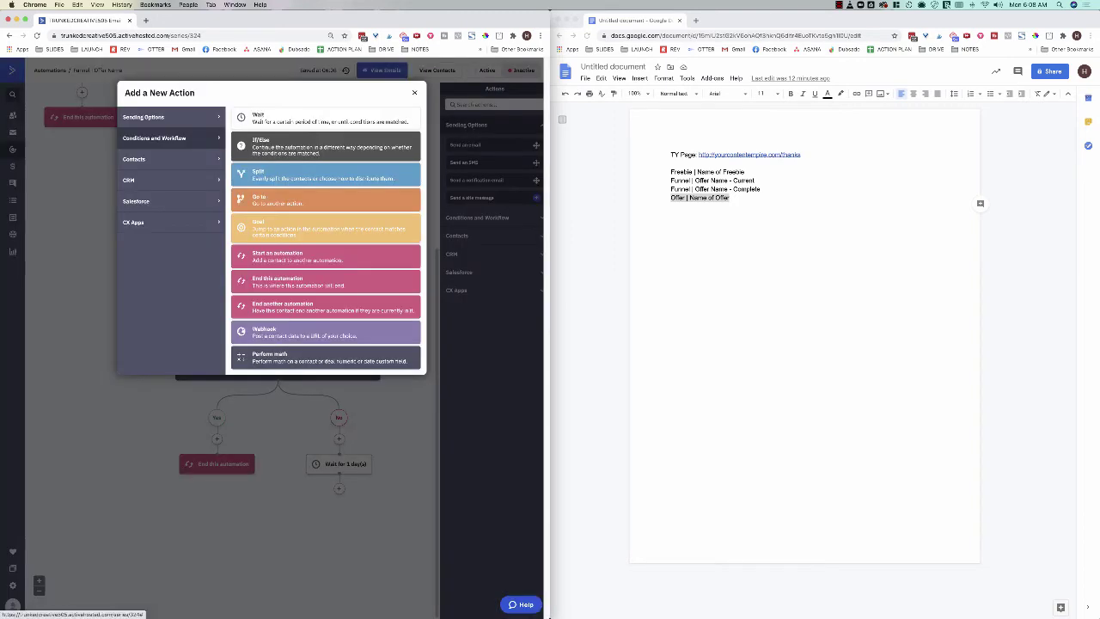
{"action": "left_click", "coordinate": [142, 117]}
{"action": "left_click", "coordinate": [270, 118]}
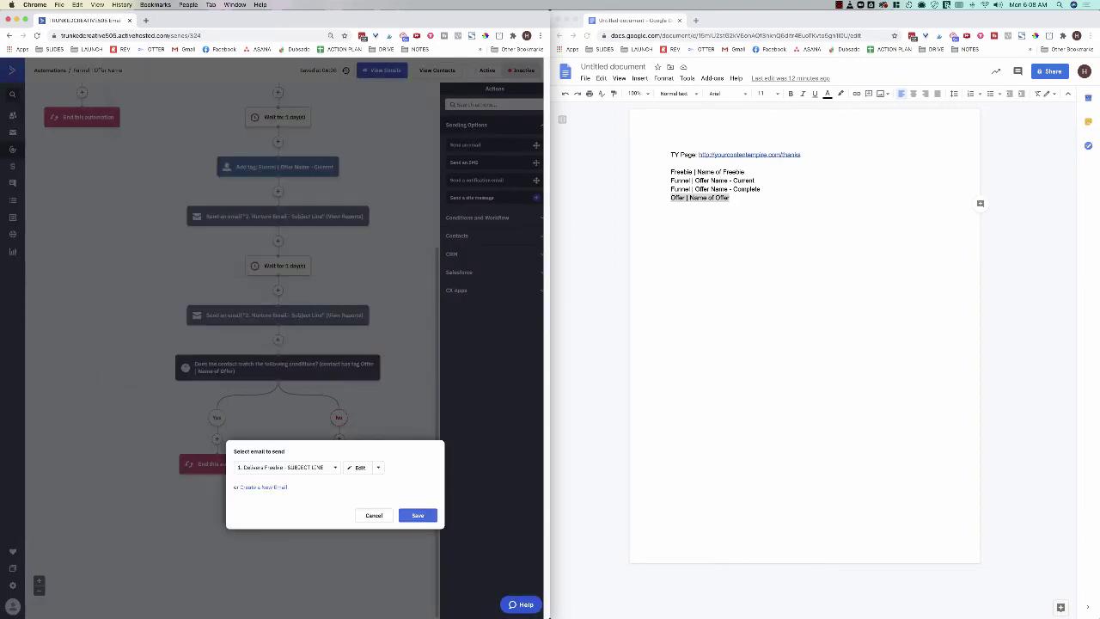
{"action": "left_click", "coordinate": [260, 487]}
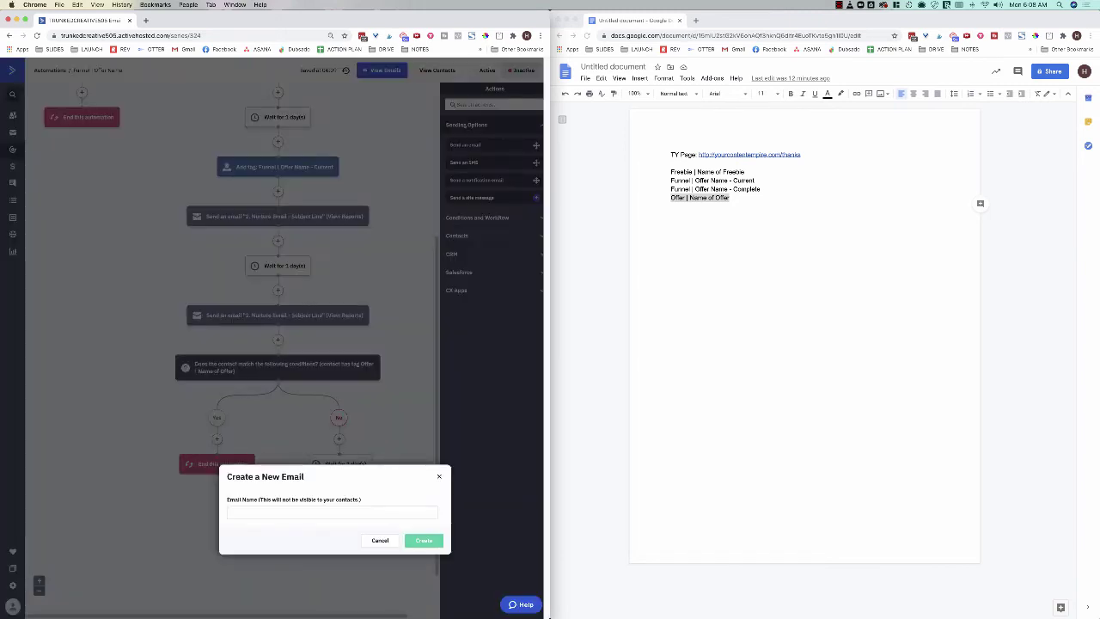
{"action": "type", "text": "S"}
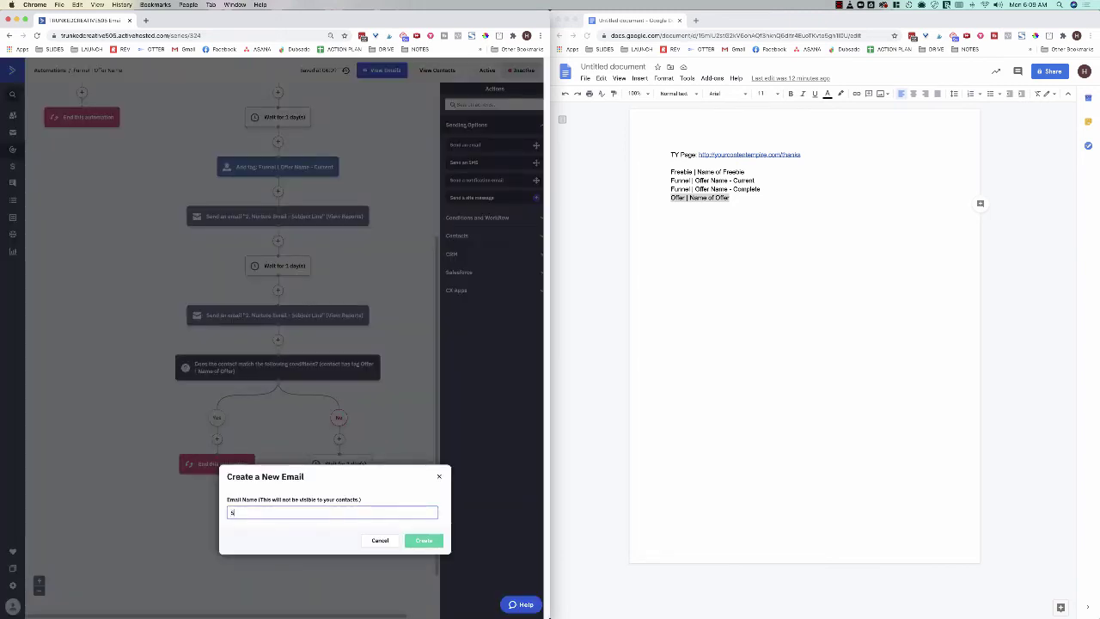
{"action": "type", "text": ". Sales Email - Subject Line"}
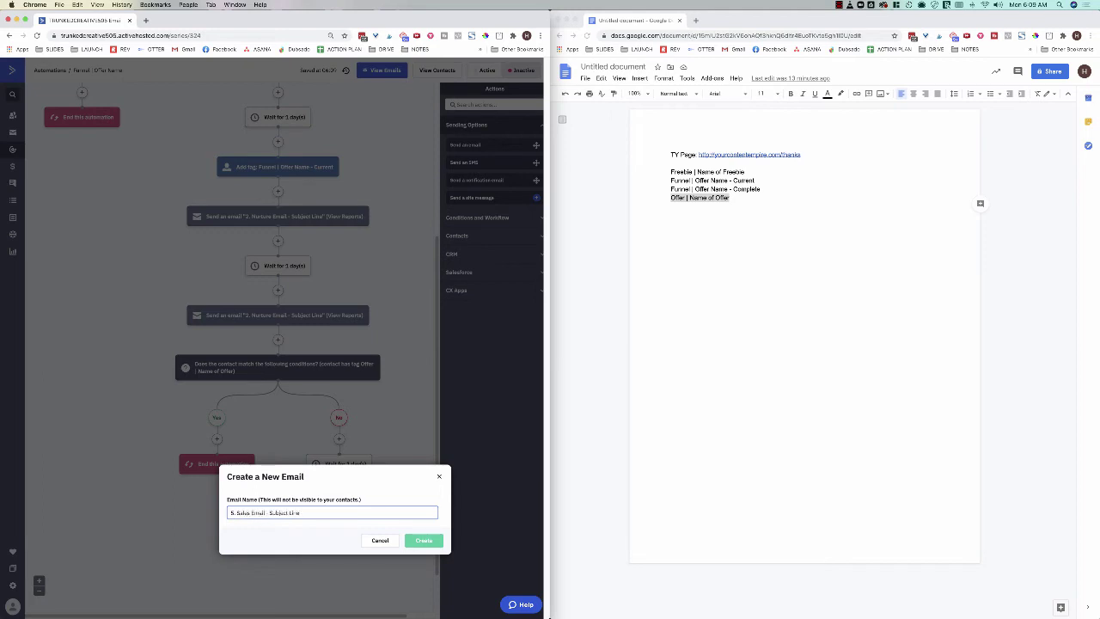
{"action": "left_click_drag", "start_coordinate": [269, 513], "coordinate": [300, 513]}
Step: Base the email on a past sales campaign, entering the sender name and subject 'Subject Line'
{"action": "left_click", "coordinate": [424, 540]}
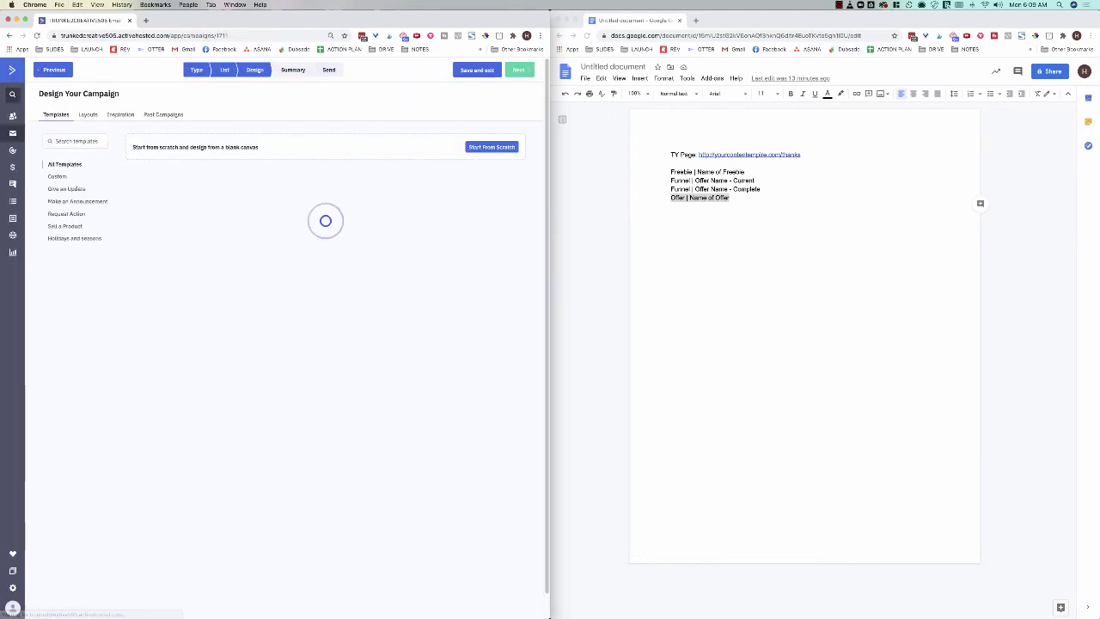
{"action": "left_click", "coordinate": [164, 114]}
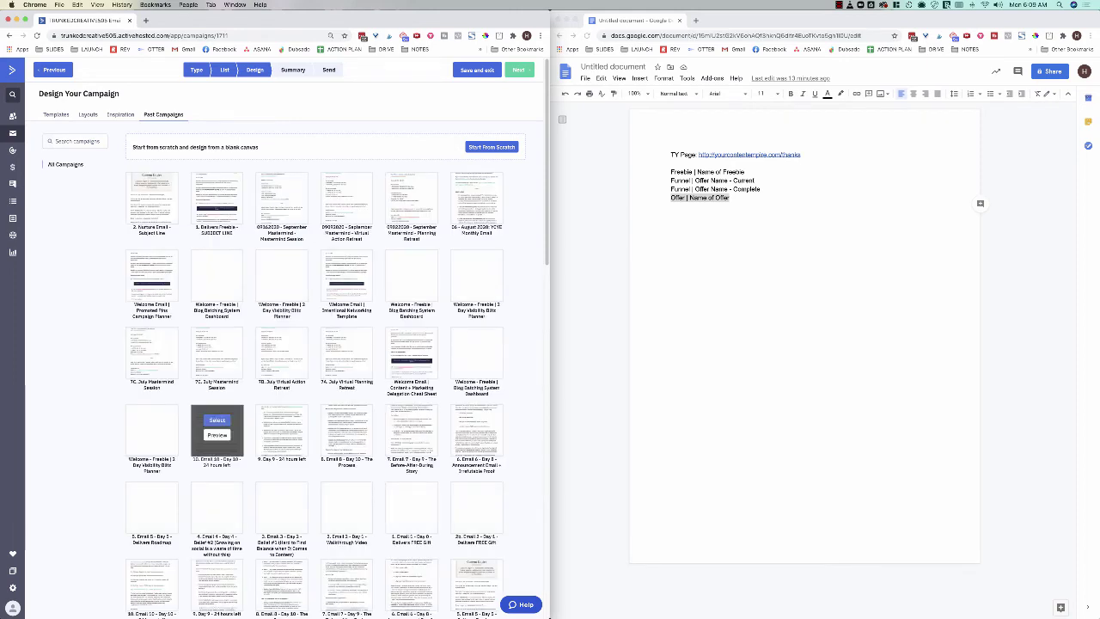
{"action": "left_click", "coordinate": [217, 419]}
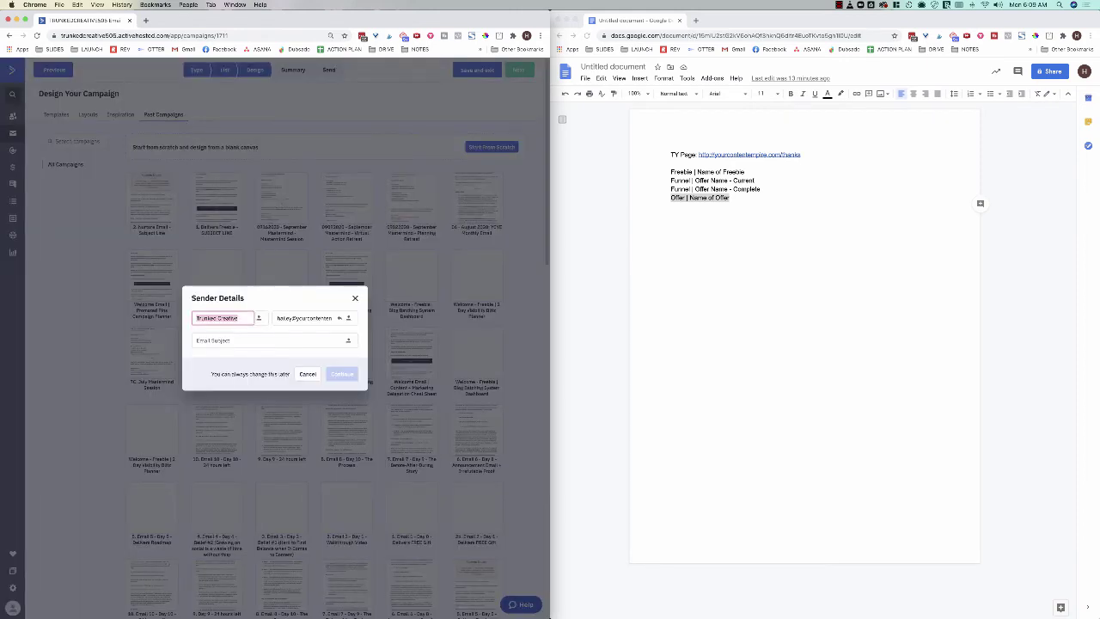
{"action": "type", "text": "Hailey @"}
{"action": "type", "text": " Your Content"}
{"action": "key", "text": "Tab"}
{"action": "key", "text": "Tab"}
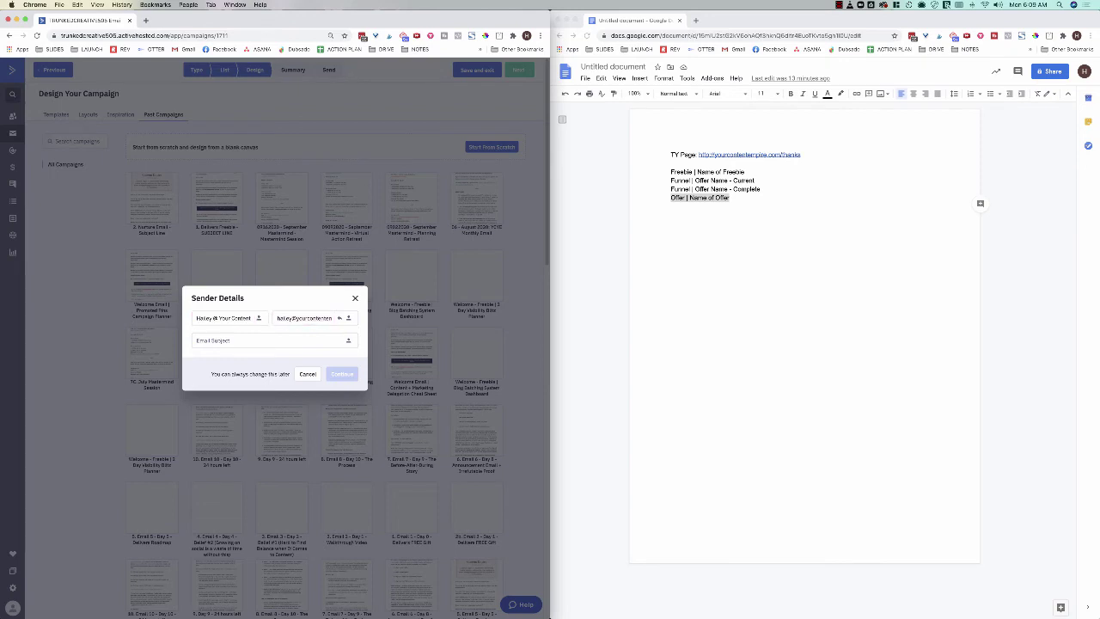
{"action": "type", "text": "Subject Line"}
{"action": "left_click", "coordinate": [342, 376]}
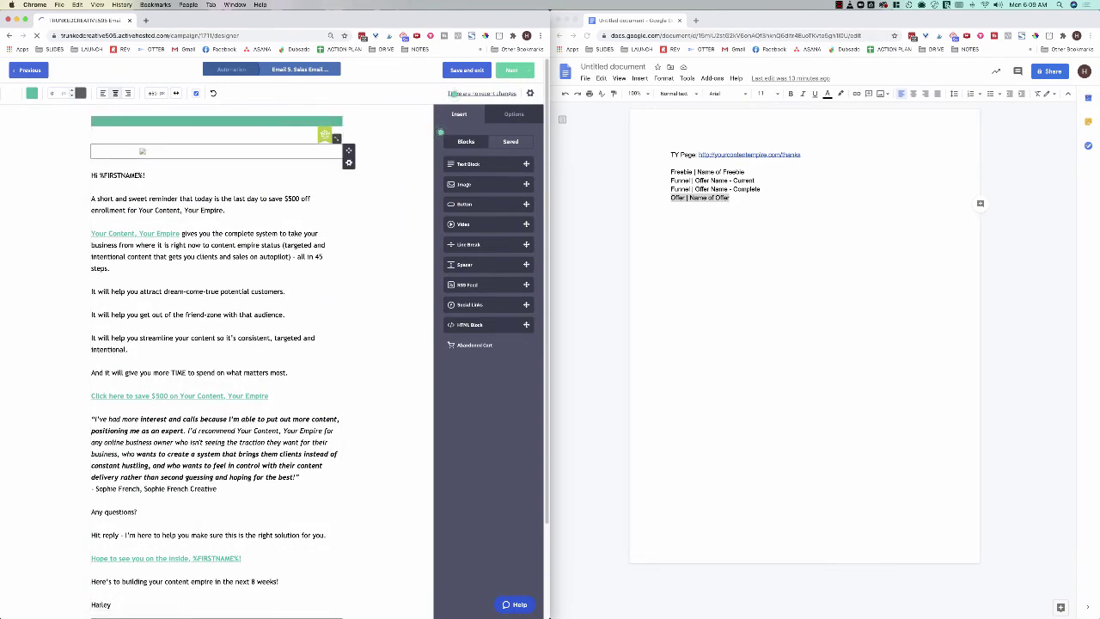
Step: Delete the empty image block and finish the email
{"action": "left_click", "coordinate": [348, 163]}
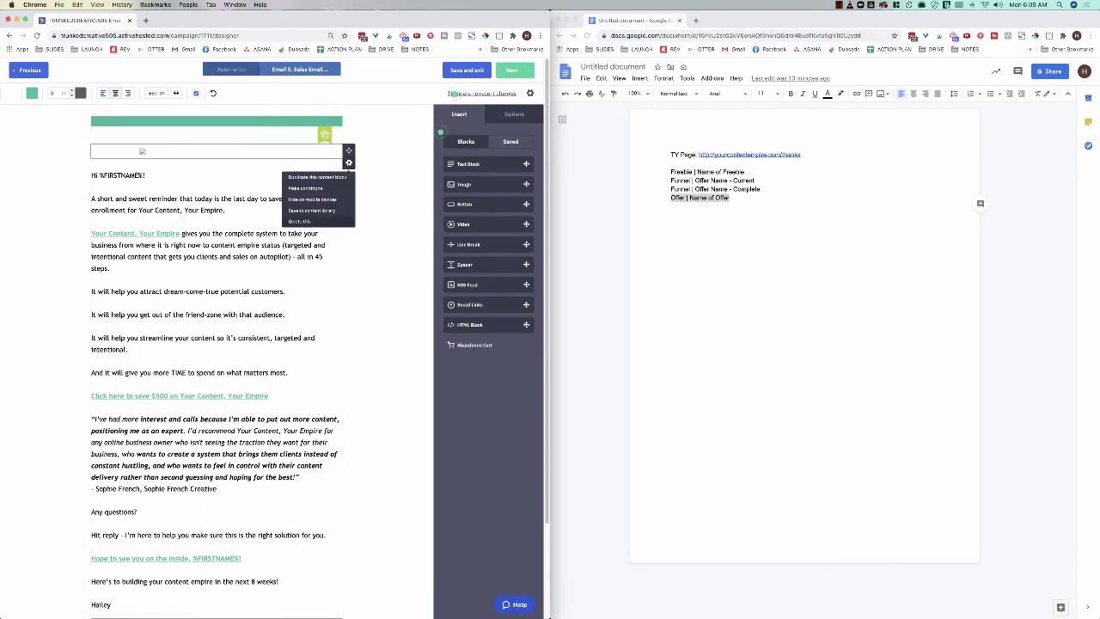
{"action": "left_click", "coordinate": [318, 222]}
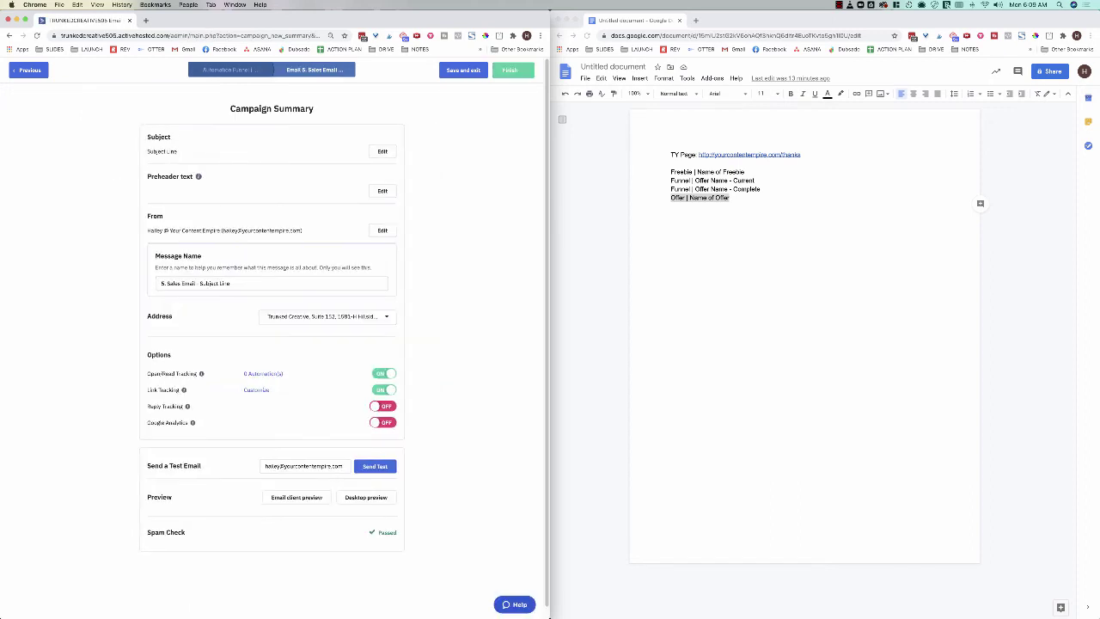
{"action": "left_click", "coordinate": [509, 70]}
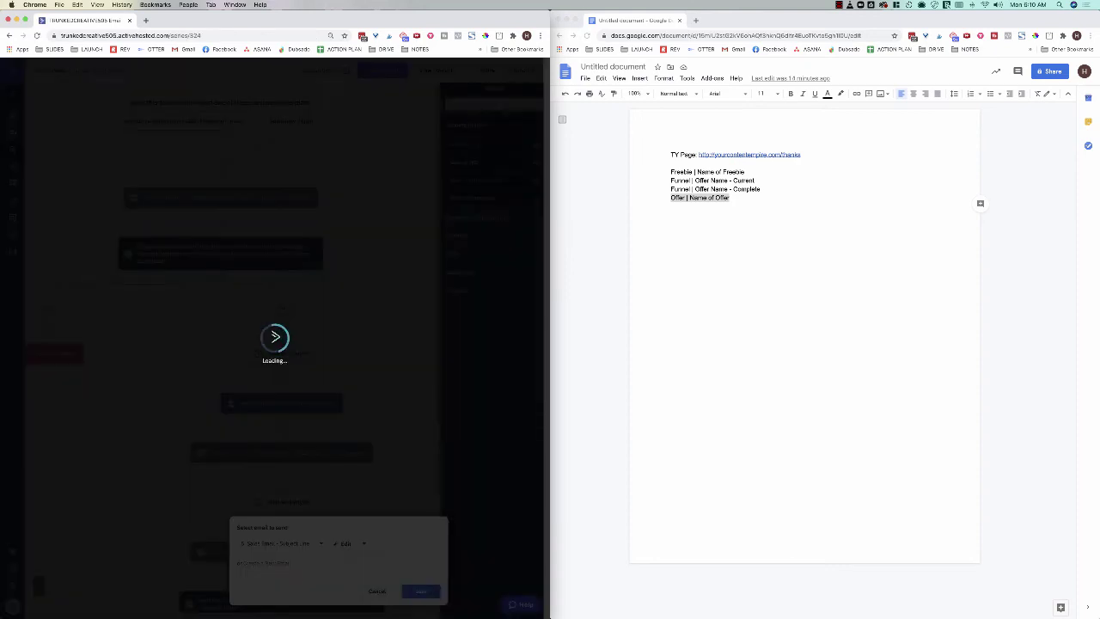
Step: Add a 2-day wait after the sales email
{"action": "scroll", "coordinate": [224, 360], "scroll_direction": "down", "scroll_amount": 7}
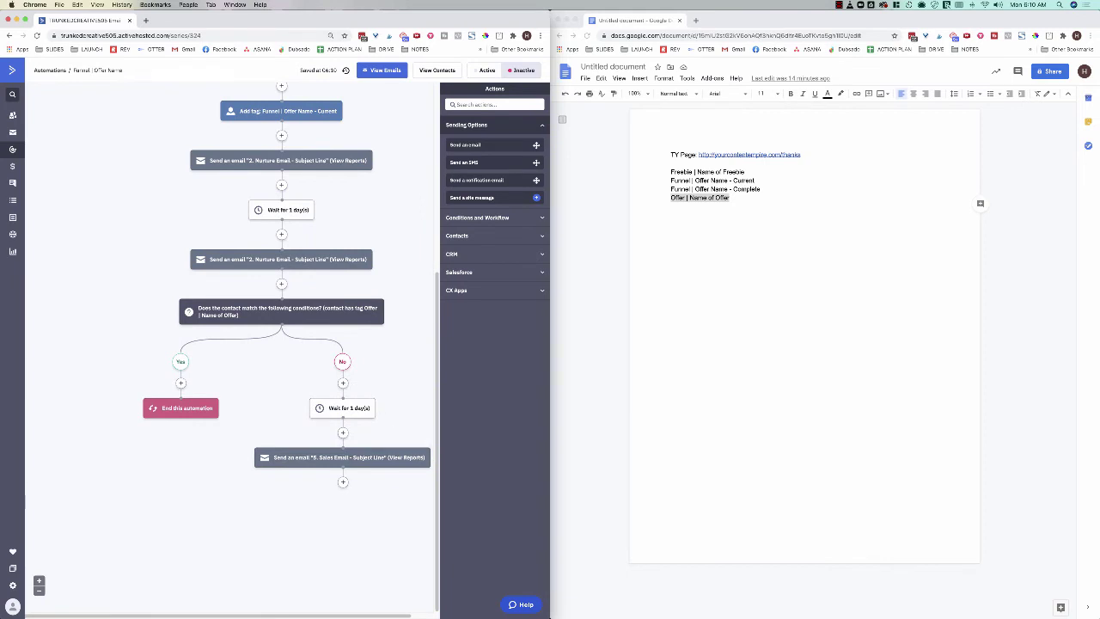
{"action": "left_click", "coordinate": [343, 481]}
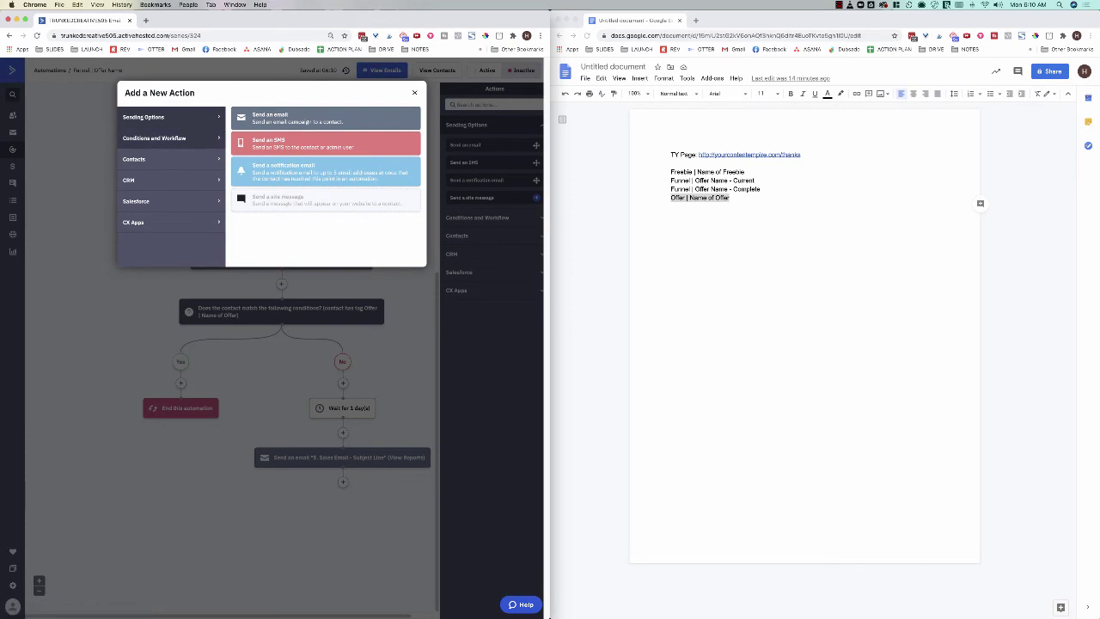
{"action": "left_click", "coordinate": [155, 137]}
{"action": "left_click", "coordinate": [283, 170]}
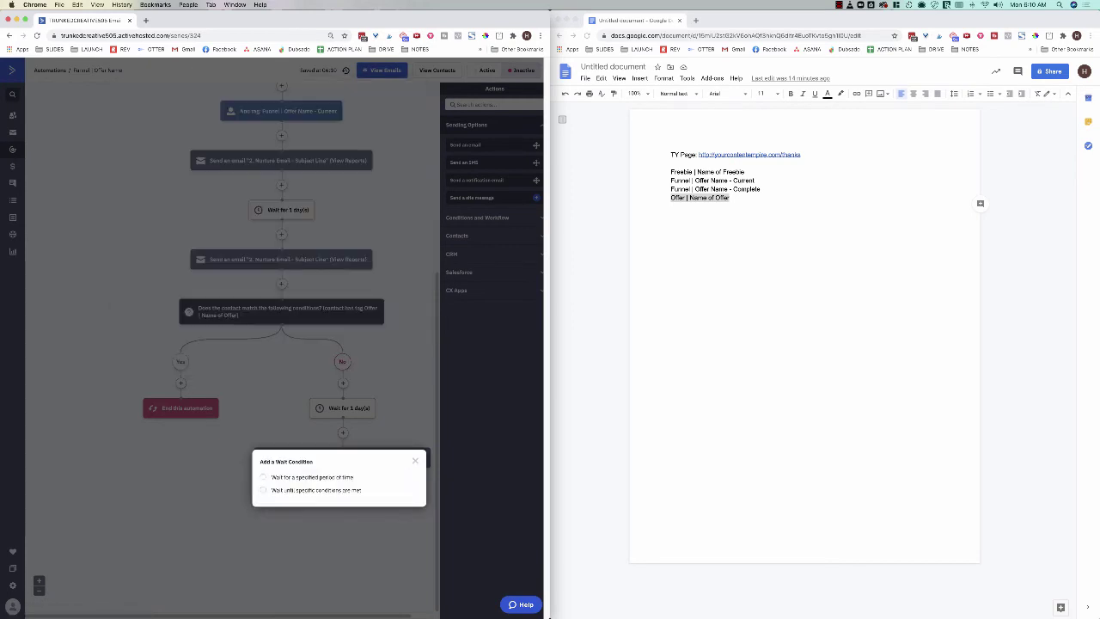
{"action": "left_click", "coordinate": [312, 477]}
{"action": "left_click", "coordinate": [323, 483]}
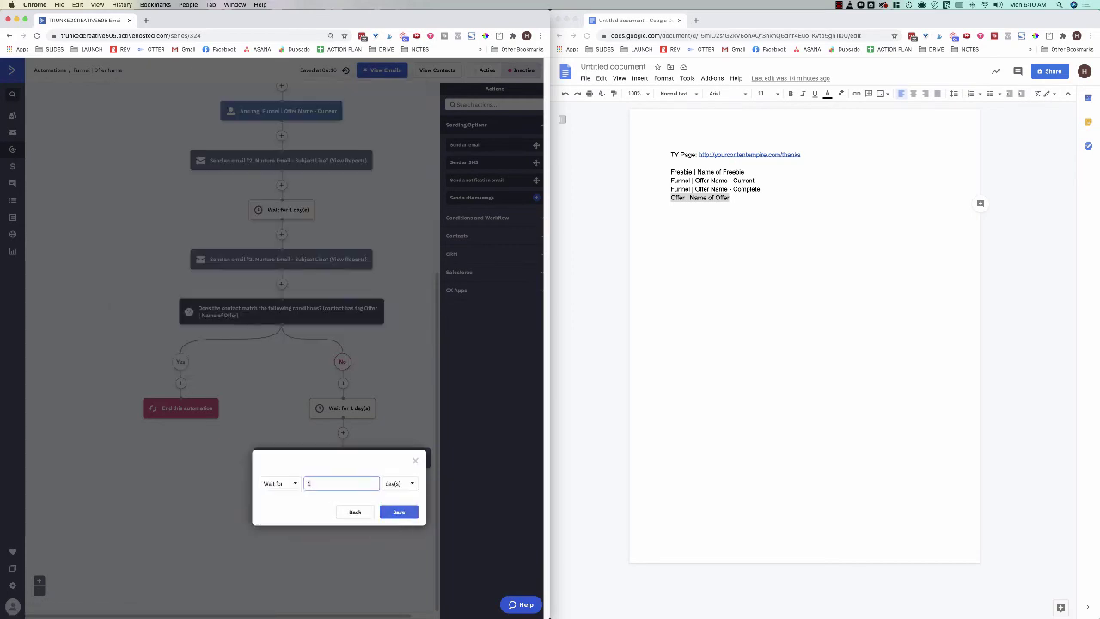
{"action": "type", "text": "2"}
{"action": "left_click", "coordinate": [399, 512]}
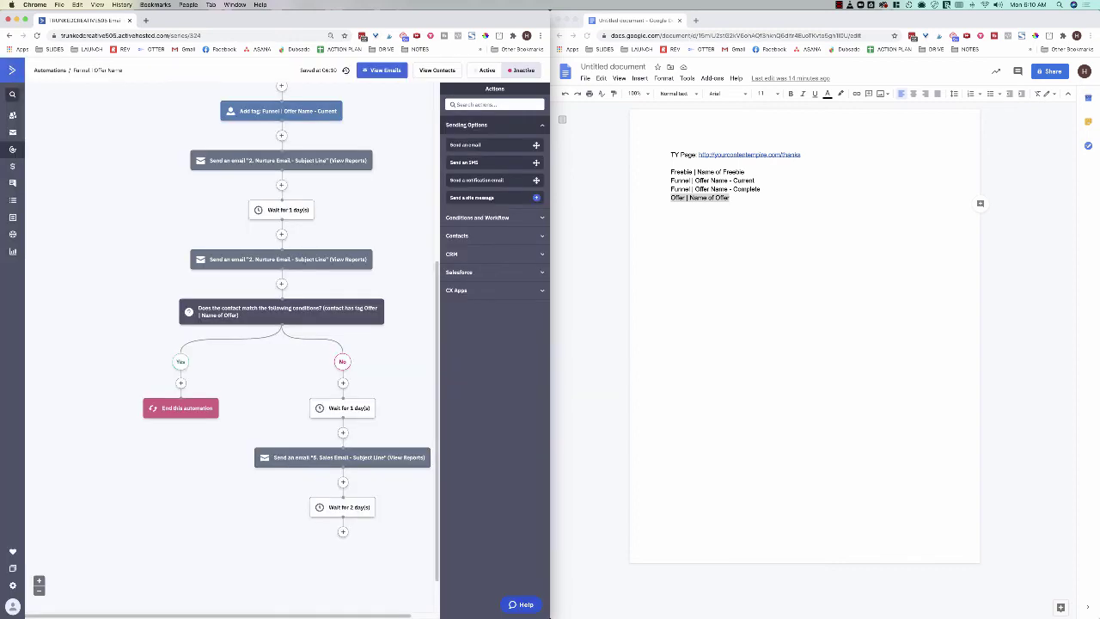
Step: Send the '5. Sales Email' again after the wait
{"action": "scroll", "coordinate": [343, 482], "scroll_direction": "down", "scroll_amount": 1}
{"action": "left_click", "coordinate": [343, 482]}
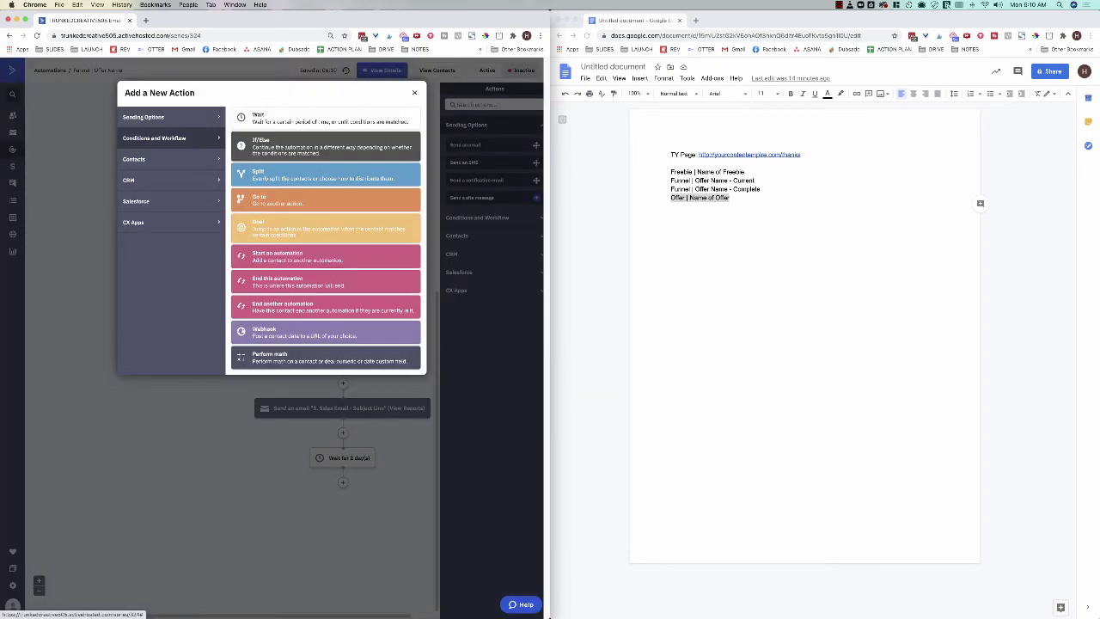
{"action": "left_click", "coordinate": [155, 117]}
{"action": "left_click", "coordinate": [326, 118]}
{"action": "left_click", "coordinate": [279, 461]}
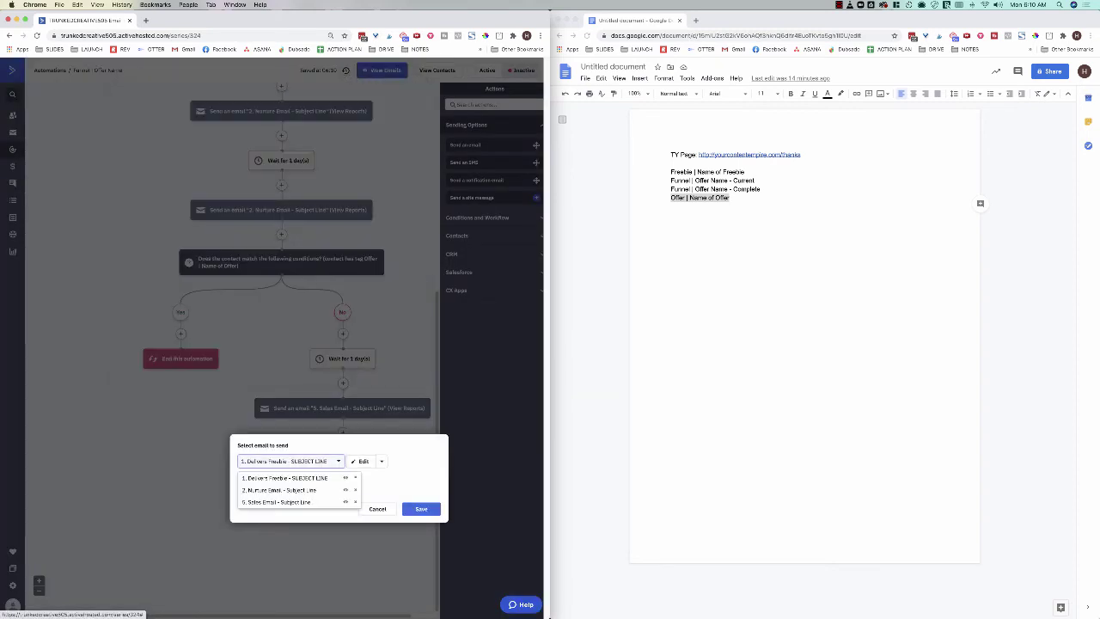
{"action": "left_click", "coordinate": [275, 475]}
{"action": "left_click", "coordinate": [421, 509]}
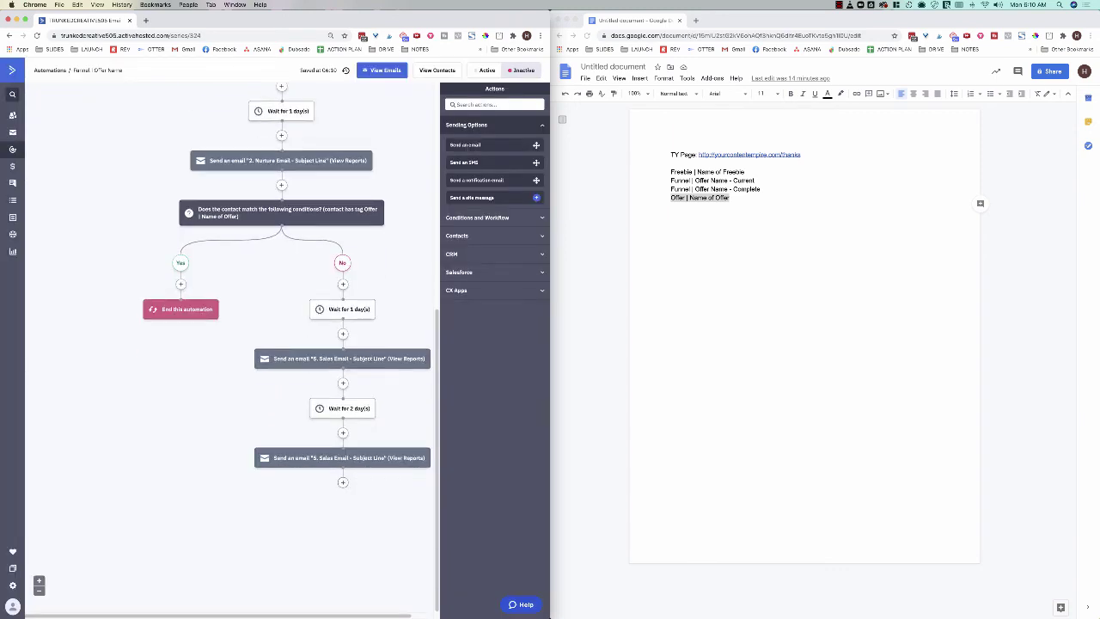
Step: Add a 1-day wait after the second sales email
{"action": "left_click", "coordinate": [343, 482]}
{"action": "left_click", "coordinate": [159, 138]}
{"action": "left_click", "coordinate": [292, 115]}
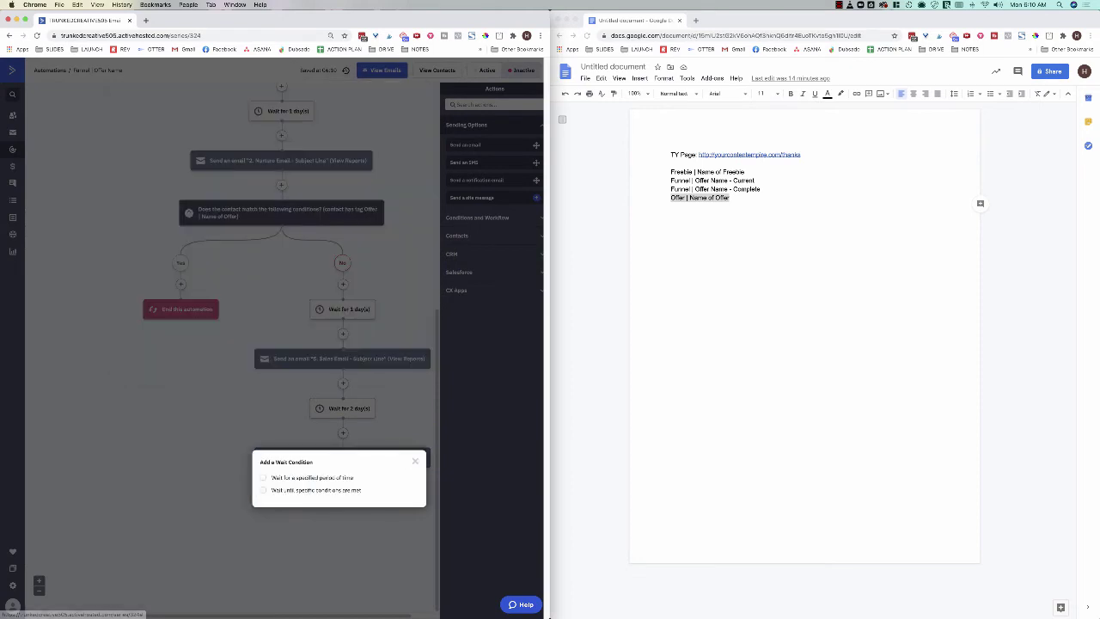
{"action": "left_click", "coordinate": [264, 477]}
{"action": "left_click", "coordinate": [400, 512]}
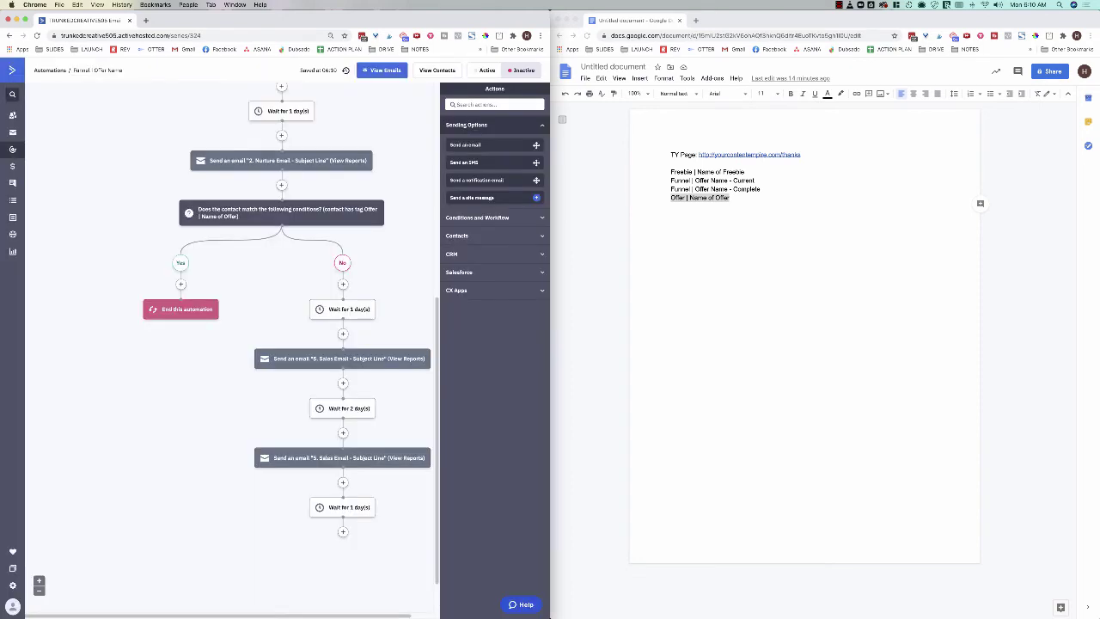
Step: Send the '1. Deliver Freebie' email at the end of the No path
{"action": "left_click", "coordinate": [343, 531]}
{"action": "left_click", "coordinate": [159, 117]}
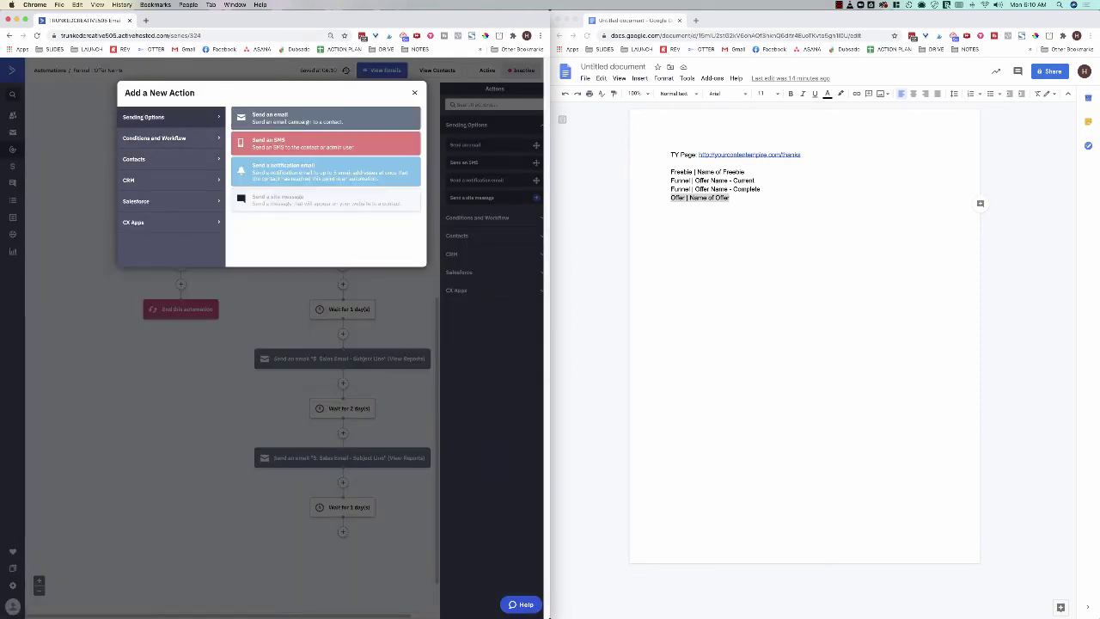
{"action": "left_click", "coordinate": [319, 115]}
{"action": "left_click", "coordinate": [397, 549]}
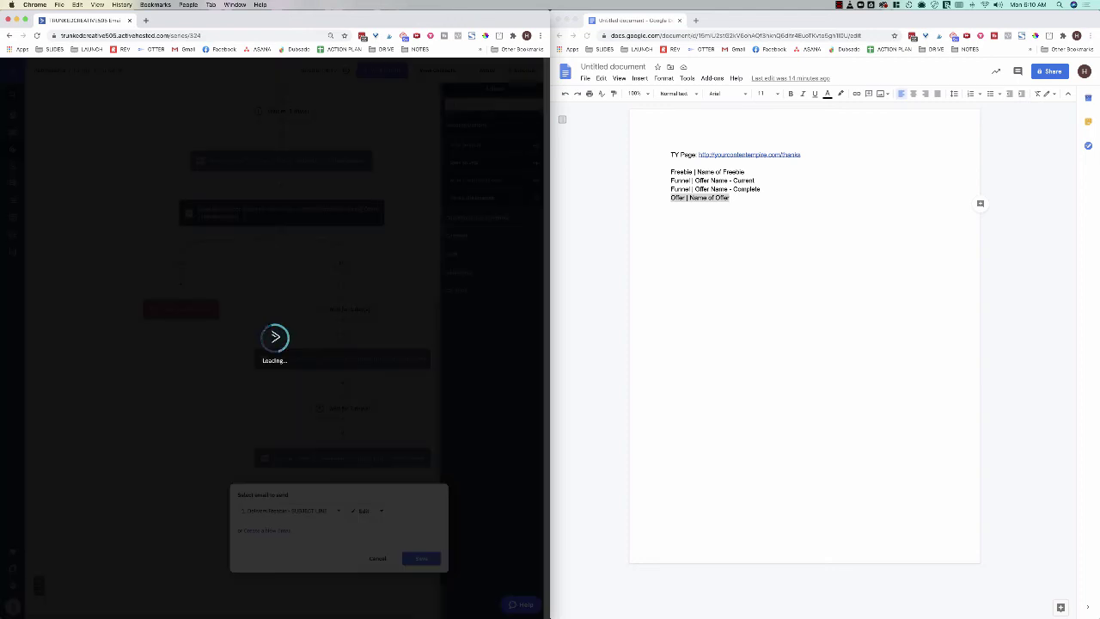
{"action": "scroll", "coordinate": [290, 344], "scroll_direction": "down", "scroll_amount": 2}
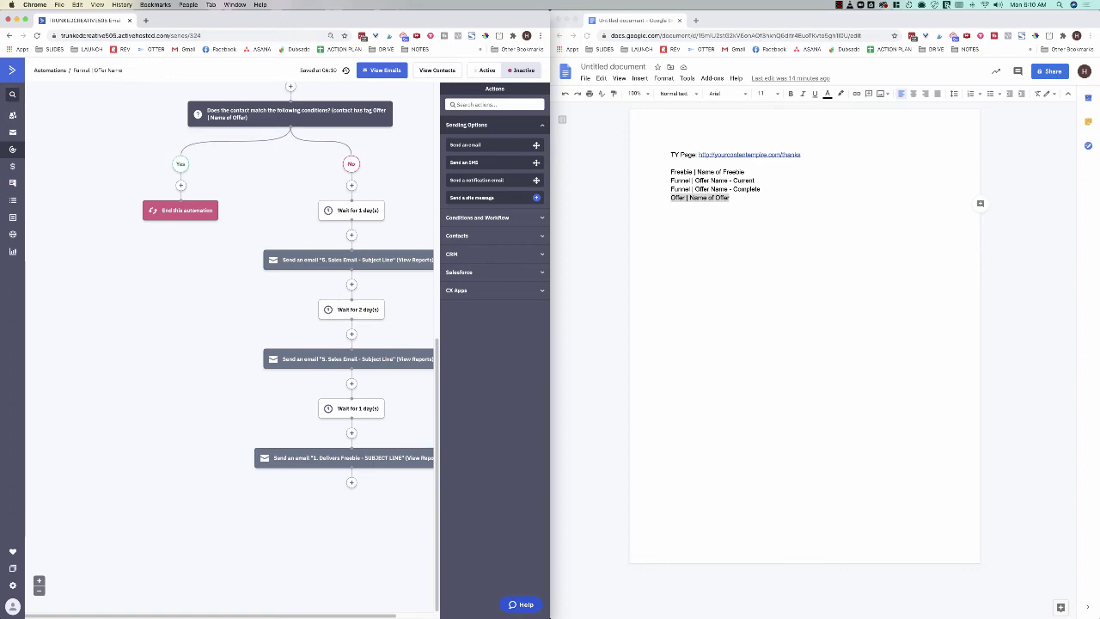
Step: Add a goal at the end of the funnel named 'Purchases: Name of Offer'
{"action": "scroll", "coordinate": [290, 344], "scroll_direction": "up", "scroll_amount": 5}
{"action": "scroll", "coordinate": [290, 344], "scroll_direction": "down", "scroll_amount": 5}
{"action": "scroll", "coordinate": [291, 344], "scroll_direction": "up", "scroll_amount": 5}
{"action": "scroll", "coordinate": [290, 344], "scroll_direction": "down", "scroll_amount": 5}
{"action": "mouse_move", "coordinate": [348, 260]}
{"action": "left_click", "coordinate": [180, 185]}
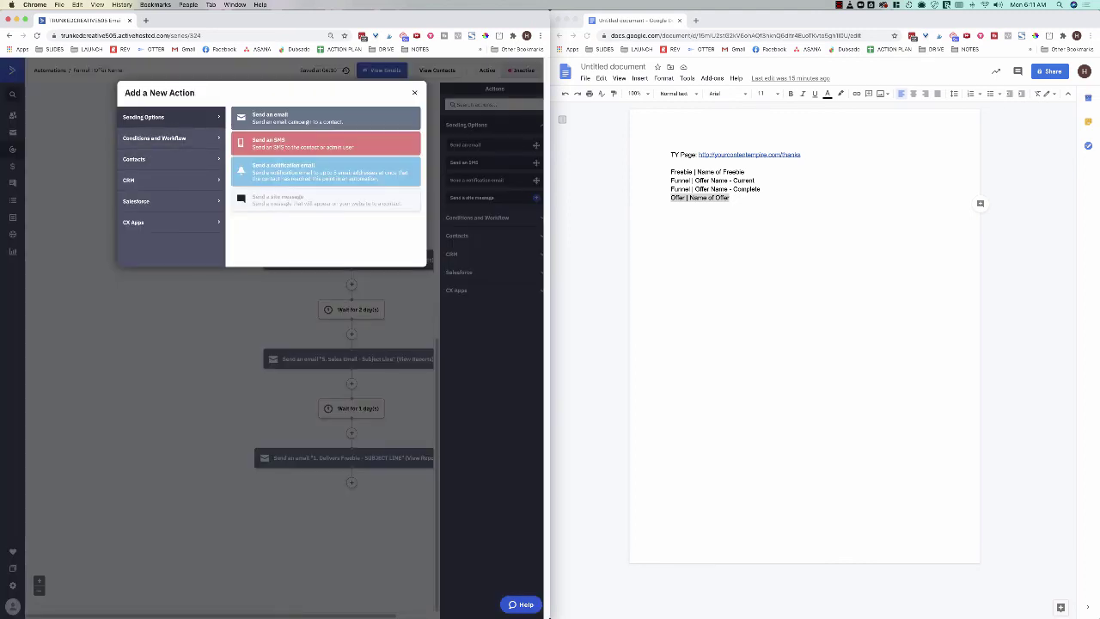
{"action": "left_click", "coordinate": [155, 138]}
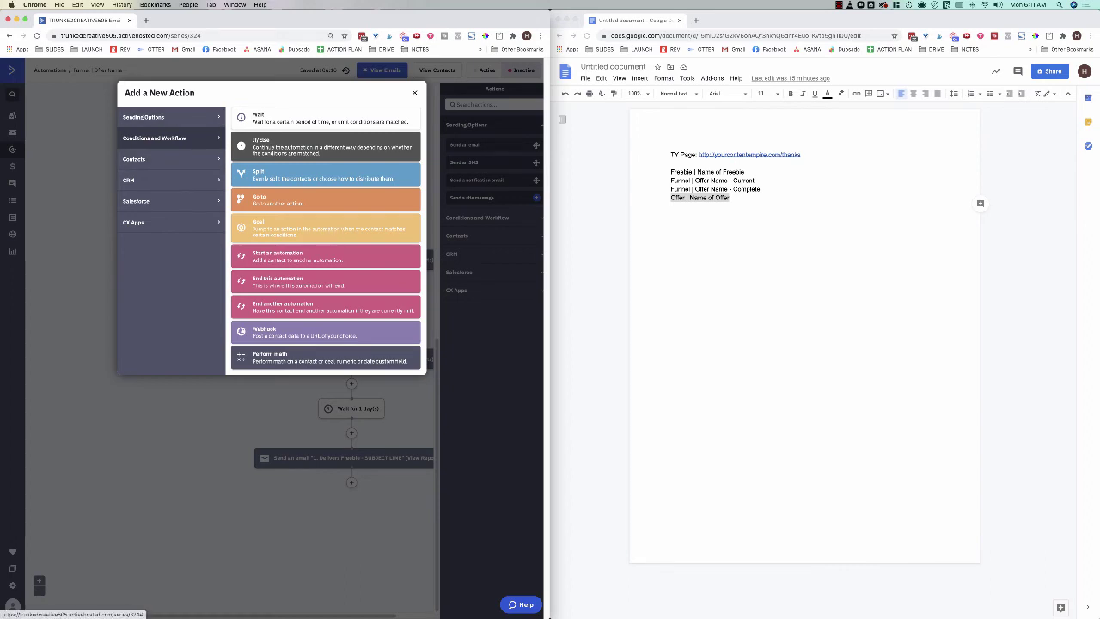
{"action": "left_click", "coordinate": [325, 227]}
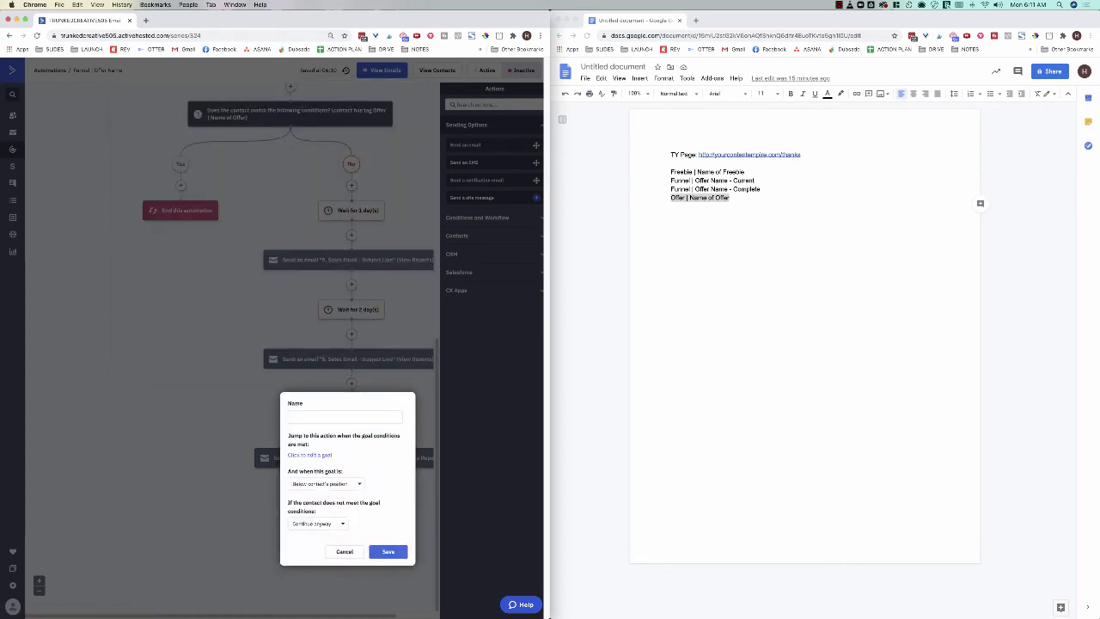
{"action": "type", "text": "Purchased"}
{"action": "left_click", "coordinate": [713, 199]}
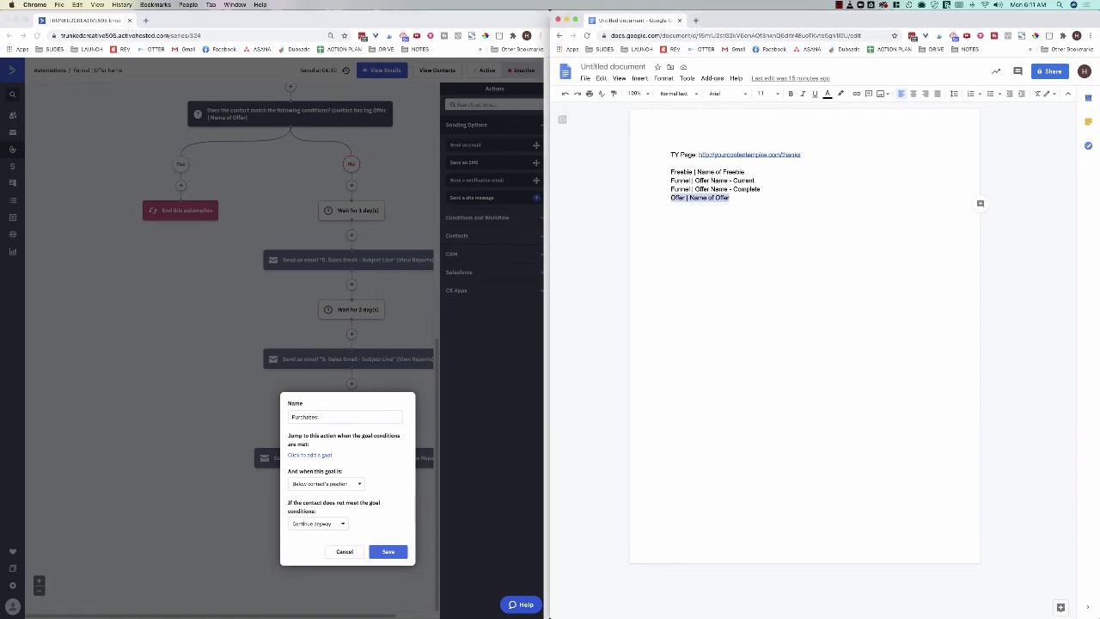
{"action": "left_click_drag", "start_coordinate": [689, 198], "coordinate": [729, 198]}
{"action": "key", "text": "super+c"}
{"action": "left_click", "coordinate": [356, 416]}
{"action": "key", "text": "super+v"}
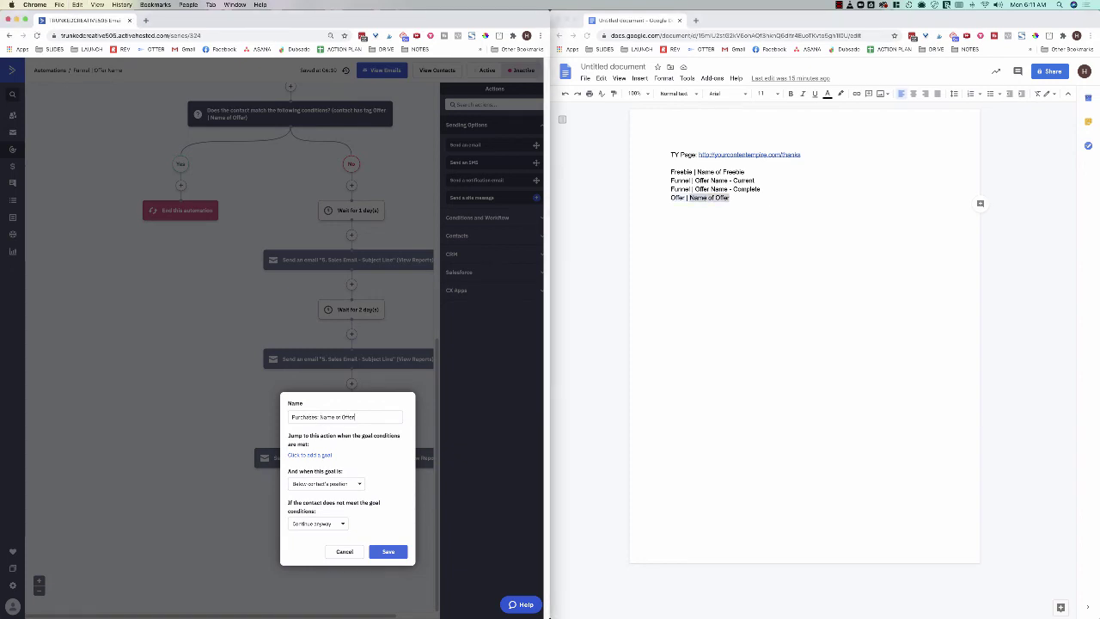
Step: Set the goal condition to Tag exists 'Offer | Name of Offer'
{"action": "left_click", "coordinate": [309, 456]}
{"action": "left_click", "coordinate": [731, 198]}
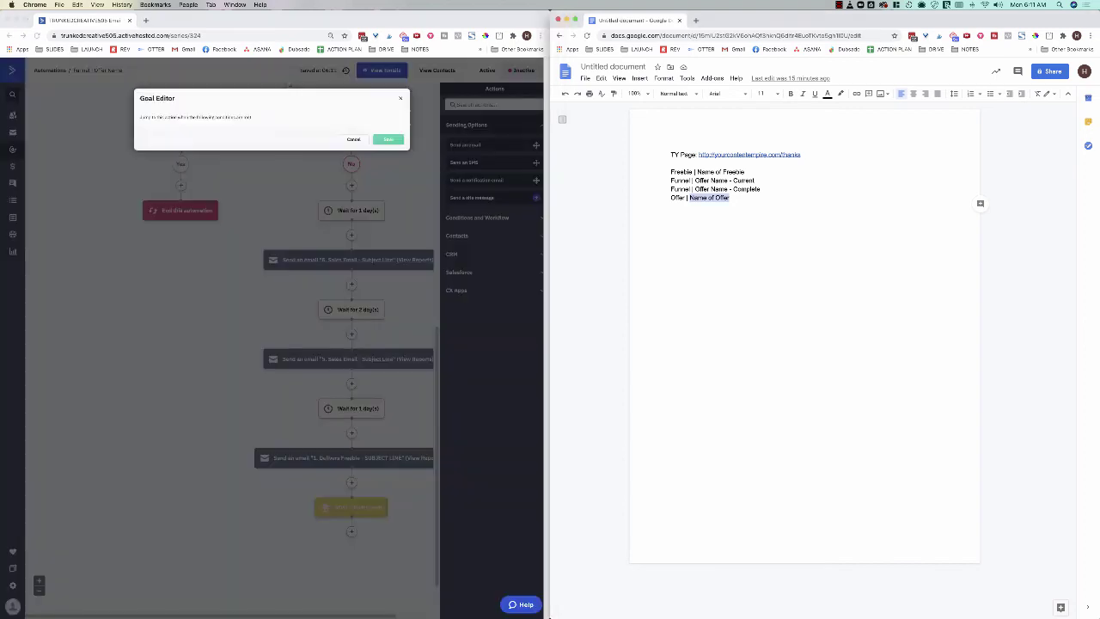
{"action": "left_click_drag", "start_coordinate": [731, 198], "coordinate": [670, 198]}
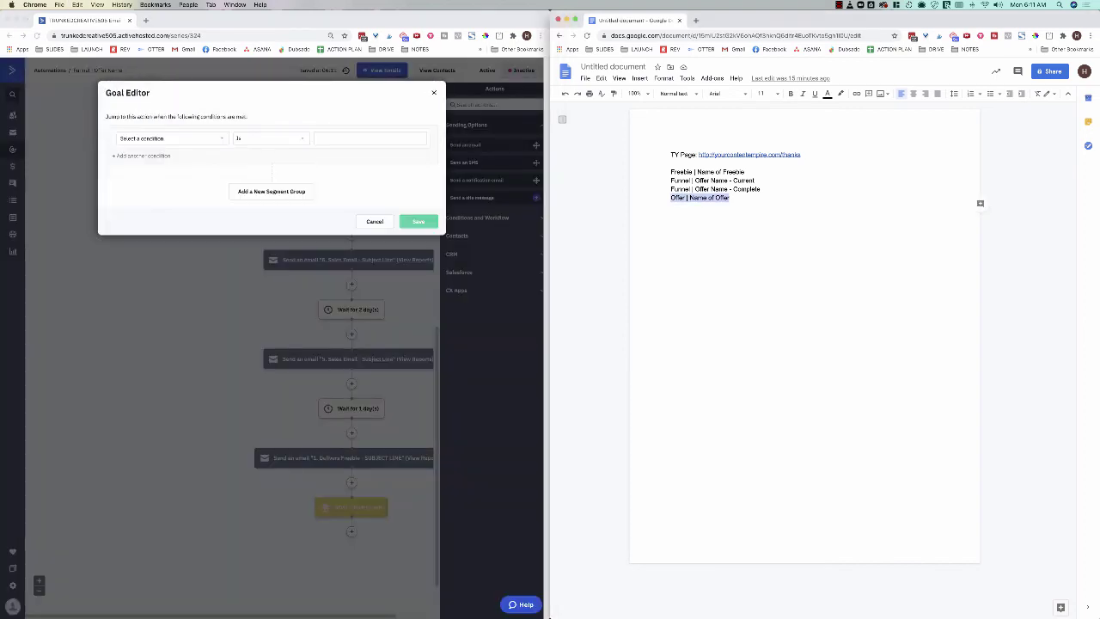
{"action": "left_click", "coordinate": [121, 138]}
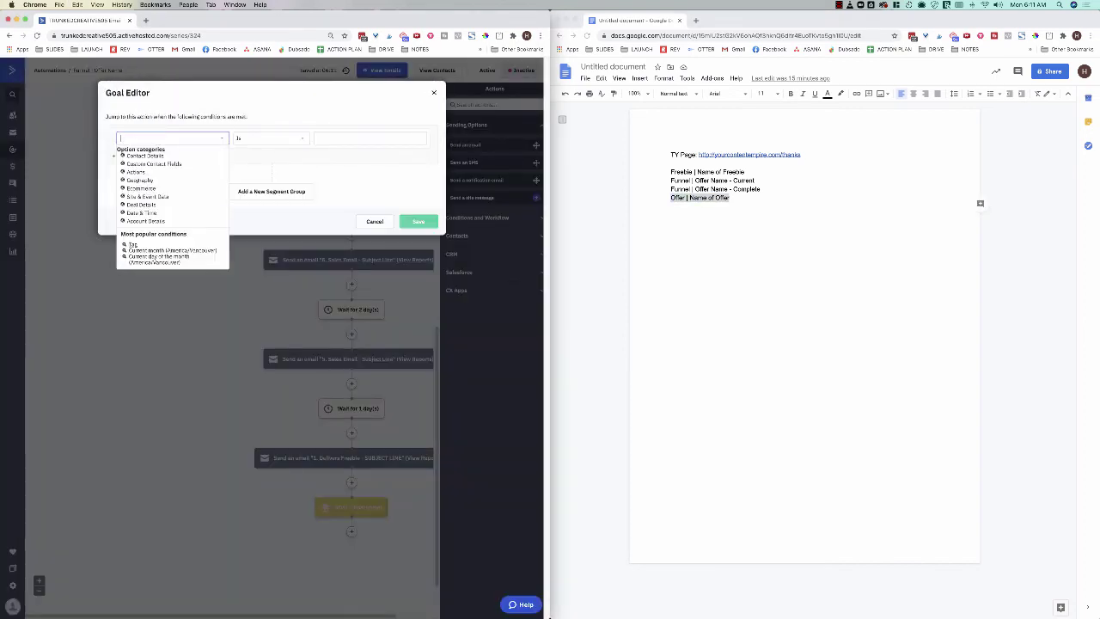
{"action": "triple_click", "coordinate": [357, 138]}
{"action": "key", "text": "super+v"}
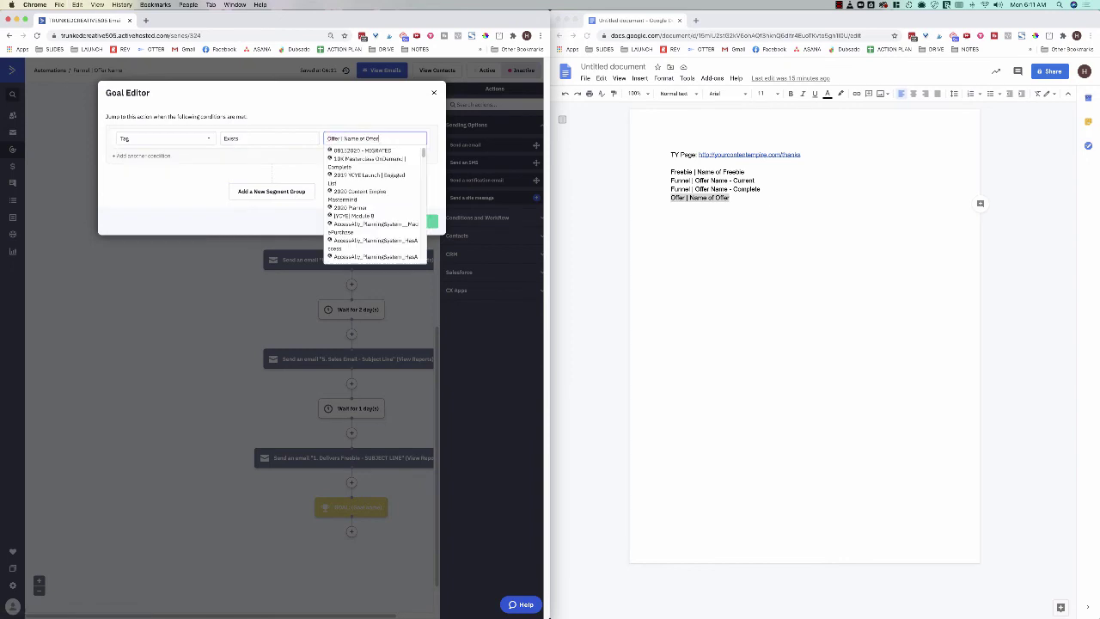
{"action": "left_click", "coordinate": [354, 151]}
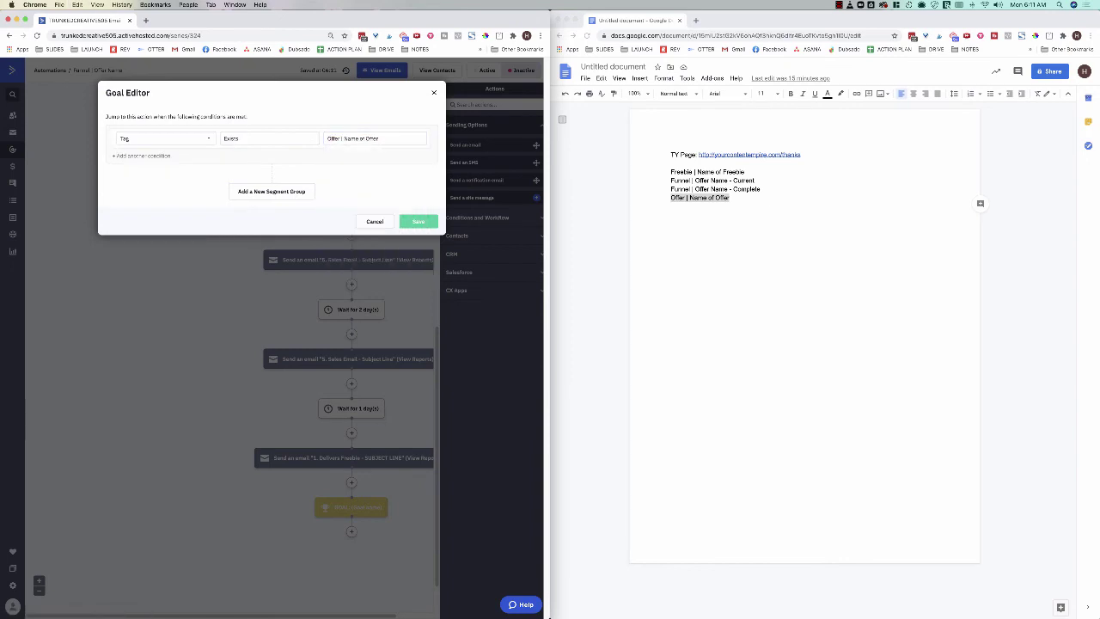
{"action": "left_click", "coordinate": [418, 221]}
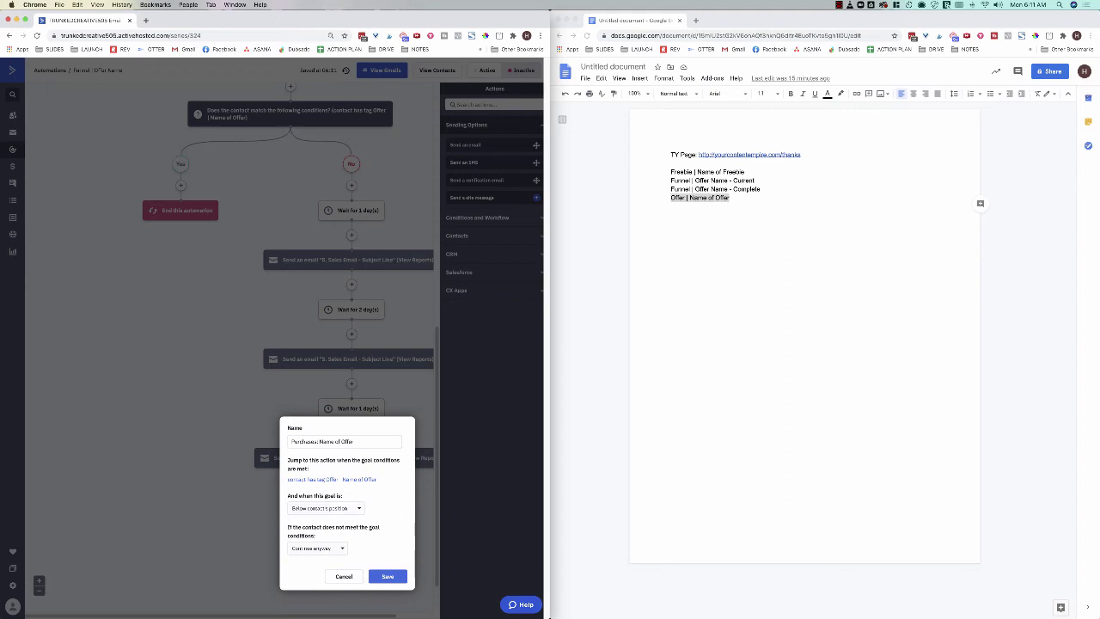
Step: Keep the goal applying below the contact's position and save it
{"action": "left_click", "coordinate": [325, 508]}
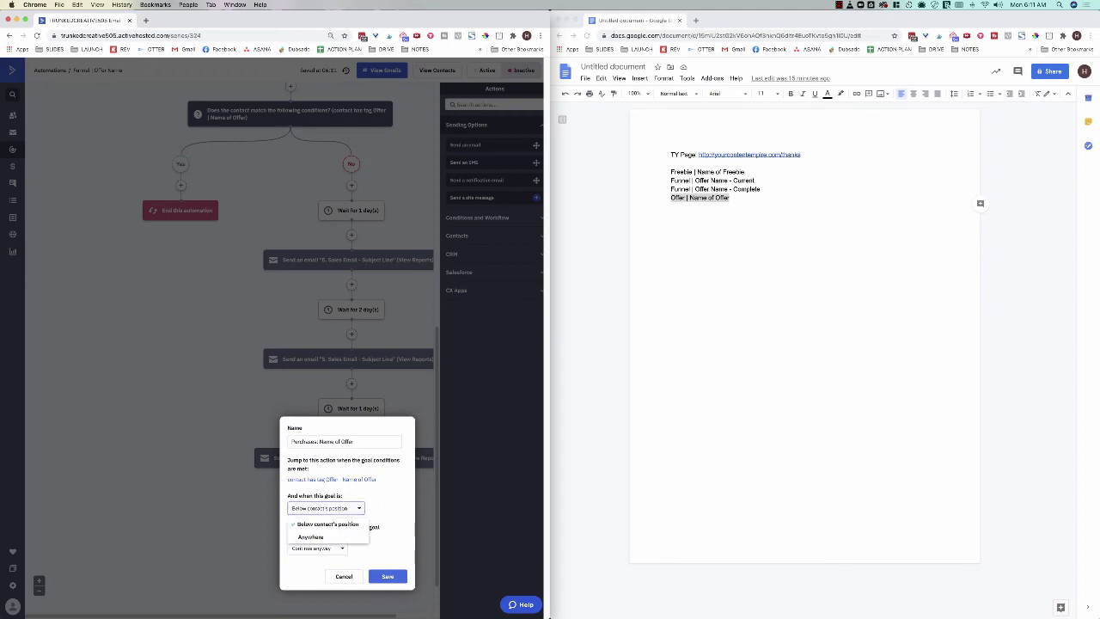
{"action": "left_click", "coordinate": [325, 508]}
{"action": "left_click", "coordinate": [325, 508]}
{"action": "left_click", "coordinate": [328, 524]}
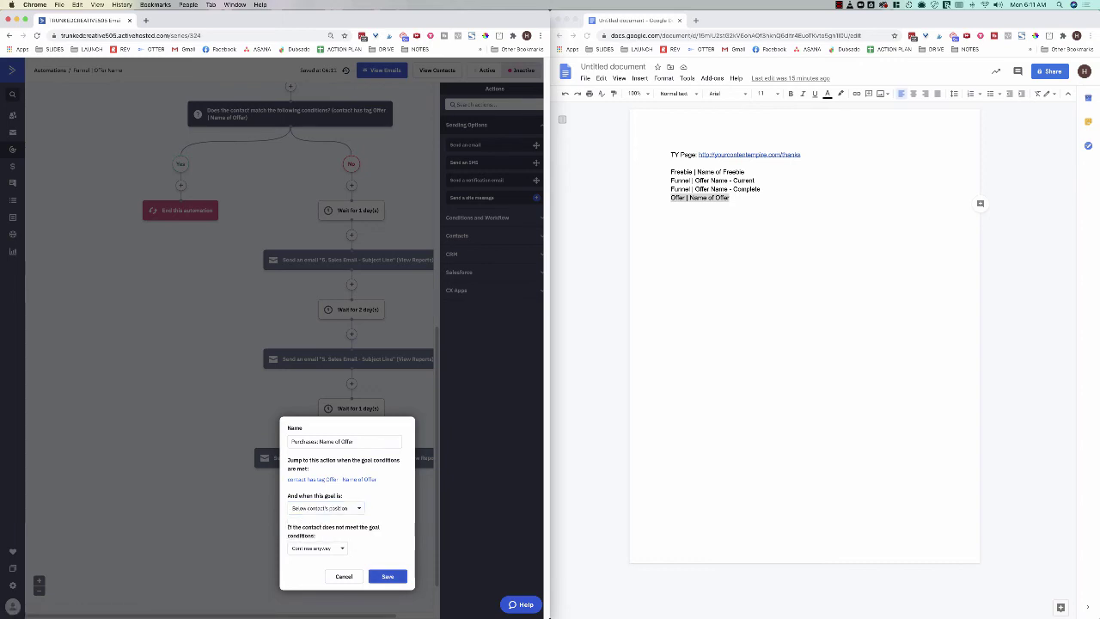
{"action": "left_click", "coordinate": [387, 576]}
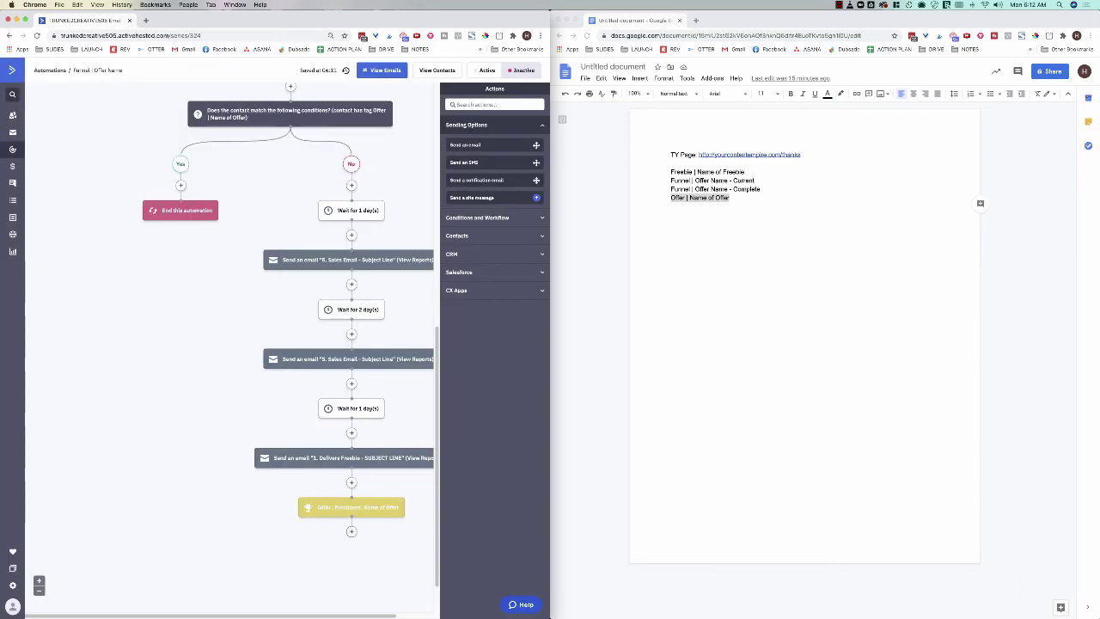
{"action": "left_click", "coordinate": [351, 532]}
Step: End the automation after the purchase goal and widen its window over the doc
{"action": "left_click", "coordinate": [325, 281]}
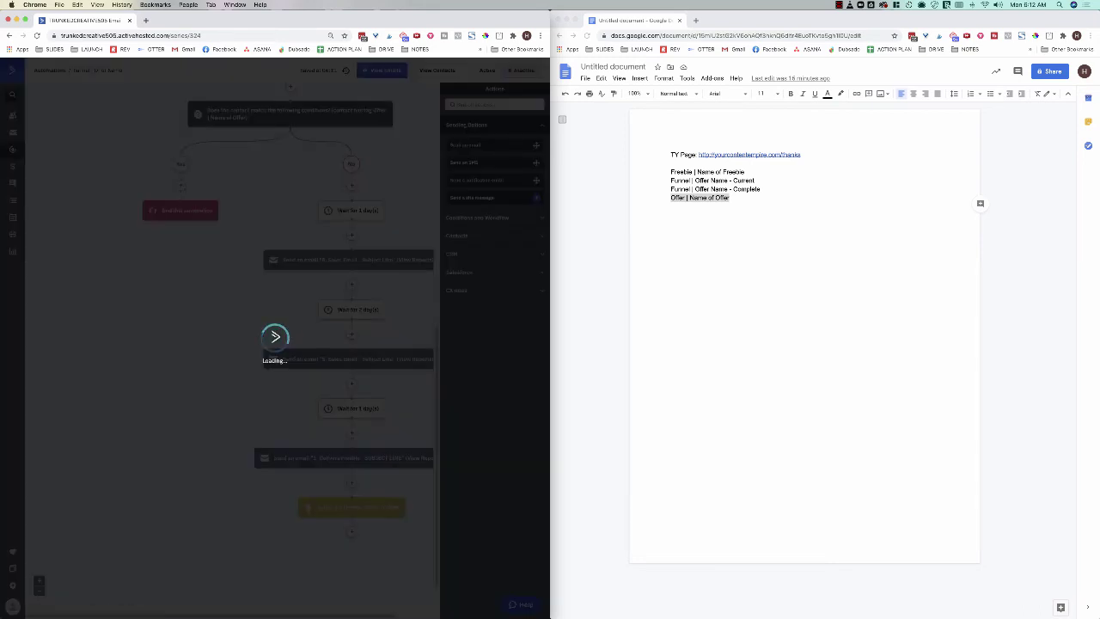
{"action": "scroll", "coordinate": [232, 348], "scroll_direction": "up", "scroll_amount": 1}
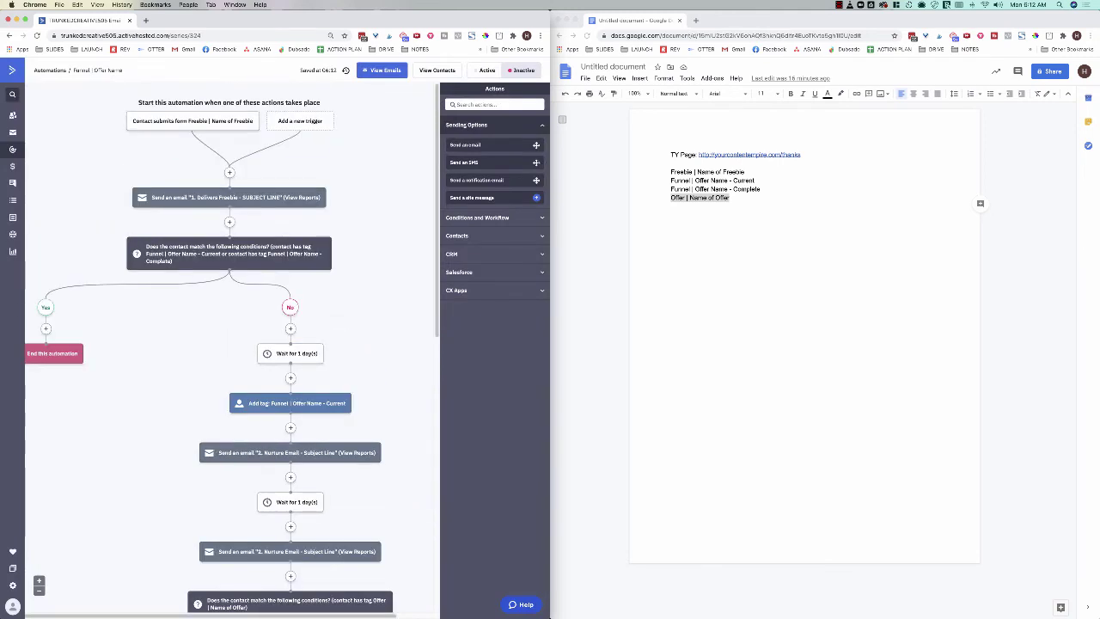
{"action": "left_click_drag", "start_coordinate": [549, 344], "coordinate": [717, 344]}
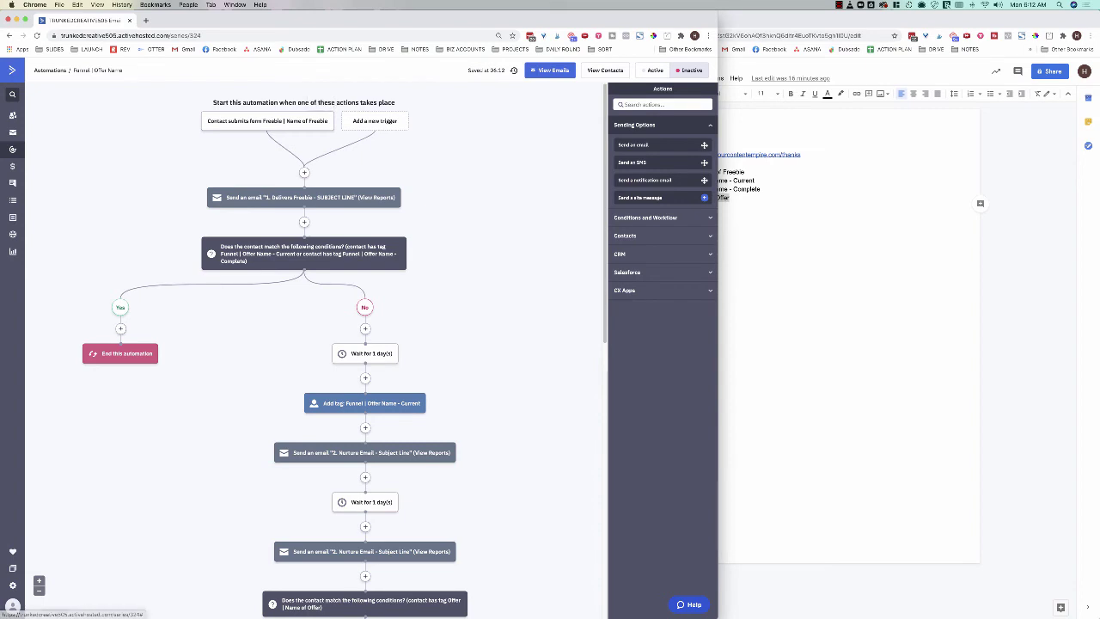
Step: Scroll through the funnel flow to review the goal's Yes and No branches
{"action": "mouse_move", "coordinate": [406, 197]}
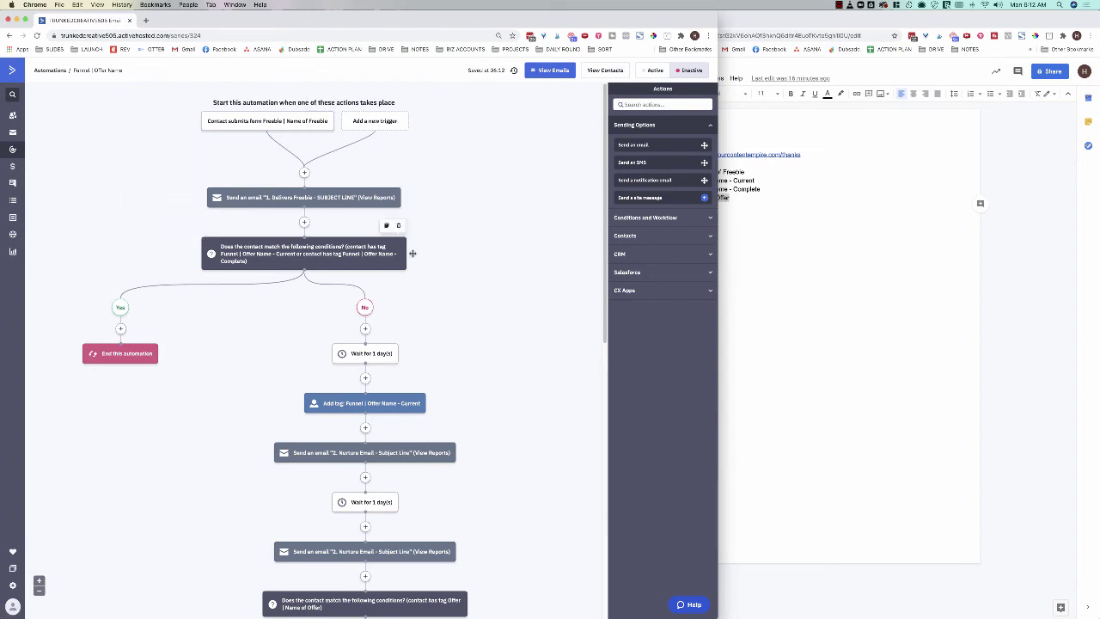
{"action": "scroll", "coordinate": [411, 250], "scroll_direction": "down", "scroll_amount": 3}
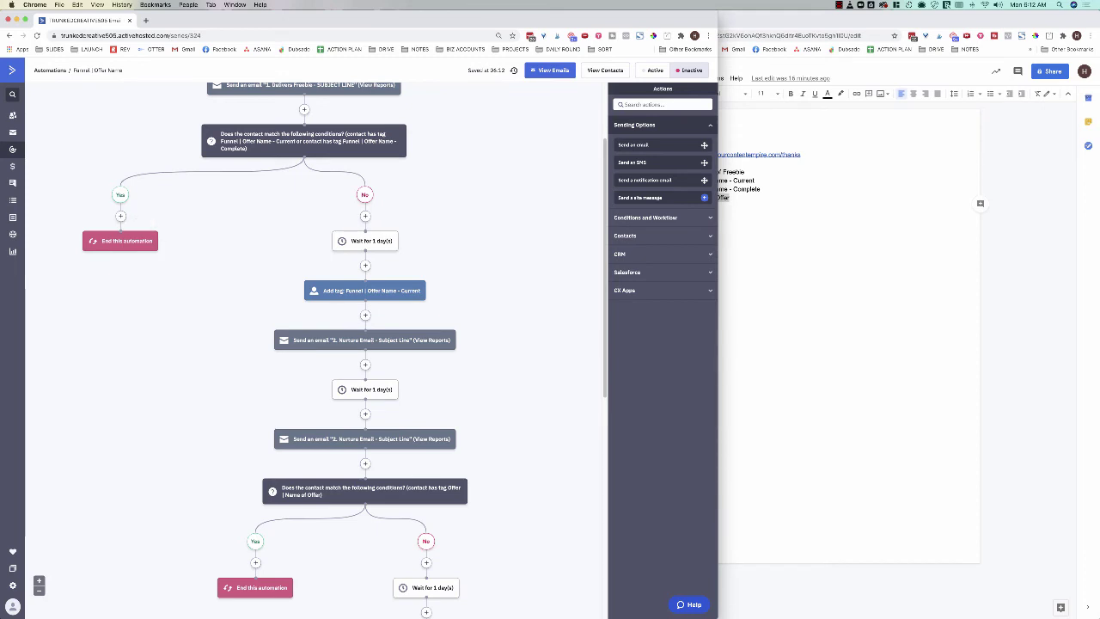
{"action": "scroll", "coordinate": [299, 350], "scroll_direction": "down", "scroll_amount": 3}
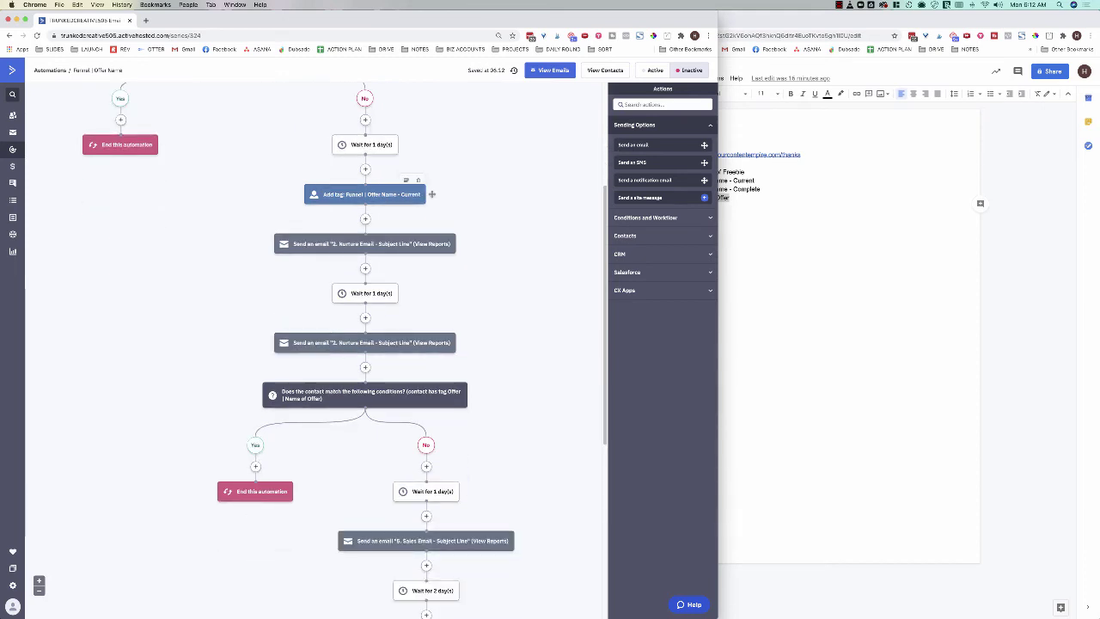
{"action": "mouse_move", "coordinate": [462, 242]}
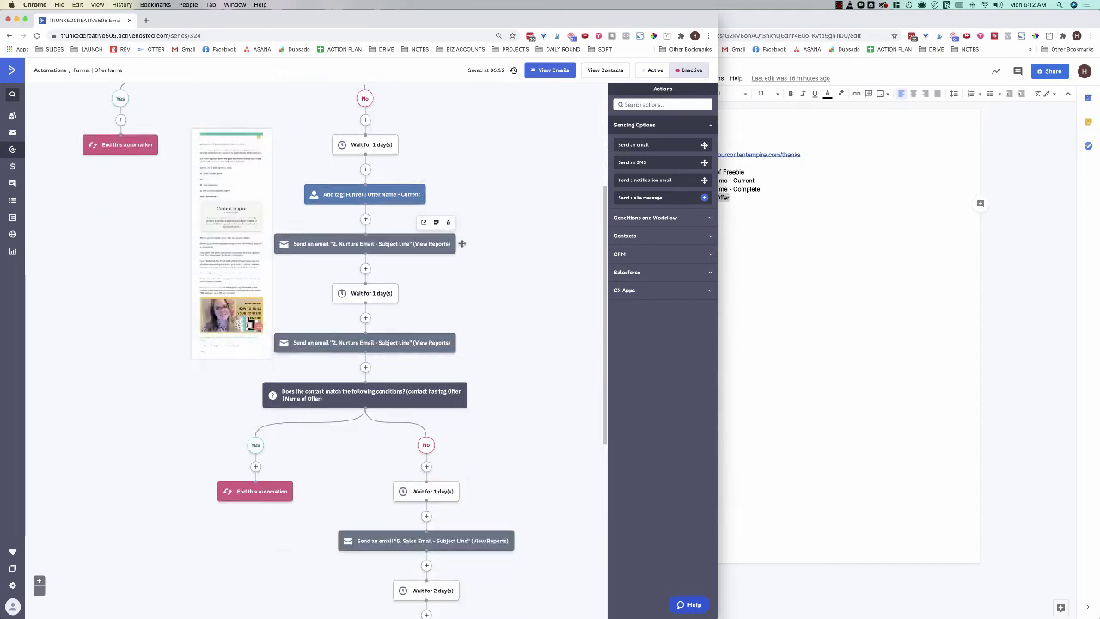
{"action": "scroll", "coordinate": [461, 241], "scroll_direction": "down", "scroll_amount": 2}
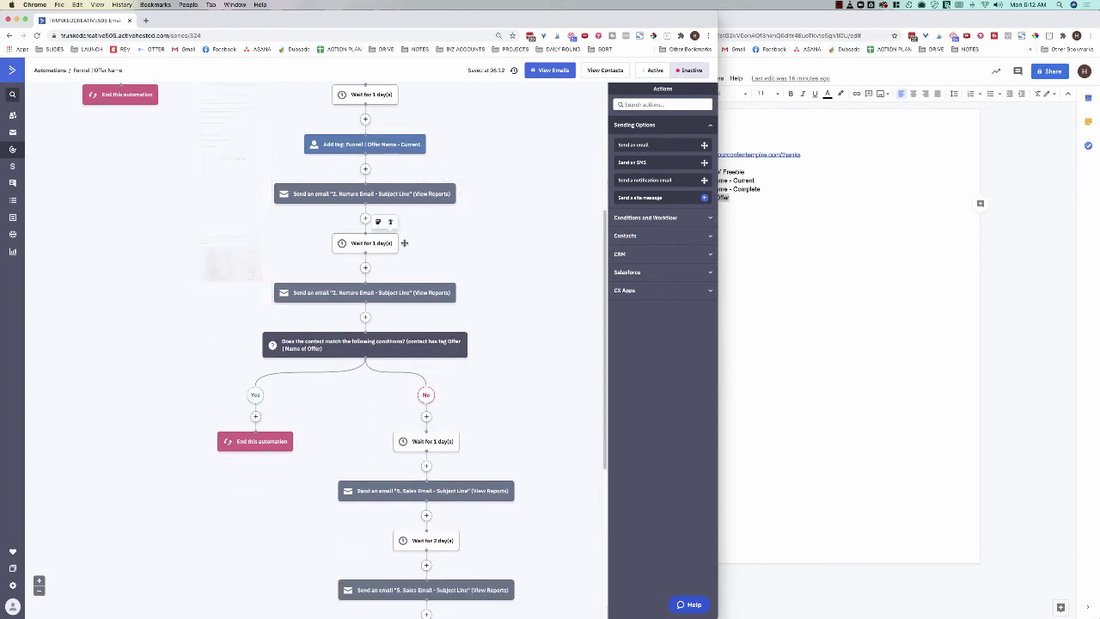
{"action": "mouse_move", "coordinate": [461, 292]}
{"action": "scroll", "coordinate": [461, 292], "scroll_direction": "down", "scroll_amount": 2}
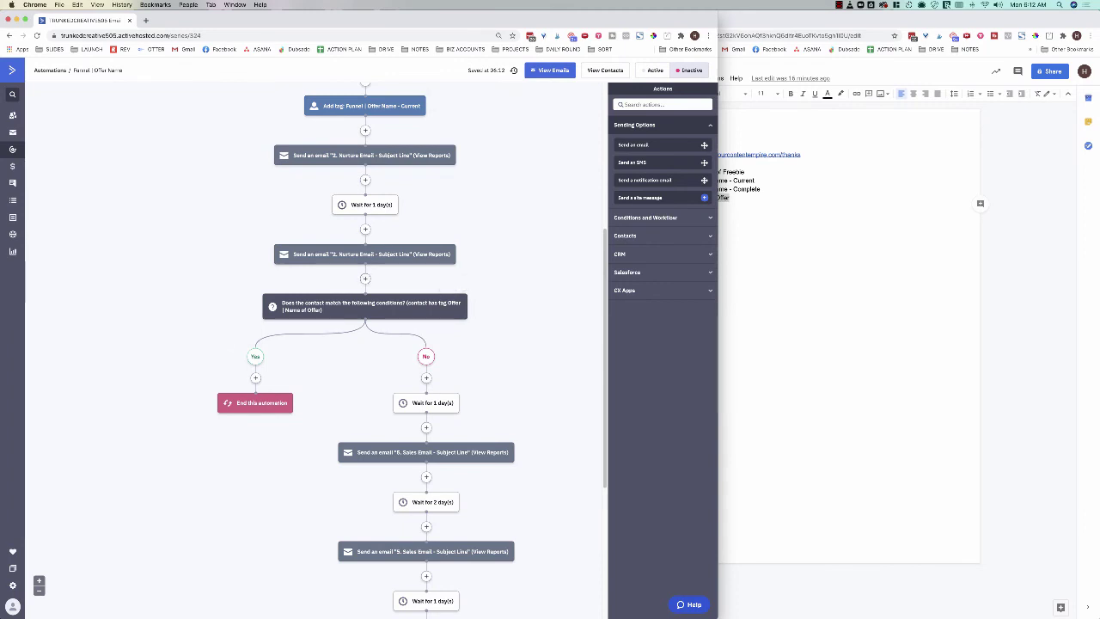
{"action": "scroll", "coordinate": [464, 318], "scroll_direction": "up", "scroll_amount": 3}
{"action": "scroll", "coordinate": [461, 323], "scroll_direction": "up", "scroll_amount": 2}
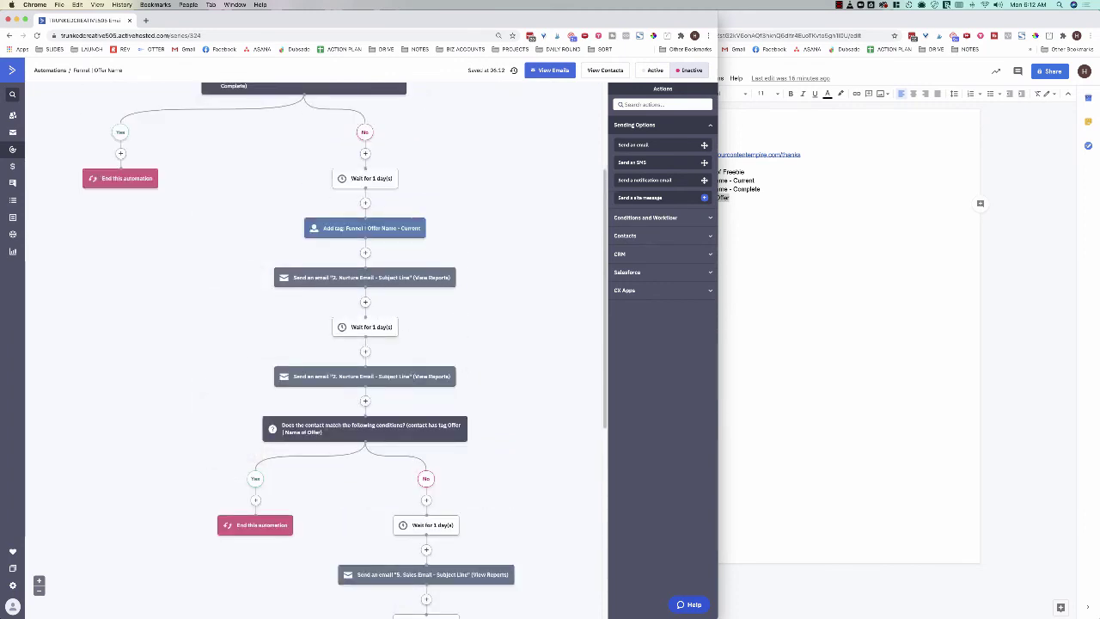
{"action": "scroll", "coordinate": [474, 285], "scroll_direction": "down", "scroll_amount": 5}
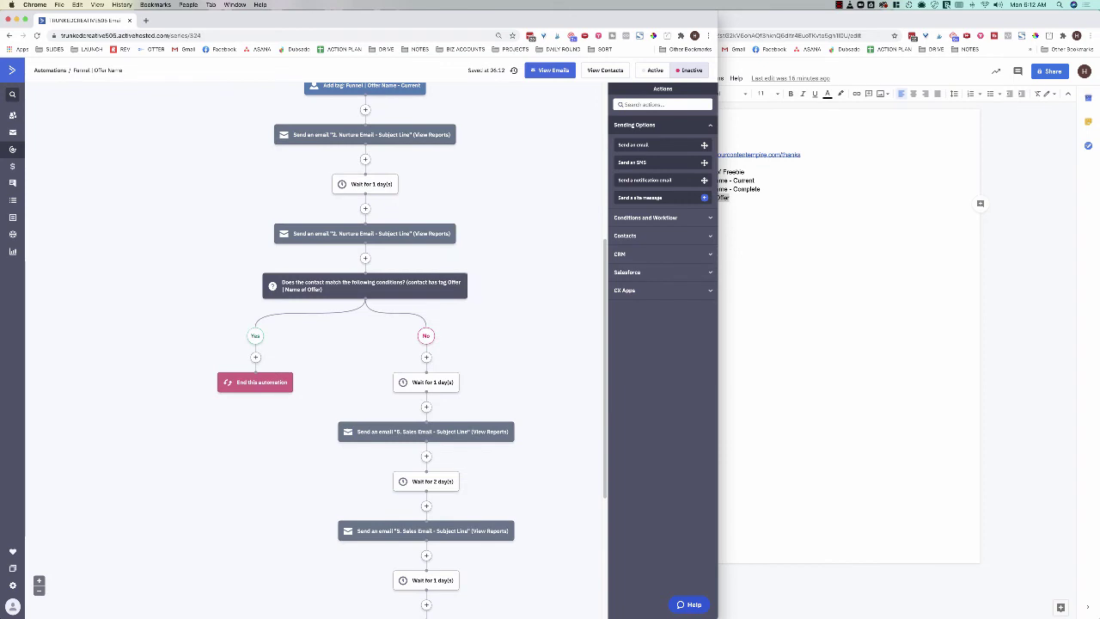
{"action": "scroll", "coordinate": [300, 350], "scroll_direction": "down", "scroll_amount": 1}
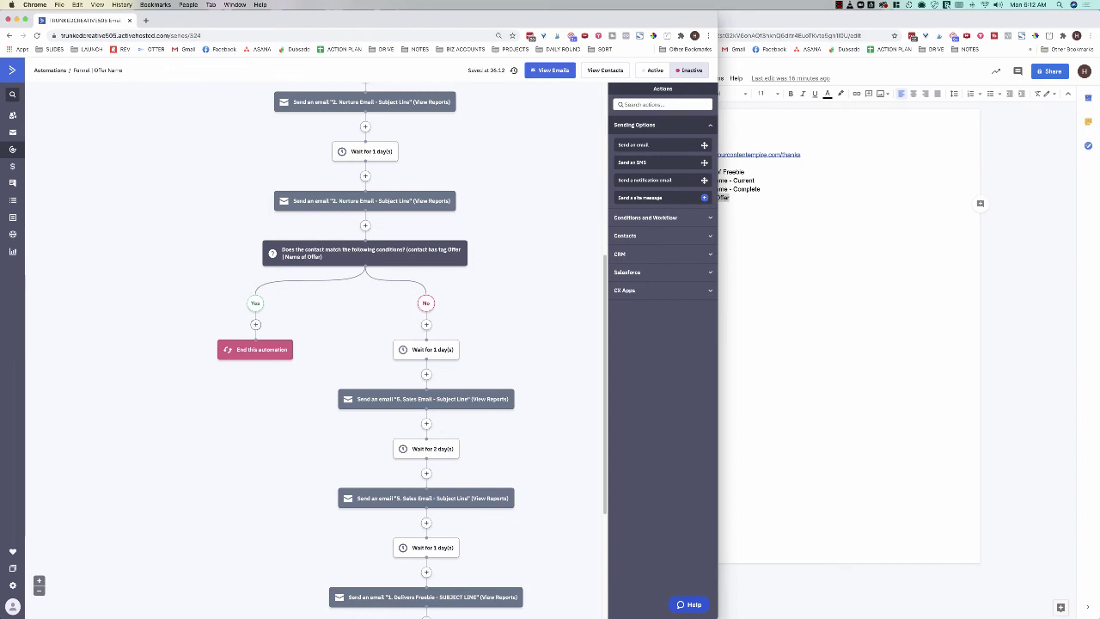
Step: Add a Remove tag step for 'Funnel | Offer Name - Current' on the Yes branch
{"action": "left_click", "coordinate": [426, 424]}
{"action": "left_click", "coordinate": [772, 208]}
{"action": "left_click", "coordinate": [756, 202]}
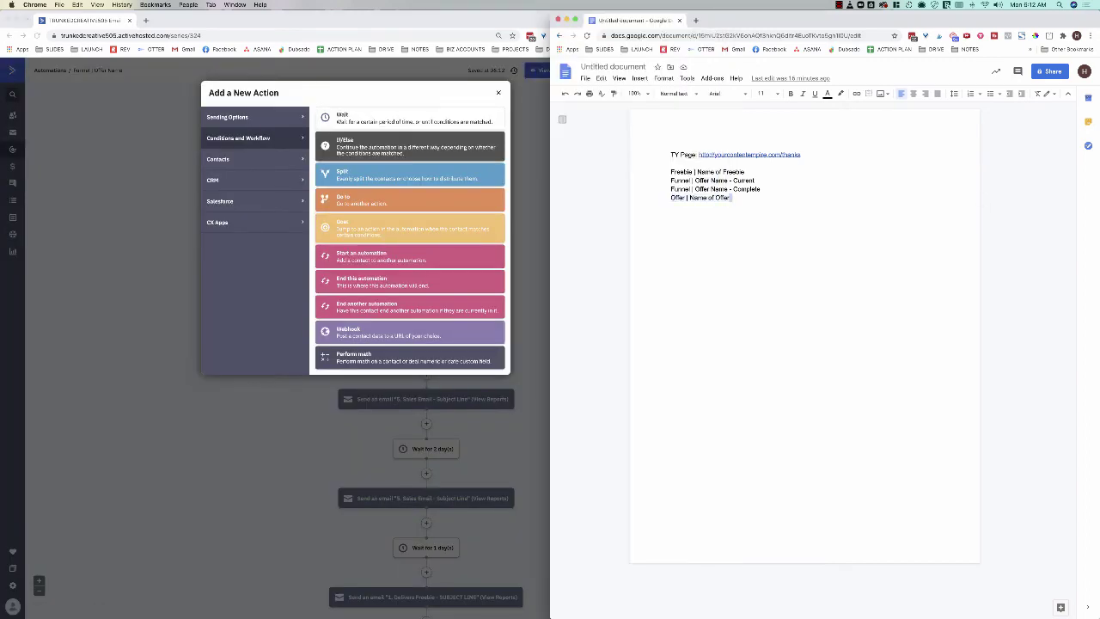
{"action": "mouse_move", "coordinate": [744, 182]}
{"action": "left_mouse_down"}
{"action": "mouse_move", "coordinate": [671, 182]}
{"action": "mouse_move", "coordinate": [754, 182]}
{"action": "left_mouse_up"}
{"action": "key", "text": "super+c"}
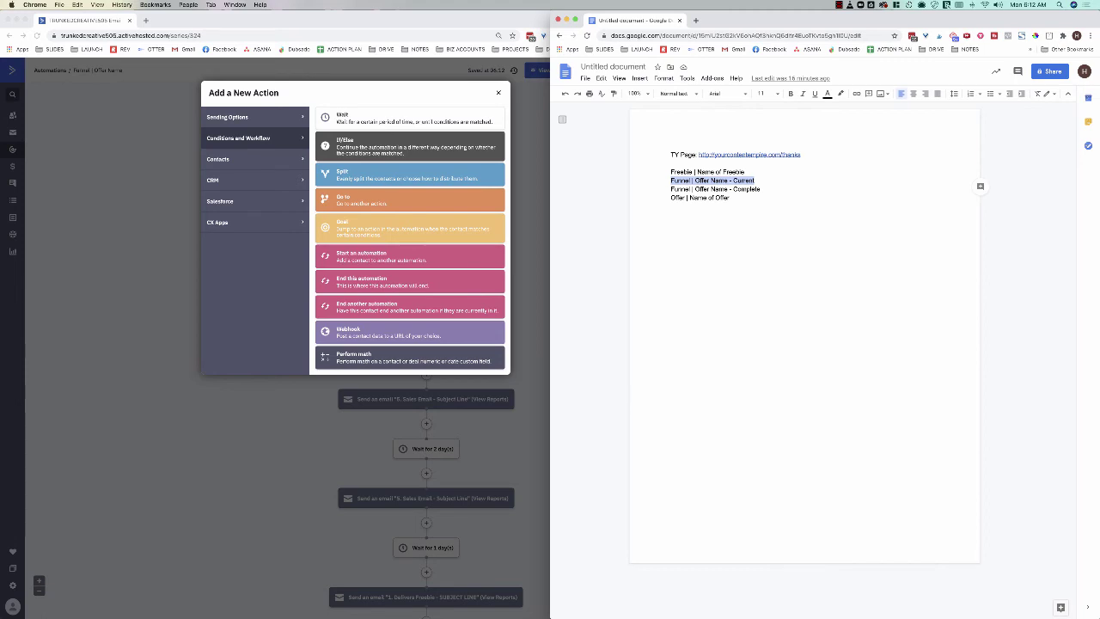
{"action": "left_click", "coordinate": [219, 159]}
{"action": "left_click", "coordinate": [371, 225]}
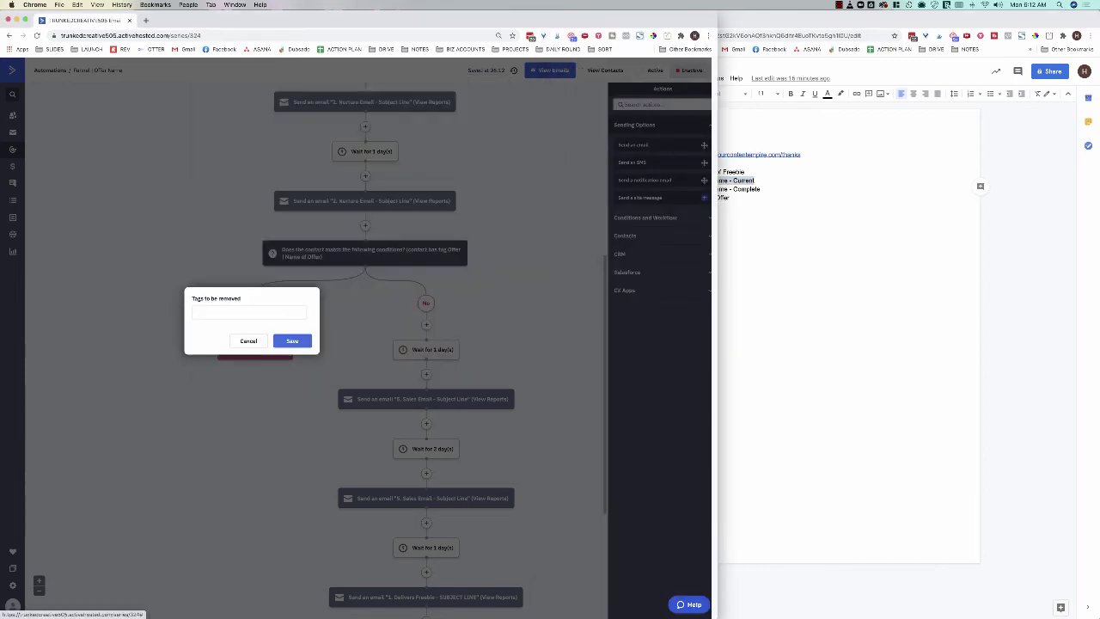
{"action": "key", "text": "super+v"}
{"action": "key", "text": "Return"}
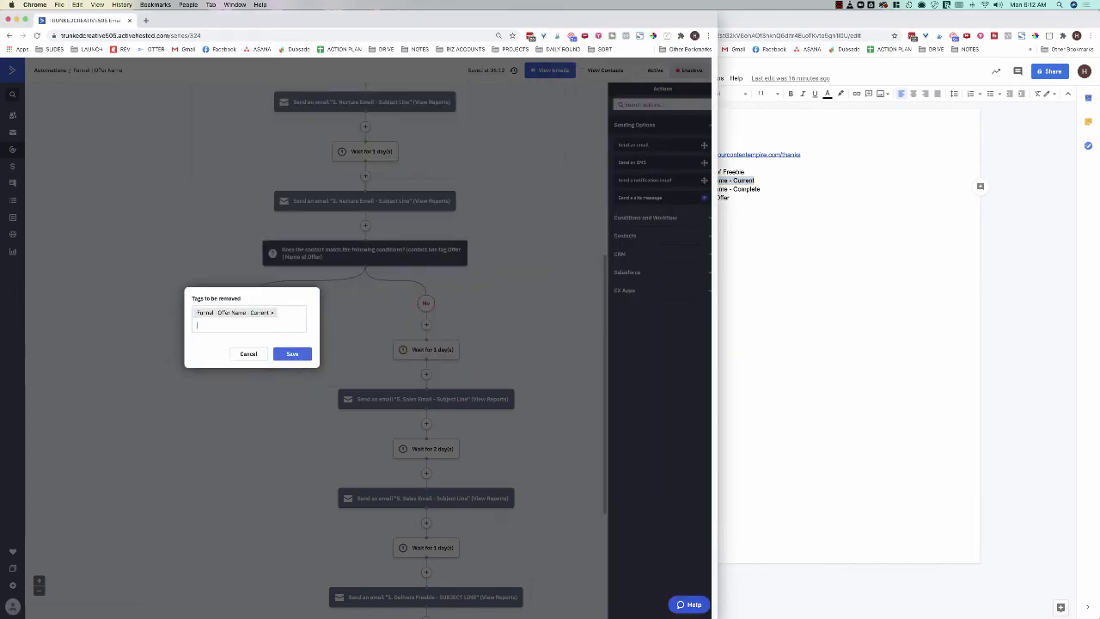
{"action": "left_click", "coordinate": [292, 353]}
Step: Add a step below it that adds the tag 'Funnel | Offer Name - Complete'
{"action": "key", "text": "super+grave"}
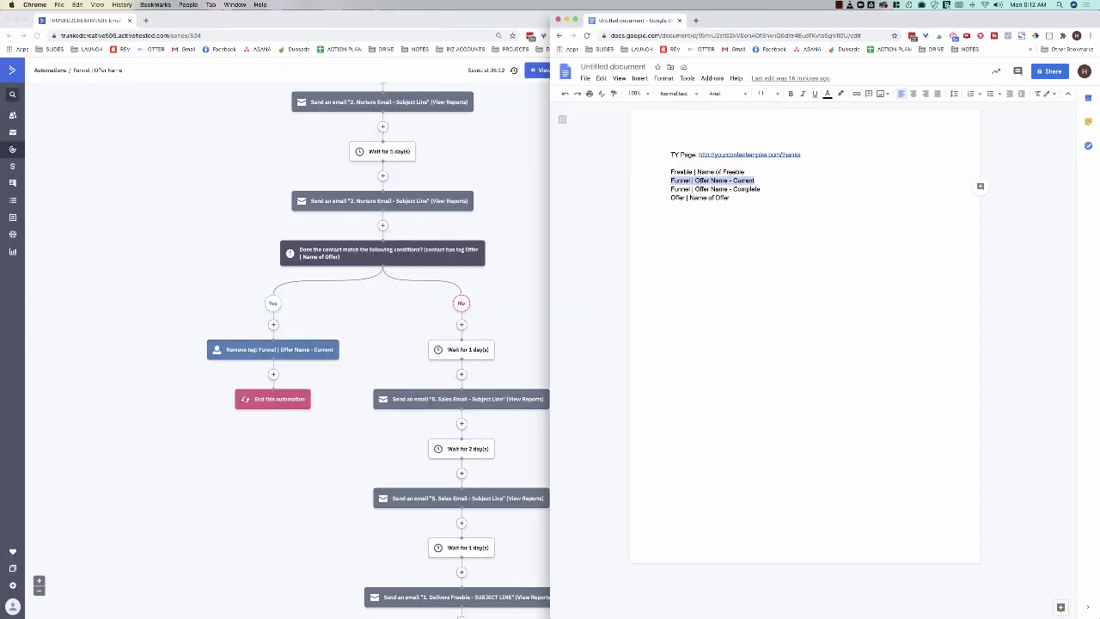
{"action": "left_click_drag", "start_coordinate": [760, 189], "coordinate": [670, 189]}
{"action": "key", "text": "super+c"}
{"action": "key", "text": "super+grave"}
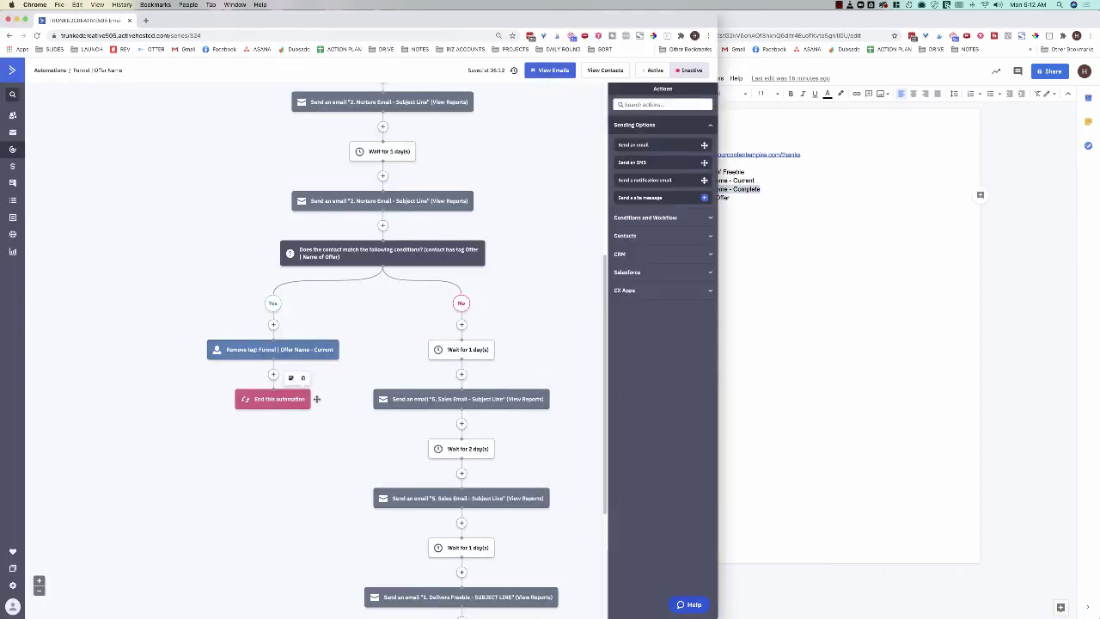
{"action": "left_click", "coordinate": [273, 374]}
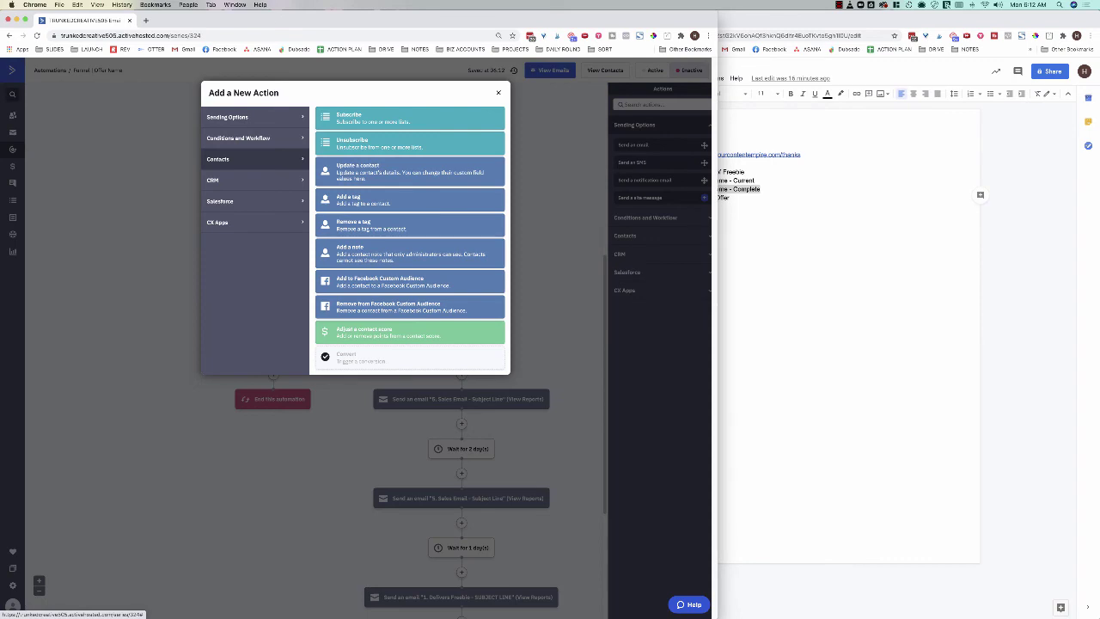
{"action": "left_click", "coordinate": [370, 199]}
{"action": "key", "text": "super+v"}
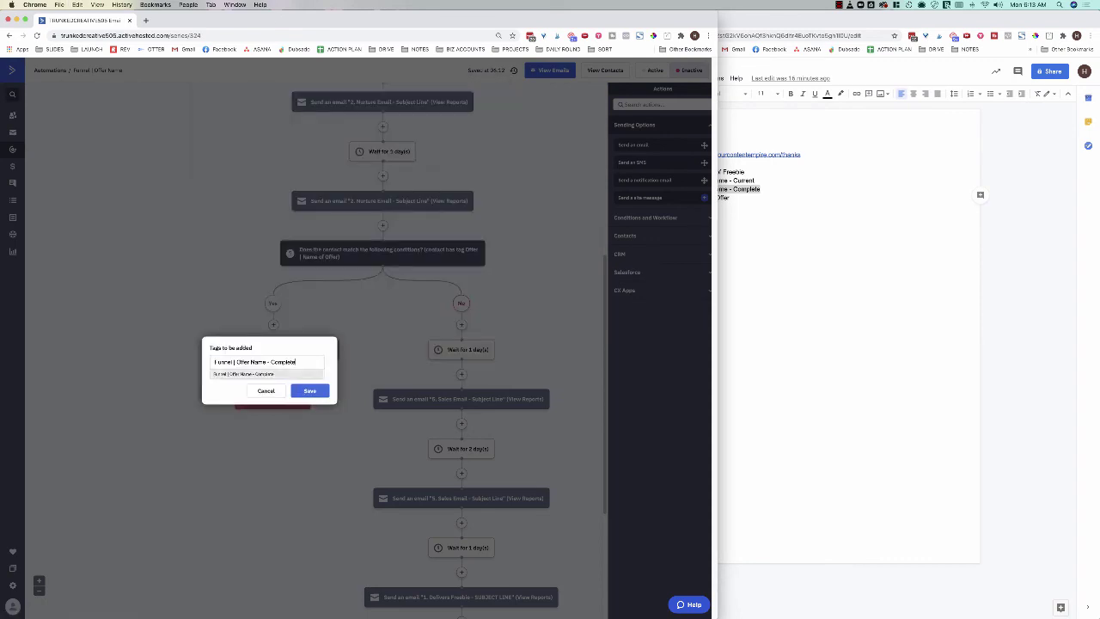
{"action": "key", "text": "Return"}
{"action": "left_click", "coordinate": [309, 403]}
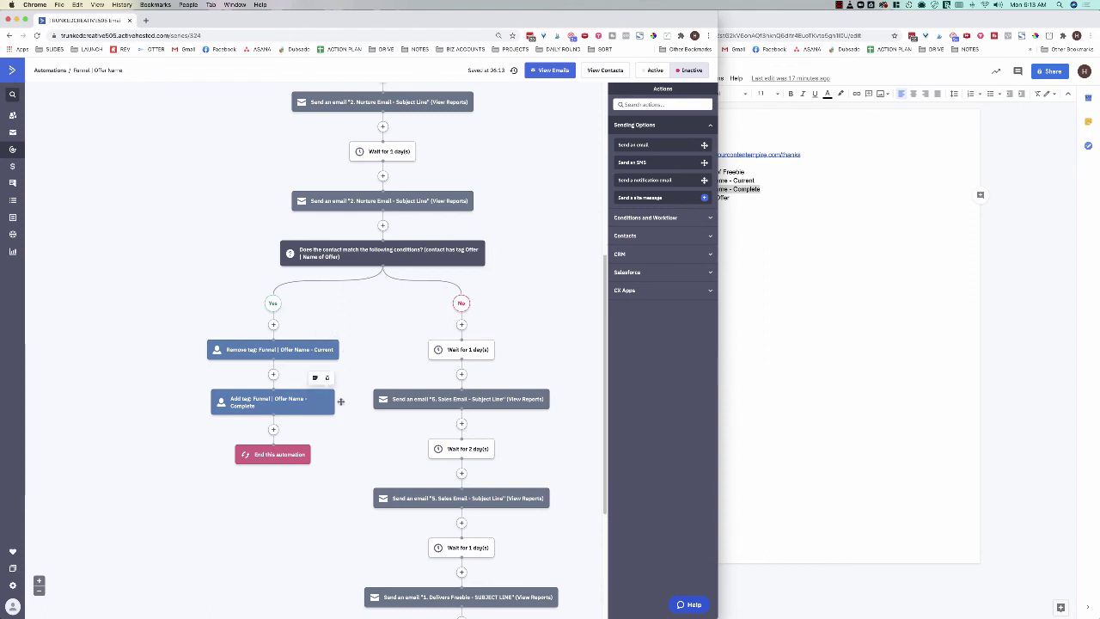
Step: Add the 'Funnel | Offer Name - Complete' tag right after the purchase goal
{"action": "scroll", "coordinate": [341, 401], "scroll_direction": "down", "scroll_amount": 4}
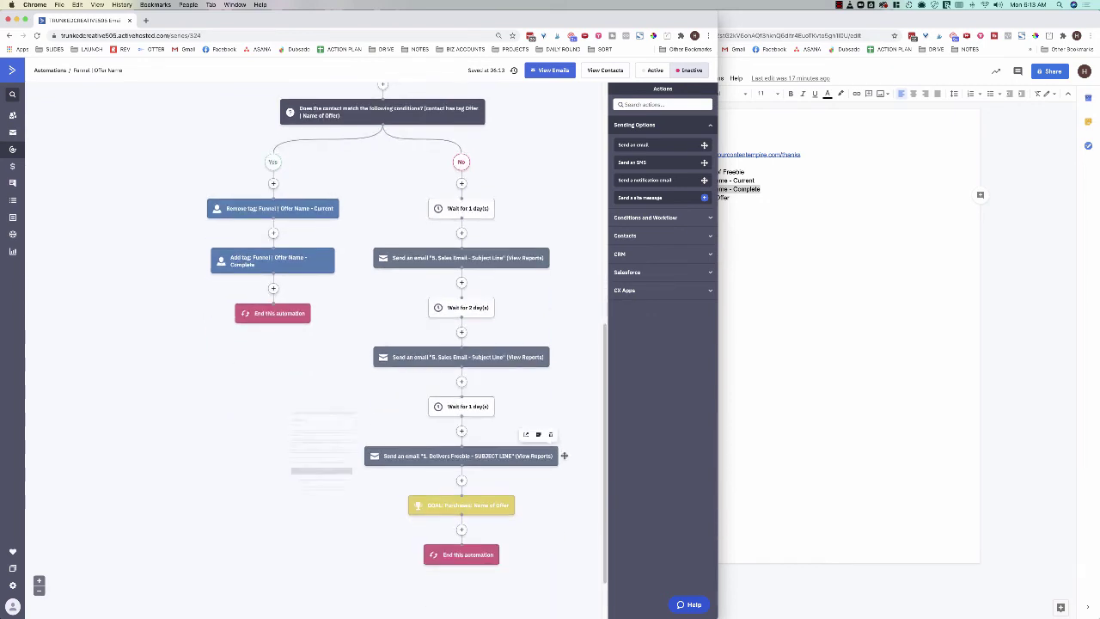
{"action": "scroll", "coordinate": [562, 455], "scroll_direction": "down", "scroll_amount": 2}
{"action": "scroll", "coordinate": [562, 454], "scroll_direction": "down", "scroll_amount": 1}
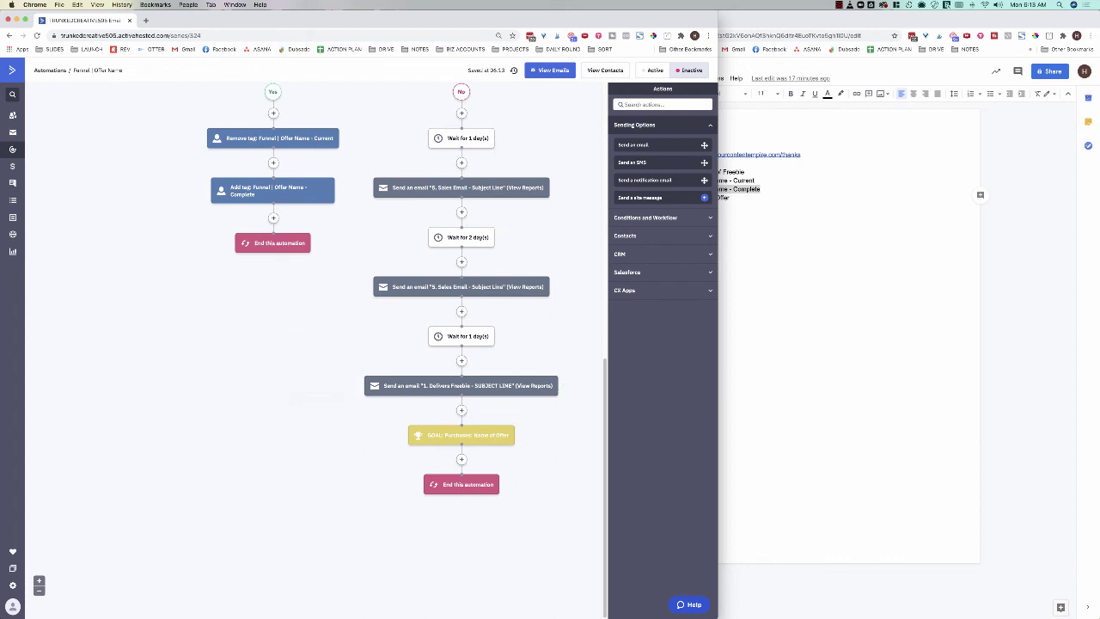
{"action": "left_click", "coordinate": [461, 459]}
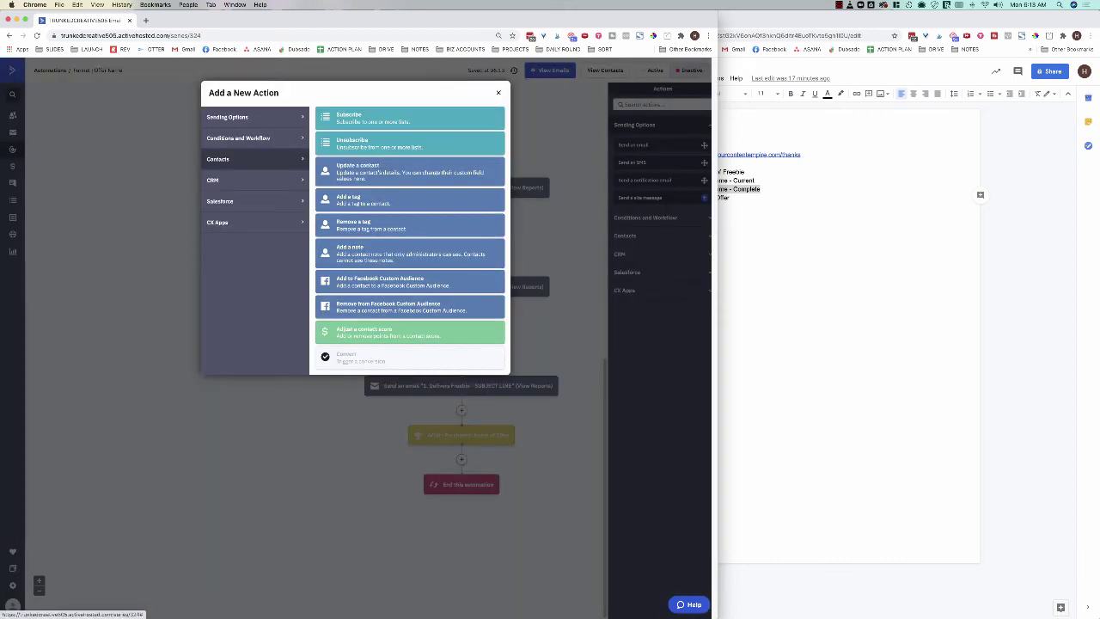
{"action": "left_click", "coordinate": [360, 199]}
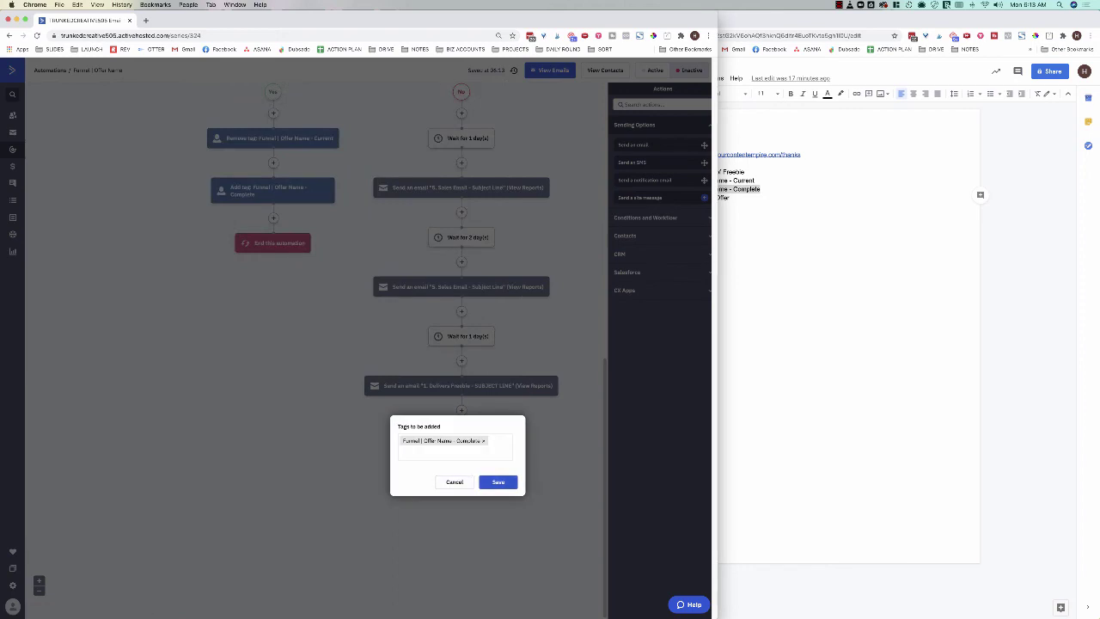
{"action": "left_click", "coordinate": [498, 481]}
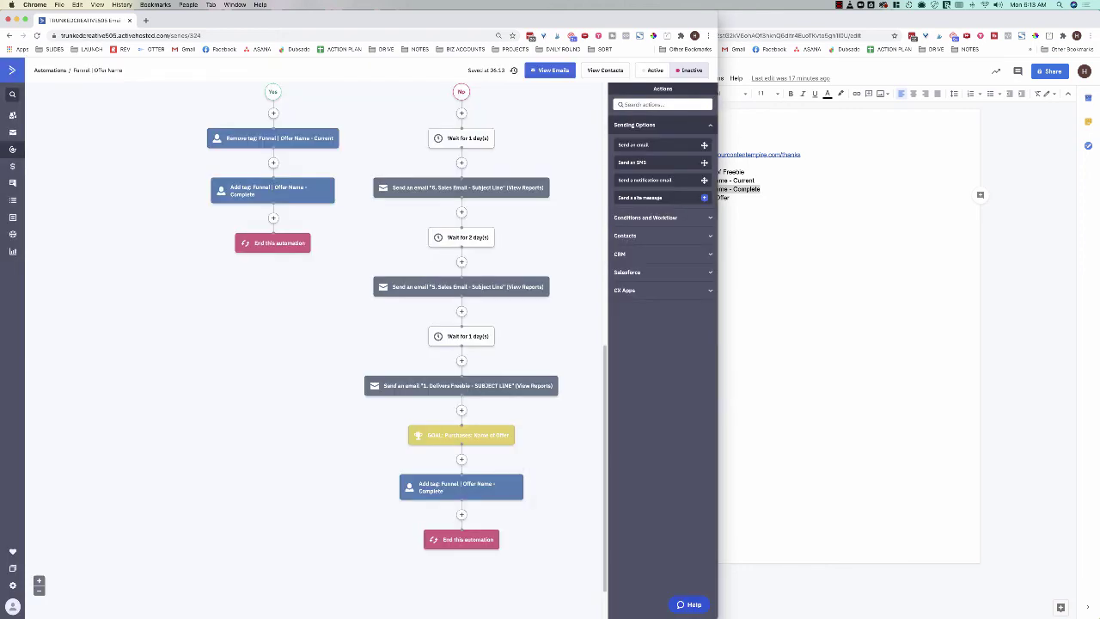
Step: Then remove the 'Funnel | Offer Name - Current' tag in the next step
{"action": "left_click", "coordinate": [462, 514]}
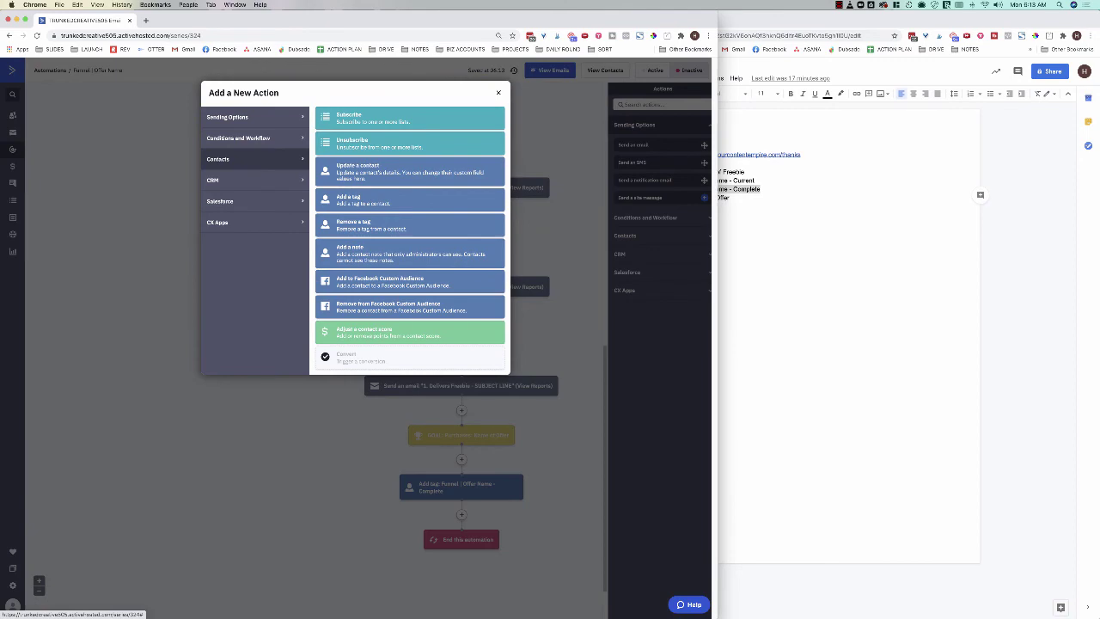
{"action": "left_click", "coordinate": [370, 225]}
{"action": "left_click", "coordinate": [498, 537]}
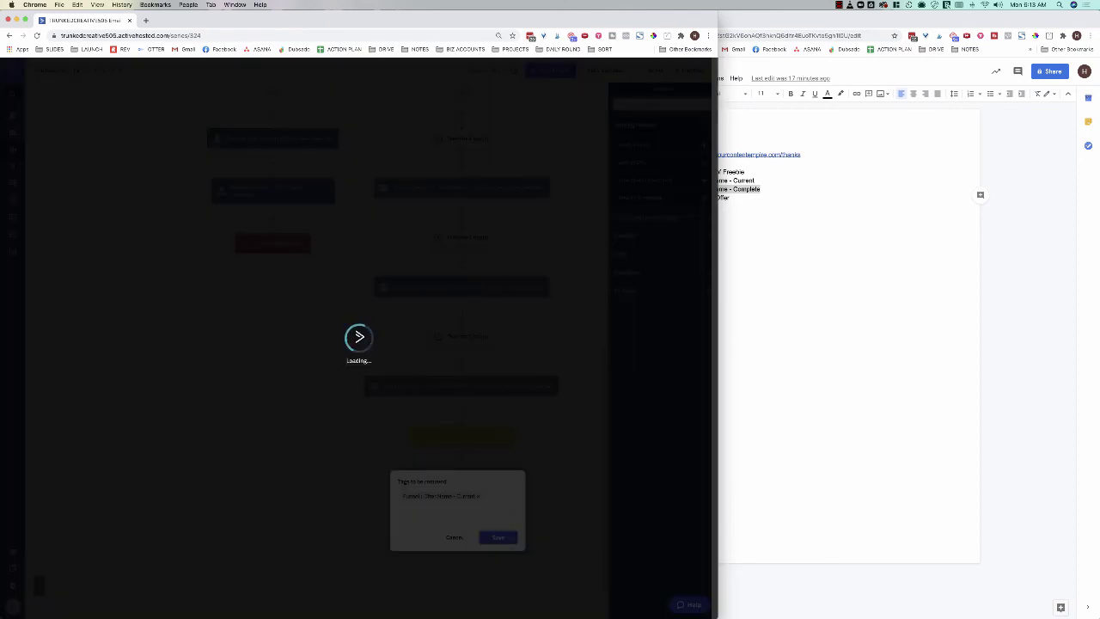
{"action": "scroll", "coordinate": [318, 344], "scroll_direction": "up", "scroll_amount": 10}
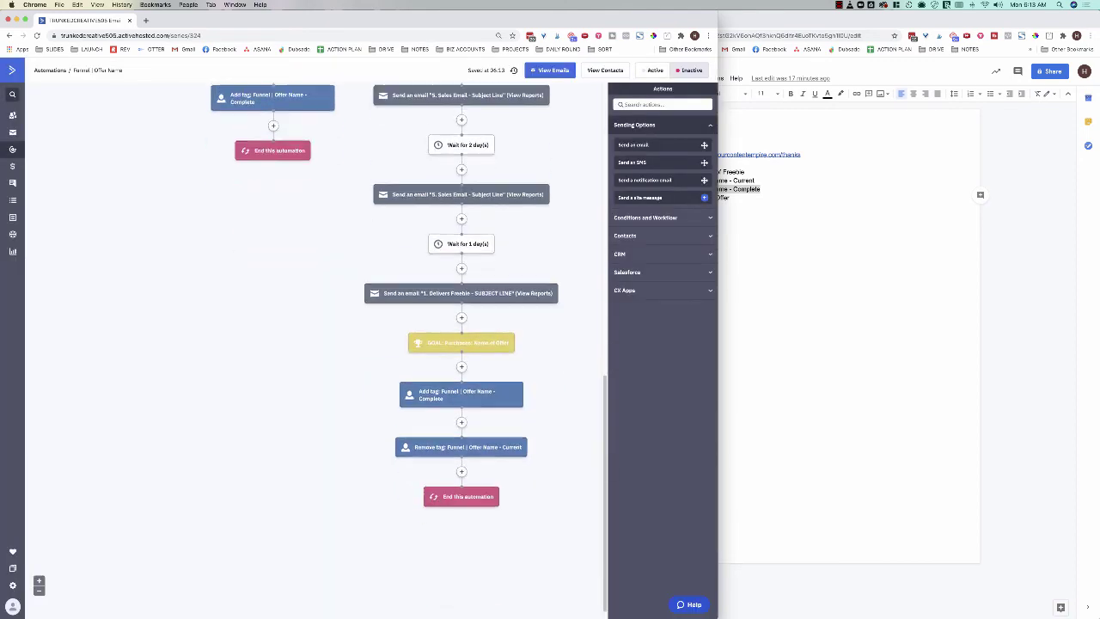
{"action": "scroll", "coordinate": [318, 344], "scroll_direction": "down", "scroll_amount": 5}
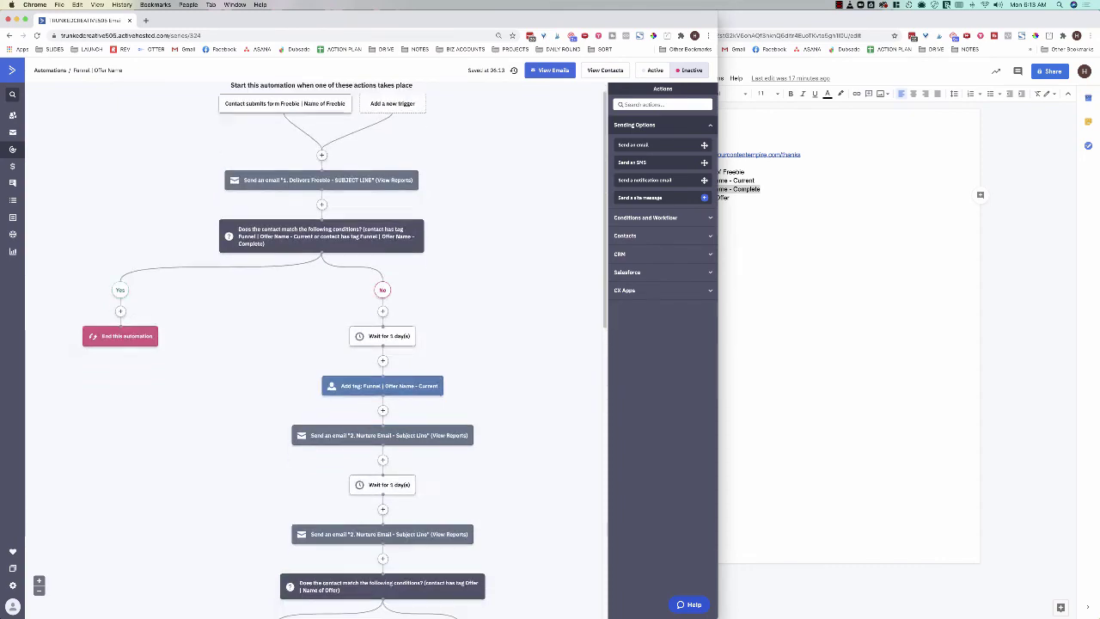
{"action": "scroll", "coordinate": [318, 344], "scroll_direction": "up", "scroll_amount": 5}
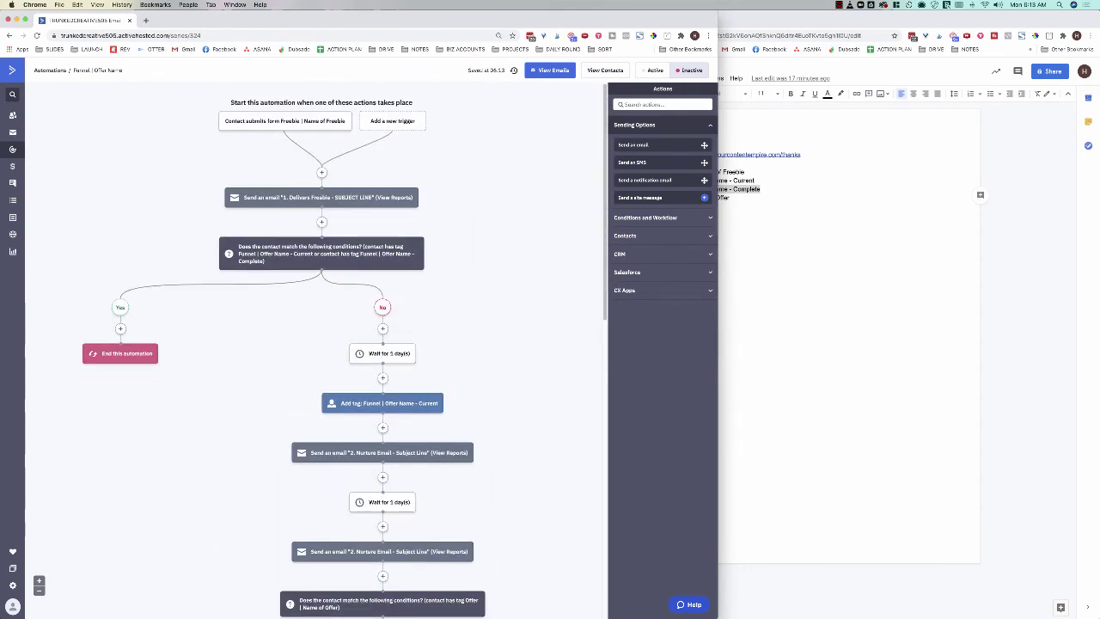
Step: Activate the automation and open the report for the '1. Delivers Freebie' email
{"action": "left_click", "coordinate": [654, 70]}
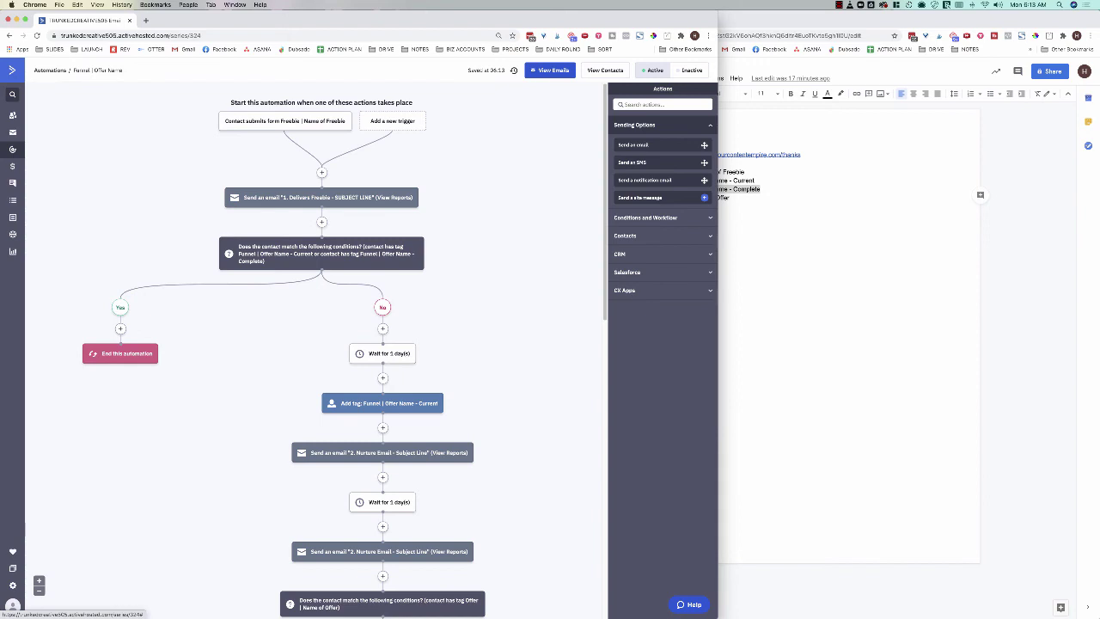
{"action": "left_click", "coordinate": [549, 70]}
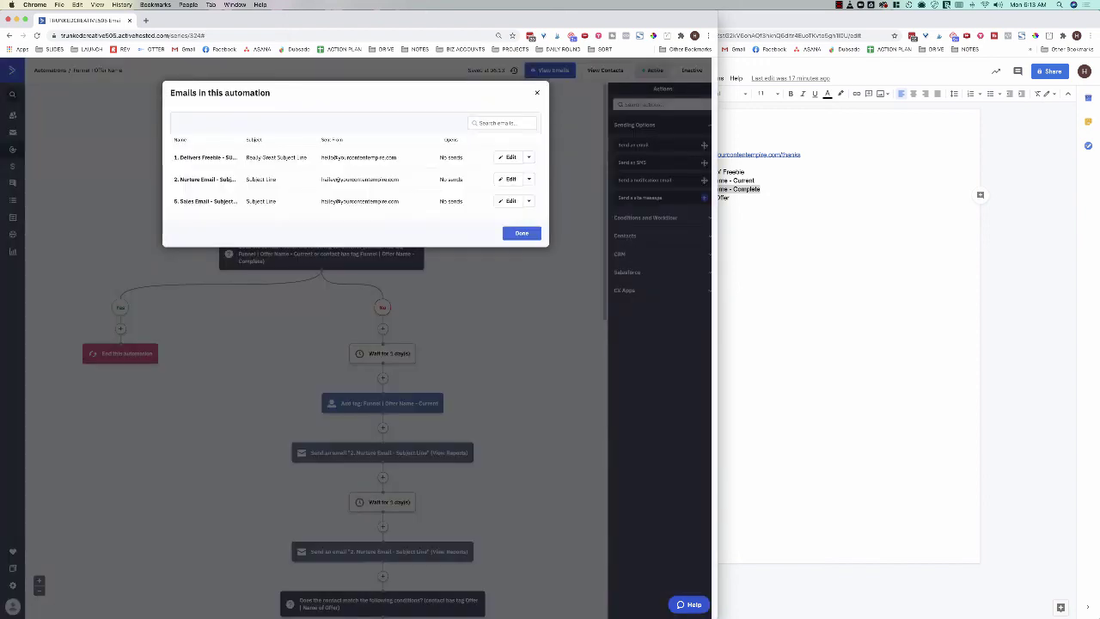
{"action": "left_click", "coordinate": [522, 232]}
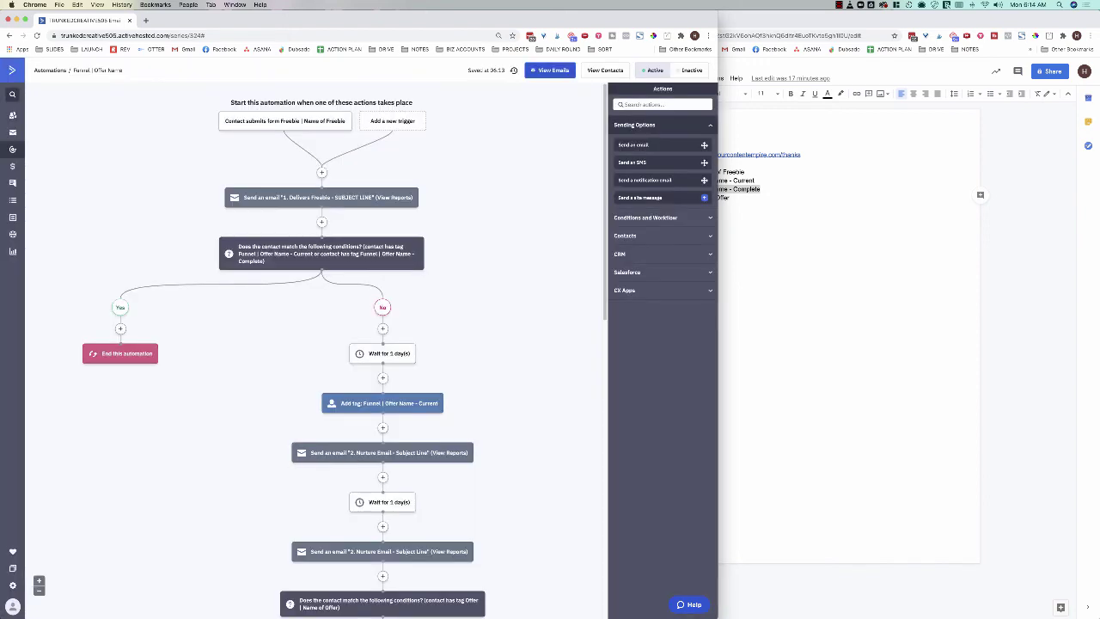
{"action": "left_click", "coordinate": [549, 69]}
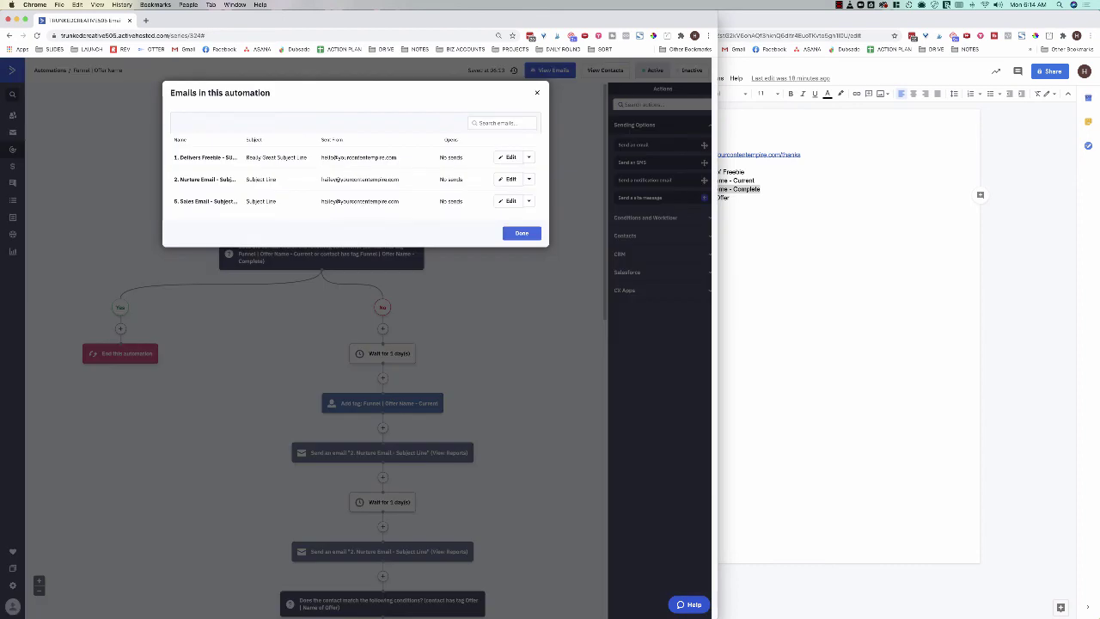
{"action": "left_click_drag", "start_coordinate": [173, 157], "coordinate": [236, 157]}
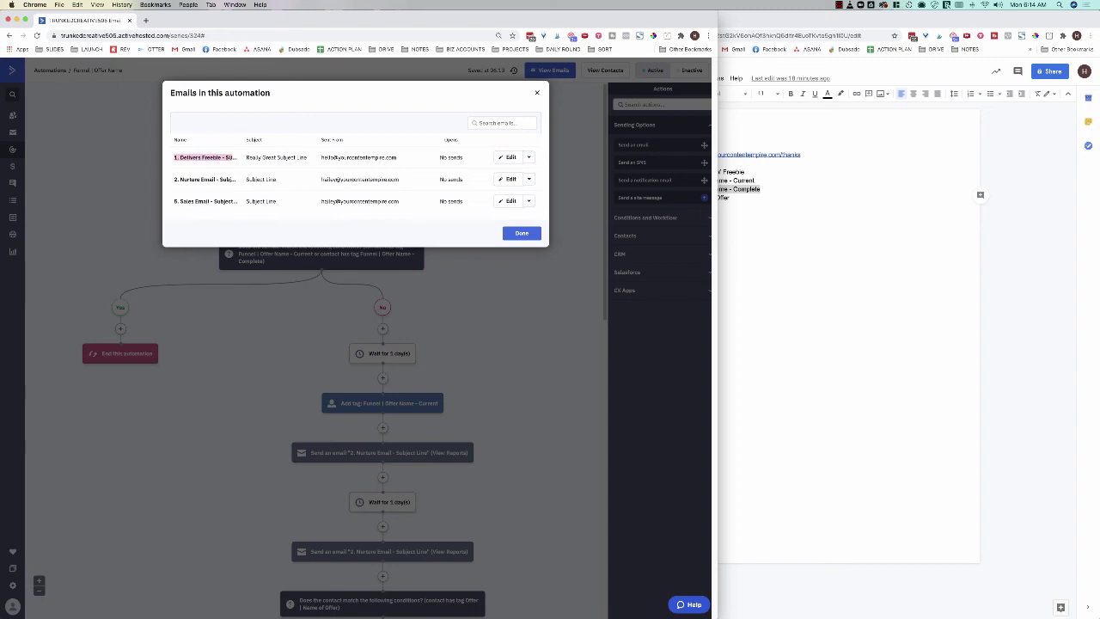
{"action": "left_click", "coordinate": [236, 158]}
{"action": "left_click", "coordinate": [529, 158]}
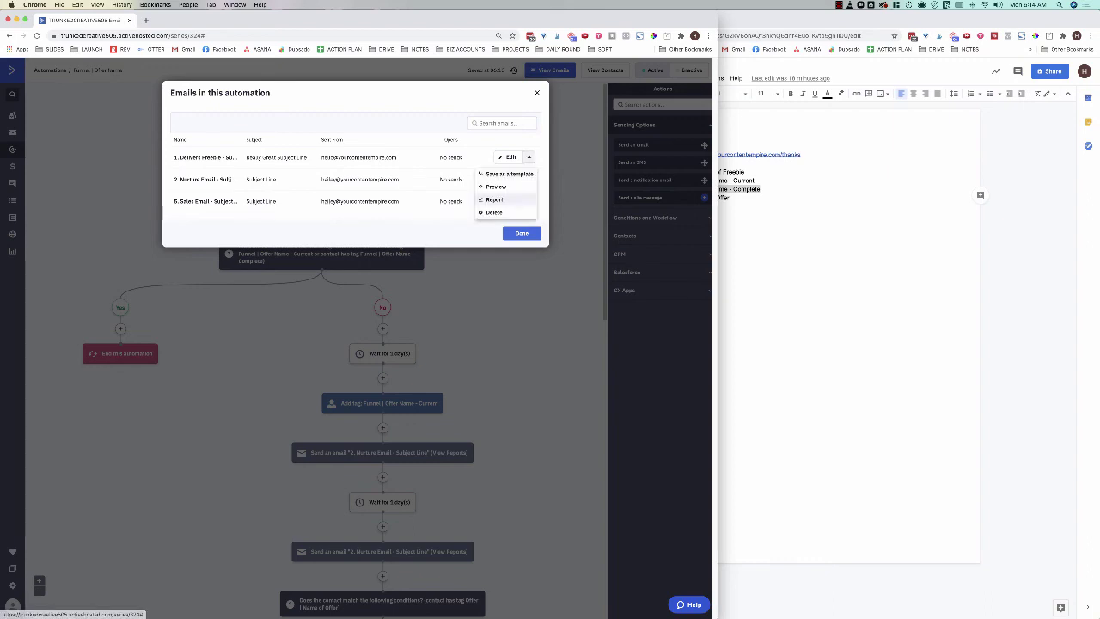
{"action": "left_click", "coordinate": [494, 199]}
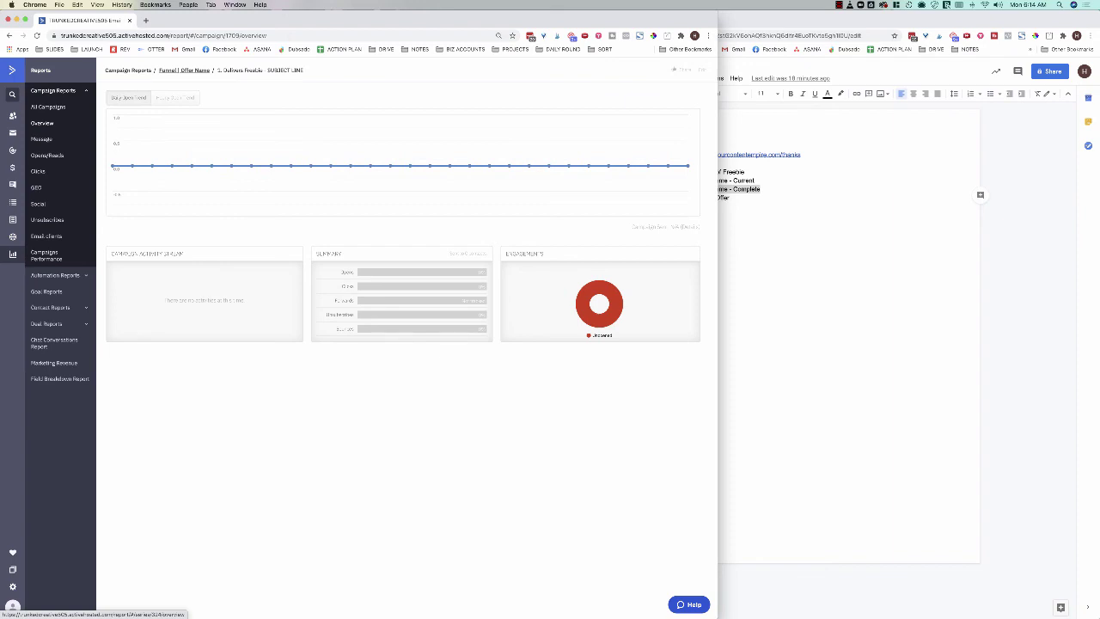
Step: View the Funnel | Offer Name automation report, then go to the Campaigns list
{"action": "left_click", "coordinate": [183, 70]}
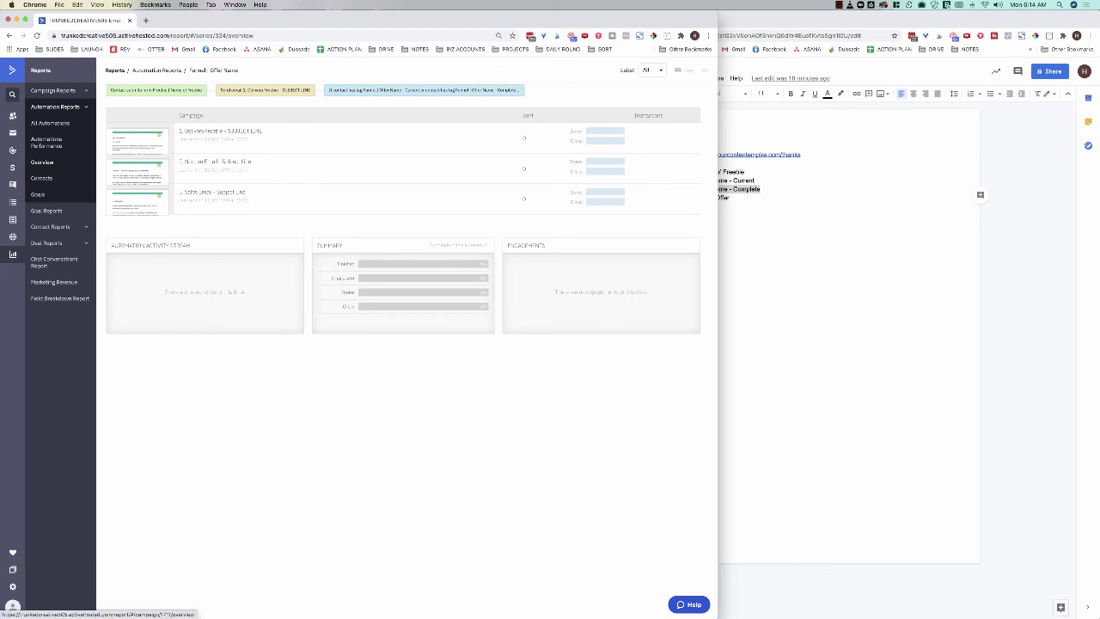
{"action": "left_click", "coordinate": [287, 35]}
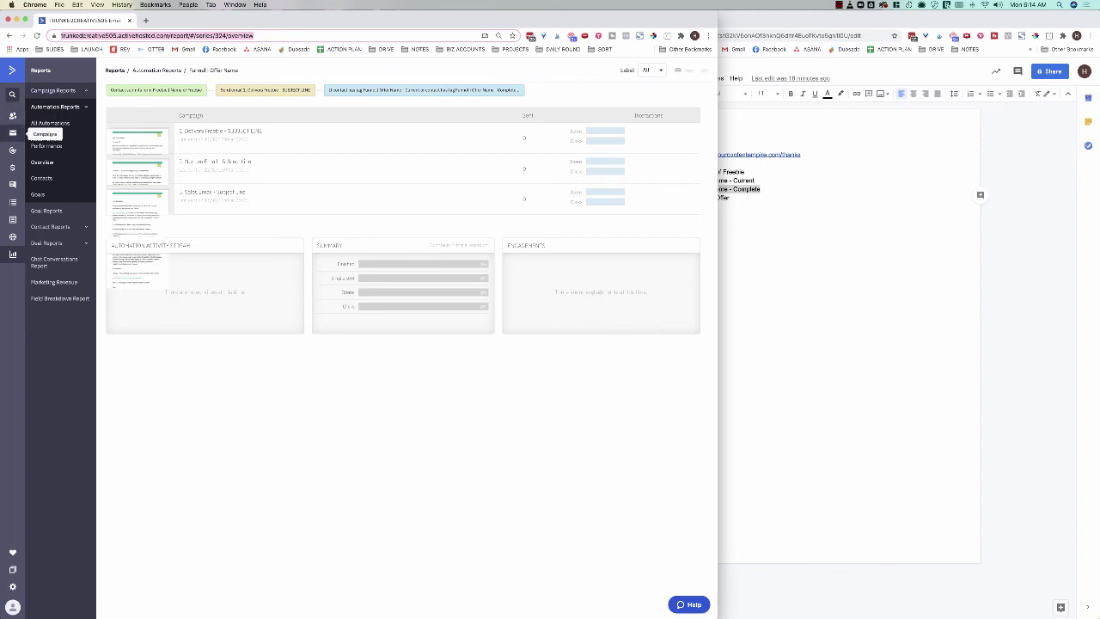
{"action": "left_click", "coordinate": [12, 133]}
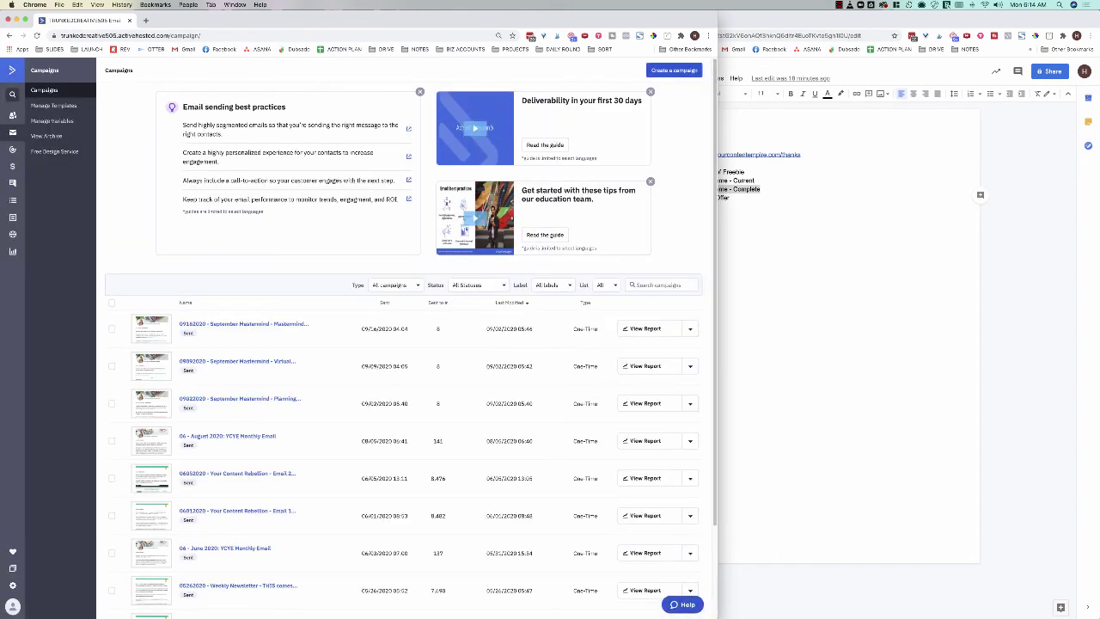
Step: Start a new campaign, back out of it, and go to Site > Pages
{"action": "left_click_drag", "start_coordinate": [275, 20], "coordinate": [299, 20]}
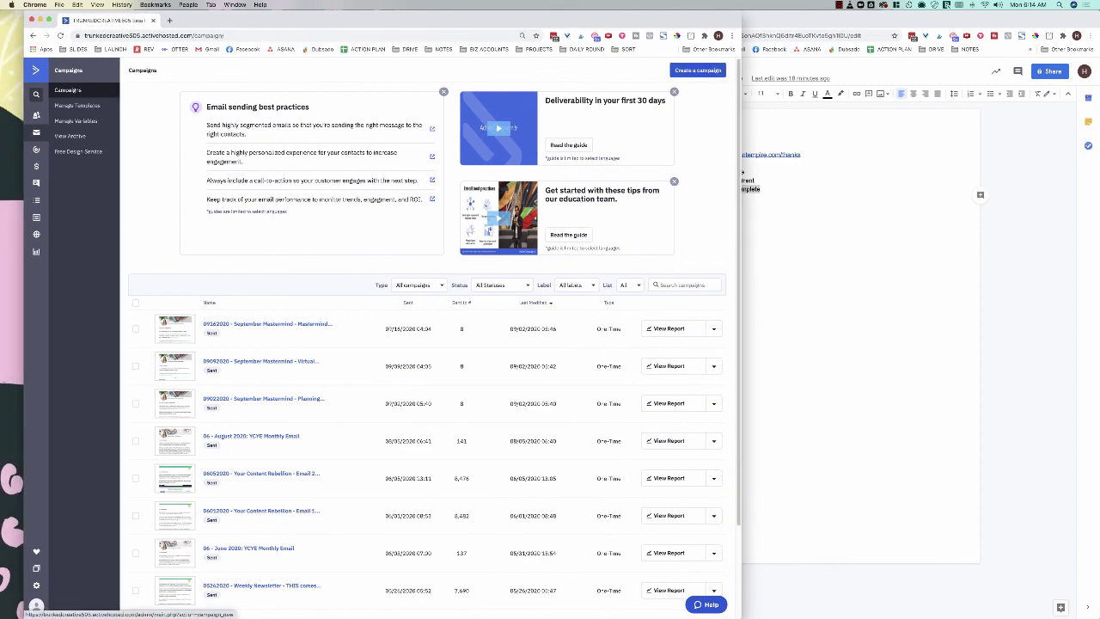
{"action": "left_click", "coordinate": [698, 70]}
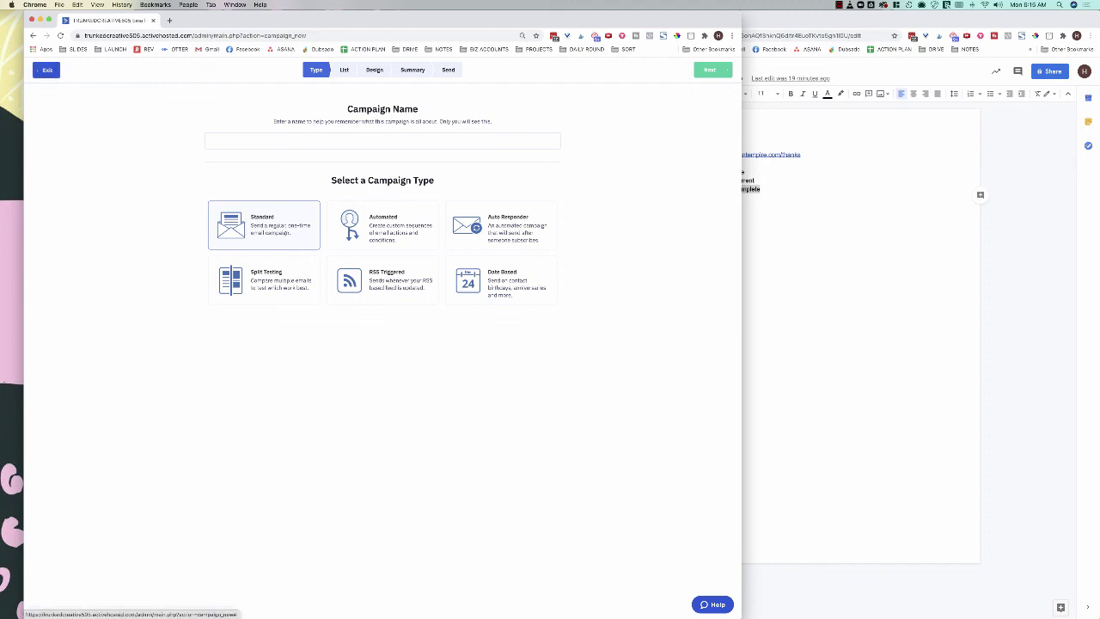
{"action": "left_click", "coordinate": [47, 69]}
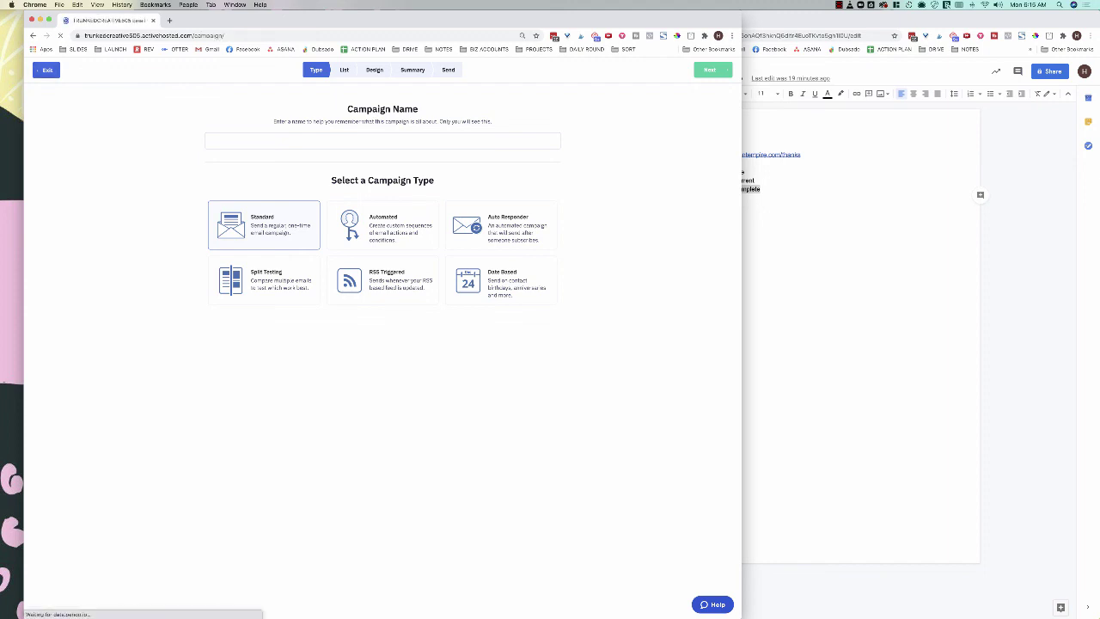
{"action": "key", "text": "super+grave"}
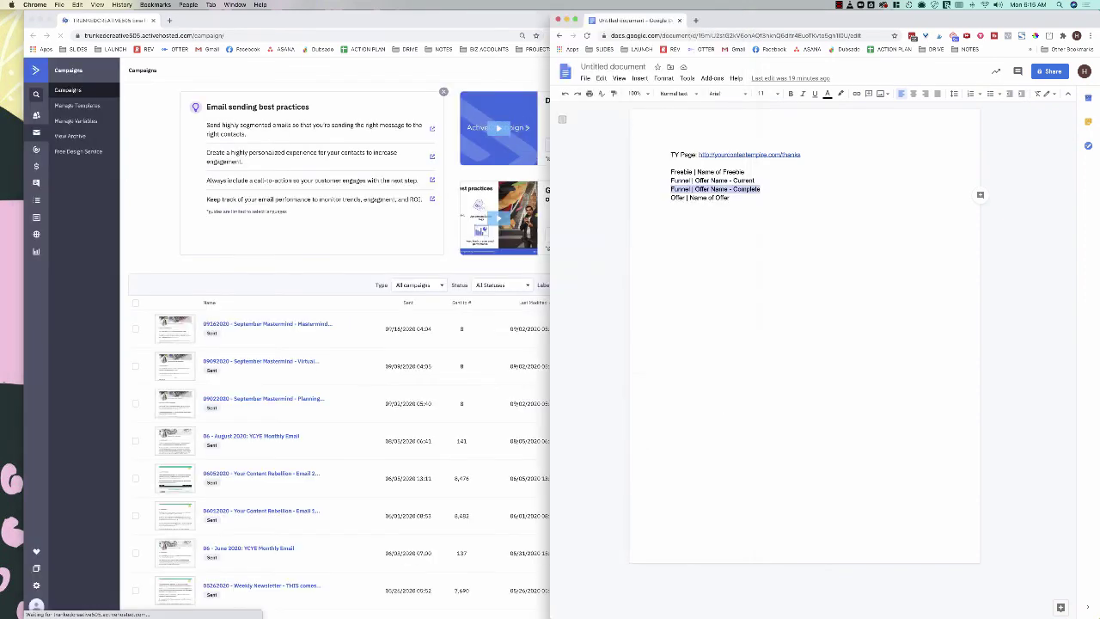
{"action": "key", "text": "super+grave"}
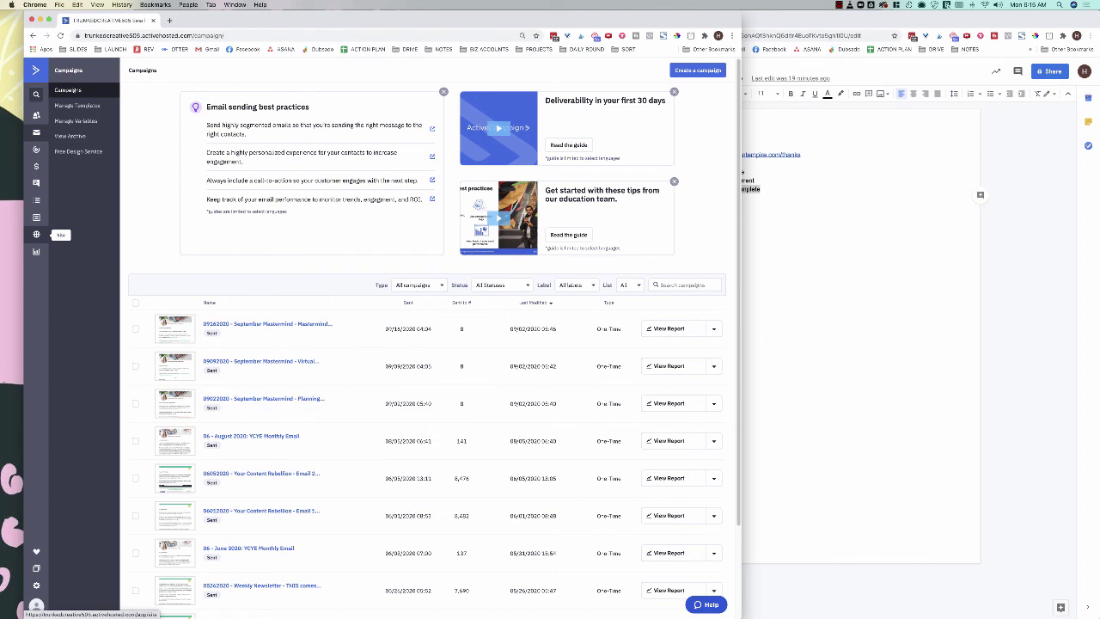
{"action": "left_click", "coordinate": [36, 234]}
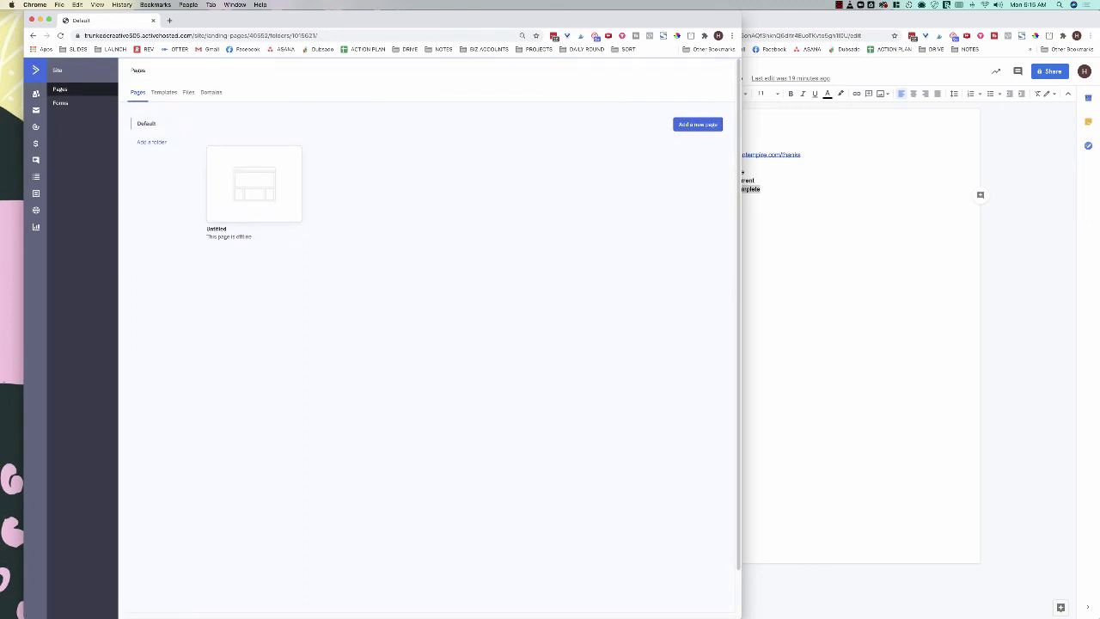
Step: Switch between the landing Pages list and the saved Templates tab
{"action": "left_click", "coordinate": [163, 92]}
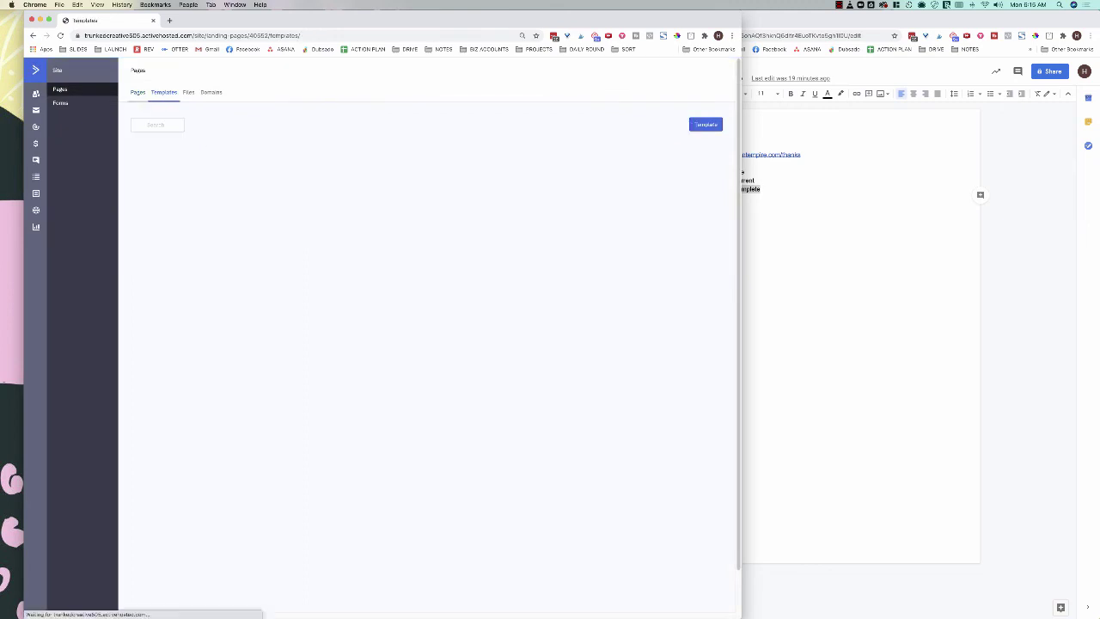
{"action": "left_click", "coordinate": [137, 92]}
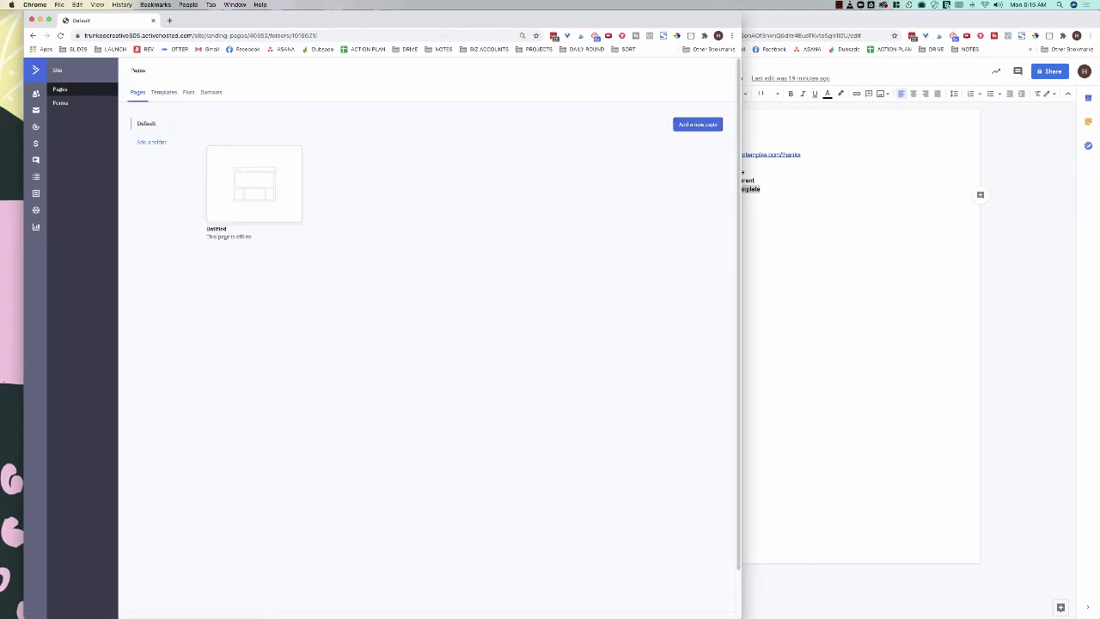
{"action": "left_click", "coordinate": [164, 92]}
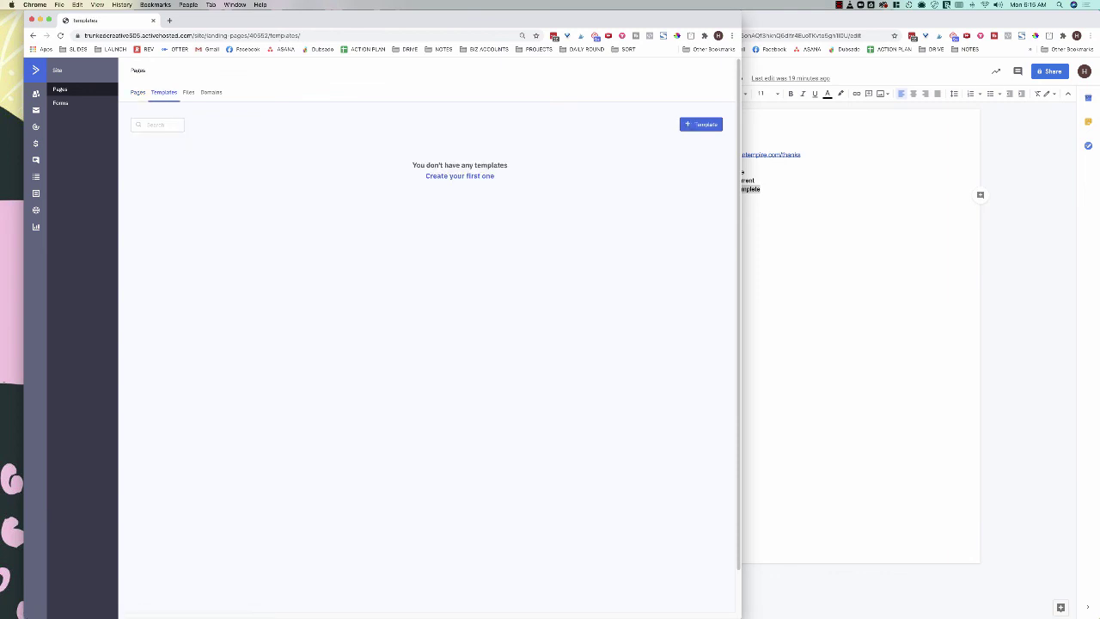
{"action": "left_click", "coordinate": [138, 92]}
Step: Browse the new landing page template gallery and close it without choosing one
{"action": "left_click", "coordinate": [698, 124]}
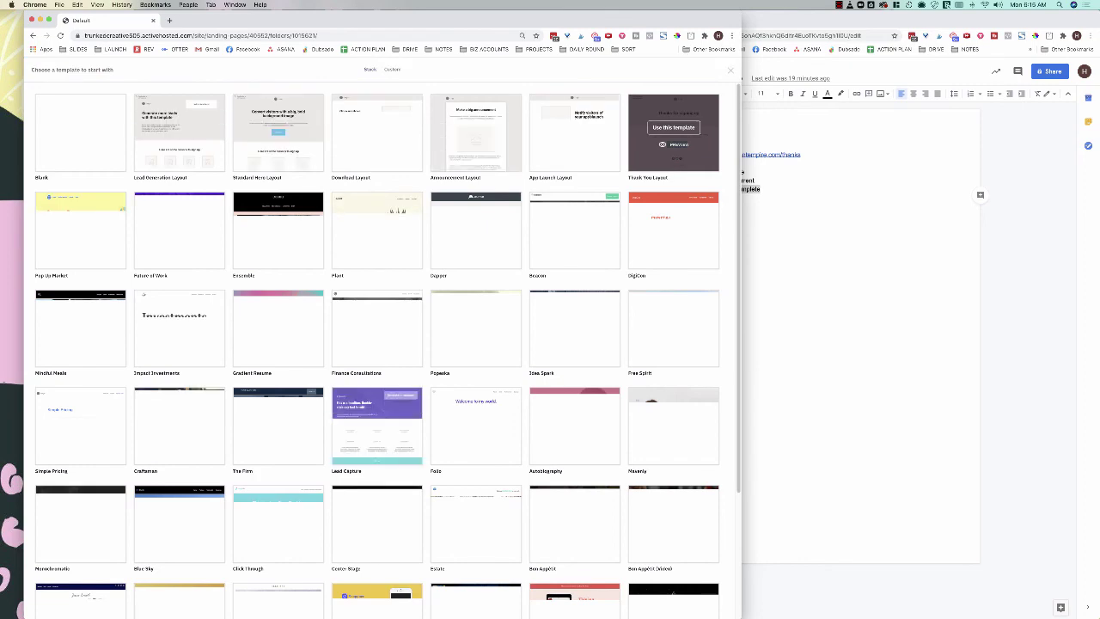
{"action": "scroll", "coordinate": [533, 412], "scroll_direction": "down", "scroll_amount": 3}
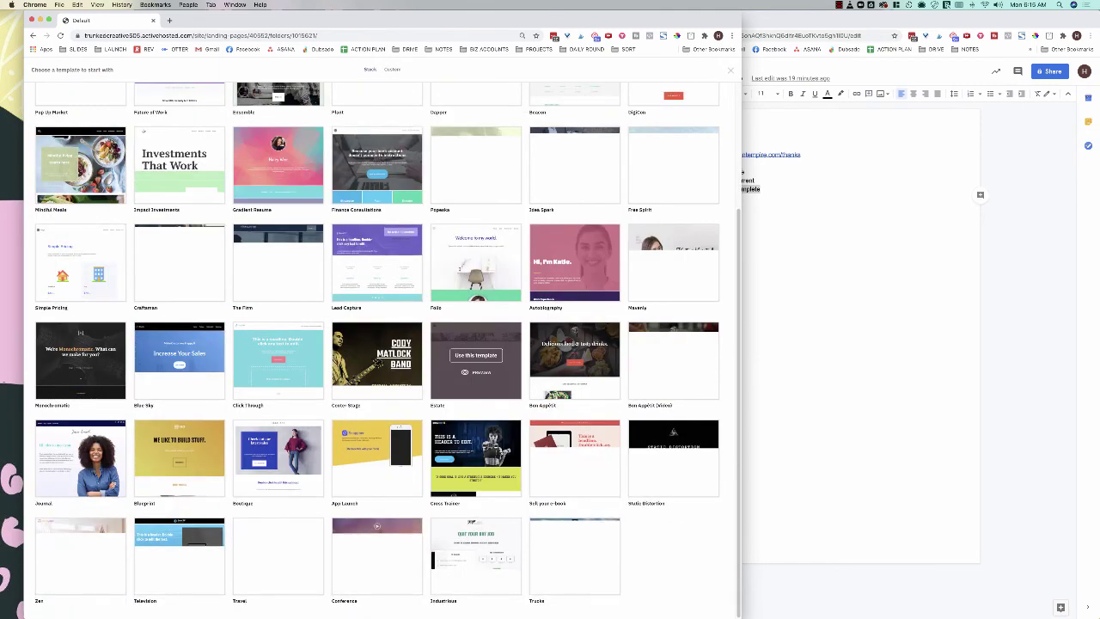
{"action": "scroll", "coordinate": [475, 355], "scroll_direction": "up", "scroll_amount": 3}
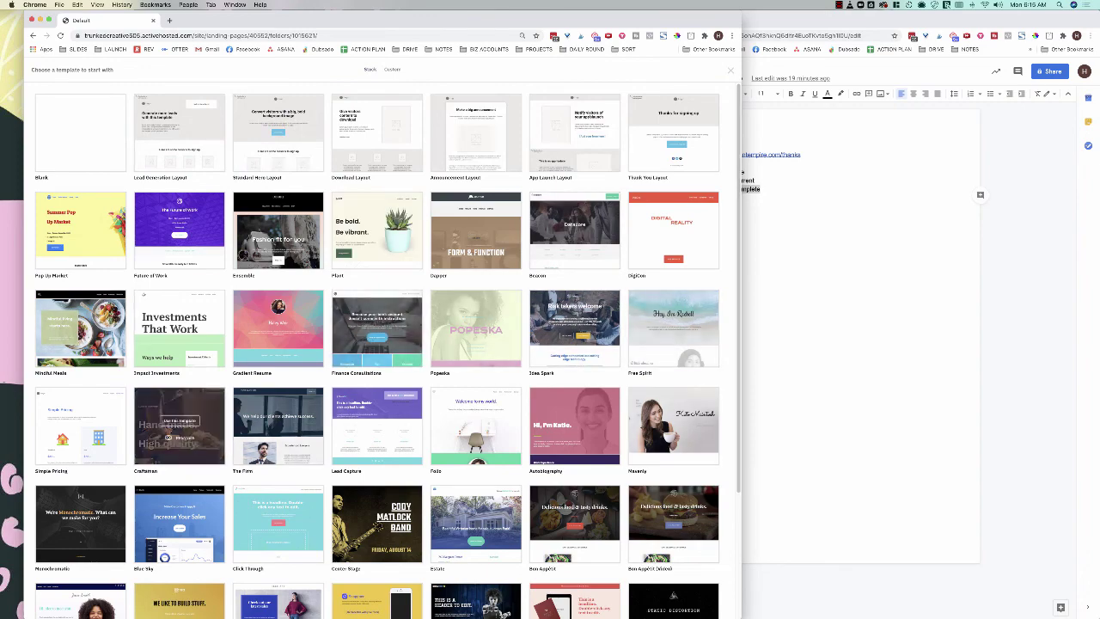
{"action": "scroll", "coordinate": [214, 425], "scroll_direction": "down", "scroll_amount": 3}
{"action": "scroll", "coordinate": [275, 425], "scroll_direction": "up", "scroll_amount": 3}
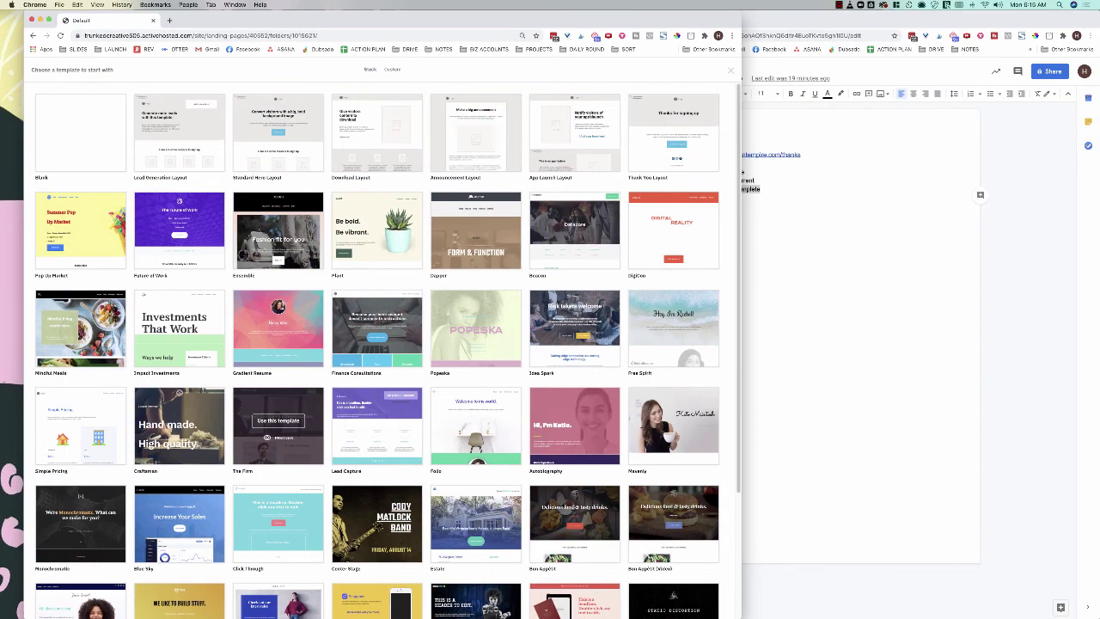
{"action": "scroll", "coordinate": [376, 344], "scroll_direction": "down", "scroll_amount": 3}
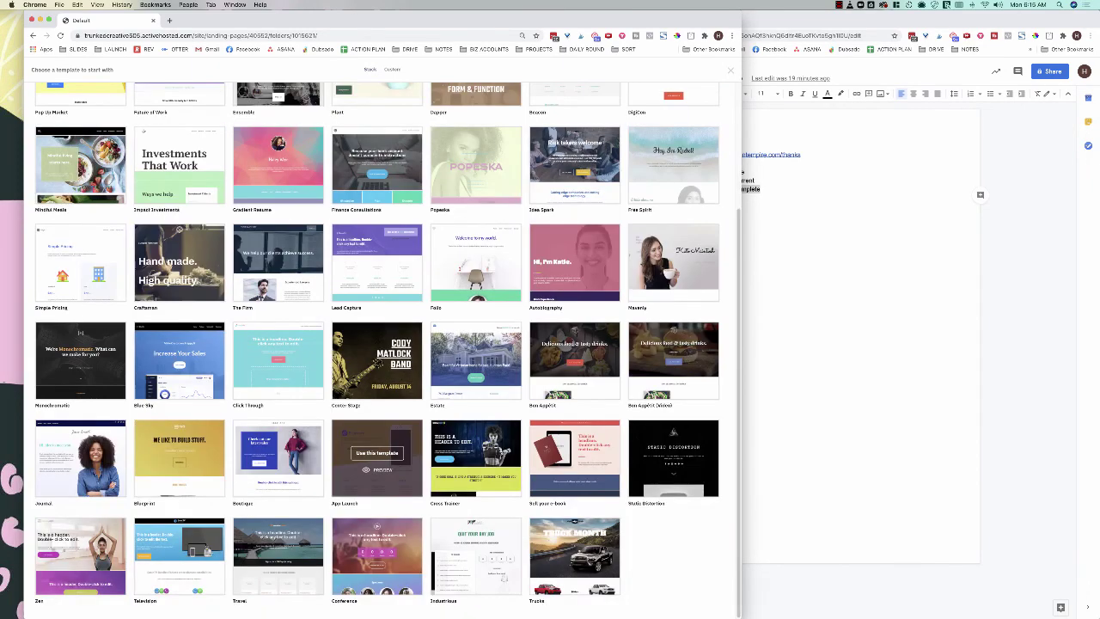
{"action": "scroll", "coordinate": [475, 426], "scroll_direction": "up", "scroll_amount": 3}
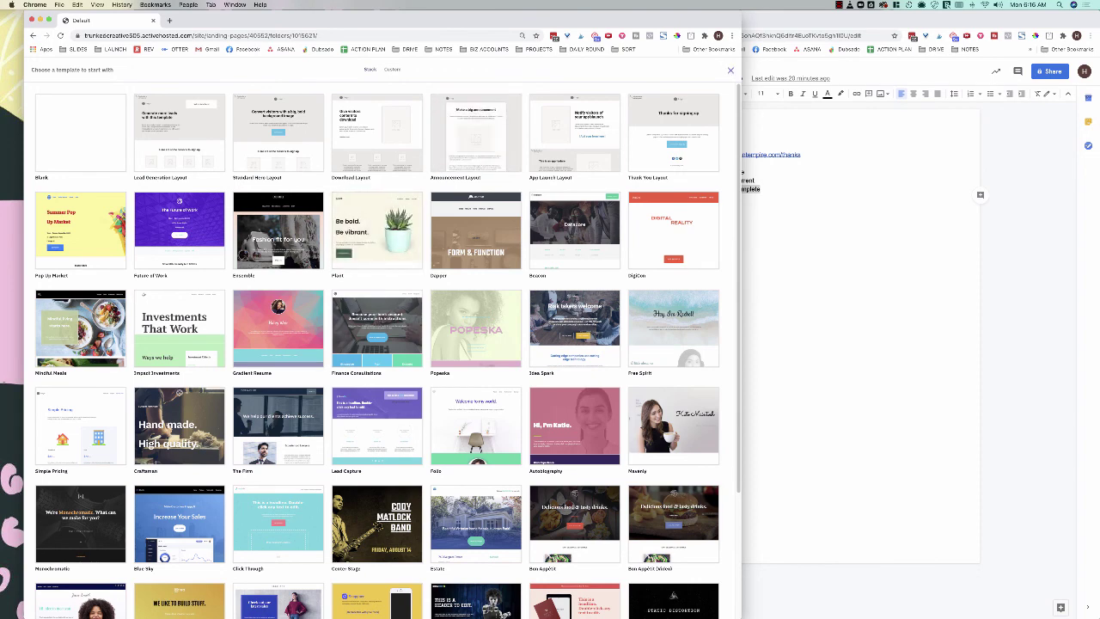
{"action": "left_click", "coordinate": [730, 70]}
{"action": "key", "text": "super+grave"}
{"action": "key", "text": "super+grave"}
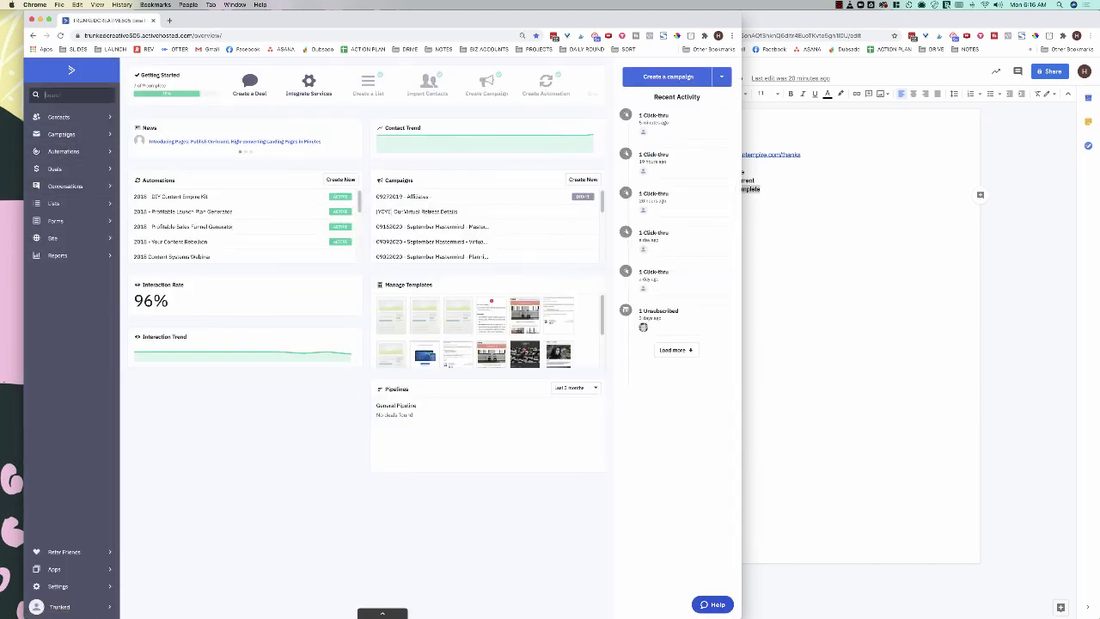
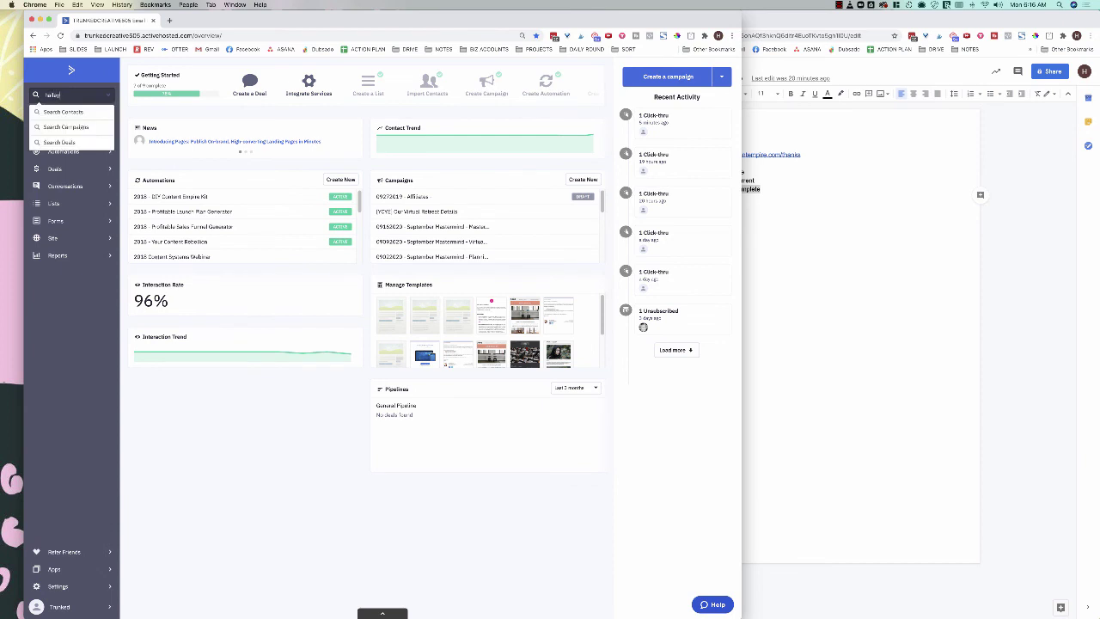
Step: Search for the test contact by e-mail and review its tags, automations and activity
{"action": "key", "text": "Return"}
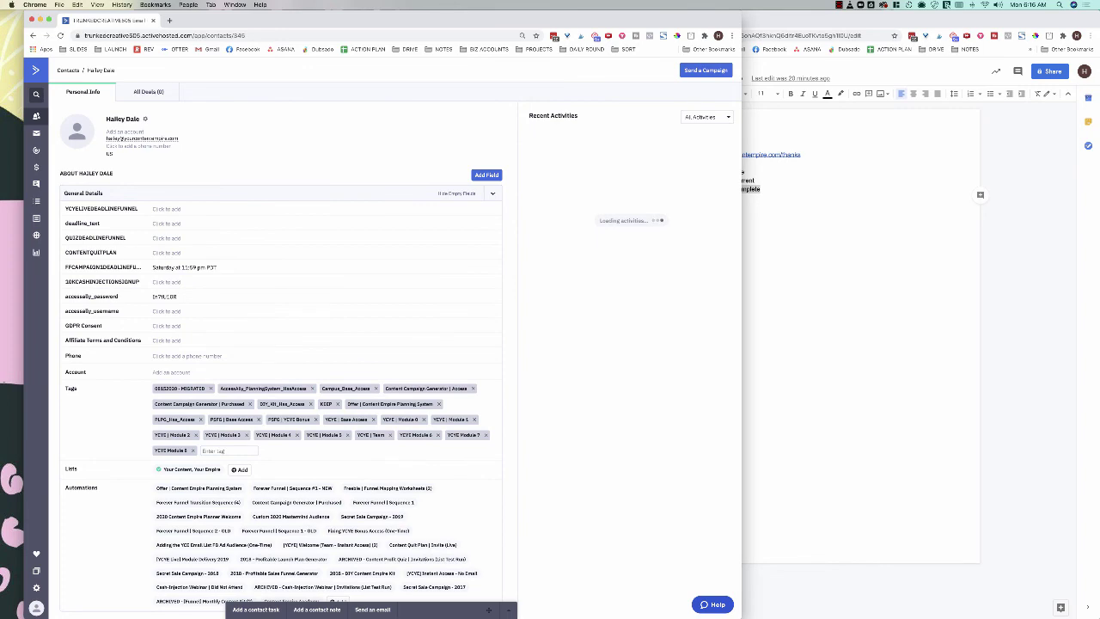
{"action": "scroll", "coordinate": [280, 361], "scroll_direction": "down", "scroll_amount": 5}
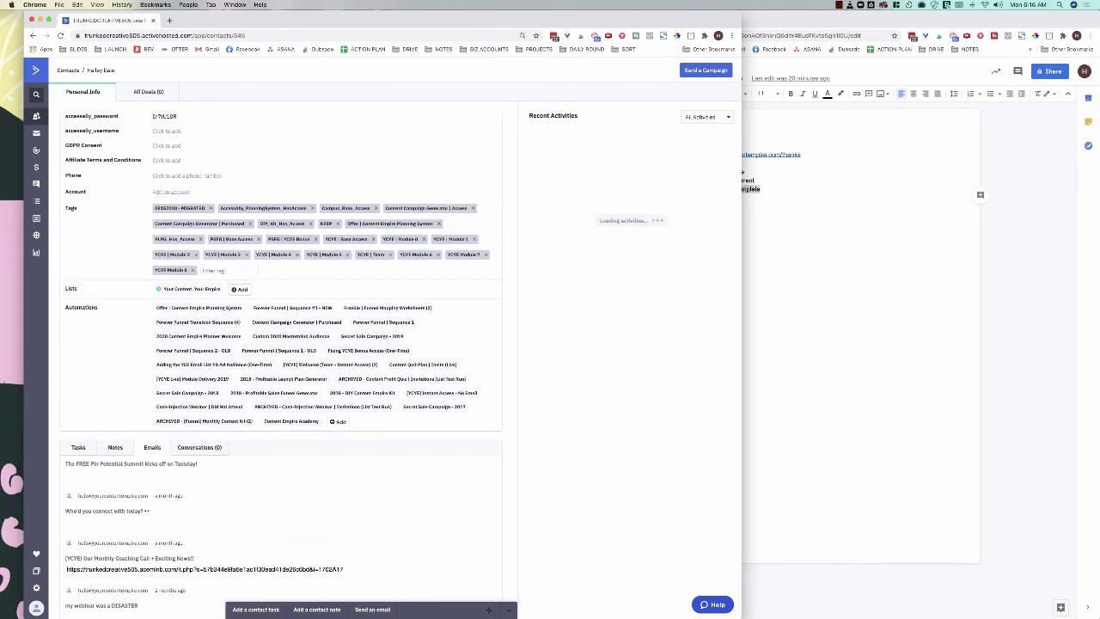
{"action": "scroll", "coordinate": [198, 259], "scroll_direction": "down", "scroll_amount": 1}
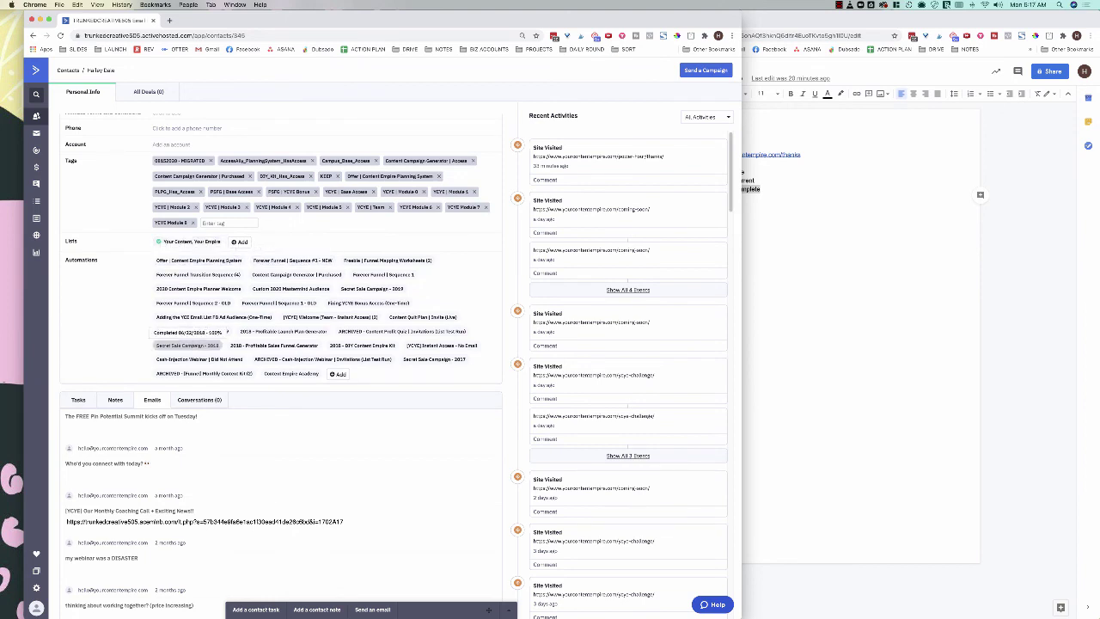
{"action": "scroll", "coordinate": [292, 369], "scroll_direction": "down", "scroll_amount": 2}
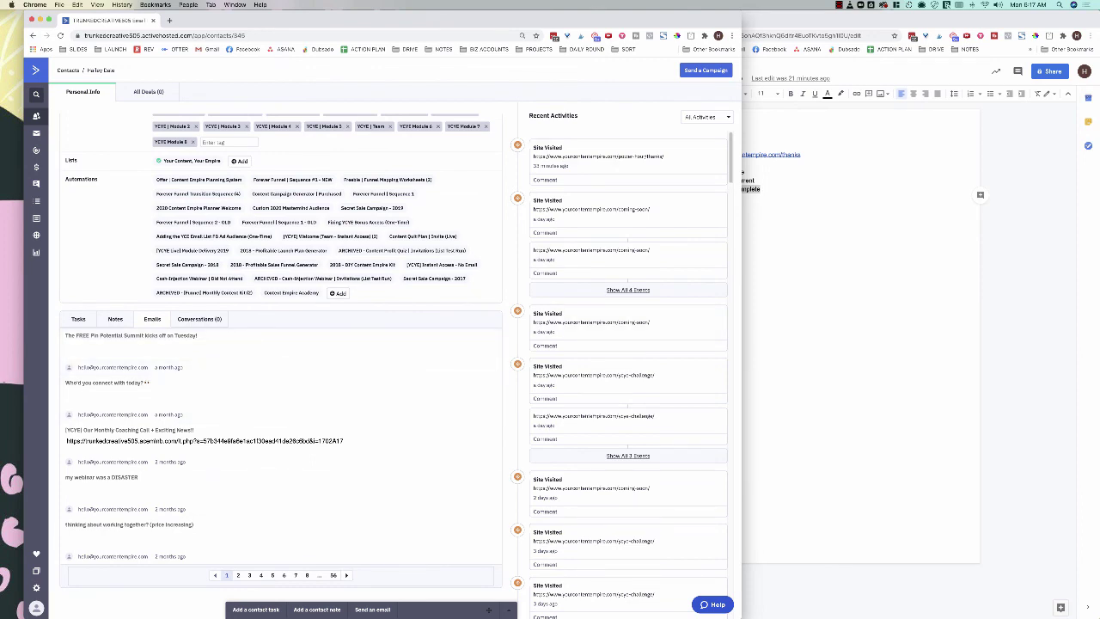
{"action": "scroll", "coordinate": [627, 378], "scroll_direction": "down", "scroll_amount": 10}
{"action": "scroll", "coordinate": [627, 378], "scroll_direction": "up", "scroll_amount": 10}
Step: Add the test contact to the 'Funnel | Offer Name' automation
{"action": "left_click", "coordinate": [337, 293]}
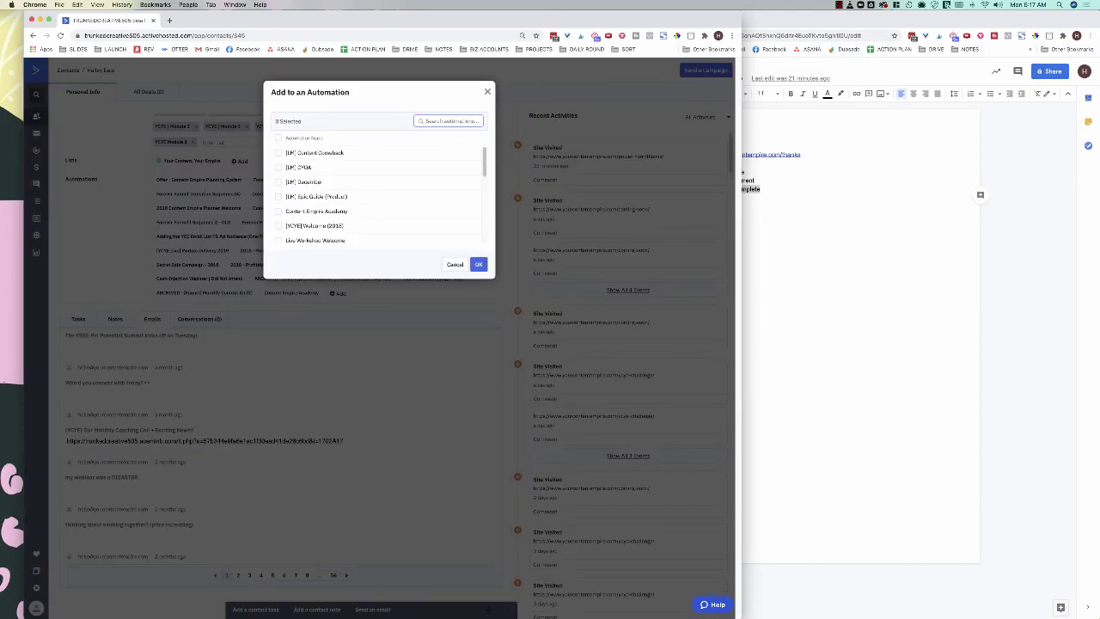
{"action": "type", "text": "fu"}
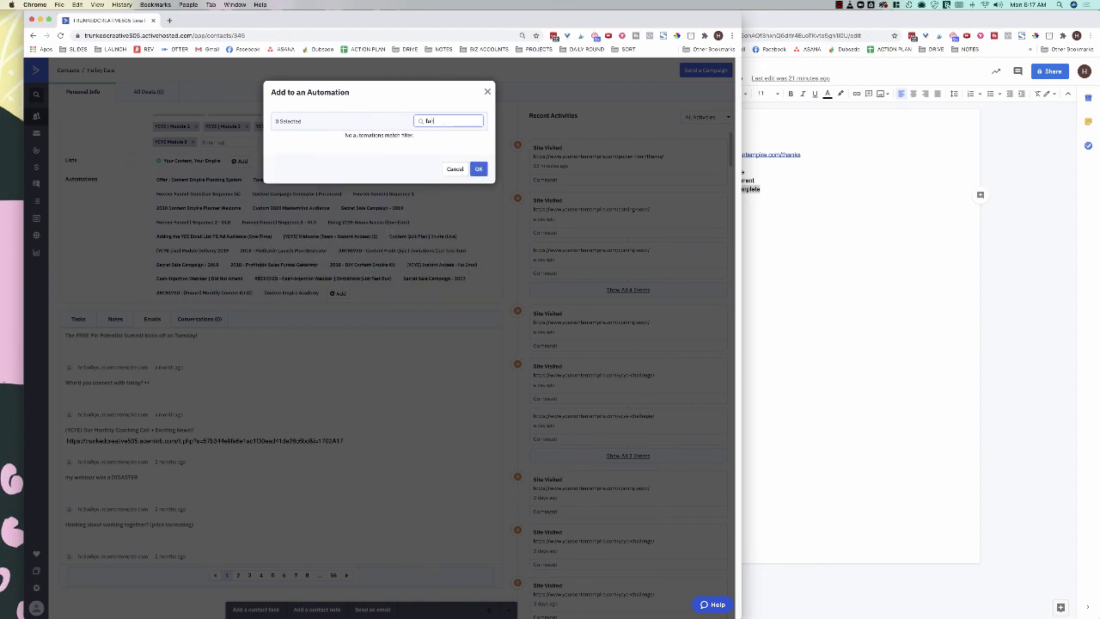
{"action": "type", "text": "nnel |"}
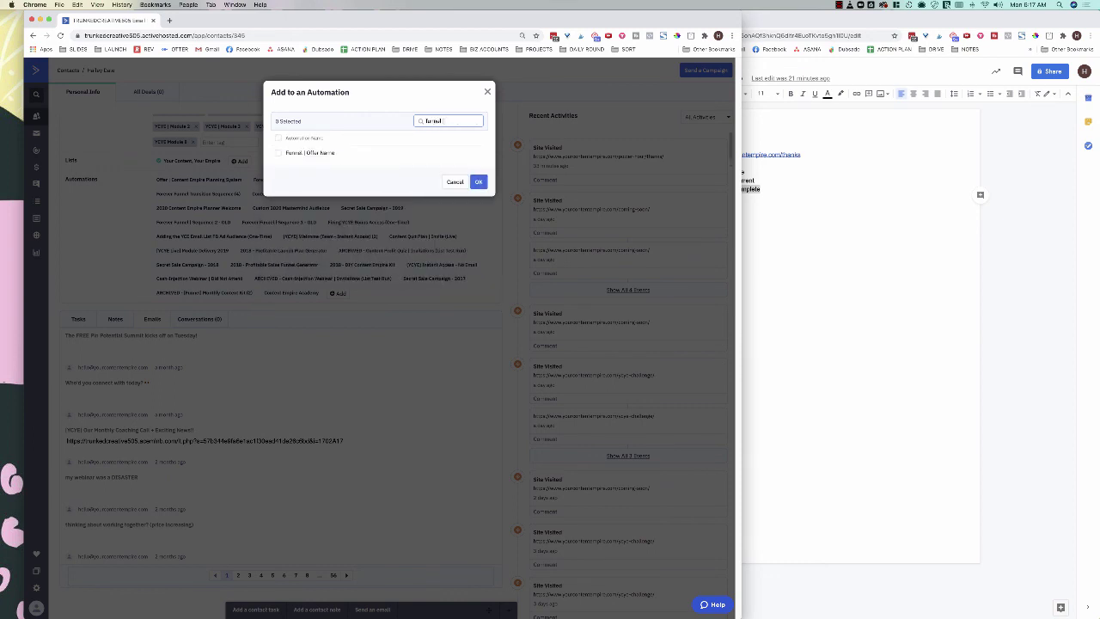
{"action": "left_click", "coordinate": [278, 152]}
{"action": "left_click", "coordinate": [479, 181]}
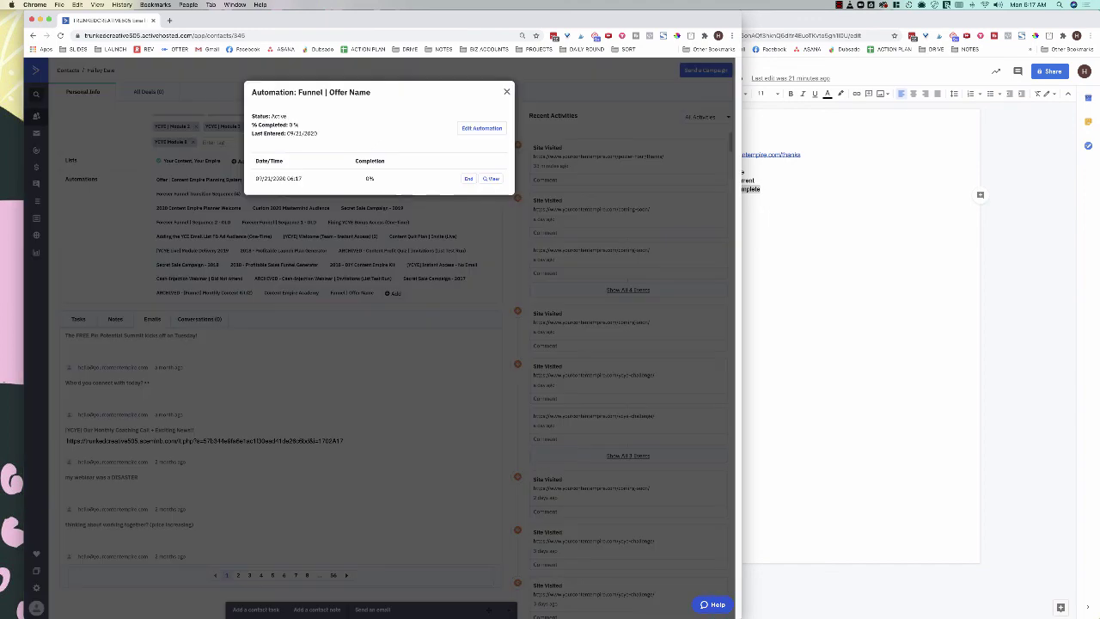
Step: Refresh the contact and open the automation map showing it at the first 1-day wait
{"action": "left_click", "coordinate": [351, 292]}
{"action": "key", "text": "Escape"}
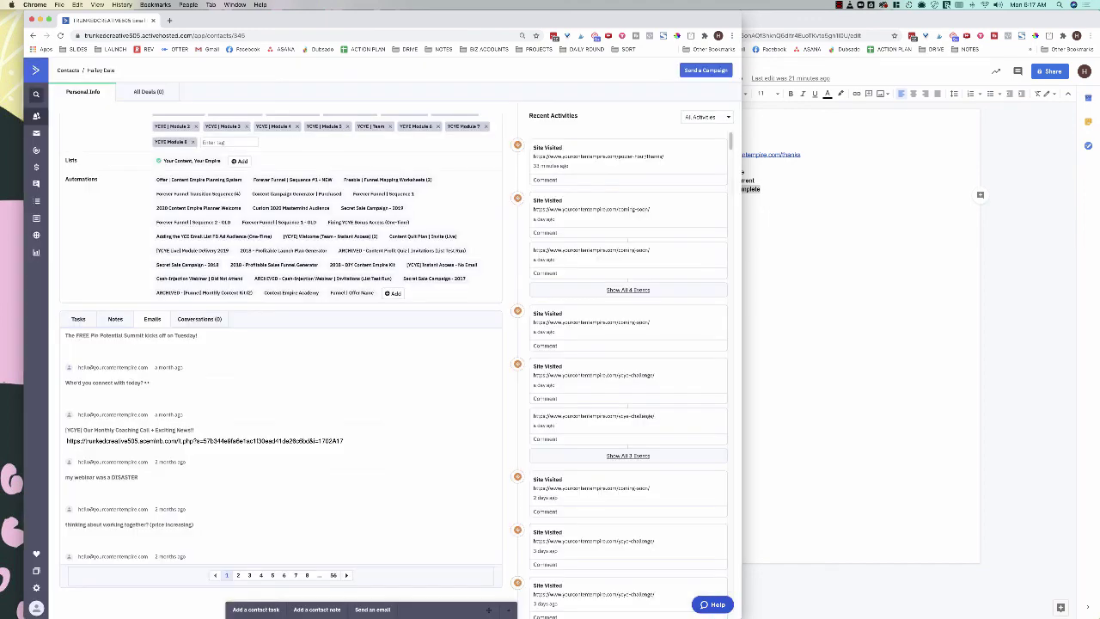
{"action": "key", "text": "super+r"}
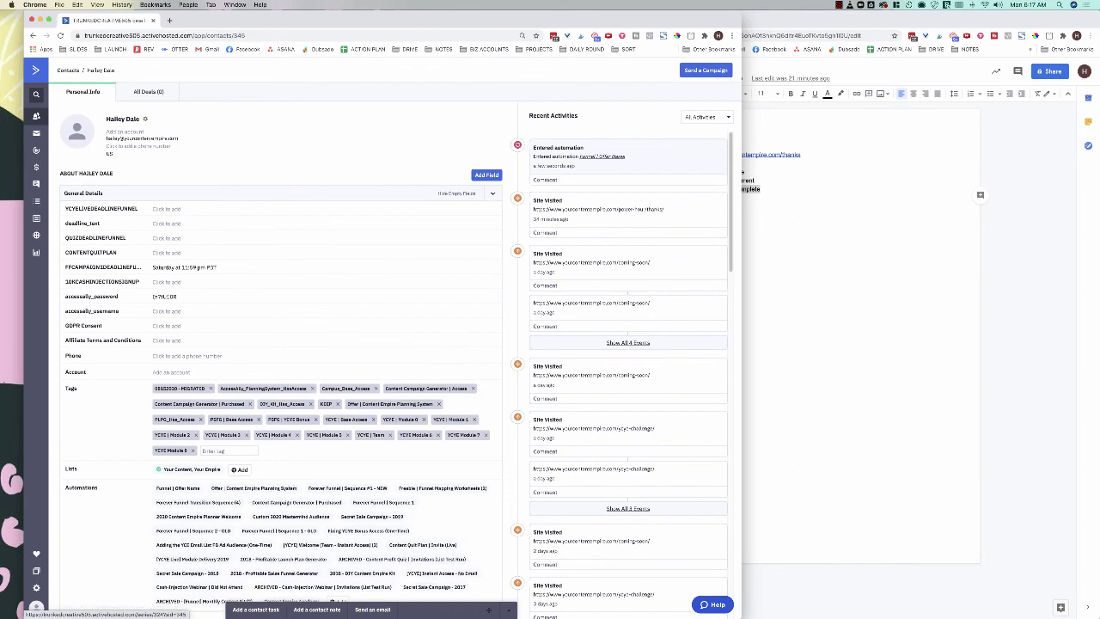
{"action": "left_click", "coordinate": [602, 156]}
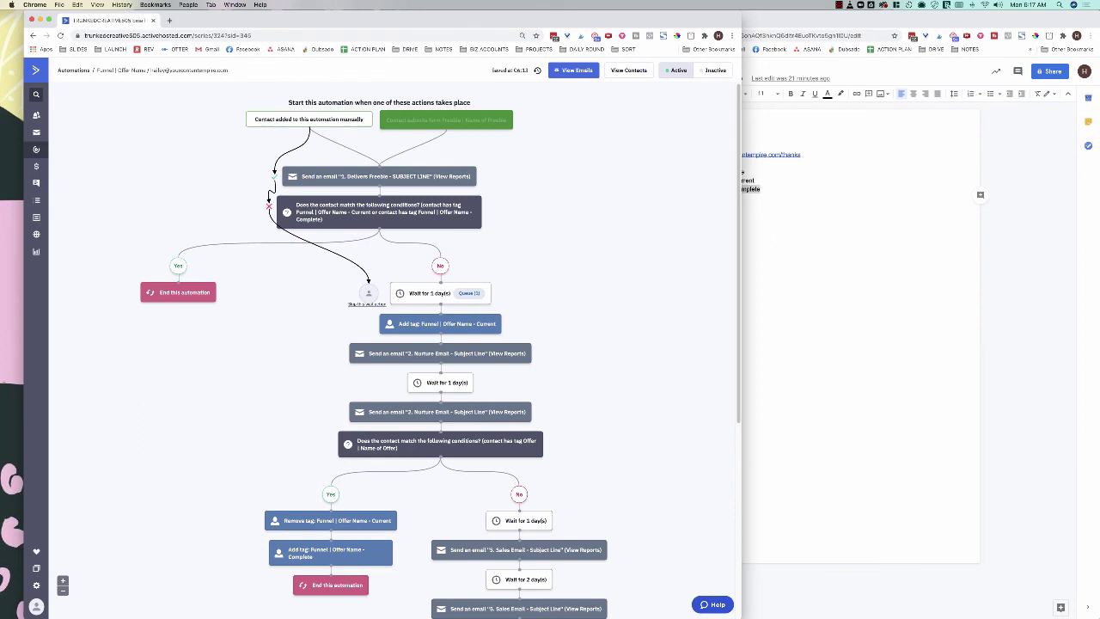
Step: Skip the test contact's first 1-day wait so it queues at the second wait, then open its contact record
{"action": "scroll", "coordinate": [438, 343], "scroll_direction": "down", "scroll_amount": 3}
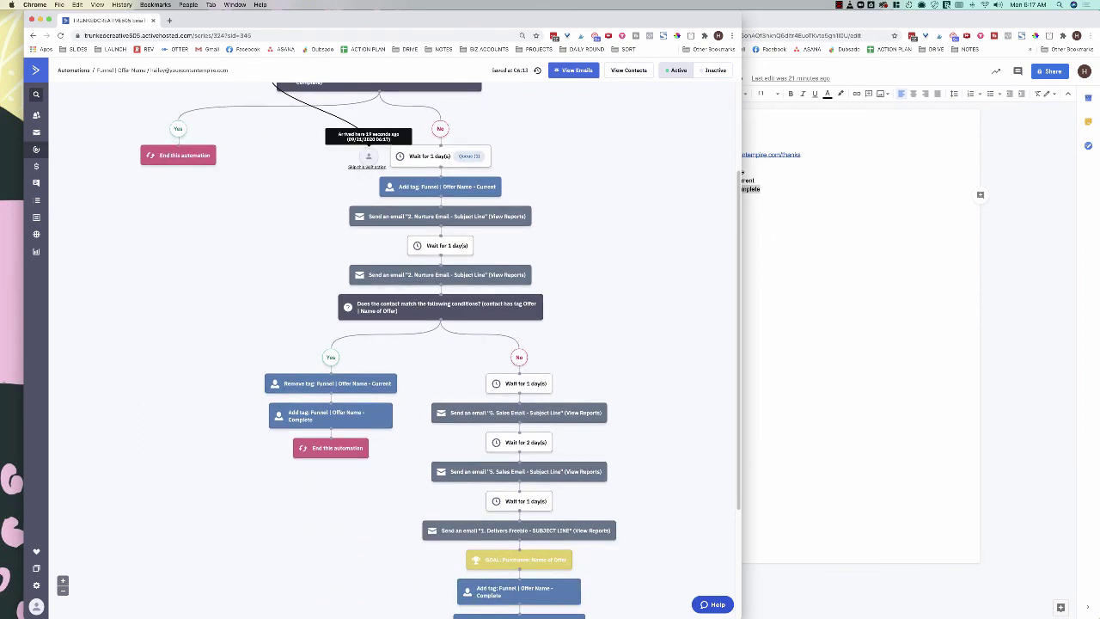
{"action": "left_click", "coordinate": [367, 166]}
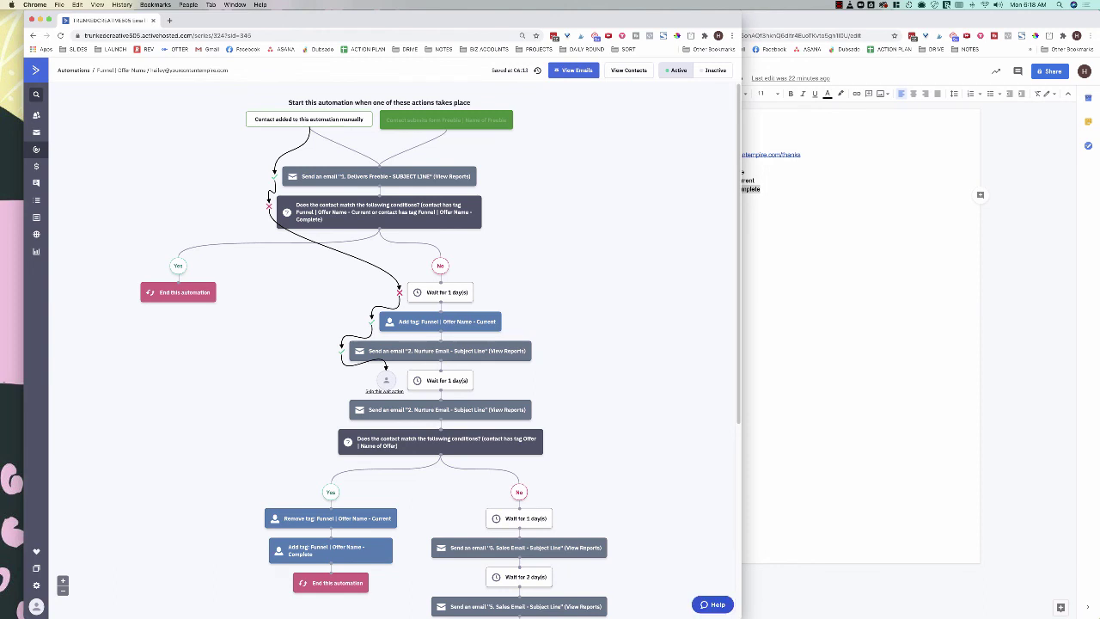
{"action": "scroll", "coordinate": [382, 344], "scroll_direction": "down", "scroll_amount": 3}
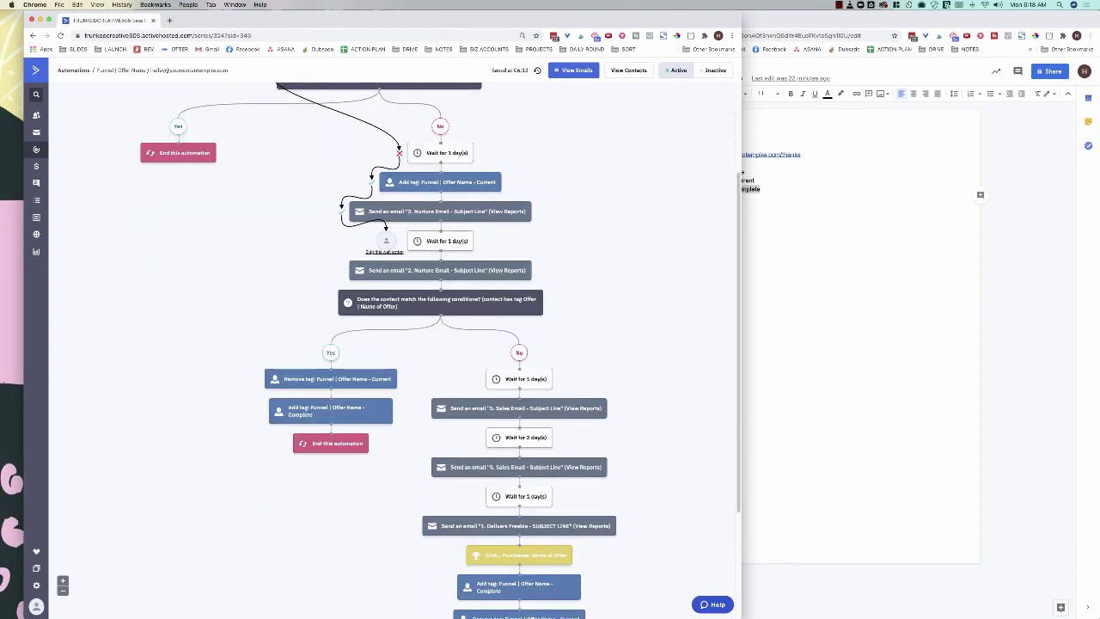
{"action": "left_click", "coordinate": [386, 241]}
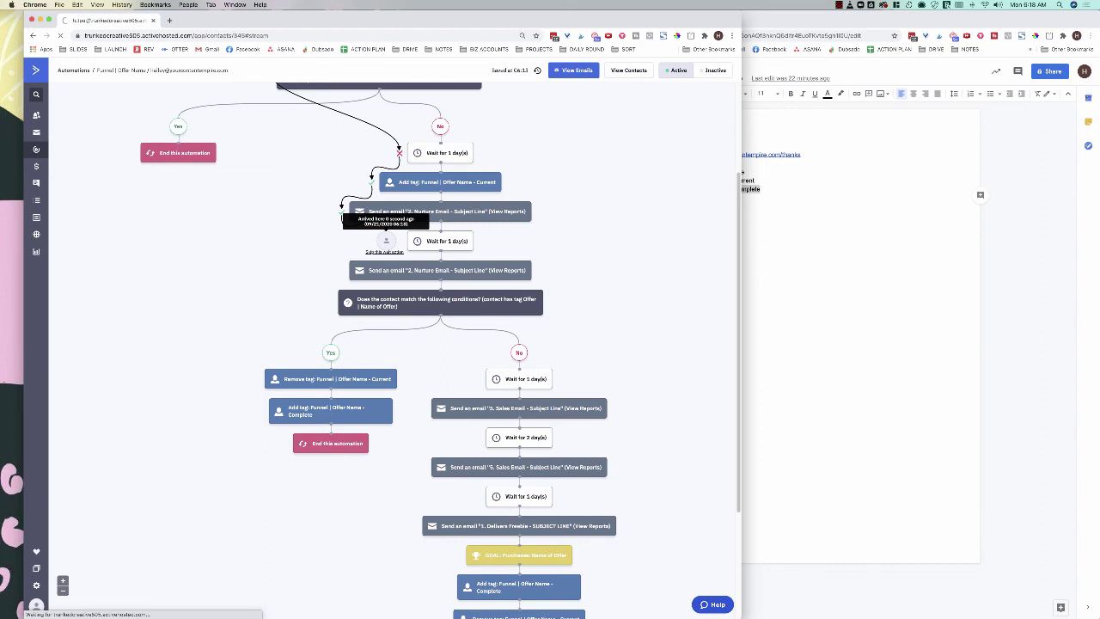